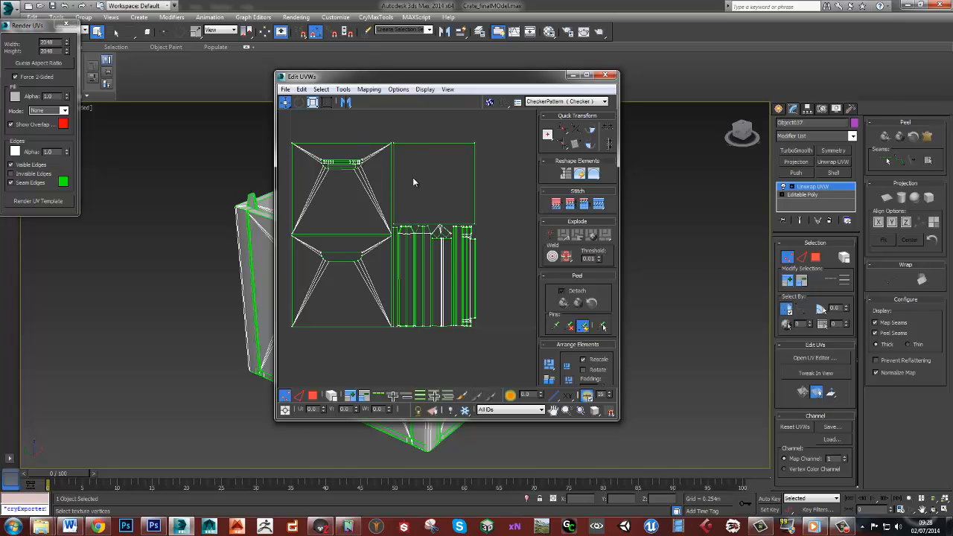
- Render the crate's unwrapped UVs as a 2048 x 2048 UV template image
left_click_drag(463, 82, 530, 74)
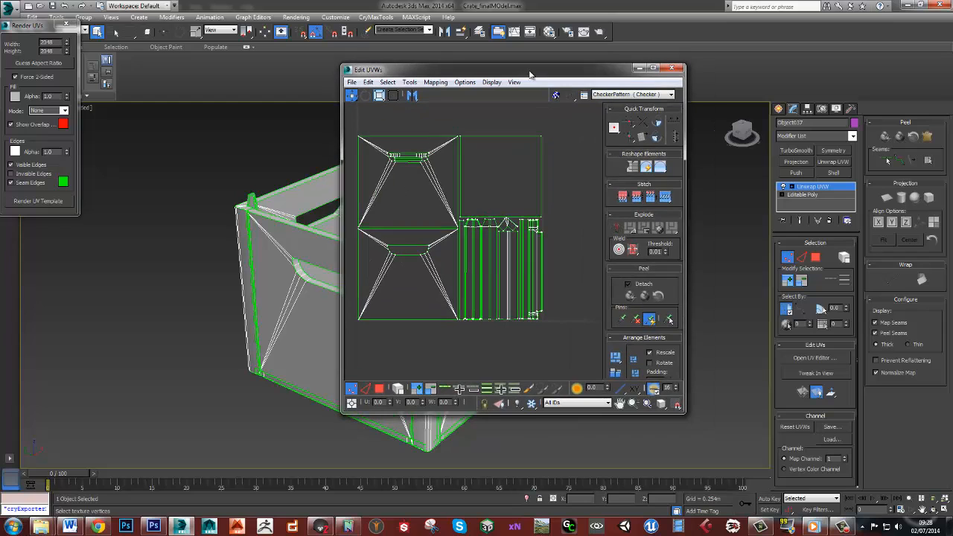
left_click(409, 83)
left_click(409, 84)
left_click(409, 83)
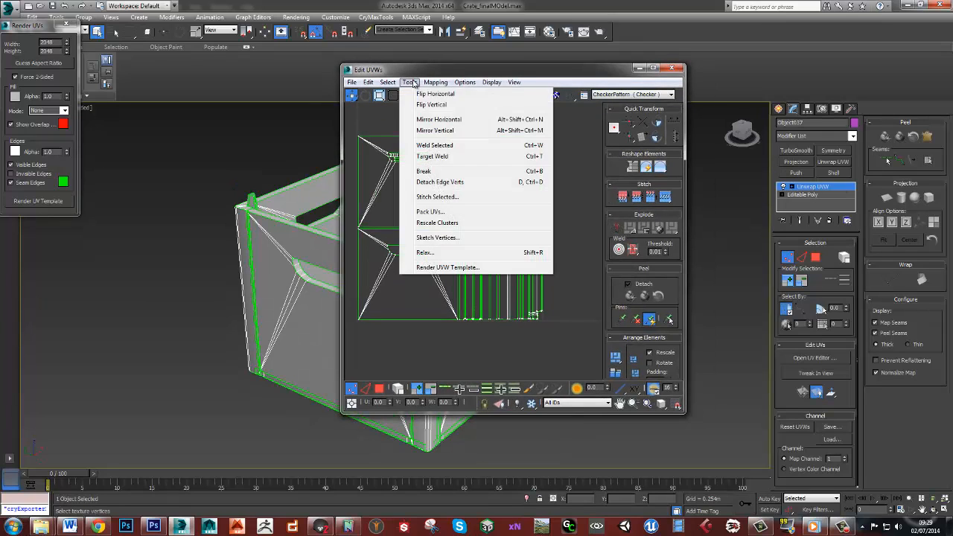
left_click(428, 267)
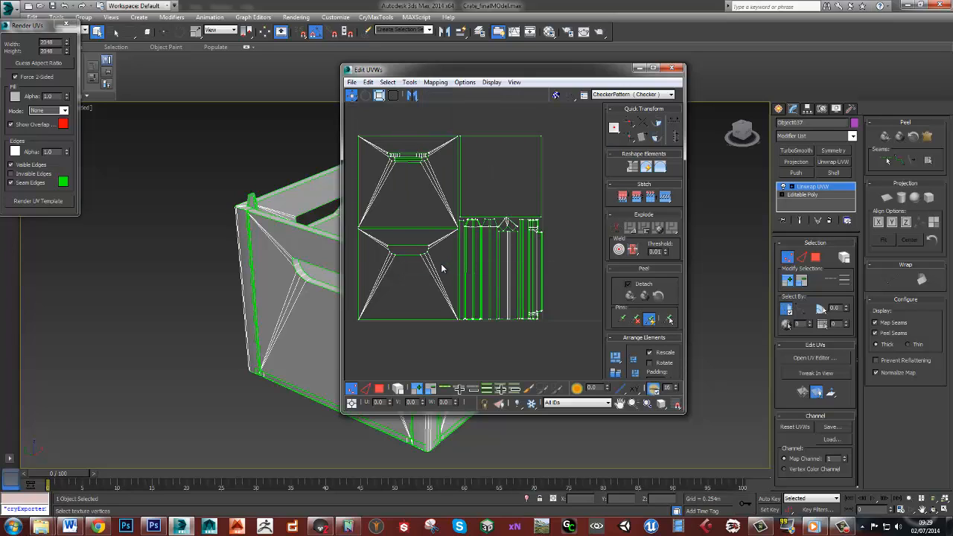
left_click_drag(27, 27, 350, 102)
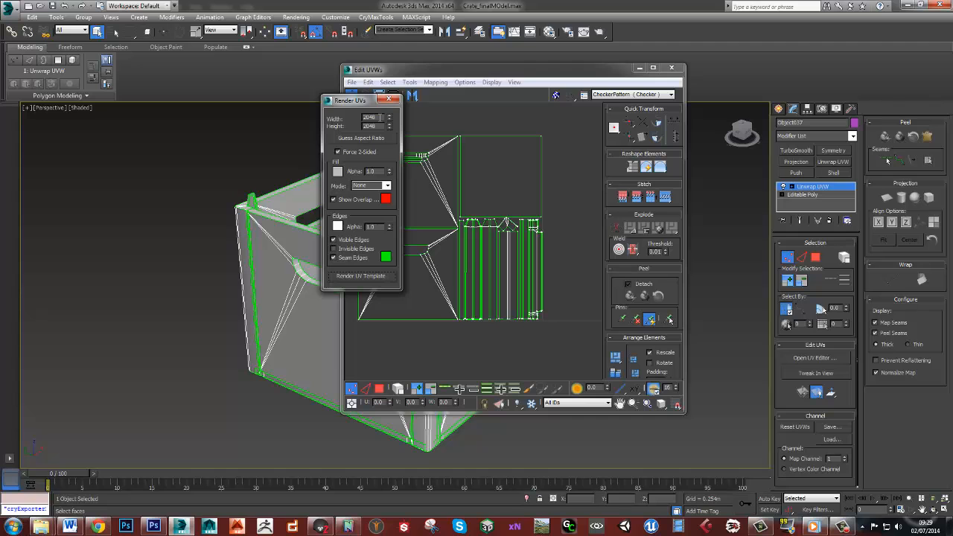
left_click(354, 276)
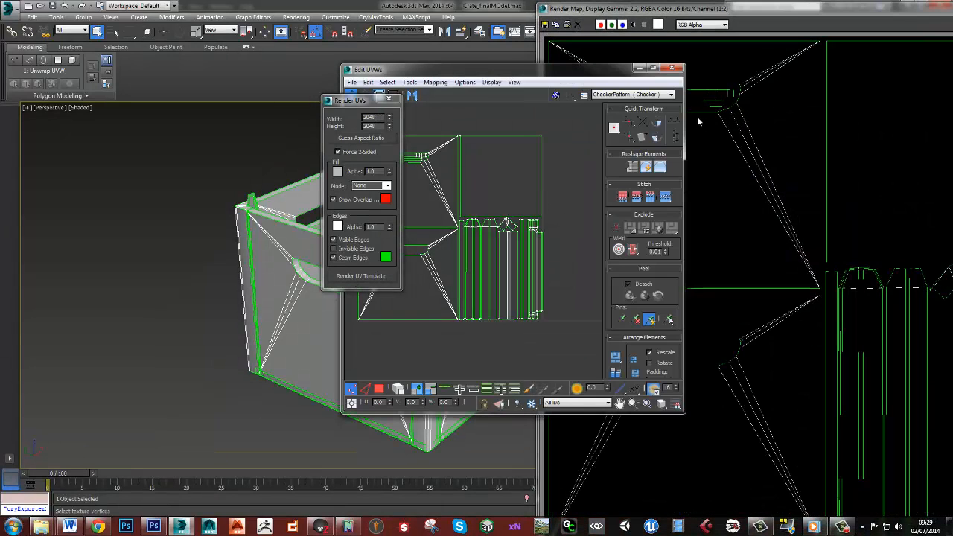
- Save the rendered UV template over the existing UVs image in the vid folder, accepting RGB 48 bit with alpha channel
left_click_drag(710, 13, 666, 16)
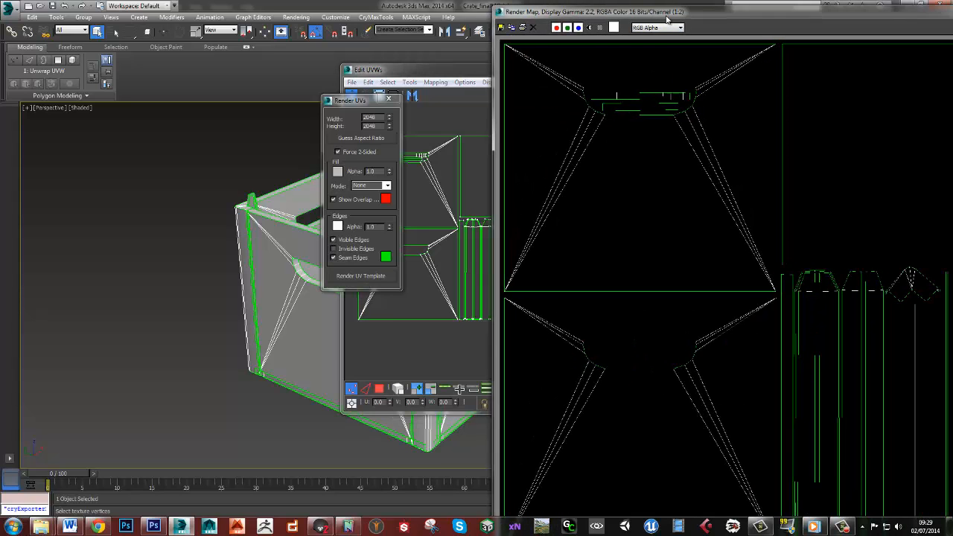
left_click(501, 26)
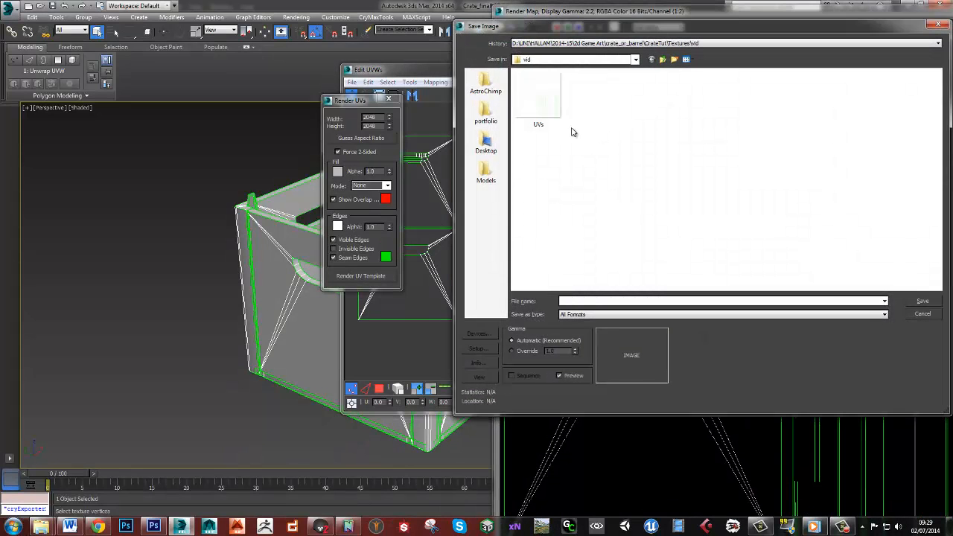
double_click(548, 110)
left_click(514, 296)
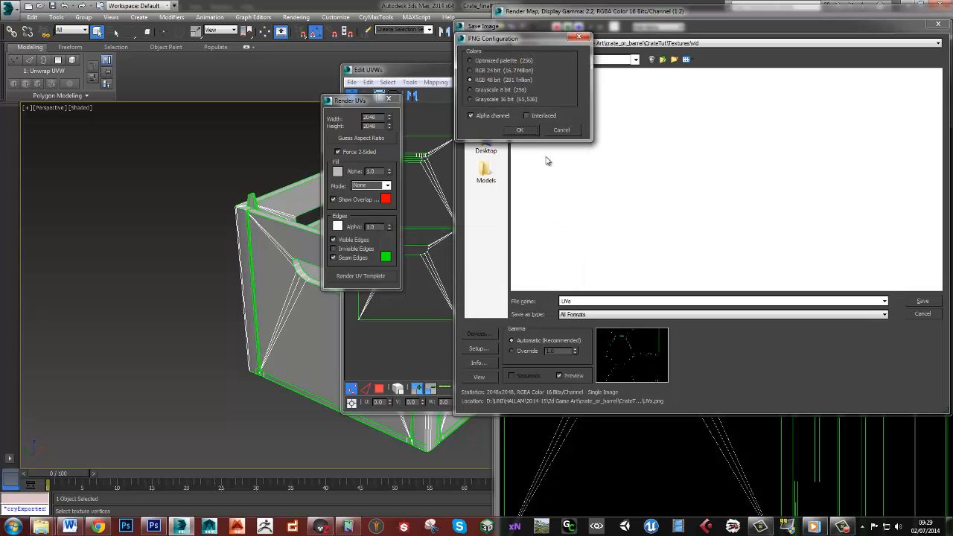
left_click(520, 131)
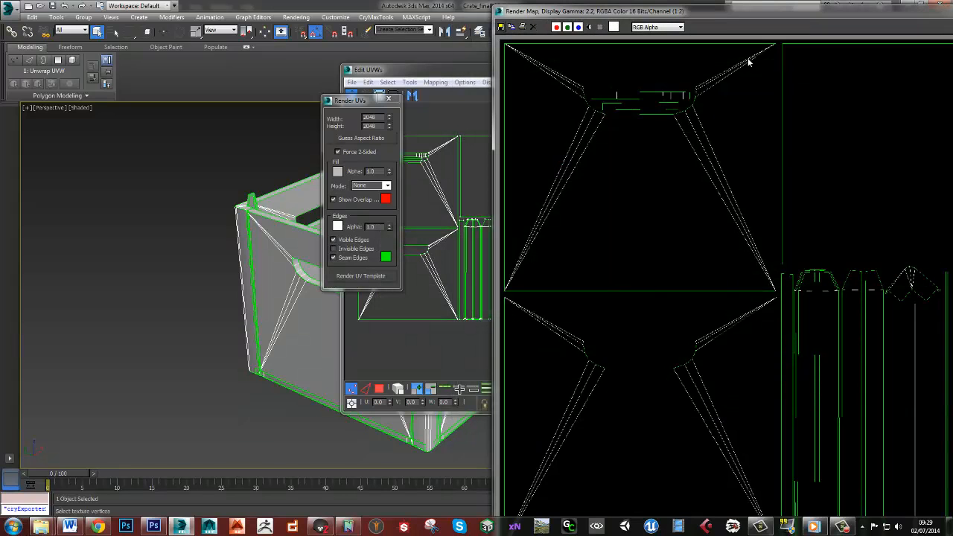
- Save the UV template again as UVs in PNG Image File format, replacing the existing file with RGB 48 bit and alpha channel
left_click(501, 27)
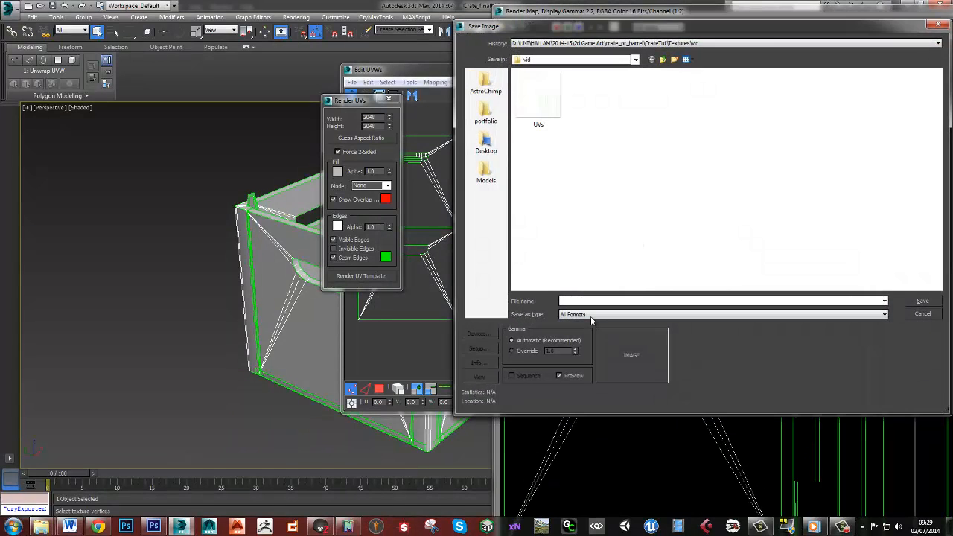
left_click(538, 97)
left_click(605, 315)
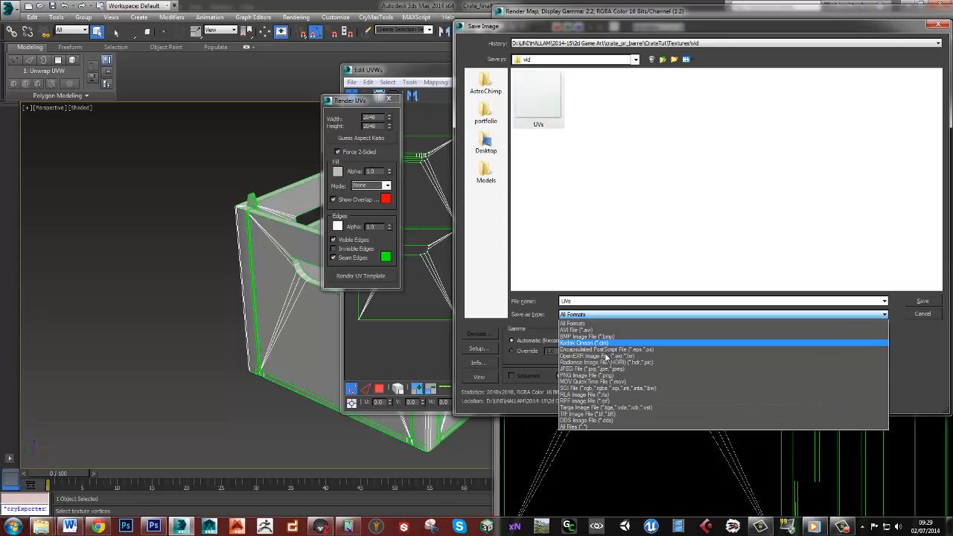
left_click(607, 376)
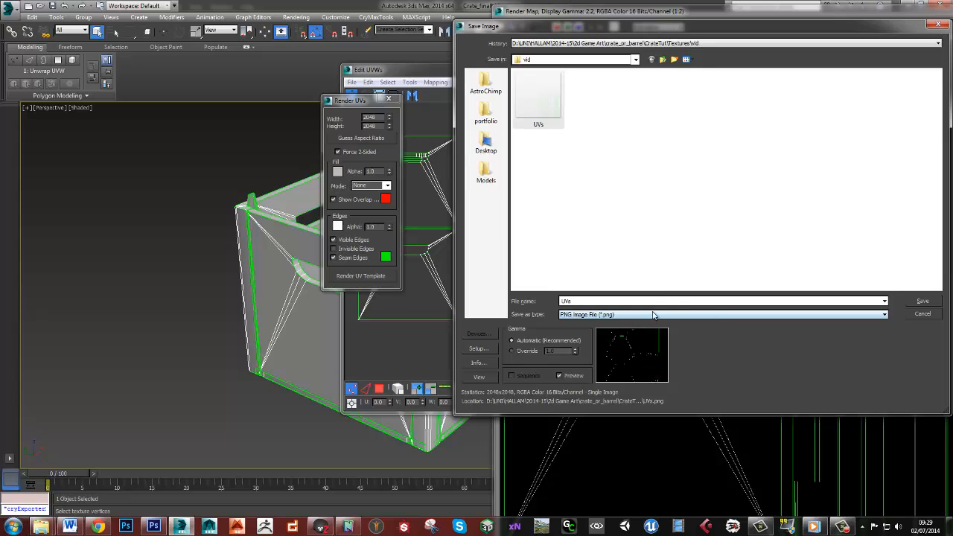
left_click(921, 301)
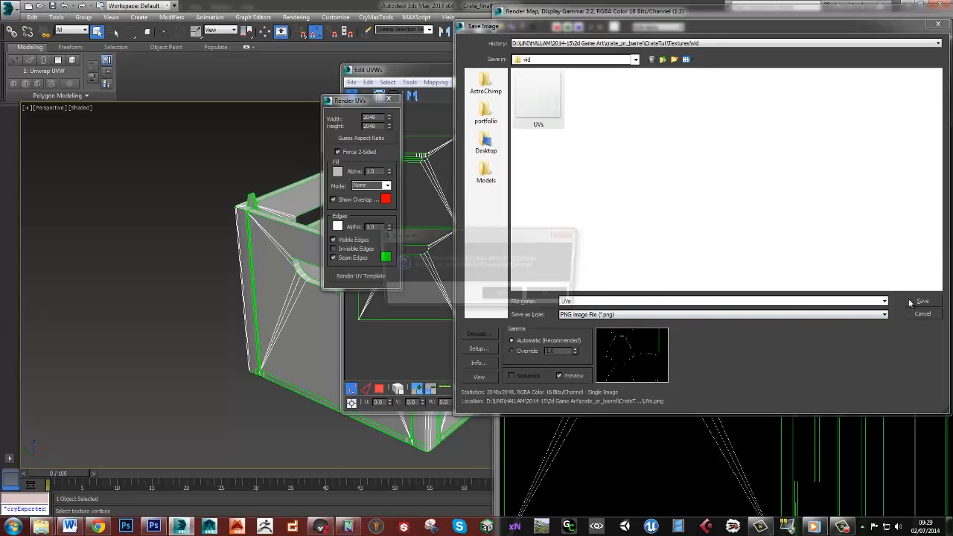
left_click(501, 296)
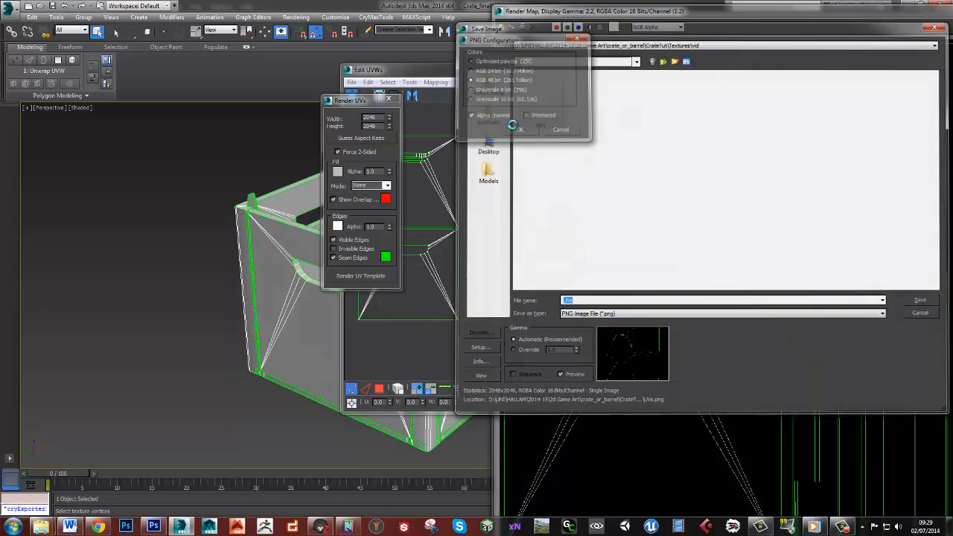
left_click(523, 122)
- Switch to Photoshop and move the floating Convert window clear of the Normal_normals.bmp image
left_click(153, 527)
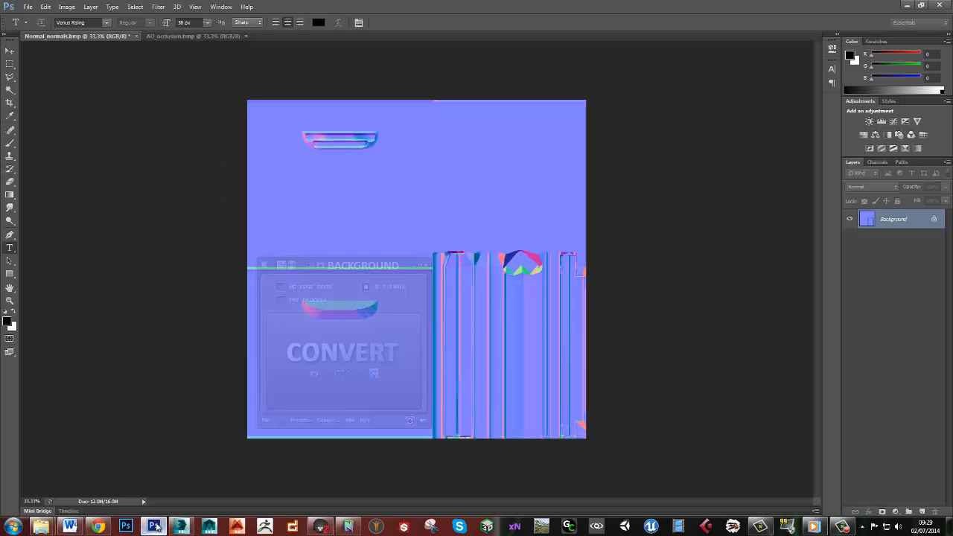
left_click_drag(374, 270, 149, 319)
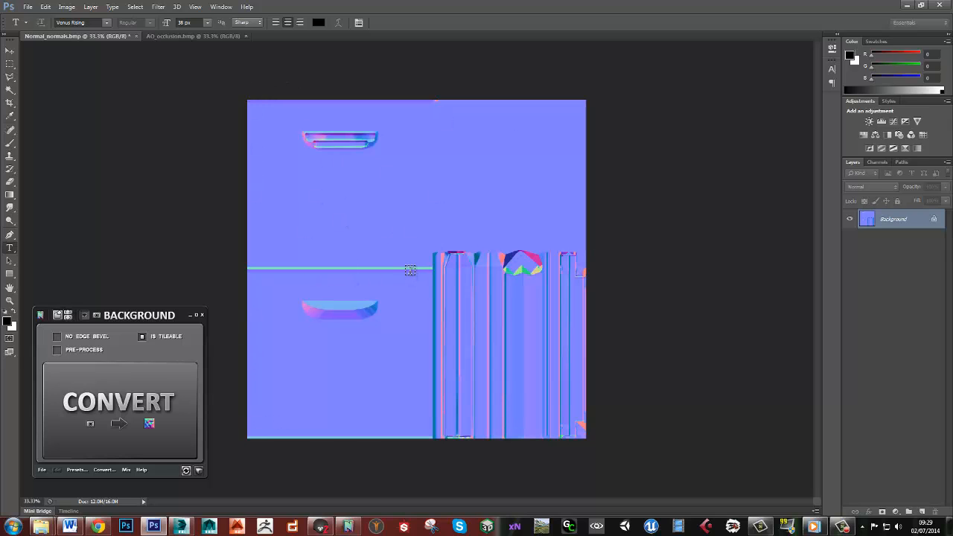
left_click(141, 319)
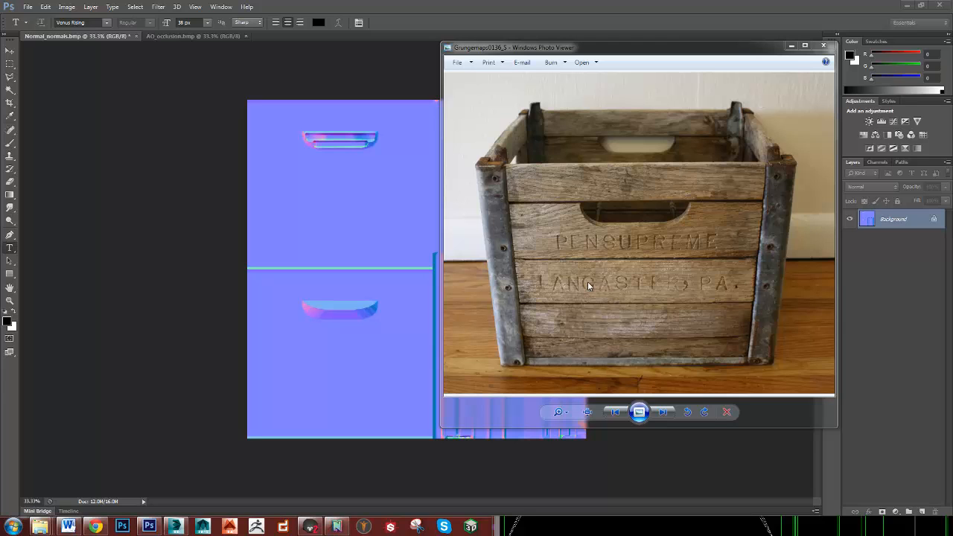
- Switch to Marmoset Toolbag, show the whole crate model, and place the crate reference photo beside it for comparison
double_click(679, 47)
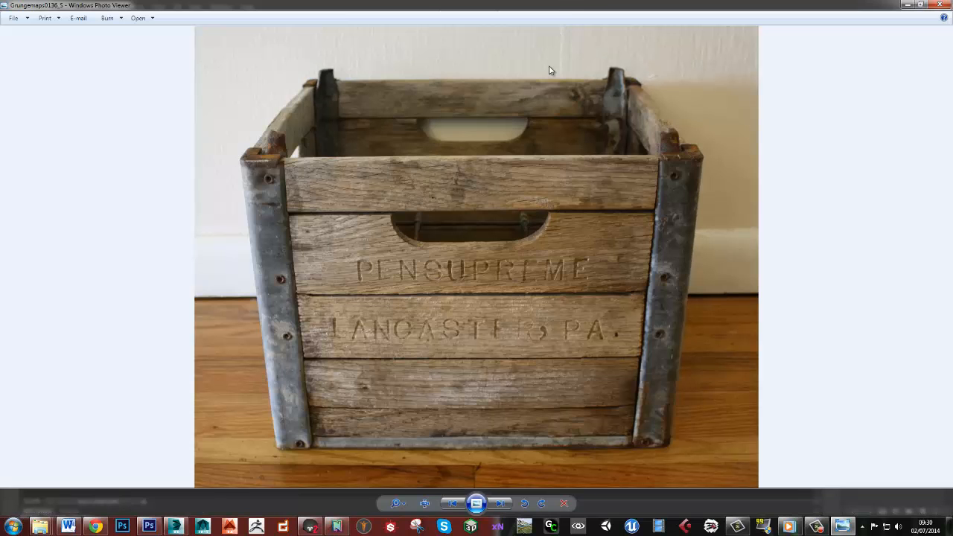
left_click_drag(416, 5, 699, 57)
left_click(313, 528)
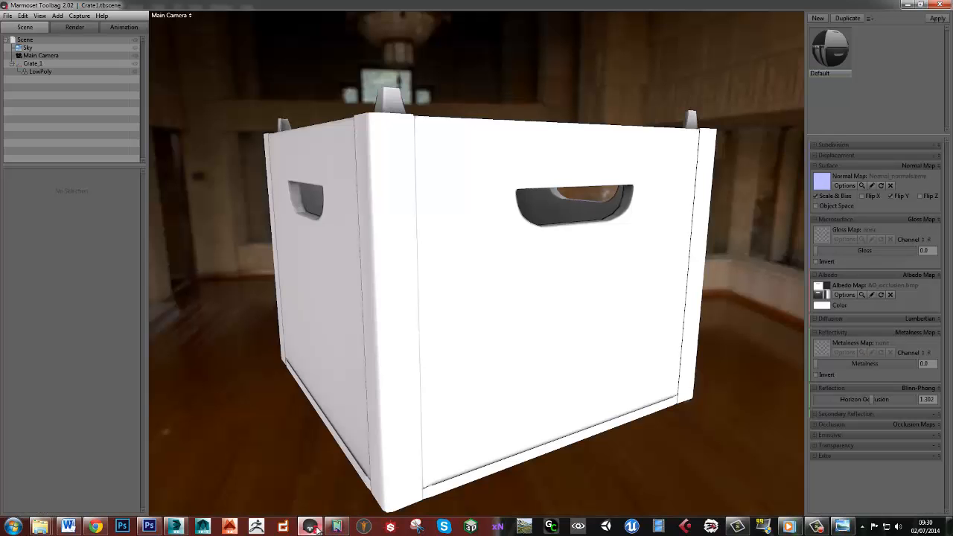
left_click_drag(487, 351, 523, 353)
scroll(526, 356, "down", 3)
key("alt+Tab")
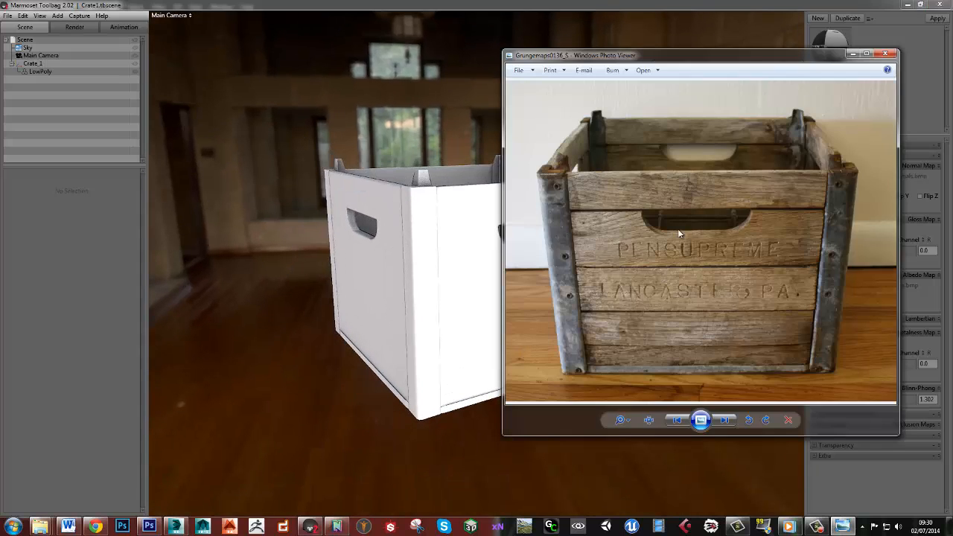
left_click_drag(667, 56, 749, 53)
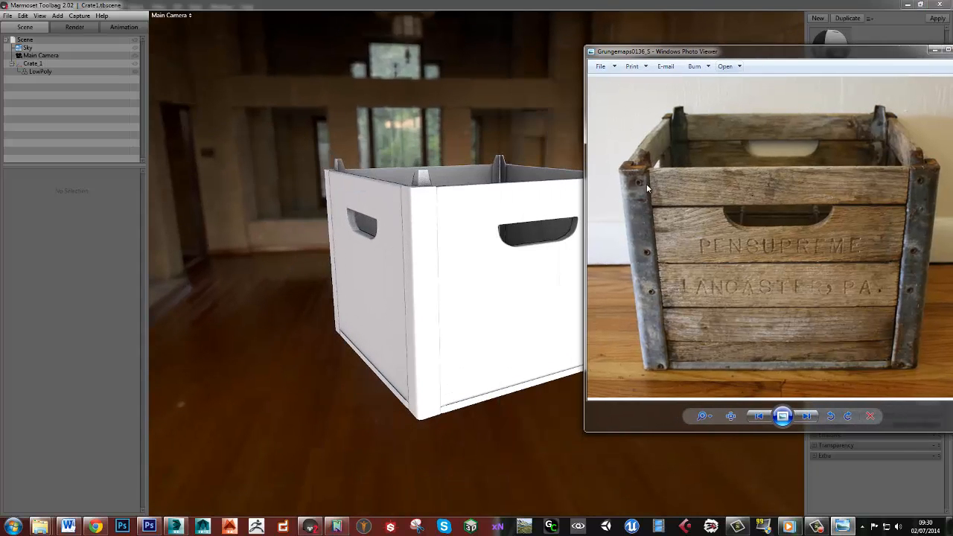
- Examine the reference photo's metal corner strips, screw holes, wood grain, plank gaps and engraved lettering up close
scroll(637, 183, "up", 5)
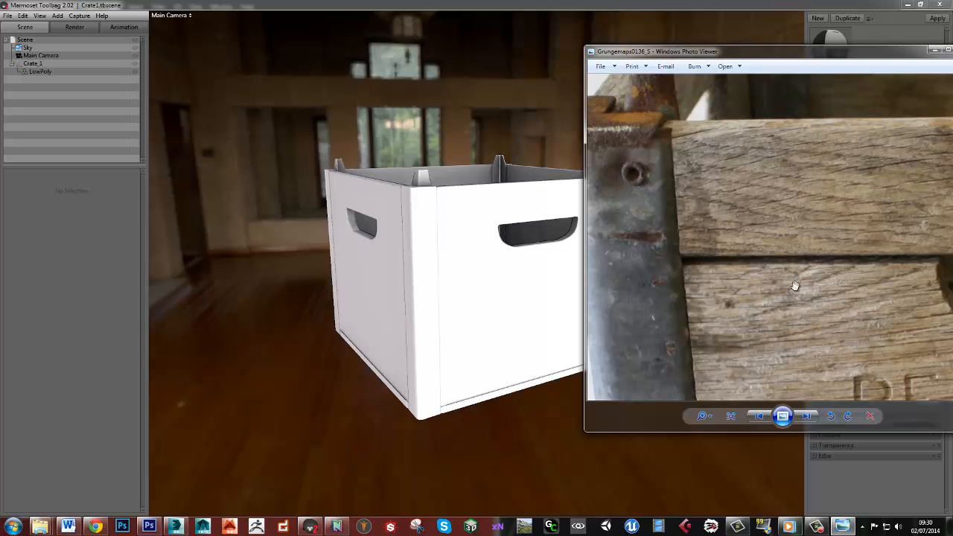
left_click_drag(794, 283, 654, 231)
scroll(745, 222, "down", 1)
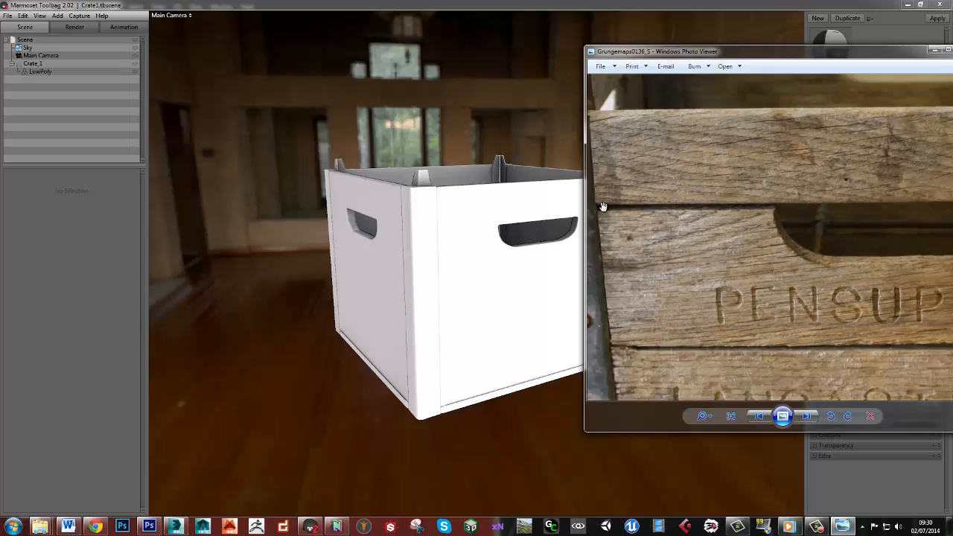
scroll(798, 196, "down", 4)
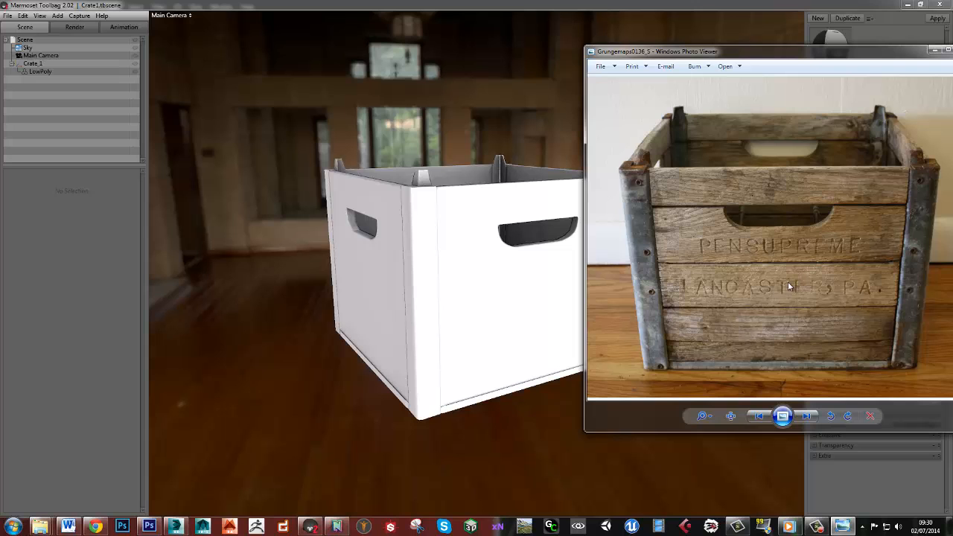
scroll(855, 250, "up", 3)
left_click_drag(867, 256, 666, 287)
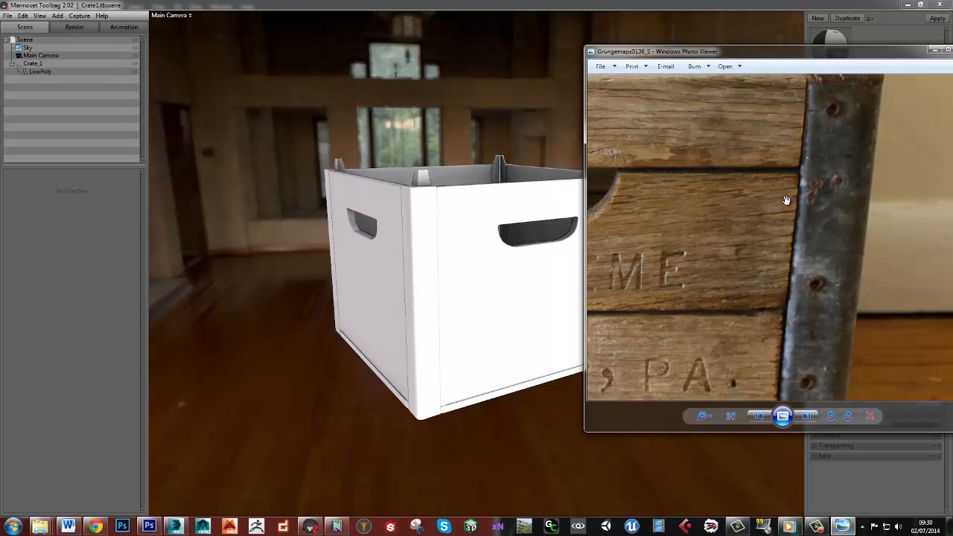
scroll(786, 200, "down", 1)
scroll(787, 201, "down", 1)
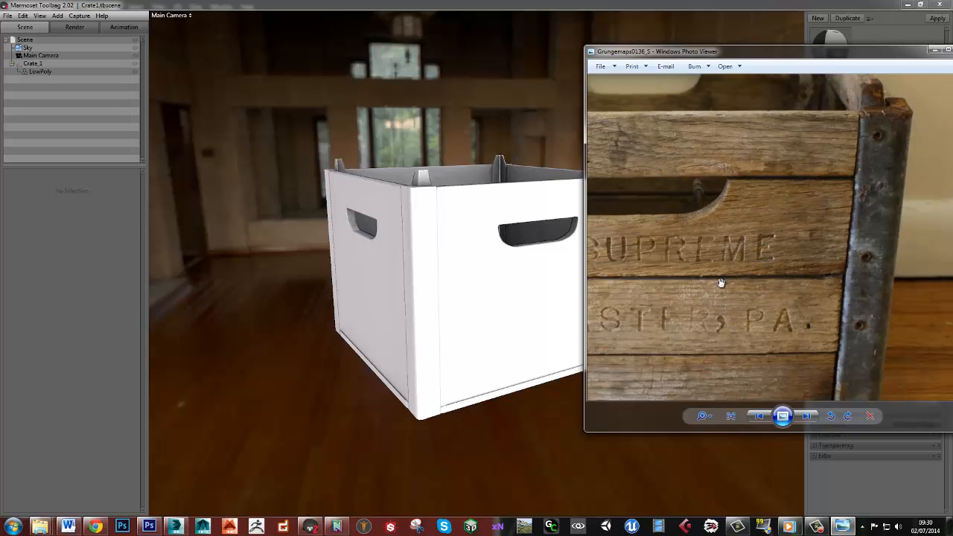
scroll(741, 275, "down", 3)
scroll(718, 259, "down", 1)
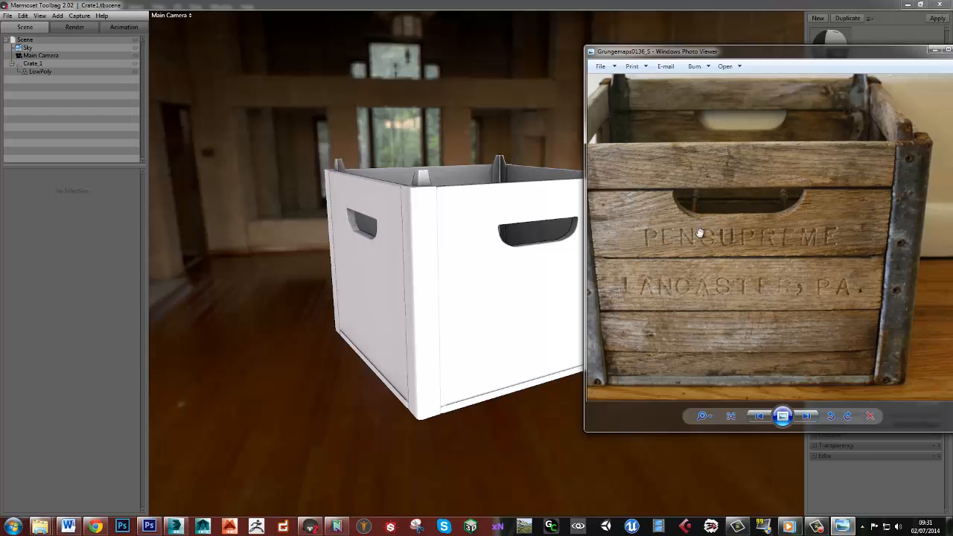
left_click_drag(676, 302, 766, 261)
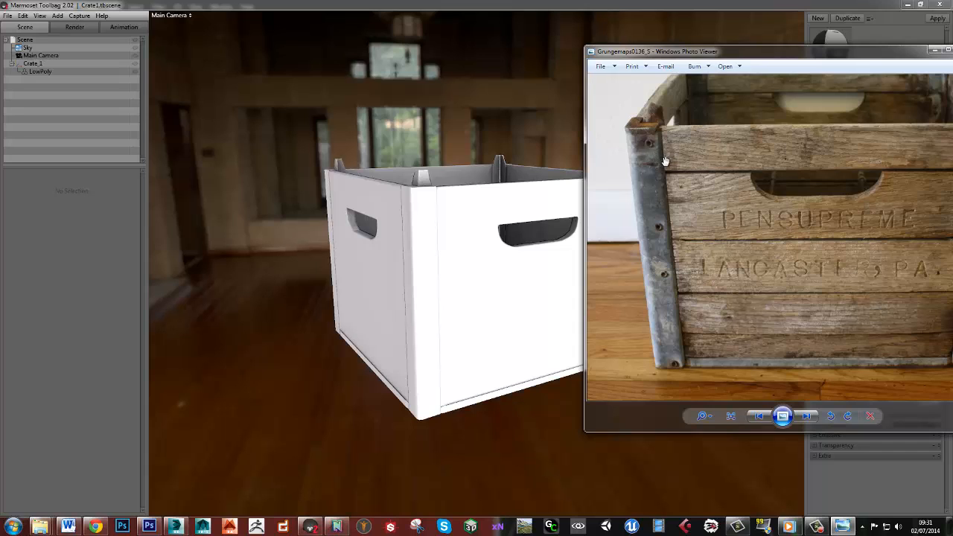
left_click_drag(780, 269, 737, 251)
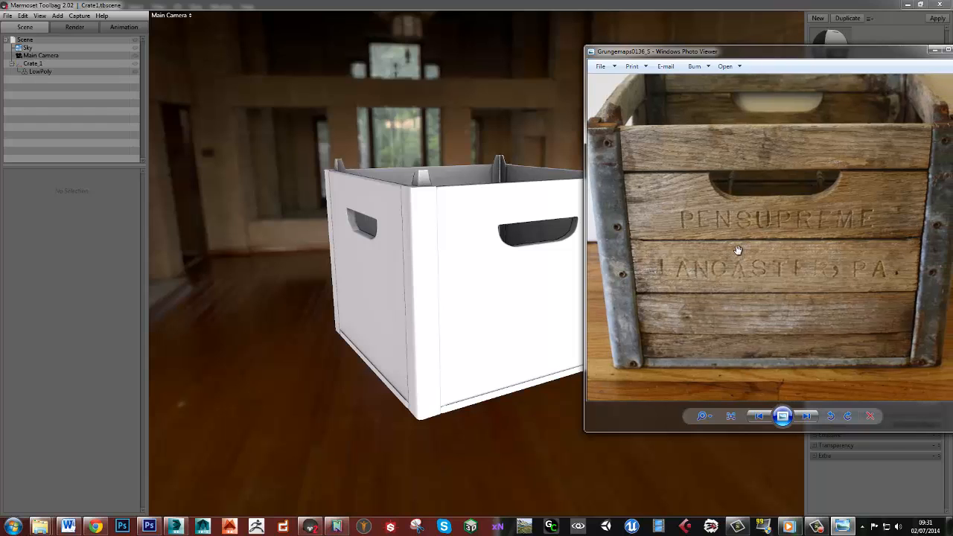
scroll(673, 170, "up", 2)
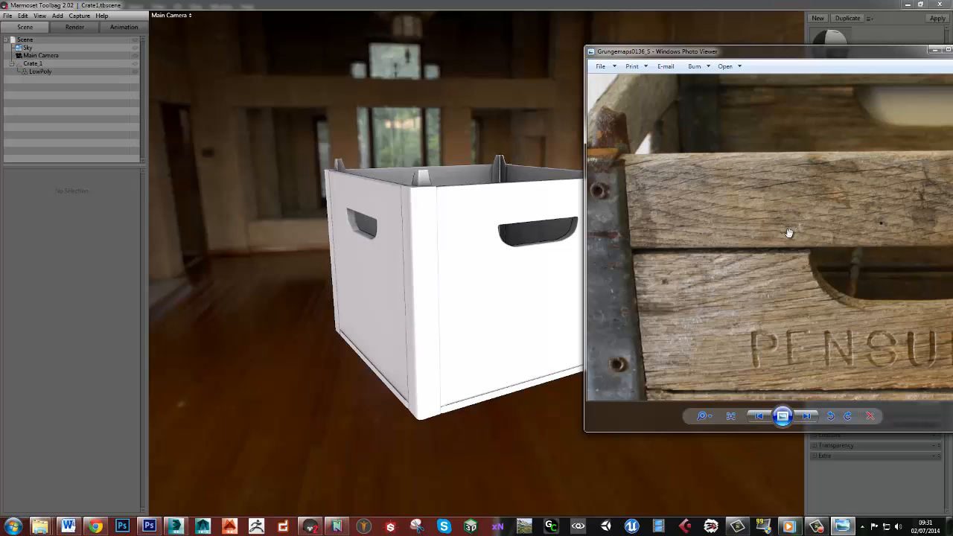
scroll(726, 222, "down", 5)
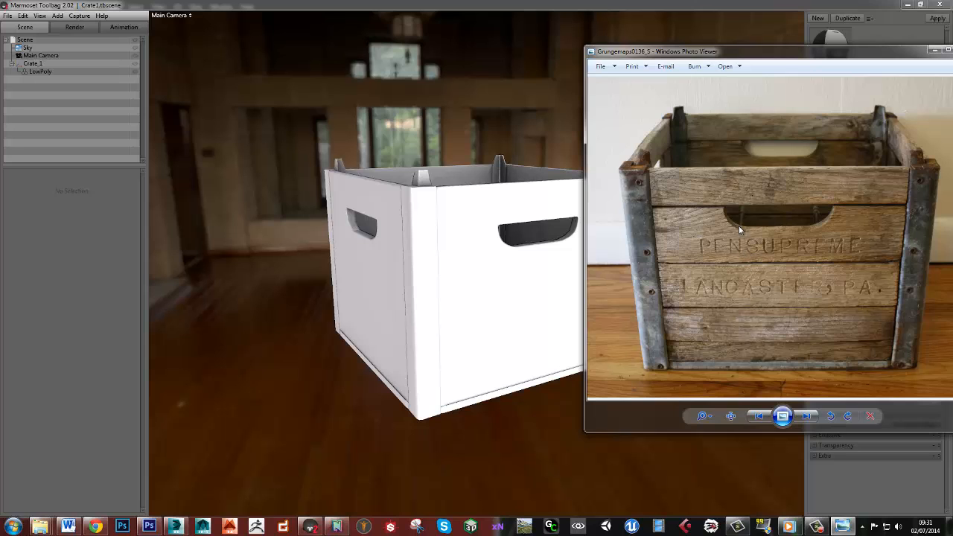
- Switch to Photoshop and browse in the file explorer from VidBakes to the vid folder inside CrateTut's Textures folder
key("alt+Tab")
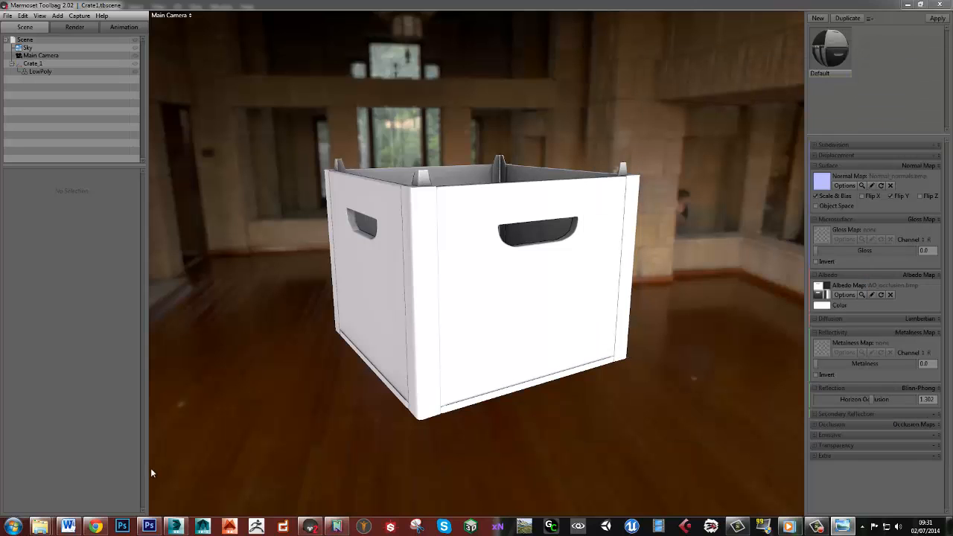
left_click(149, 527)
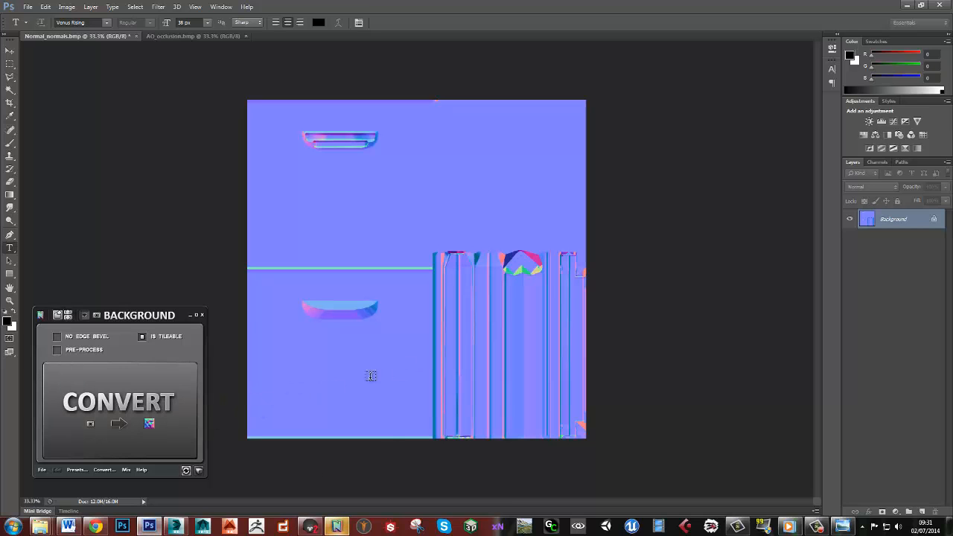
mouse_move(43, 528)
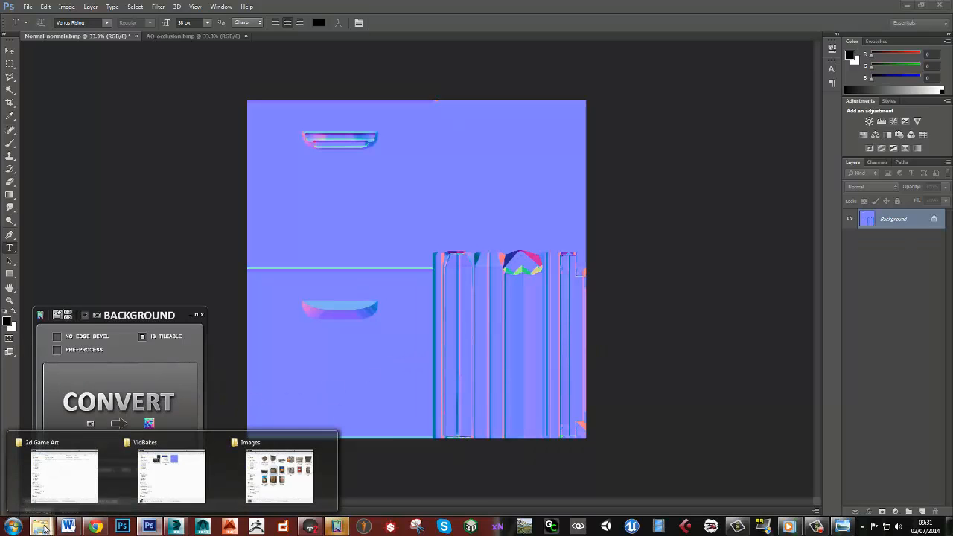
left_click(172, 475)
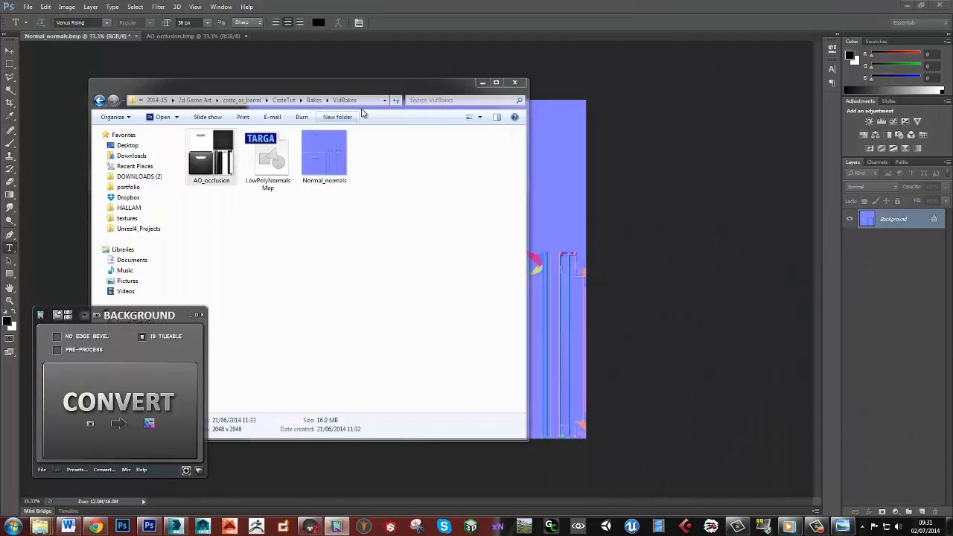
left_click(313, 100)
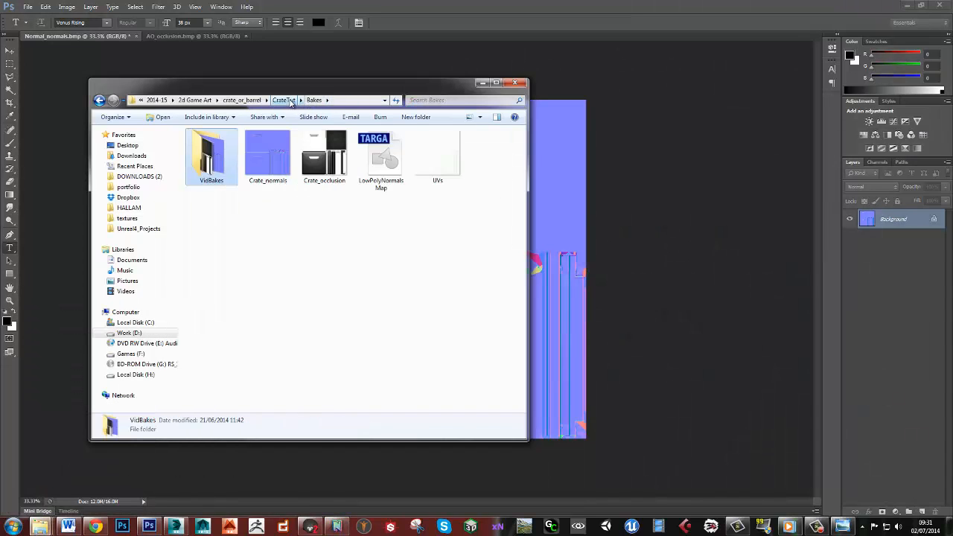
left_click(282, 100)
double_click(208, 177)
double_click(208, 158)
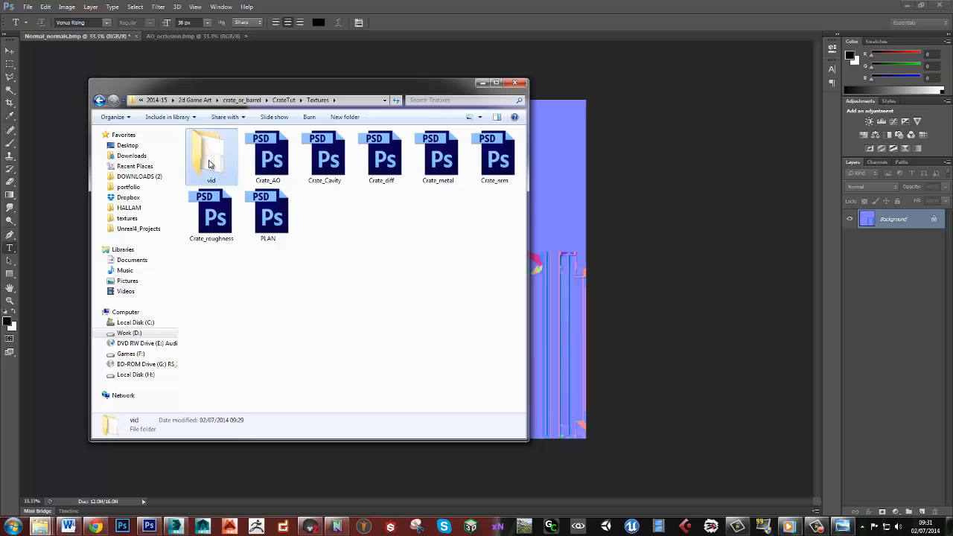
- Place the UVs image over the Normal_normals.bmp canvas as its own layer at its original size
left_click_drag(213, 160, 605, 294)
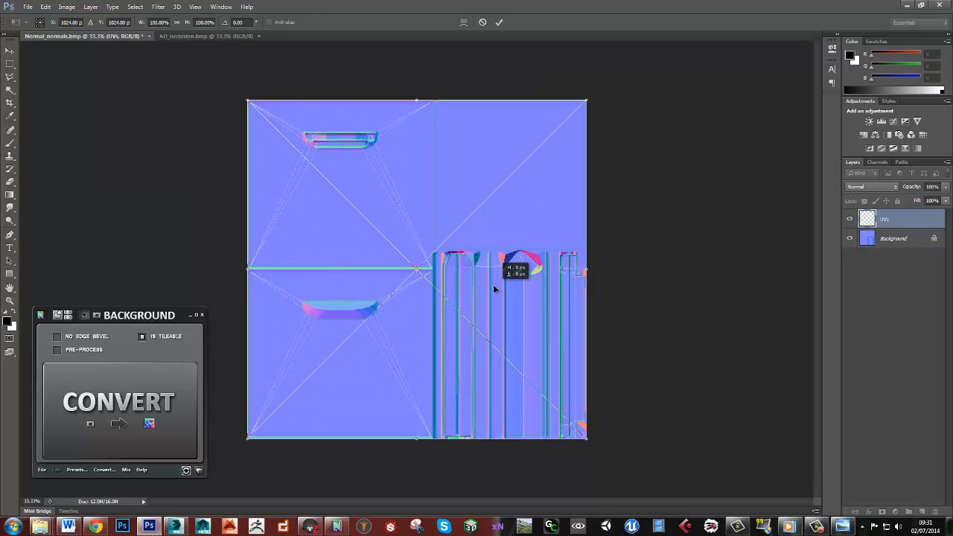
key("Return")
key("t")
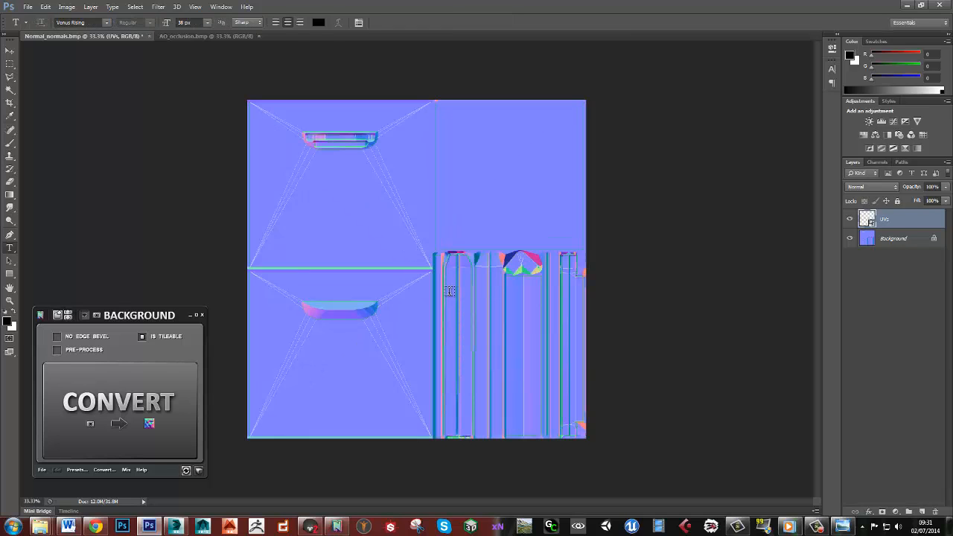
- Examine how the UV wireframe lines up with the corner strip shells in the normal map
left_click(447, 293, "ctrl")
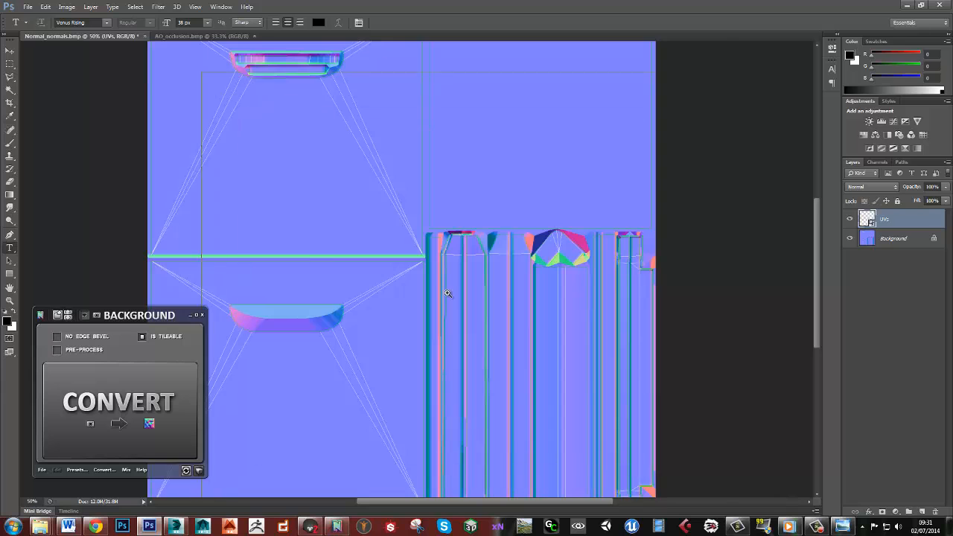
left_click(448, 293, "ctrl")
left_click_drag(494, 345, 469, 251)
left_click(461, 223, "ctrl")
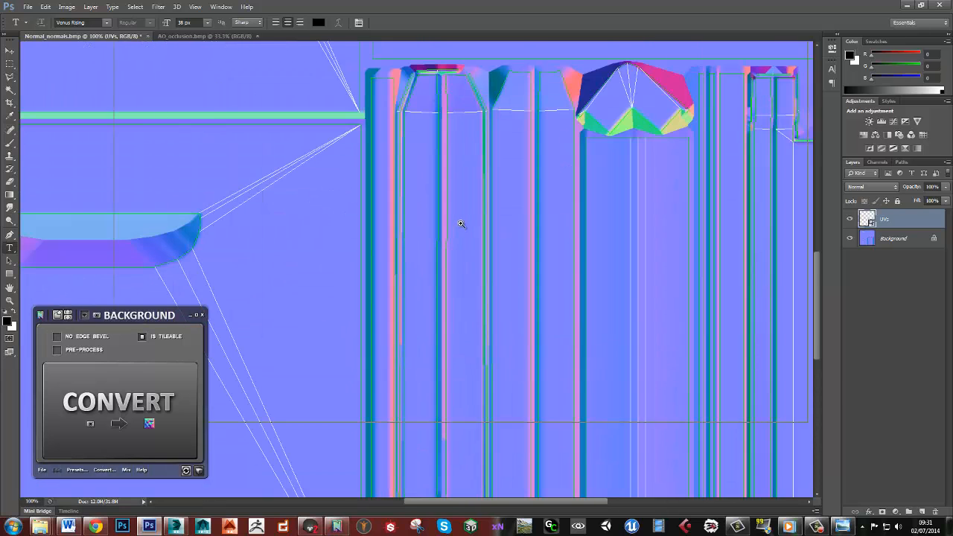
left_click(461, 224, "ctrl")
left_click_drag(489, 177, 474, 366)
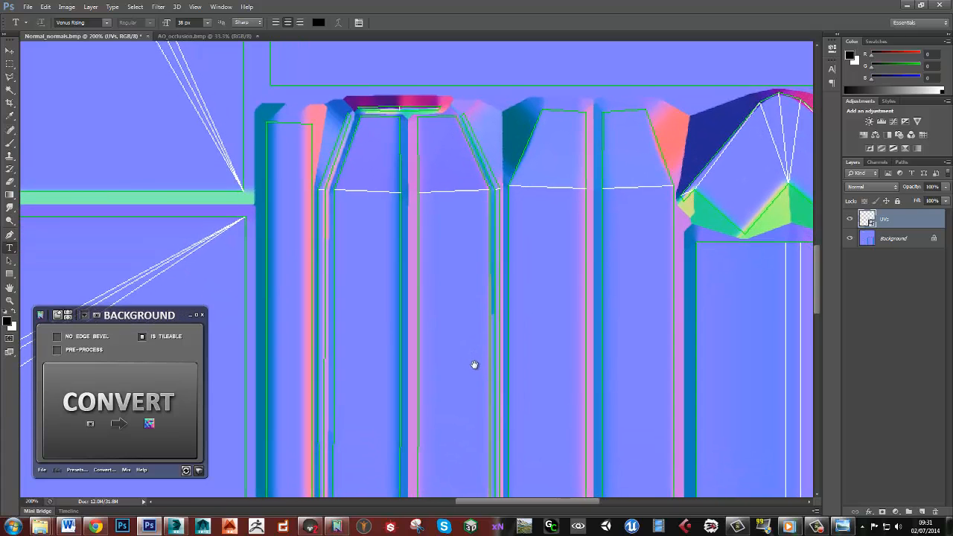
left_click_drag(576, 399, 430, 316)
left_click_drag(557, 339, 595, 359)
left_click(466, 323, "alt")
left_click(466, 324, "alt")
- Examine the UV wireframe around the upper handle cutout of the crate's side panel up close
left_click(511, 290, "ctrl")
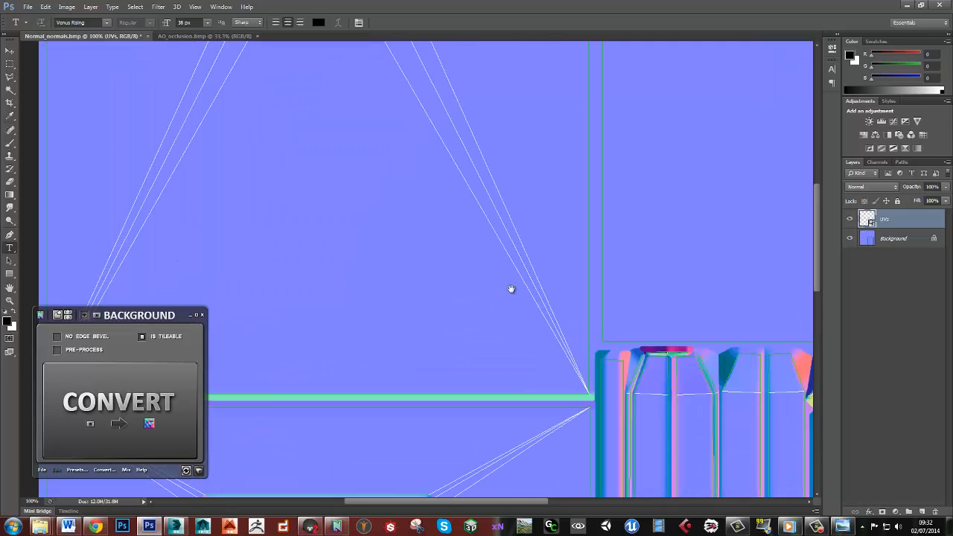
left_click_drag(466, 283, 701, 415)
left_click_drag(654, 241, 575, 316)
left_click(510, 225, "ctrl")
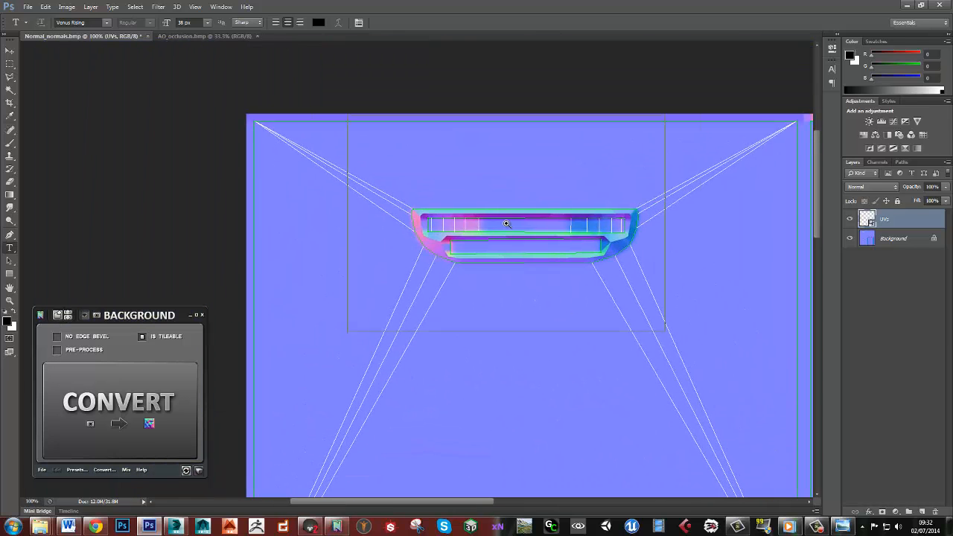
left_click(510, 225, "ctrl")
left_click_drag(623, 356, 545, 366)
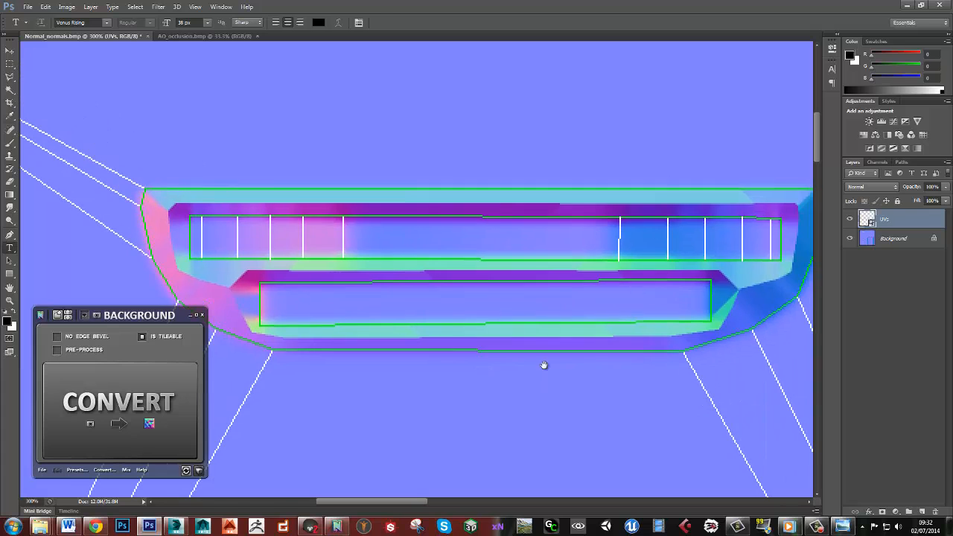
left_click(577, 359, "alt")
left_click(577, 359, "alt")
- Hide and show the UVs layer again to compare the normal map with and without the wireframe
left_click_drag(641, 394, 430, 174)
left_click(451, 255, "alt")
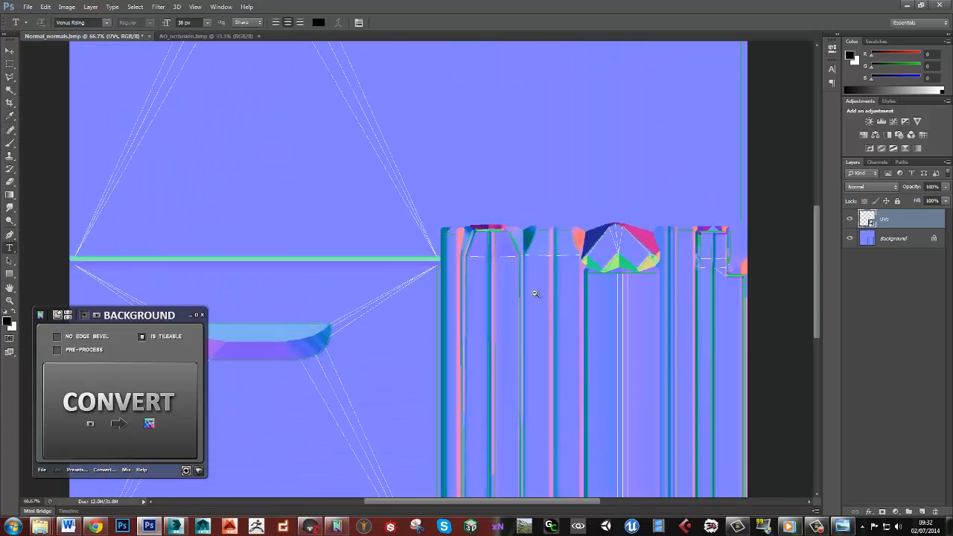
left_click(535, 293, "alt")
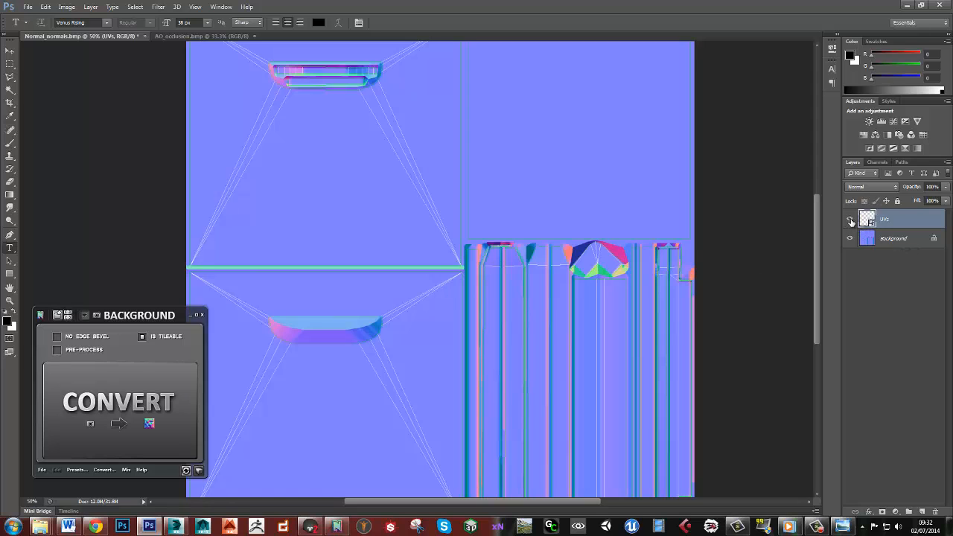
left_click(852, 221)
left_click(852, 221)
left_click(455, 319, "alt")
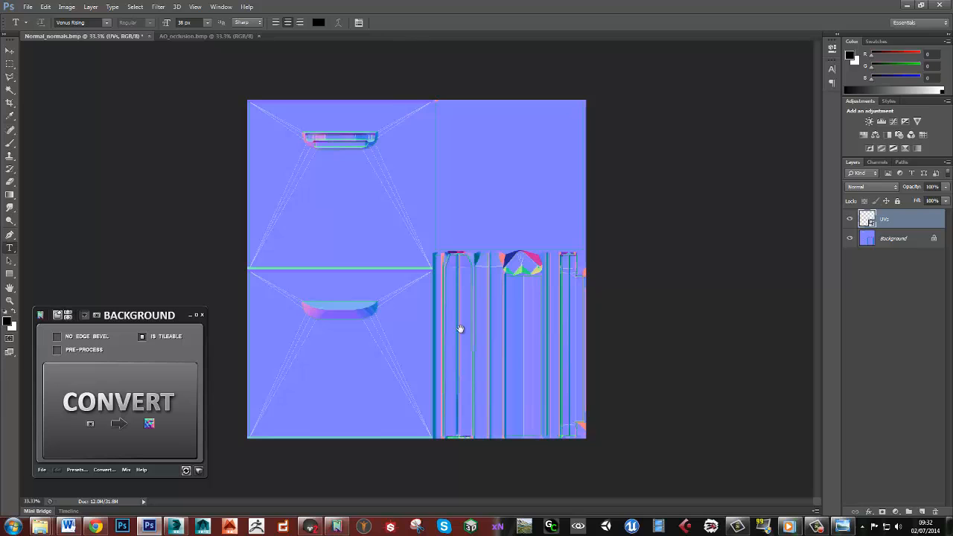
left_click(480, 299)
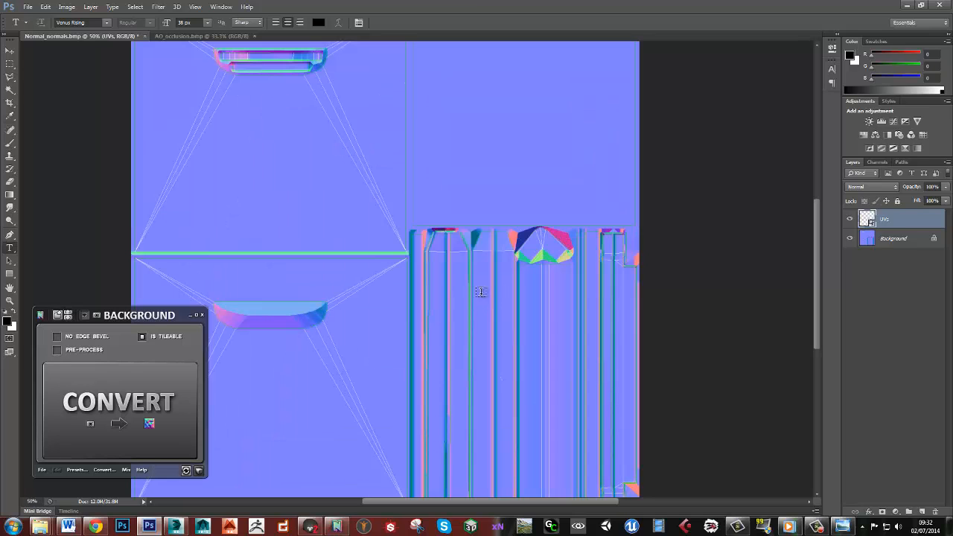
- Convert the locked Background into a regular layer and shift the floating Convert window slightly aside
double_click(917, 243)
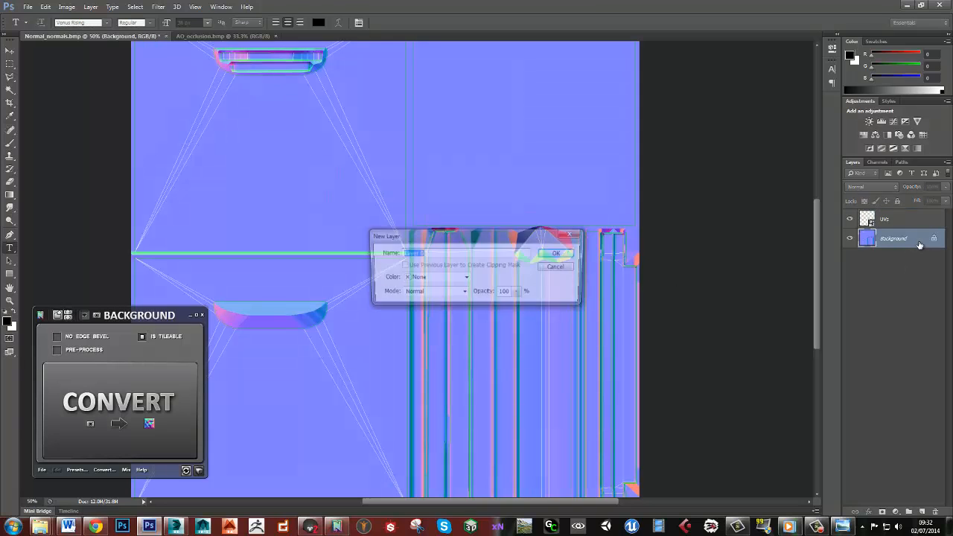
left_click(549, 269)
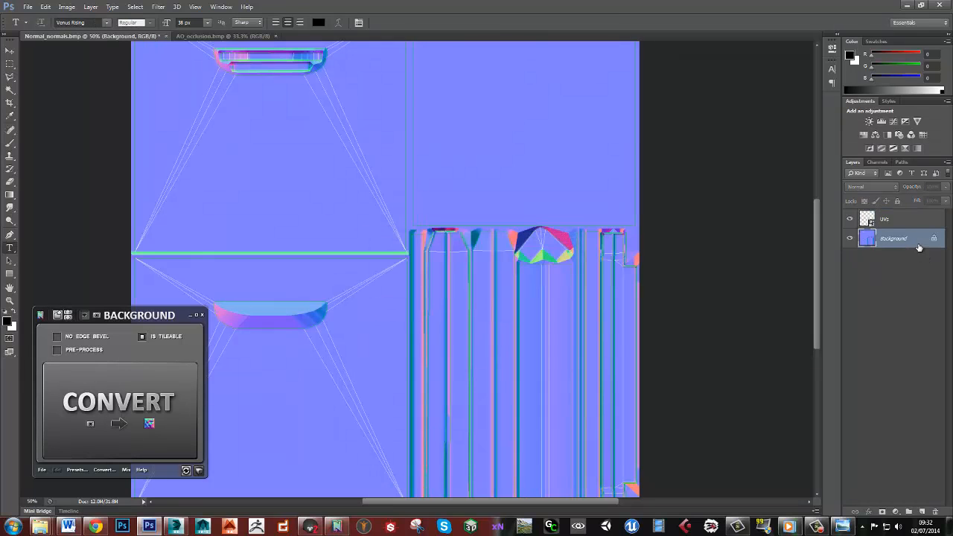
double_click(919, 246)
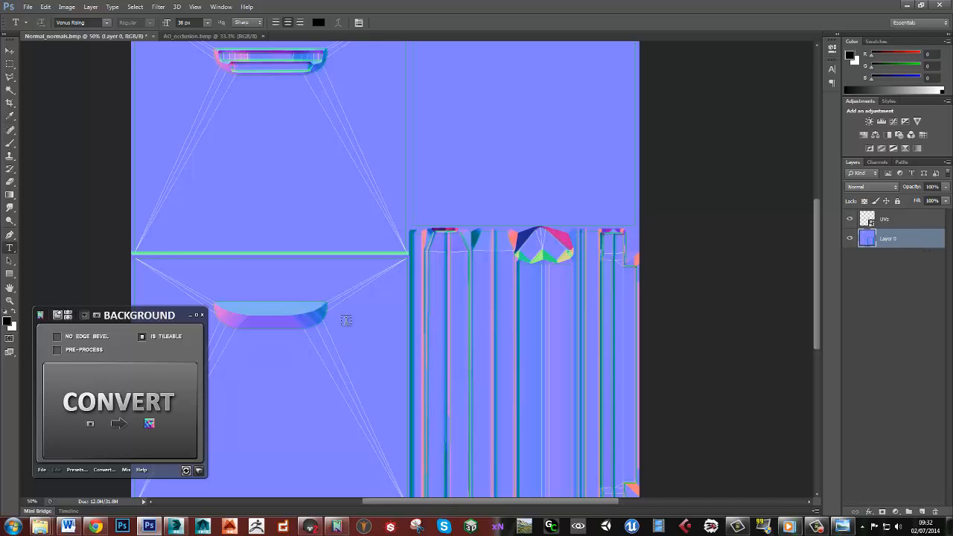
key("ctrl+minus")
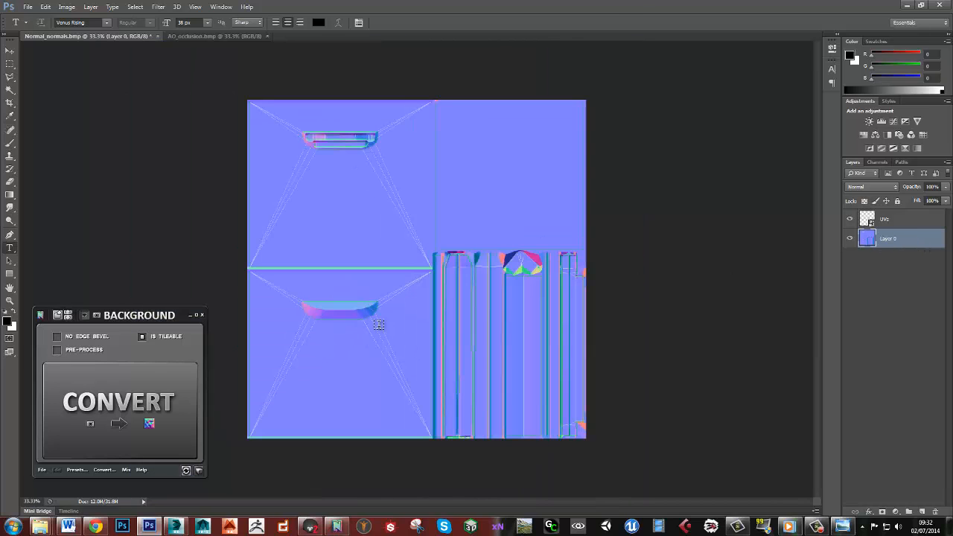
mouse_move(152, 321)
left_mouse_down()
mouse_move(140, 316)
mouse_move(142, 327)
left_mouse_up()
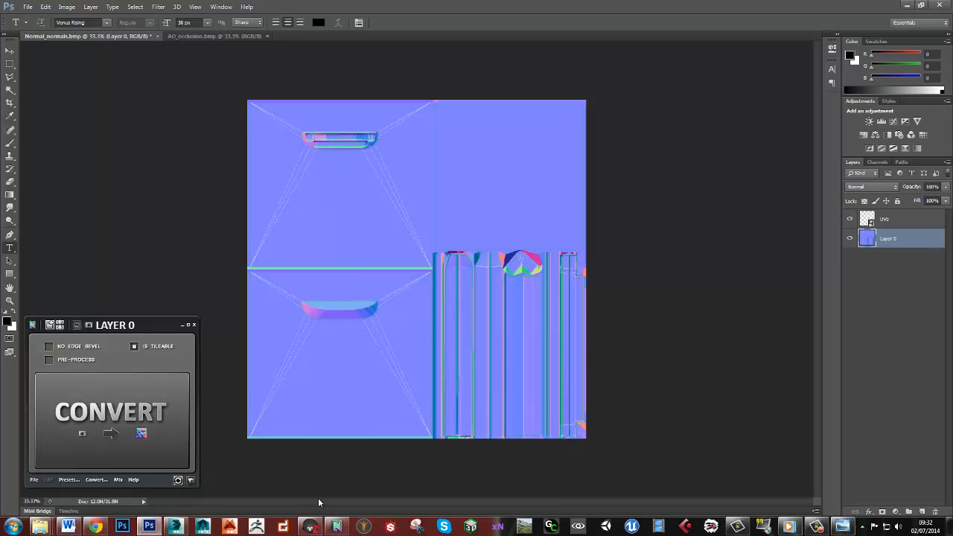
- Switch to Marmoset Toolbag and turn the normal map's Flip Y option off and on again to compare the crate's shading
left_click(310, 527)
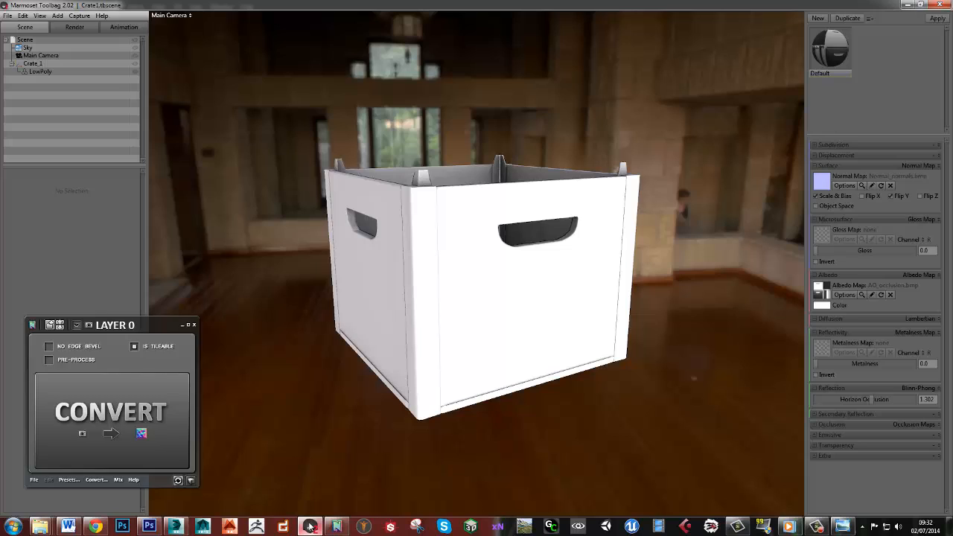
left_click(890, 195)
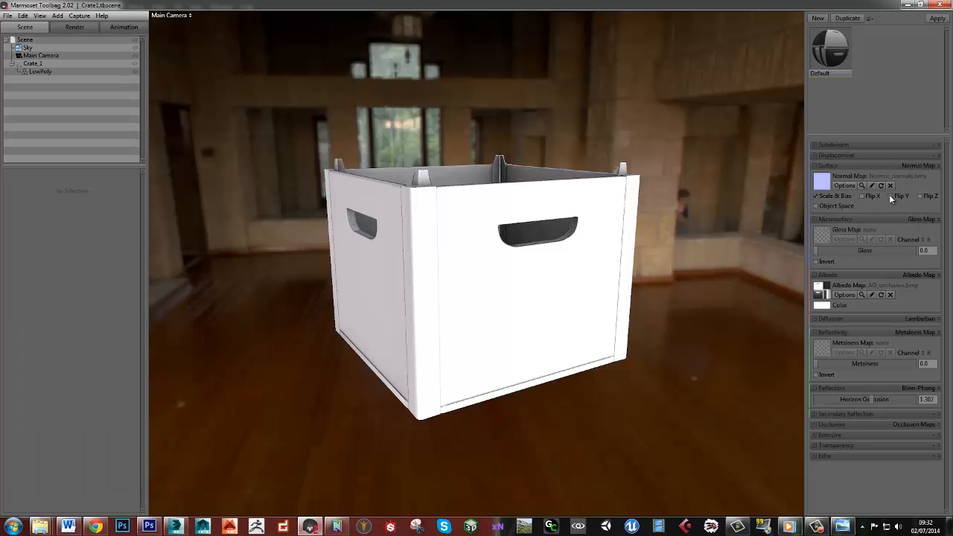
left_click(890, 195)
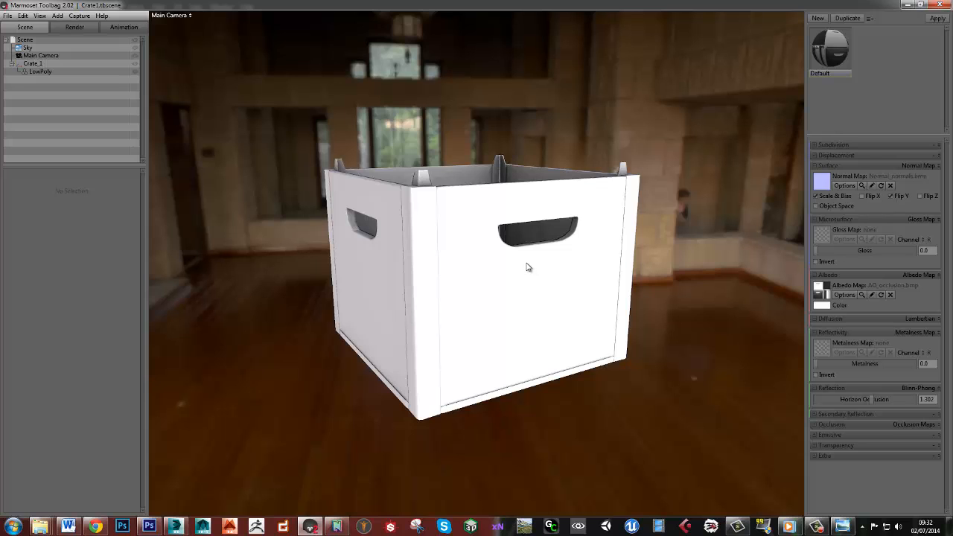
- Switch to Photoshop, try inverting the normal map layer's Green channel, restore it, and return to the layers with all color channels shown
key("alt+Tab")
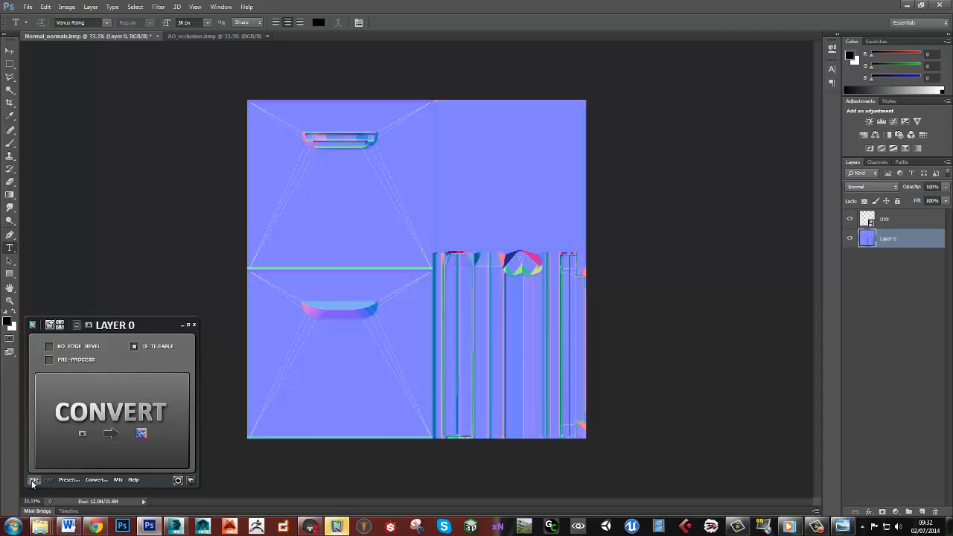
left_click(877, 161)
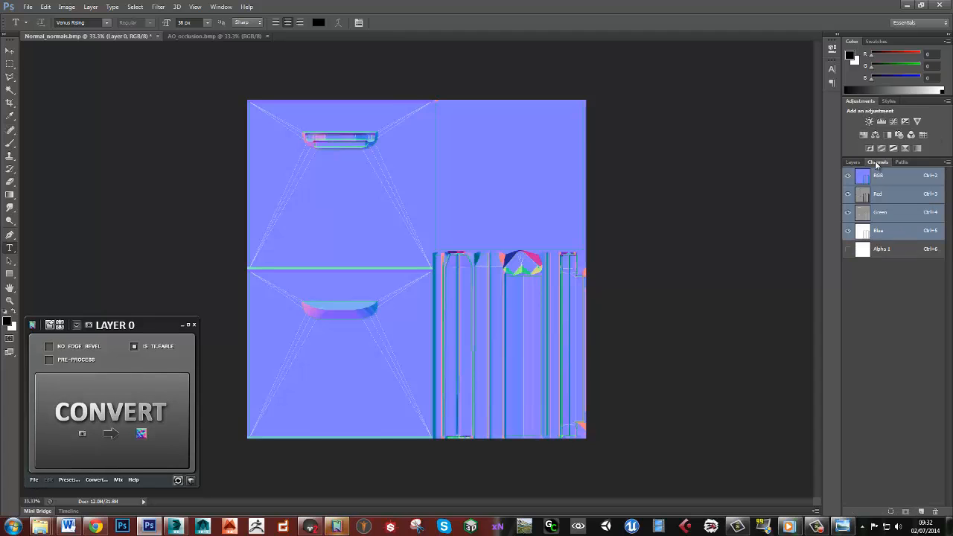
left_click(891, 215)
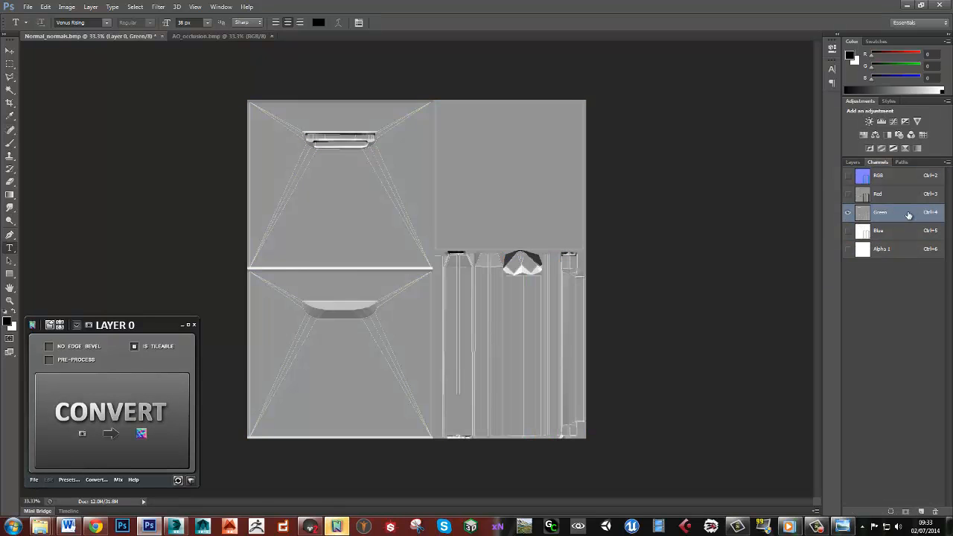
key("ctrl+i")
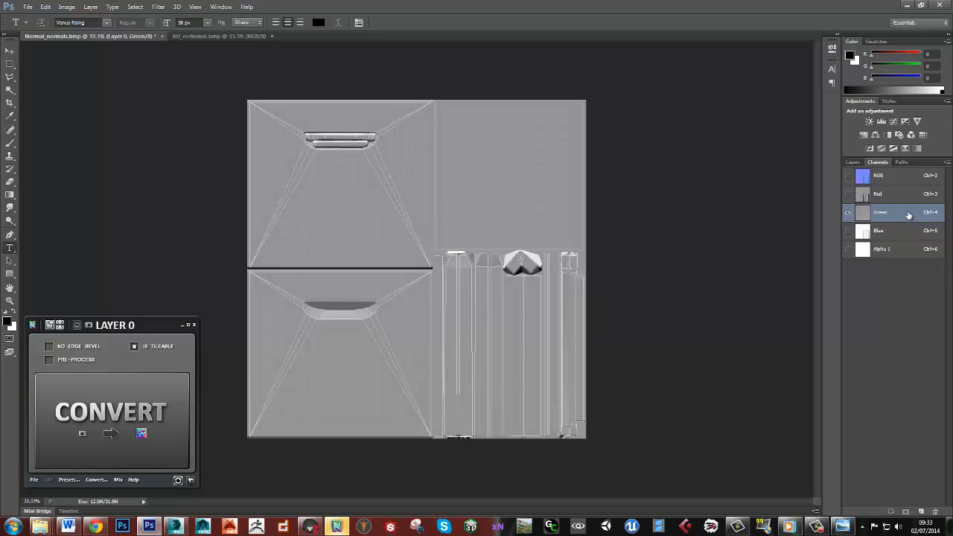
key("ctrl+i")
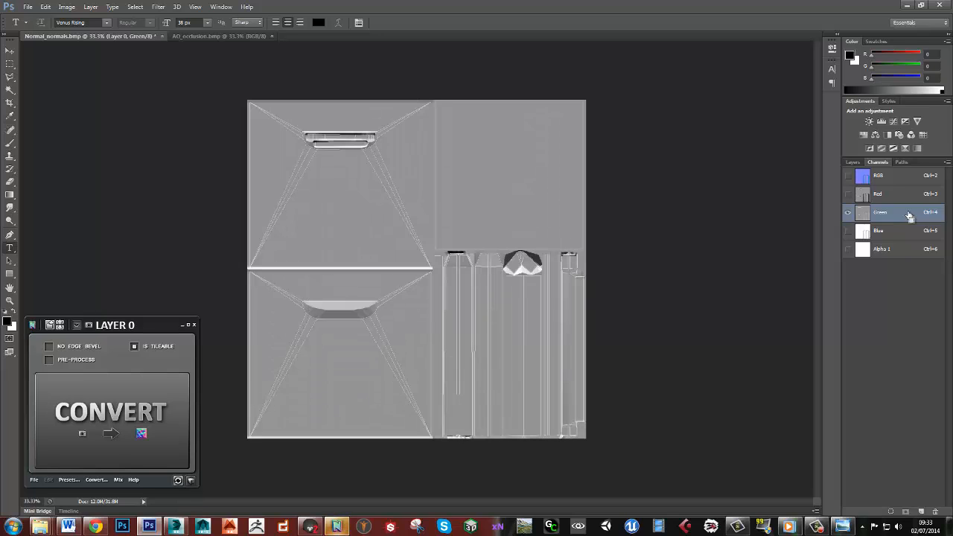
key("ctrl+i")
key("ctrl+i")
left_click(848, 175)
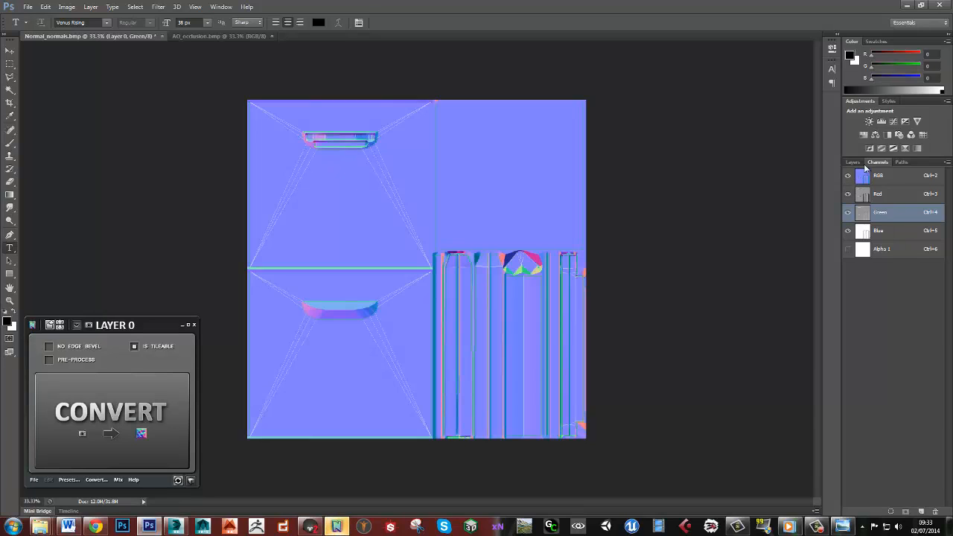
left_click(852, 162)
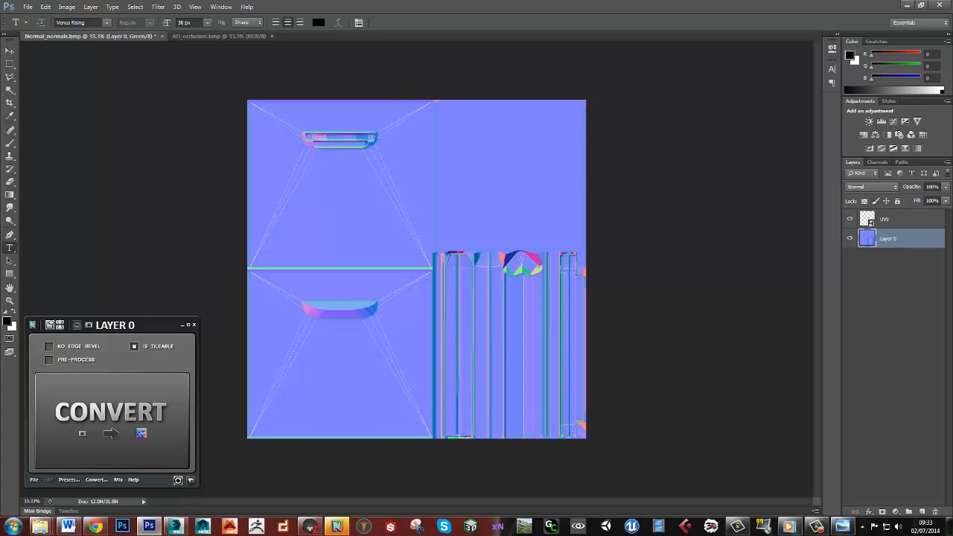
- Check the Convert tool's flip normal channels preferences and reposition its floating window beside the canvas
left_click_drag(143, 323, 160, 281)
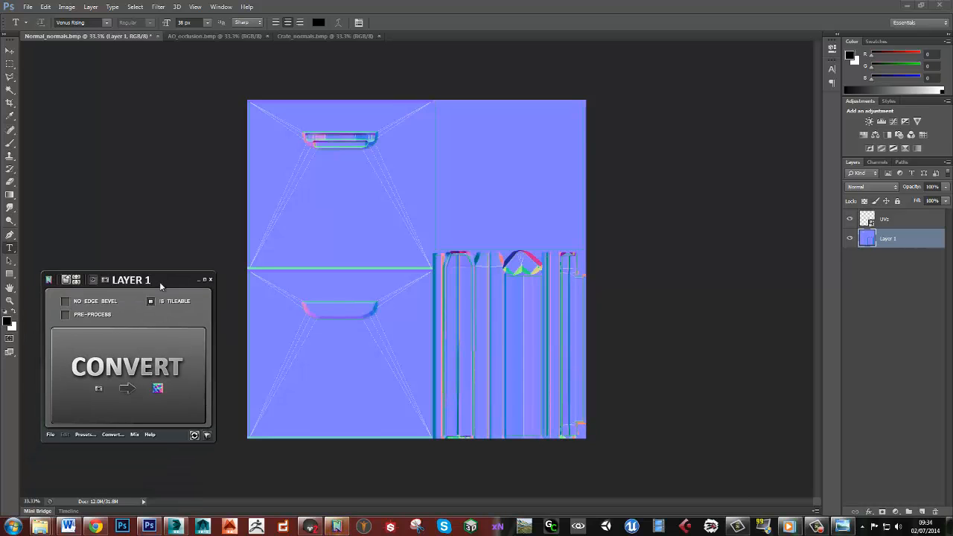
left_click(52, 438)
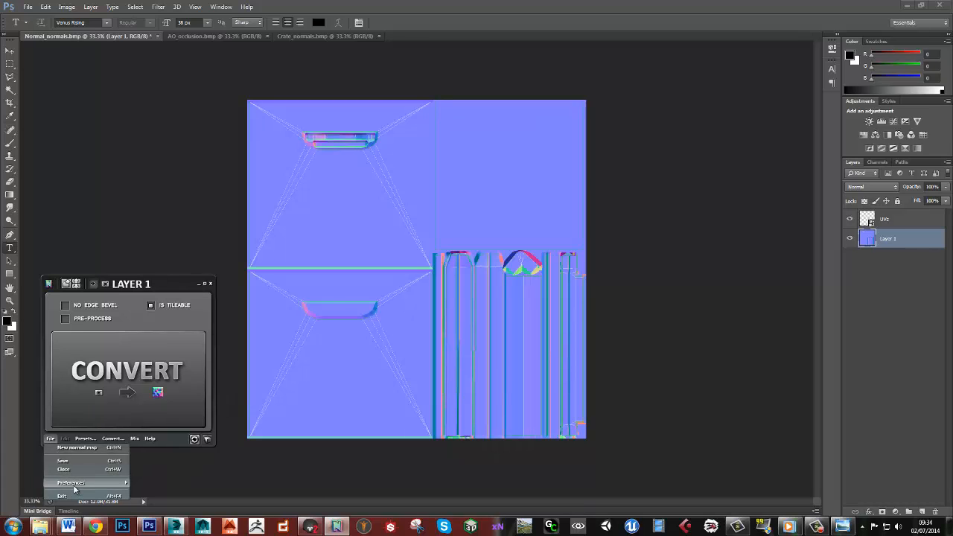
left_click(51, 440)
left_click(51, 441)
mouse_move(66, 489)
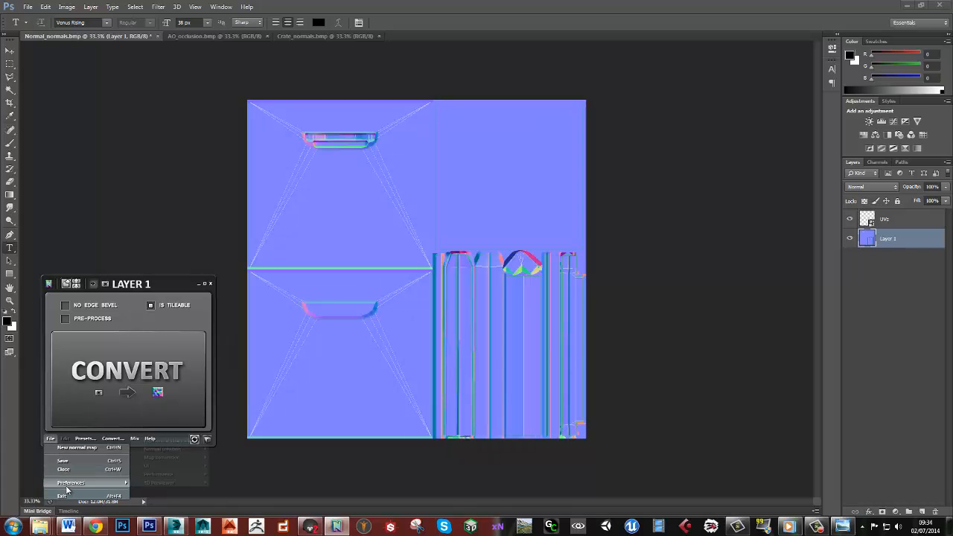
mouse_move(184, 443)
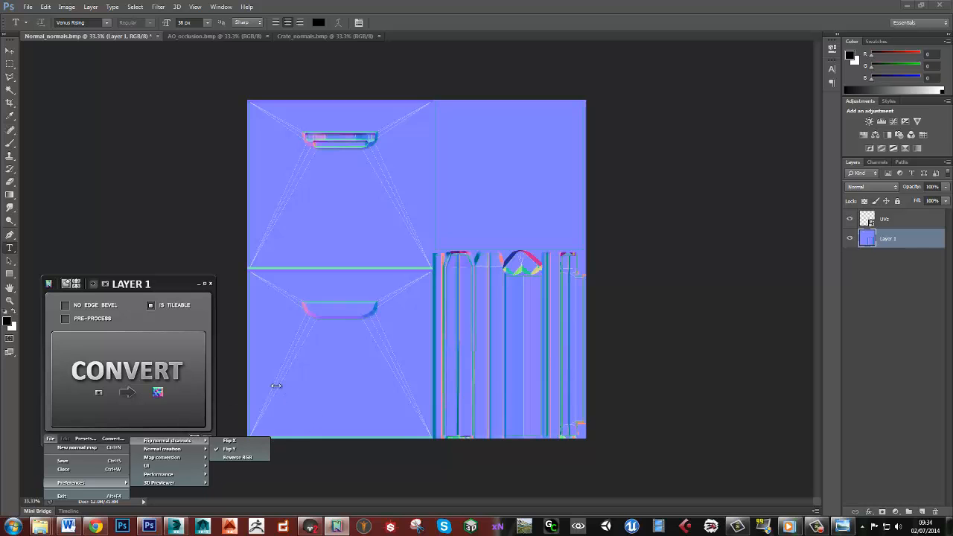
left_click_drag(169, 283, 169, 270)
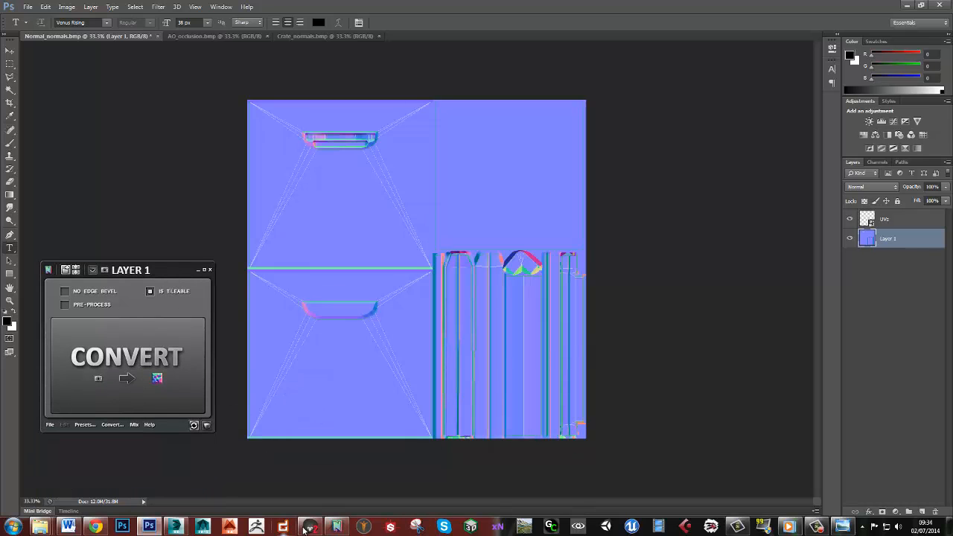
mouse_move(312, 529)
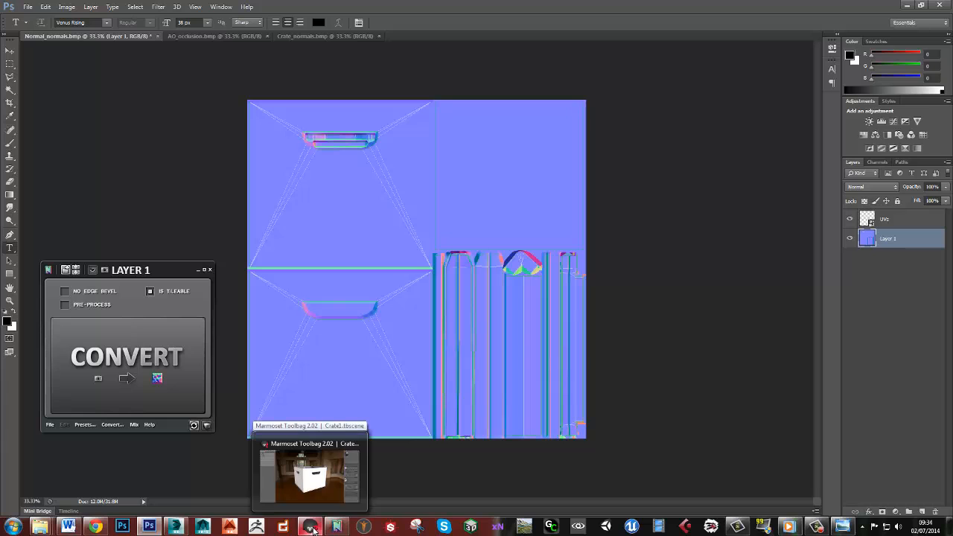
left_click_drag(160, 270, 158, 275)
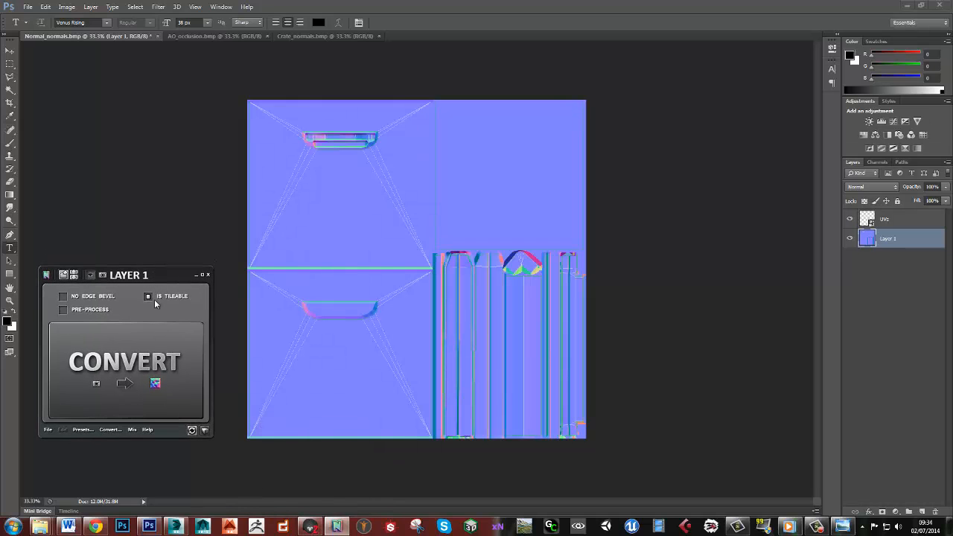
- Turn the selected normal map layer beneath the UVs into an nDo2 normal group with the Normal to nDo2 mix option
left_click(895, 233)
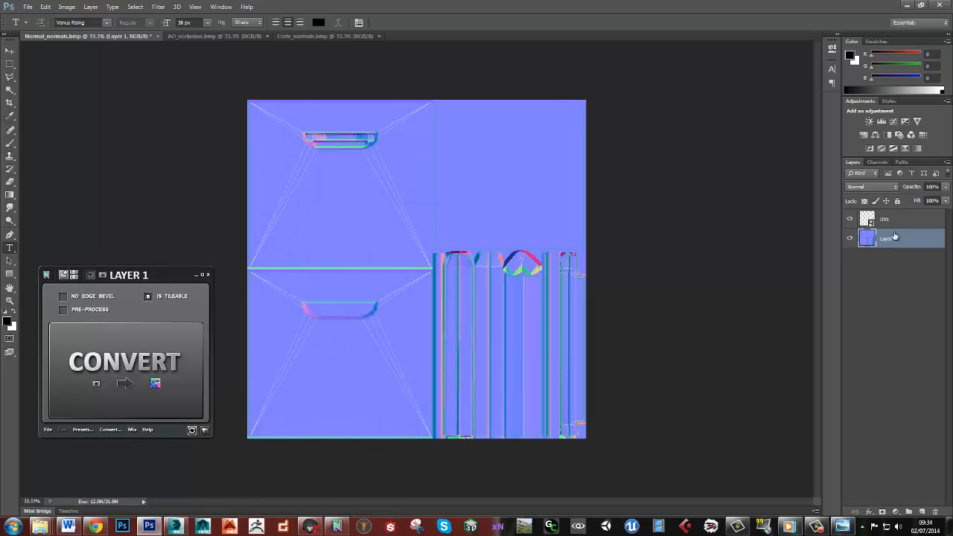
left_click(904, 223)
left_click(900, 240)
left_click(110, 430)
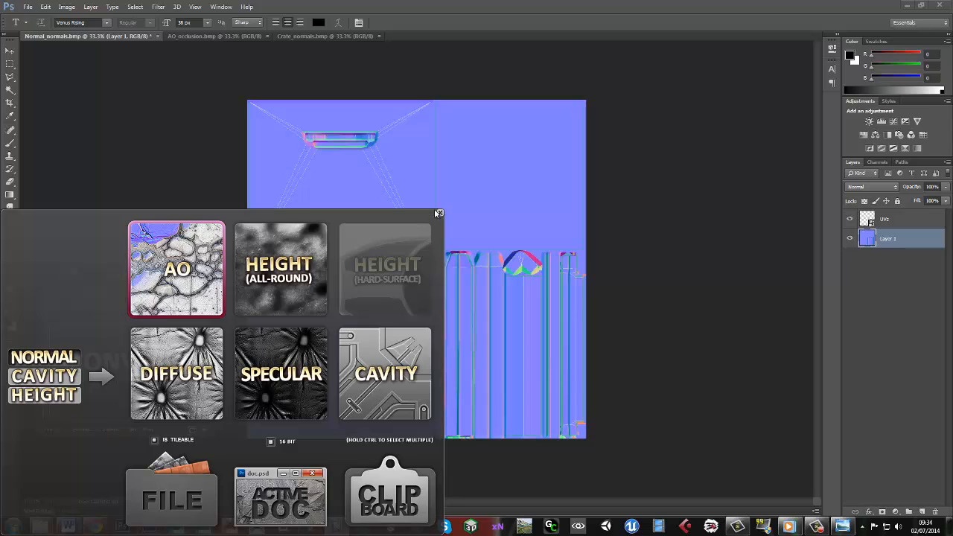
left_click(439, 214)
left_click(132, 430)
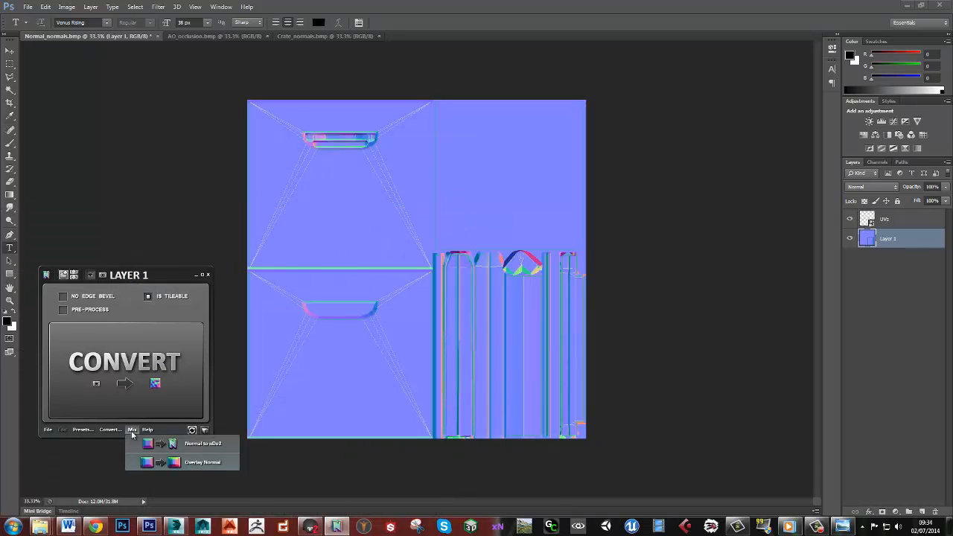
left_click(187, 445)
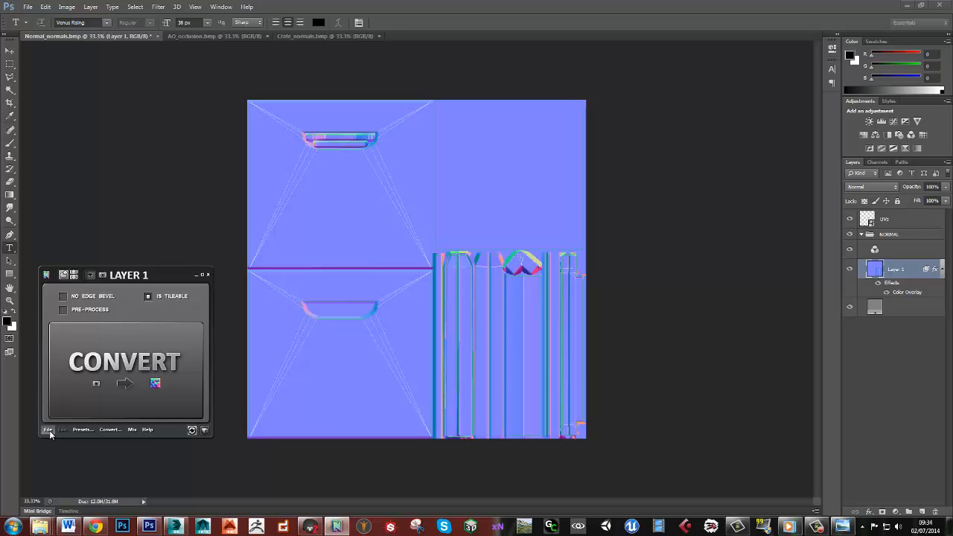
- Invert the Green channel of the converted normal map layer and return to the layers with all color channels shown
left_click(878, 162)
left_click(897, 215)
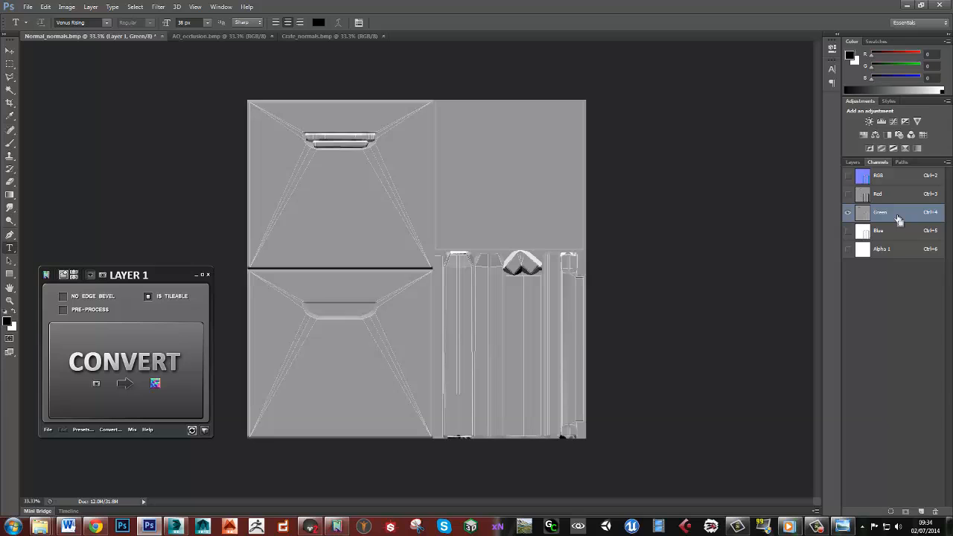
key("ctrl+i")
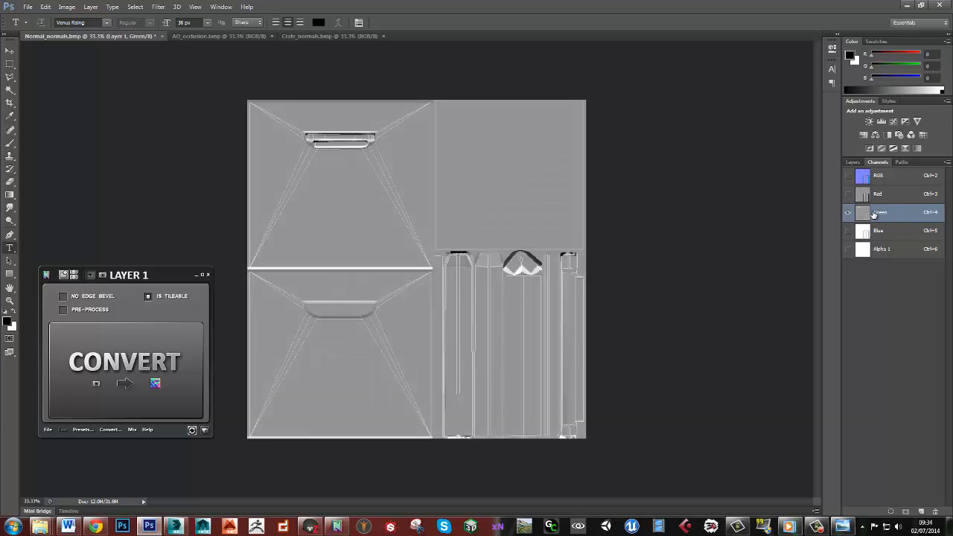
left_click(848, 179)
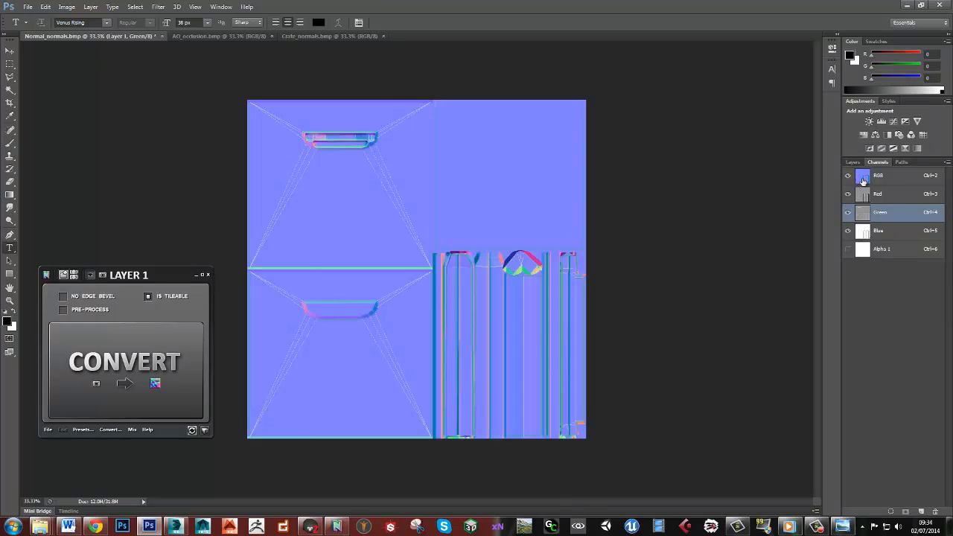
left_click(853, 162)
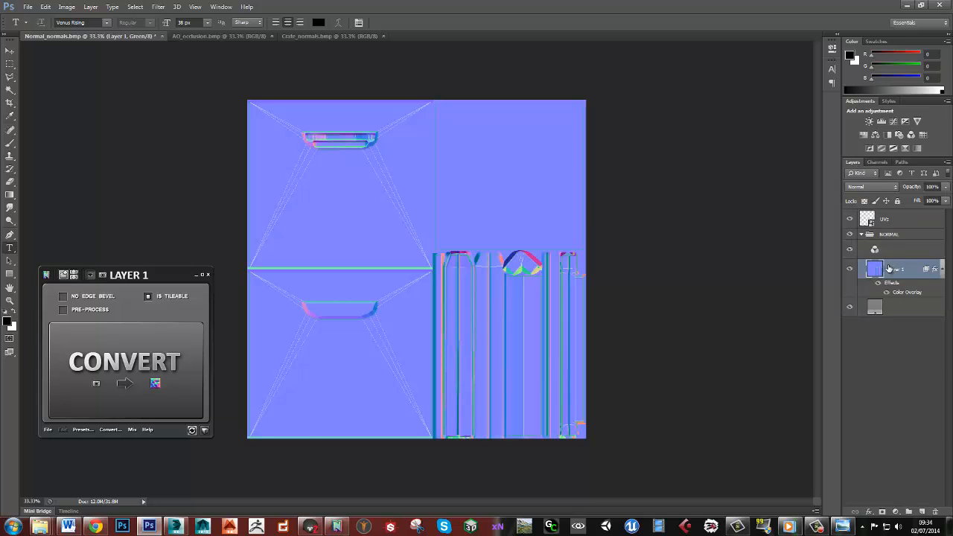
- Hide the UVs layer and save the document as crateVid_nrm in Photoshop format in the Textures vid folder with Maximize Compatibility
left_click(851, 219)
key("ctrl+shift+s")
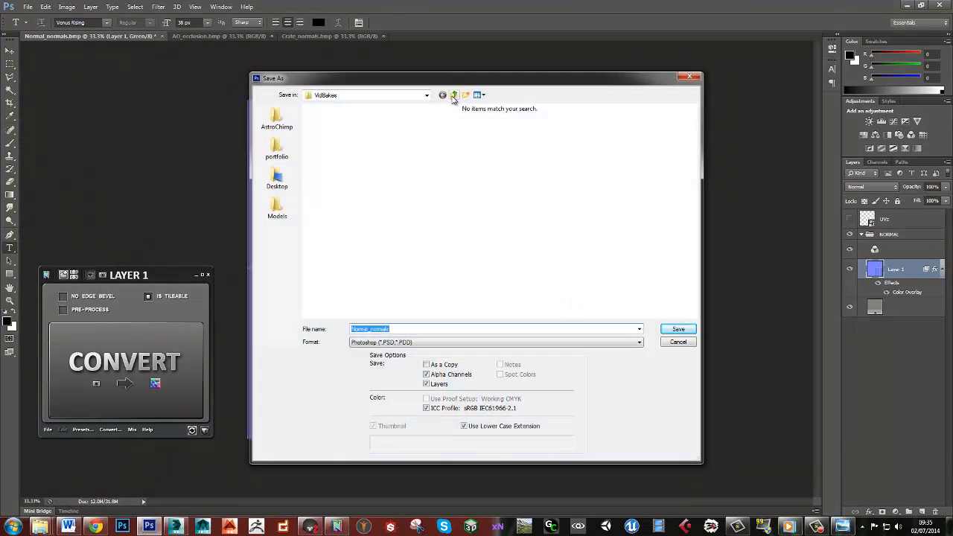
left_click(454, 96)
left_click(453, 95)
double_click(383, 132)
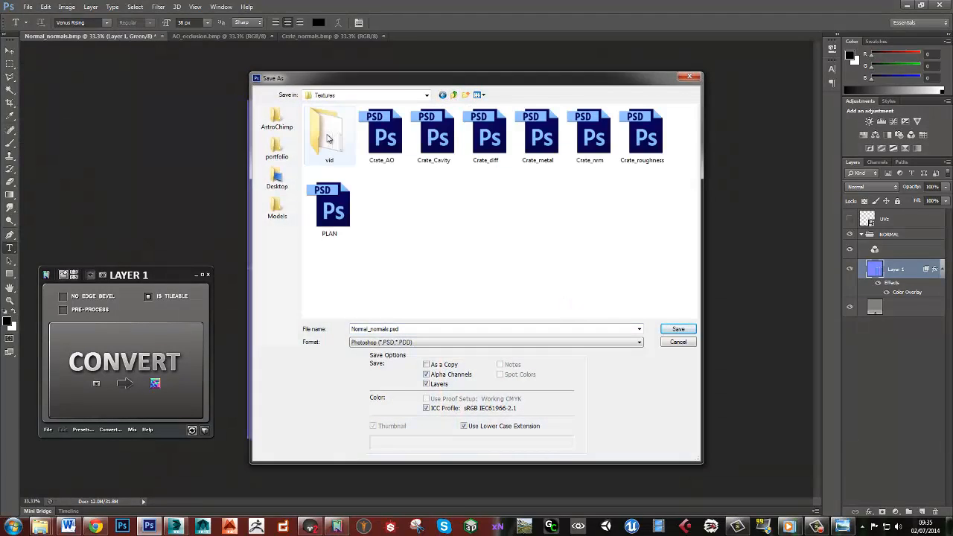
double_click(328, 138)
double_click(387, 328)
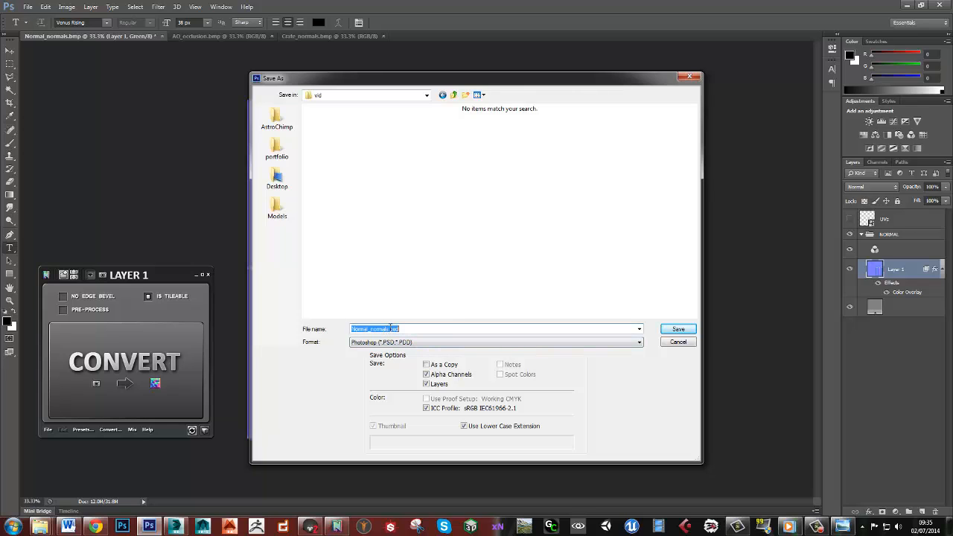
type("crateVid_nrm")
left_click(675, 330)
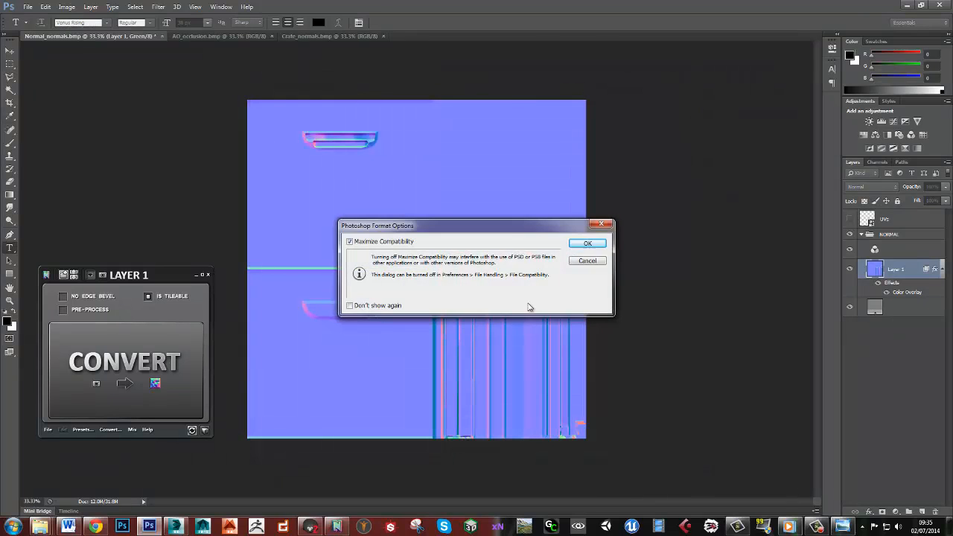
left_click(588, 245)
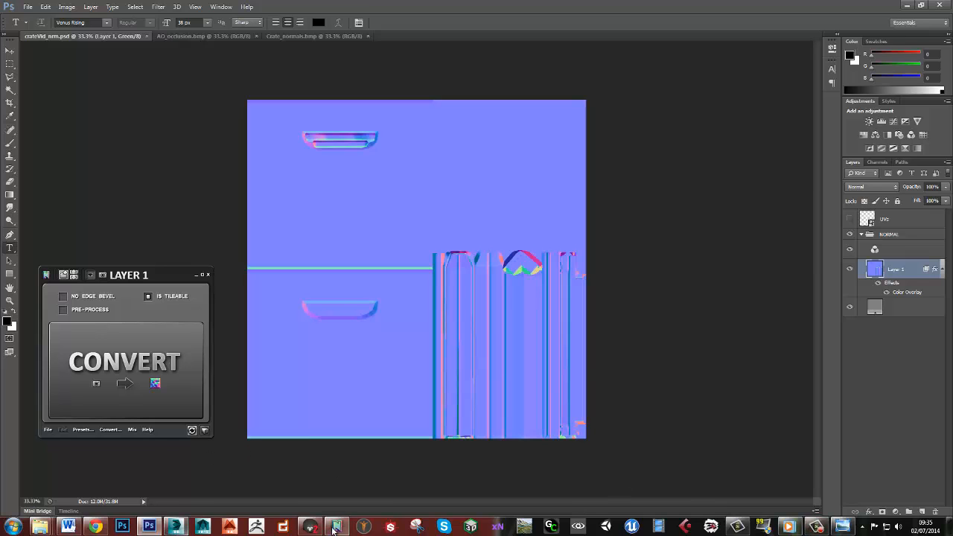
- Switch to Marmoset Toolbag and load crateVid_nrm from the Textures vid folder as the crate material's normal map
left_click(310, 526)
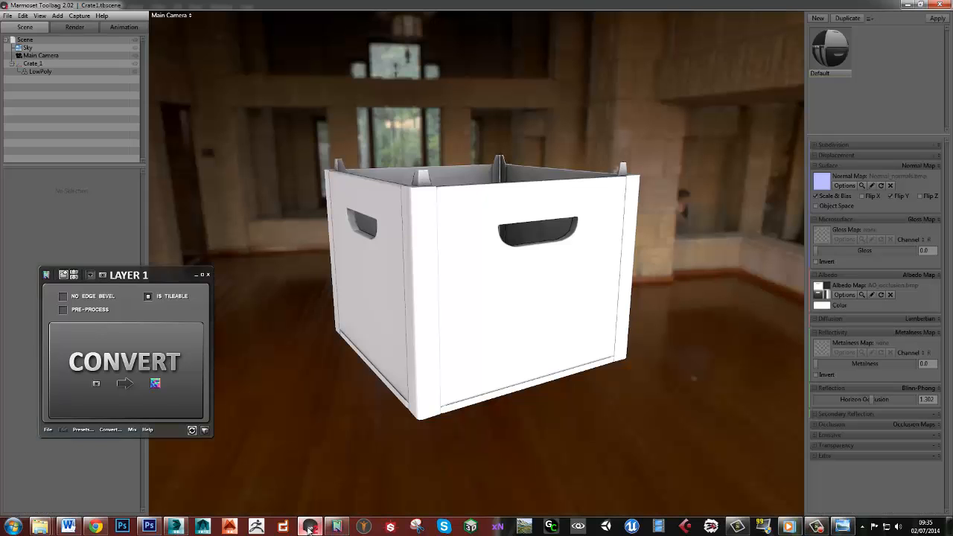
left_click(823, 183)
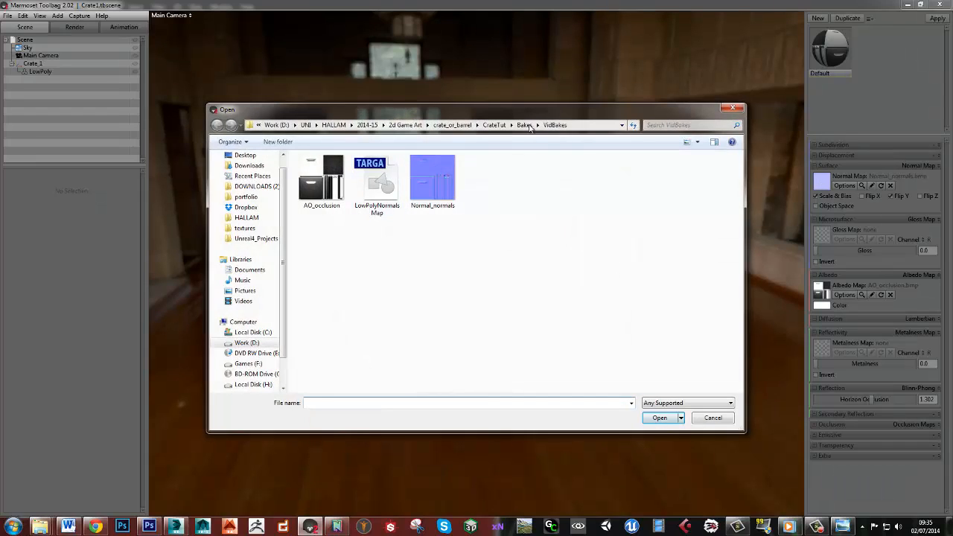
left_click(529, 126)
left_click(491, 126)
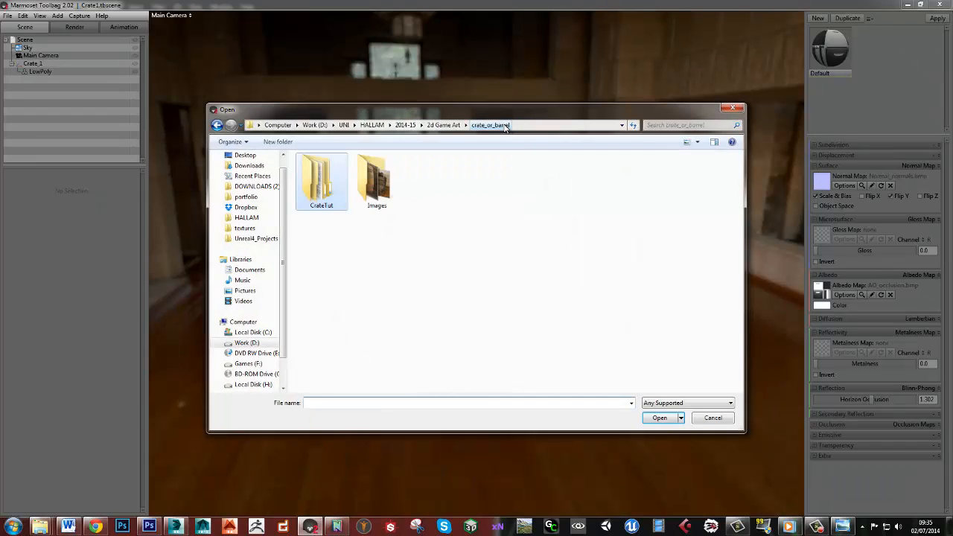
double_click(324, 184)
double_click(326, 202)
double_click(324, 193)
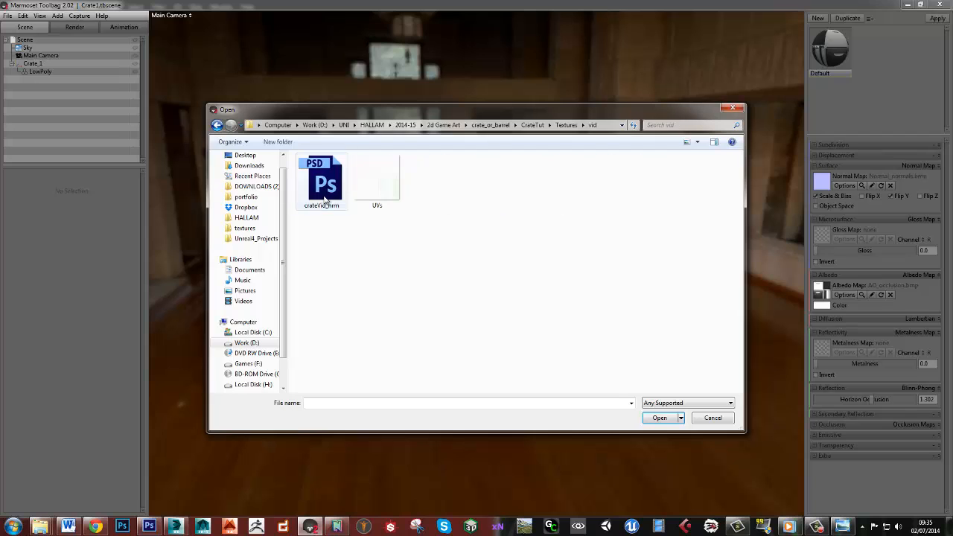
double_click(325, 195)
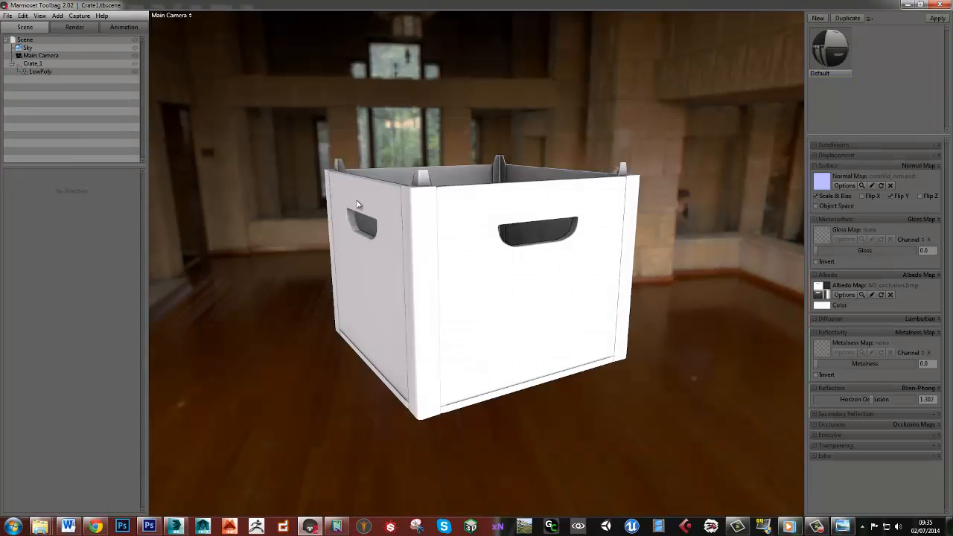
- Clear the material's AO albedo map and inspect the crate's normal map shading from several angles
scroll(578, 230, "up", 3)
scroll(585, 225, "up", 6)
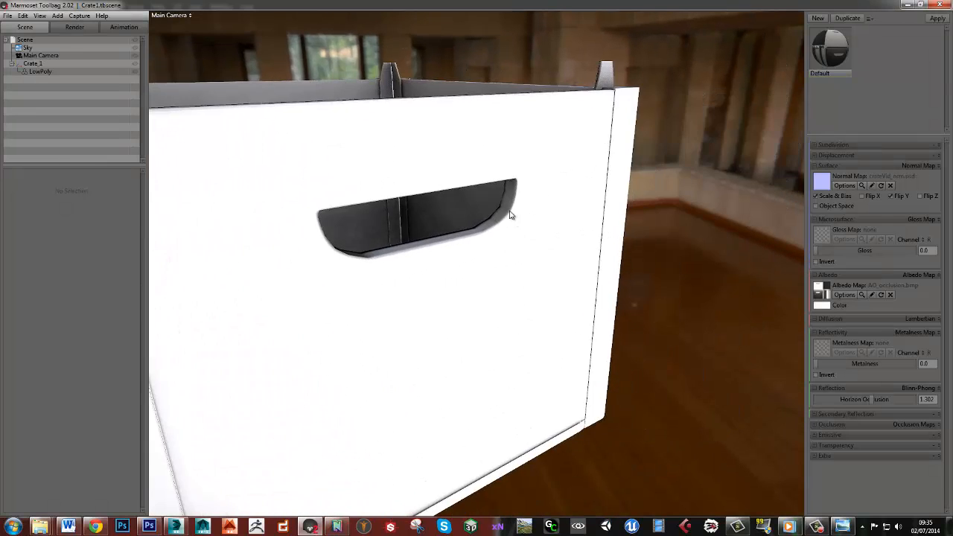
mouse_move(521, 223)
left_mouse_down()
mouse_move(488, 242)
mouse_move(490, 252)
mouse_move(521, 224)
mouse_move(502, 157)
mouse_move(569, 217)
mouse_move(516, 221)
mouse_move(520, 231)
left_mouse_up()
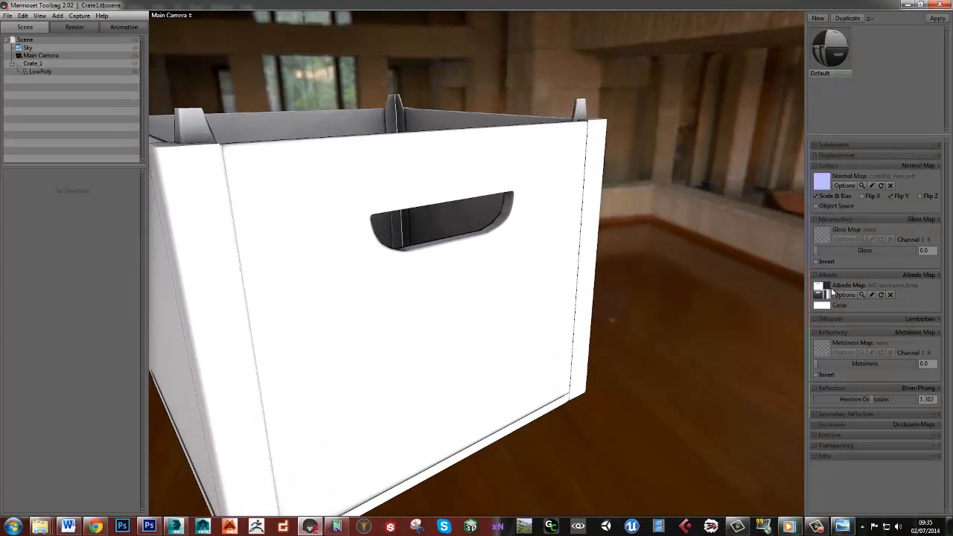
left_click(891, 295)
left_click_drag(785, 300, 504, 281)
scroll(494, 277, "down", 3)
key("alt+Tab")
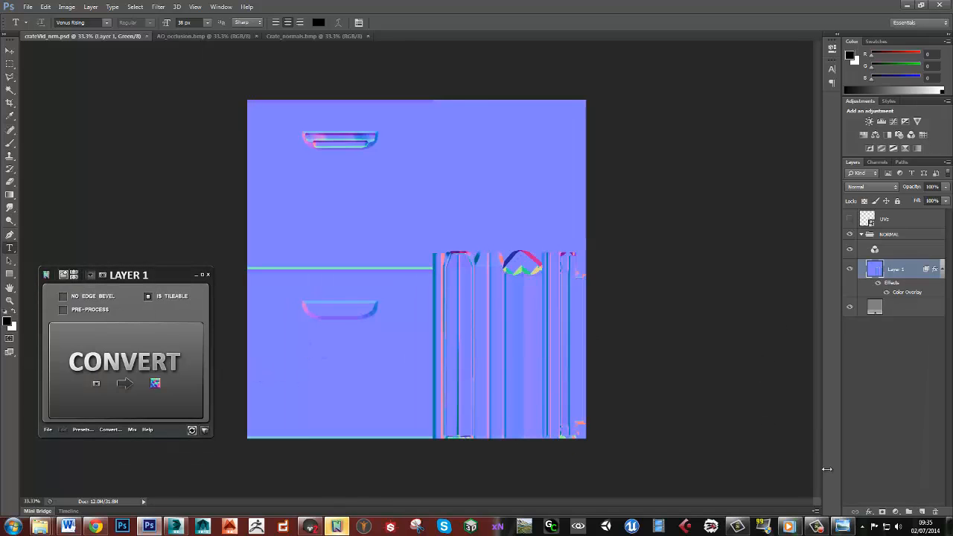
key("alt+Tab")
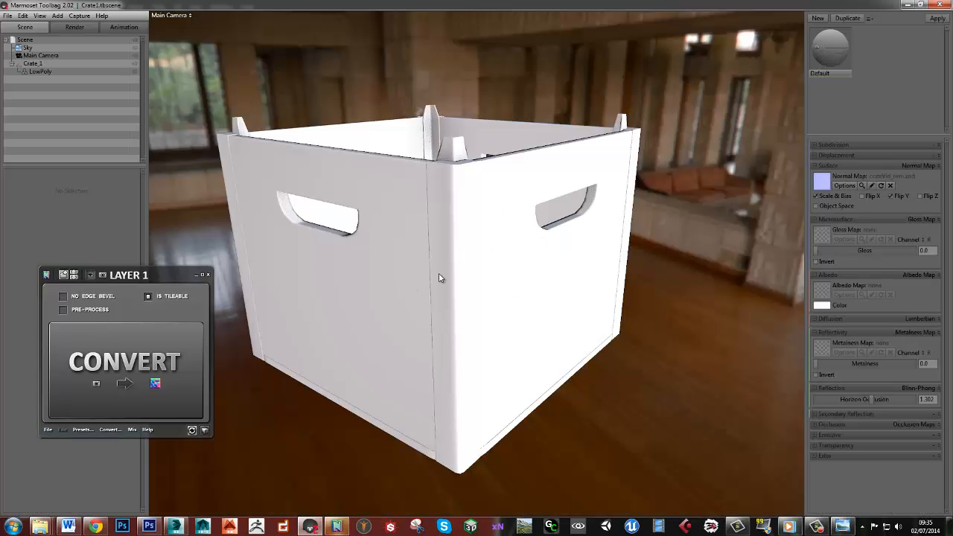
left_click_drag(453, 277, 435, 279)
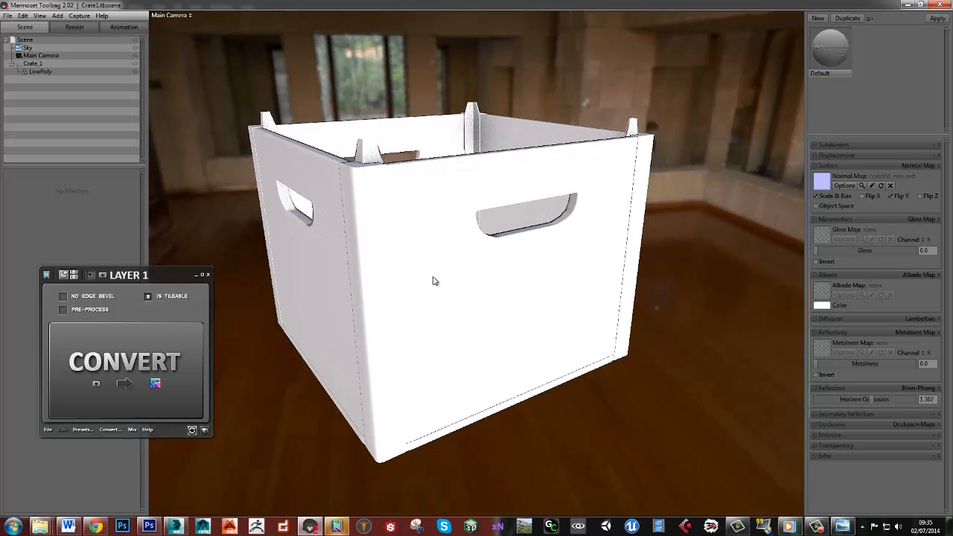
- Switch to Photoshop, add an empty layer above Layer 1 in the NORMAL group, and show the UVs layer
key("alt+Tab")
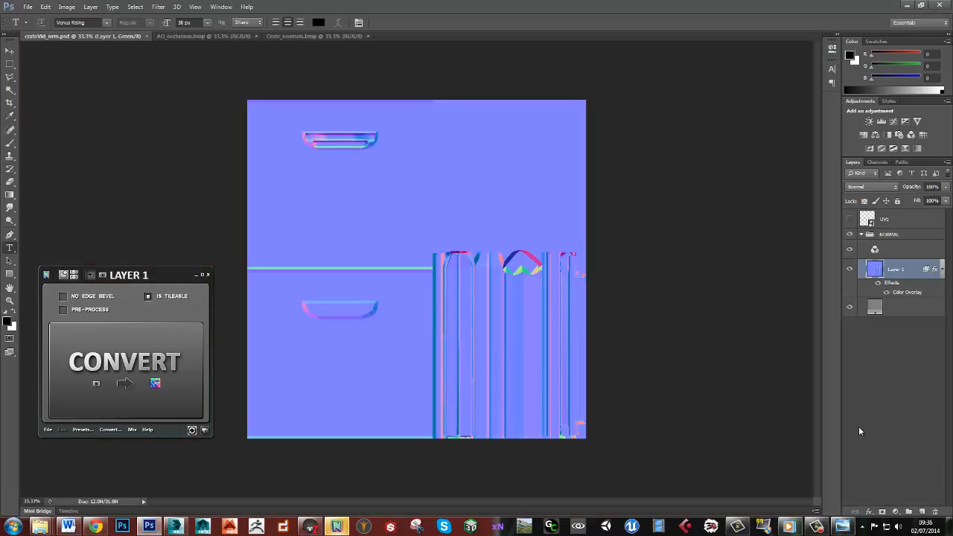
left_click(923, 513)
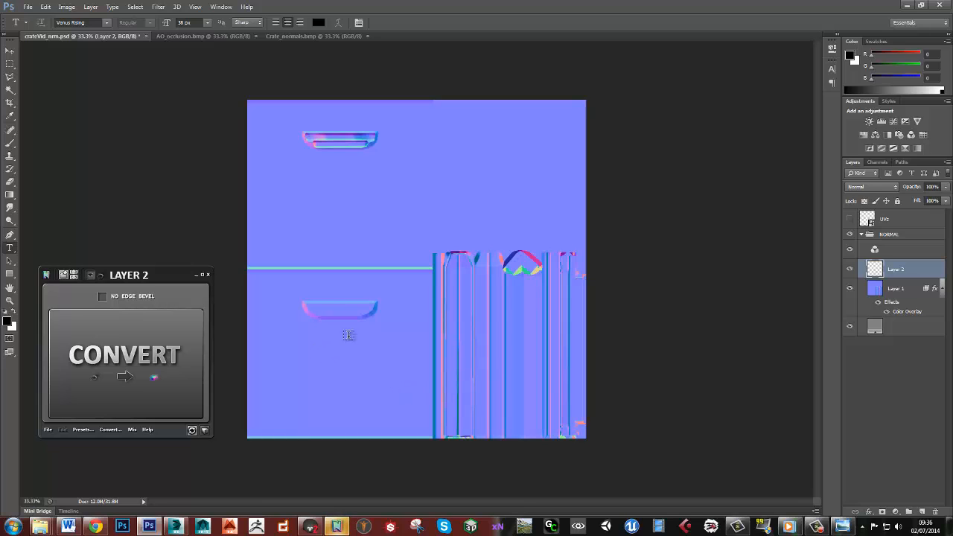
left_click(850, 219)
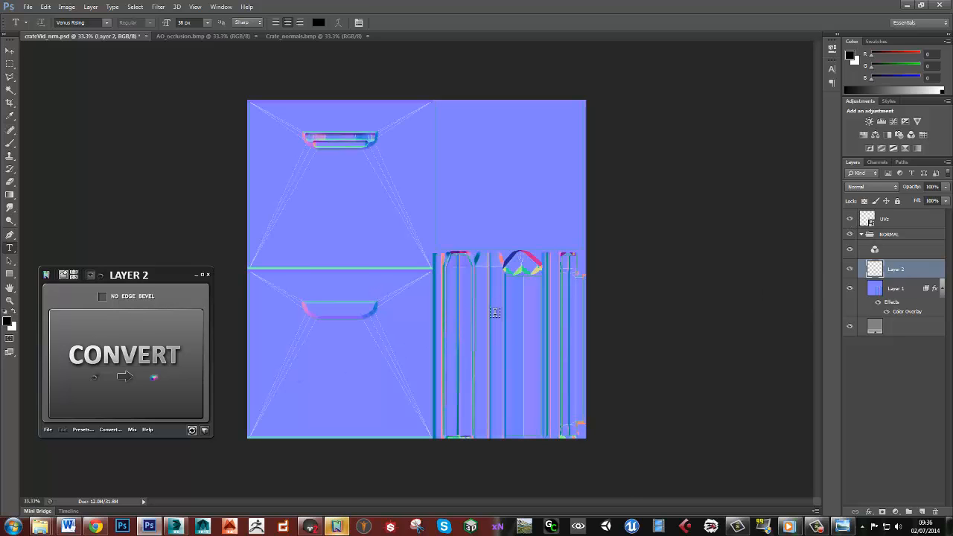
- Examine the narrow vertical UV strips of the normal map up close, and switch to Marmoset Toolbag to compare them with the crate
left_click(499, 314, "ctrl")
left_click_drag(496, 357, 479, 266)
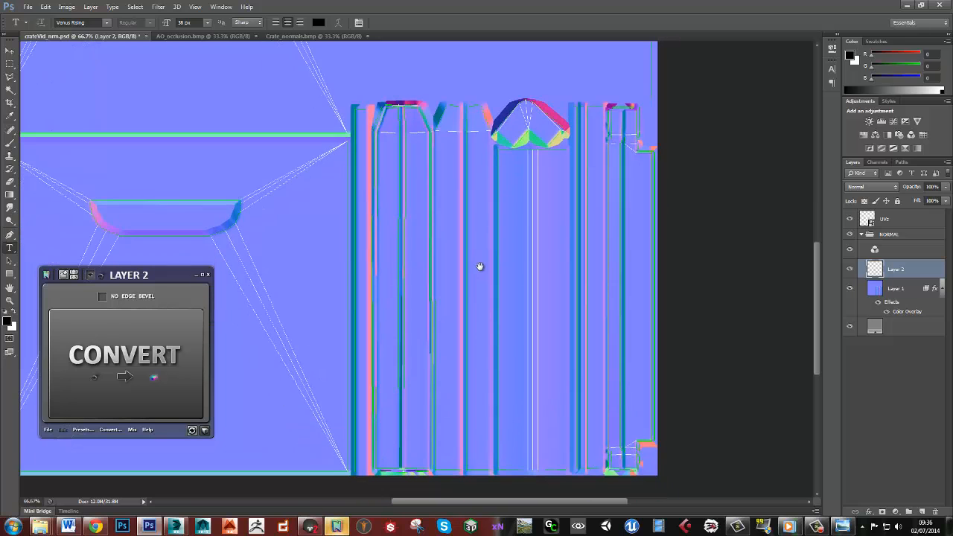
scroll(435, 203, "up", 1, "alt")
mouse_move(431, 194)
left_mouse_down()
mouse_move(462, 256)
mouse_move(439, 204)
left_mouse_up()
key("alt+Tab")
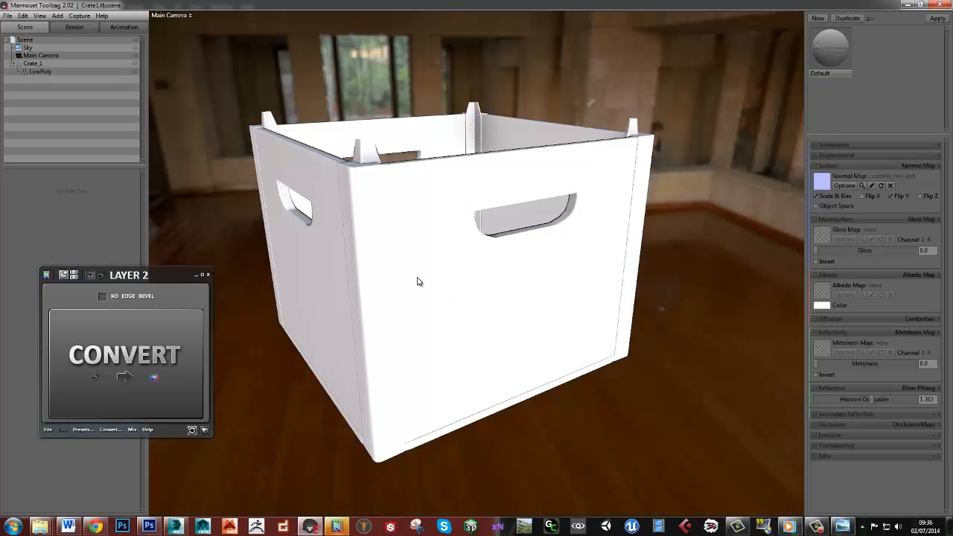
- Switch to Photoshop and set up the Brush tool with a white, hard round 30 px tip
left_click_drag(418, 281, 451, 261)
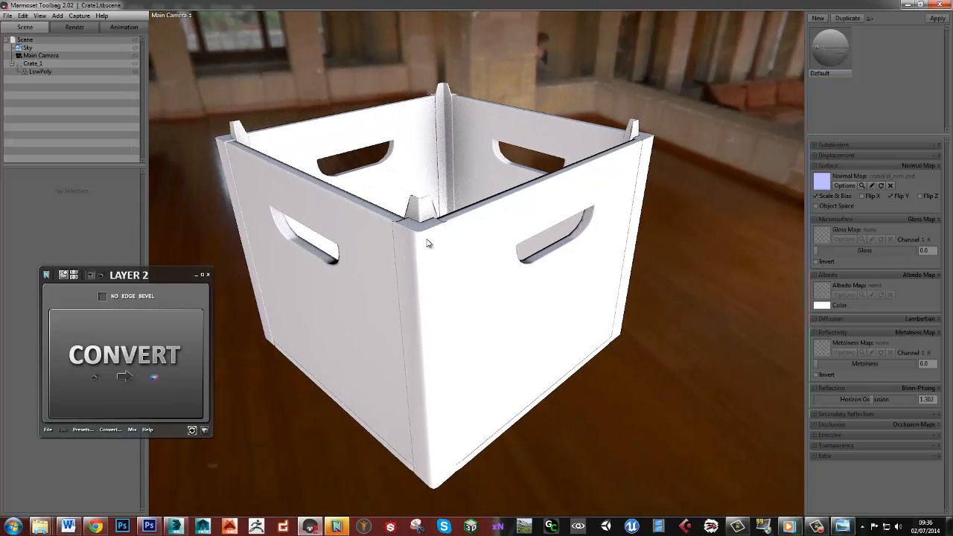
left_click_drag(461, 301, 395, 233)
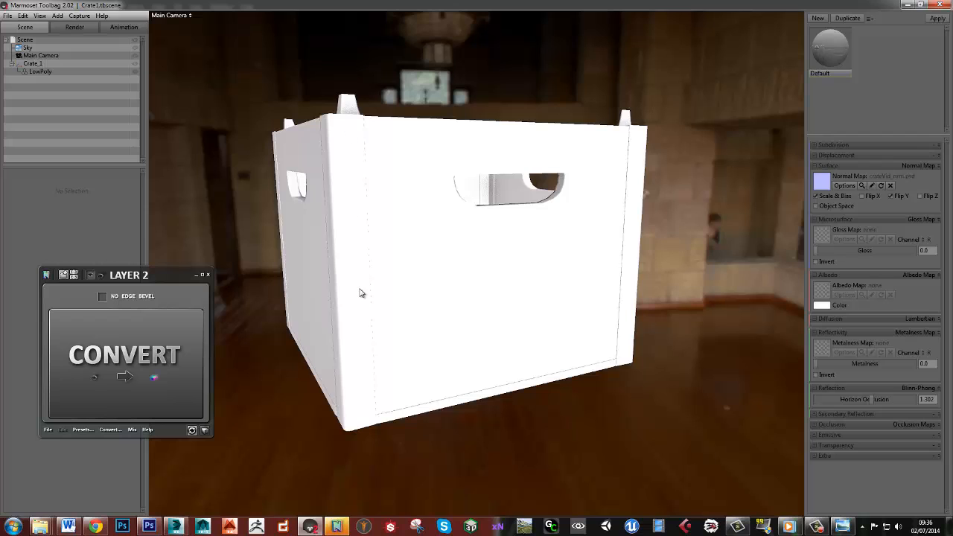
key("alt+Tab")
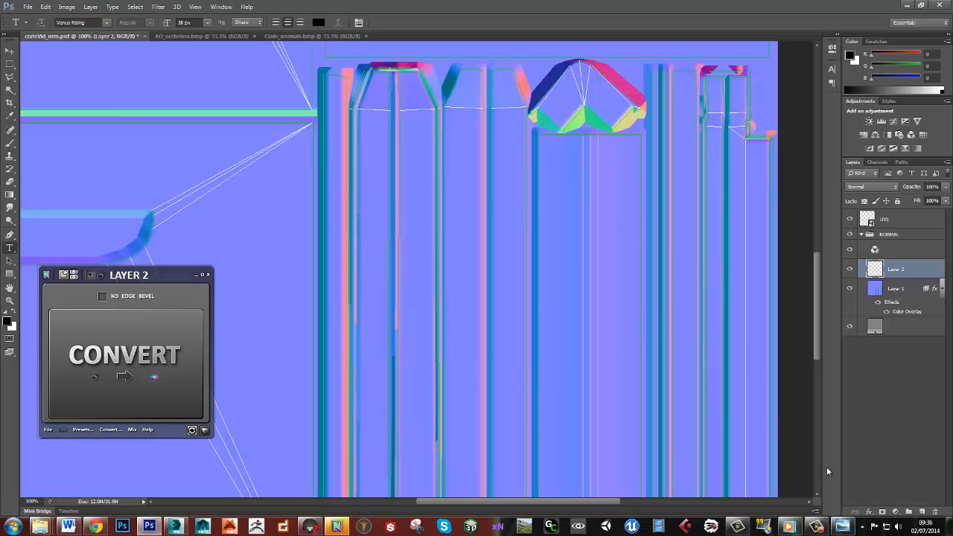
key("b")
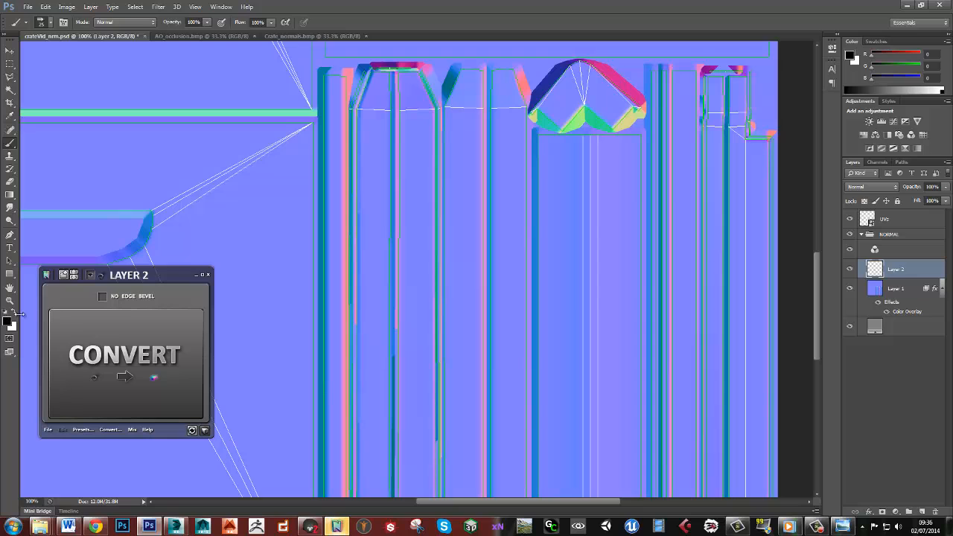
key("x")
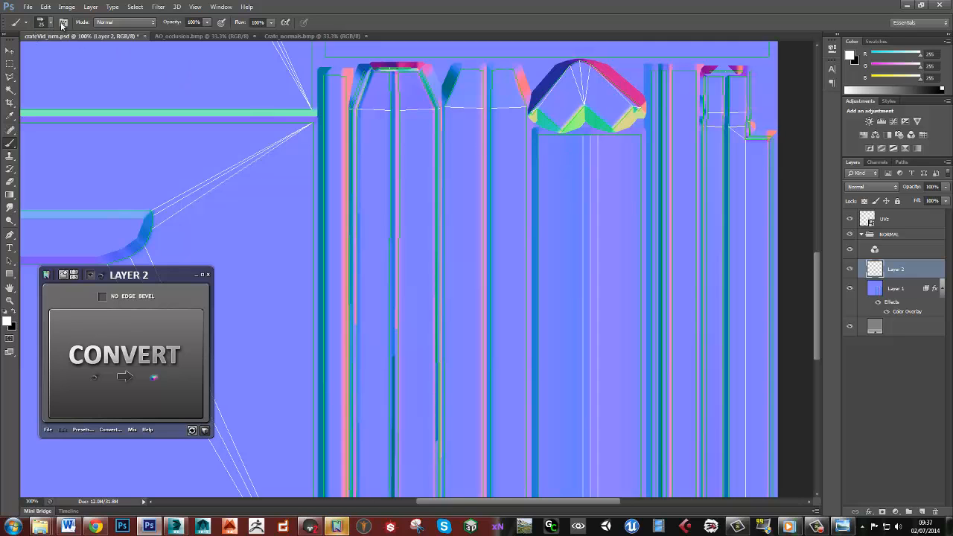
key("F5")
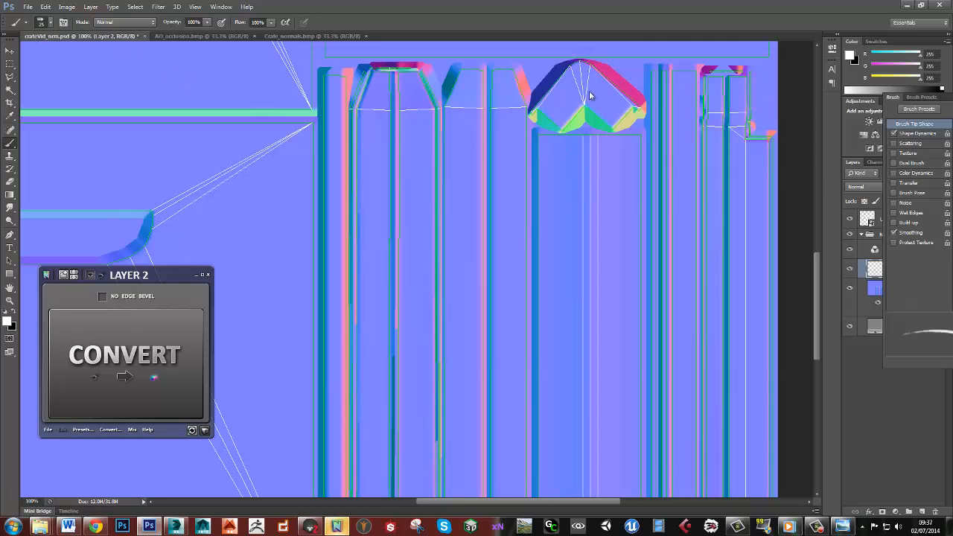
left_click(516, 104)
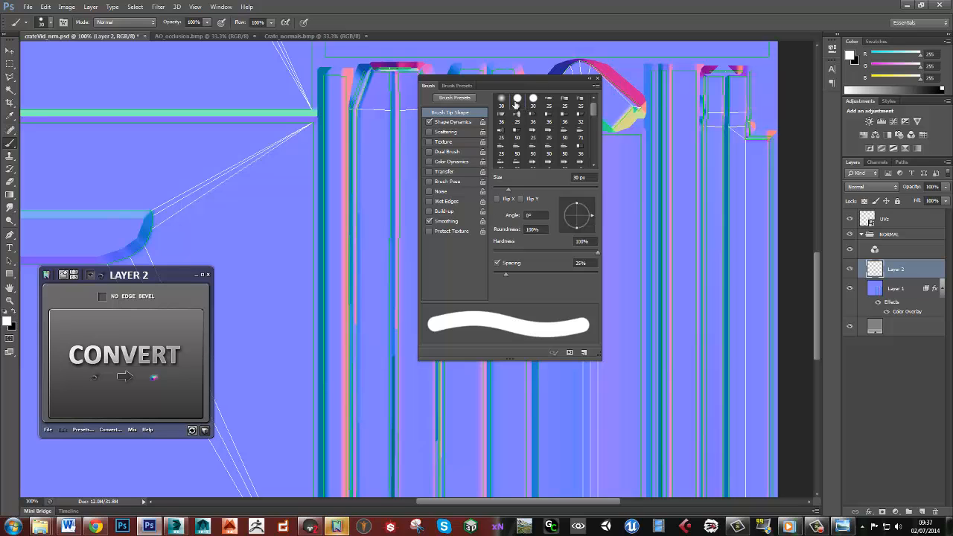
left_click(591, 79)
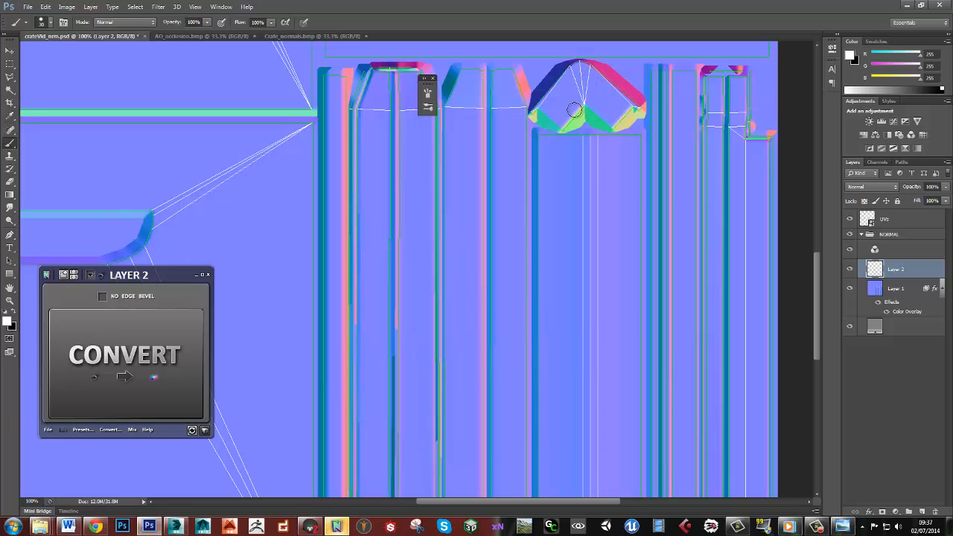
- Paint seven single dots on Layer 2 along the wide vertical strip: a pair at each end, two more down its left half, one down its right
left_click(567, 155)
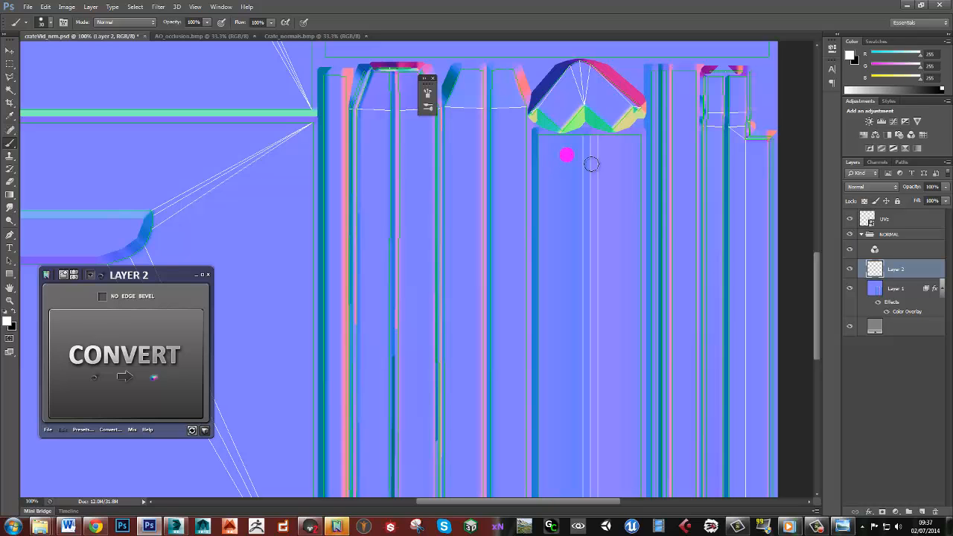
left_click(613, 155)
mouse_move(626, 319)
left_mouse_down()
mouse_move(630, 251)
mouse_move(619, 230)
mouse_move(617, 313)
left_mouse_up()
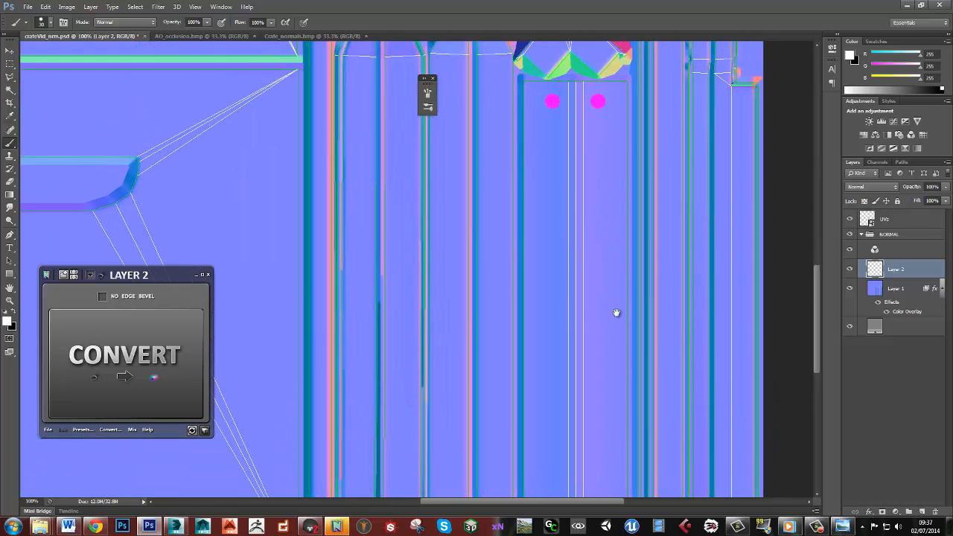
left_click(556, 312)
left_click(556, 429)
left_click_drag(590, 436, 580, 199)
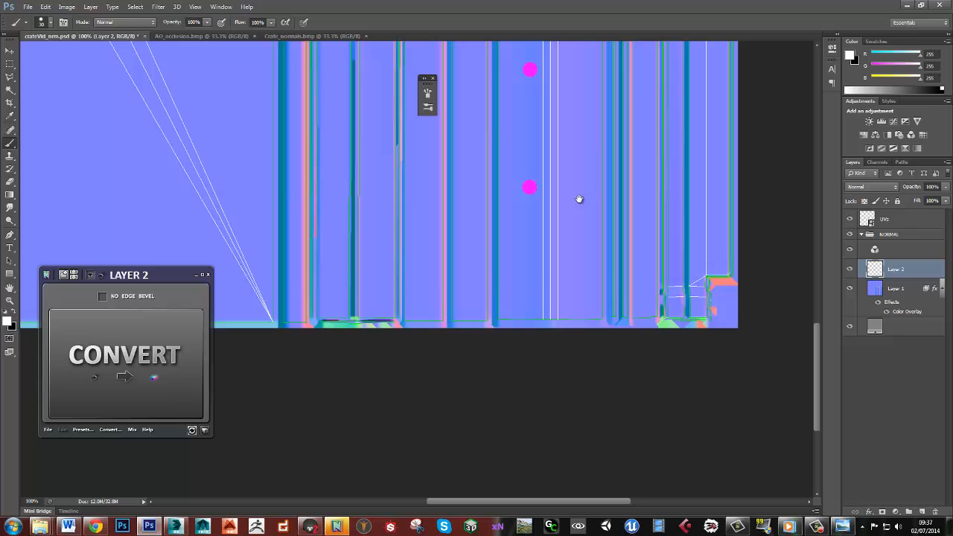
left_click(530, 307)
left_click(569, 307)
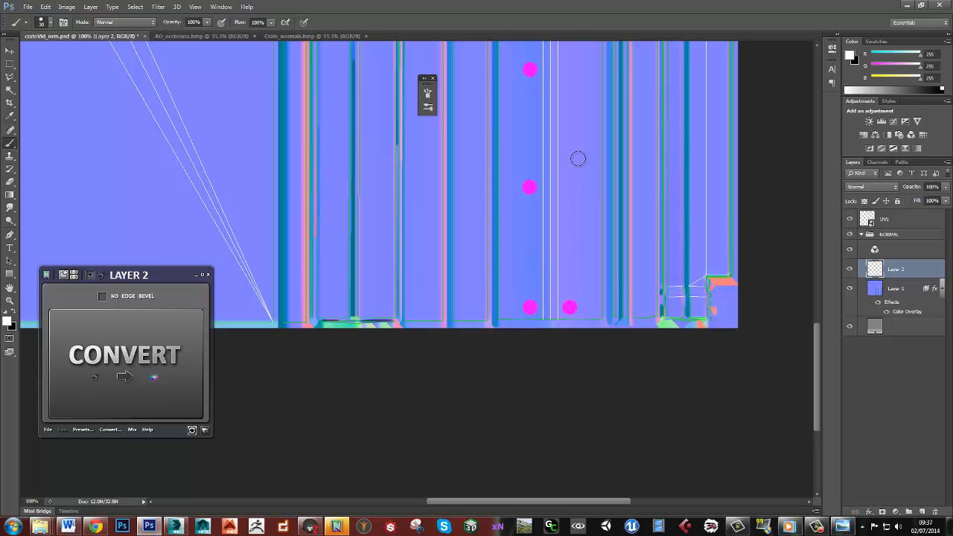
left_click(566, 122)
left_click(593, 115, "alt")
left_click_drag(596, 111, 554, 263)
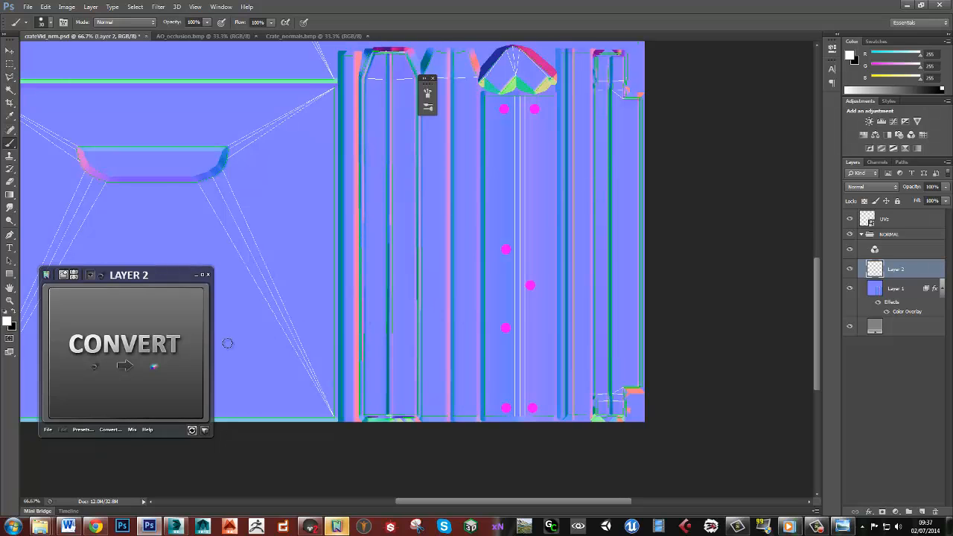
- Convert the layer of dots to normals with nDo2 and slightly increase the effect's size
left_click(131, 333)
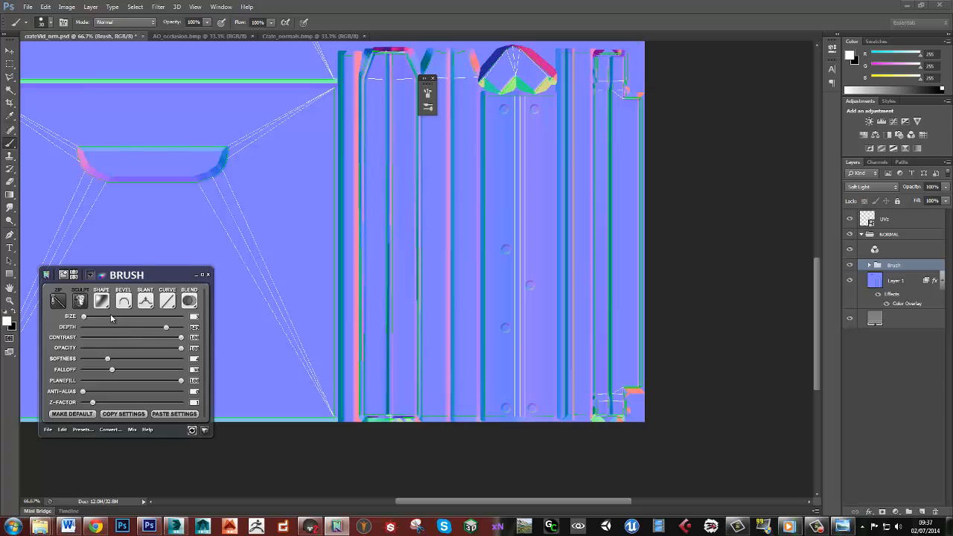
left_click(146, 302)
left_click_drag(160, 274, 171, 272)
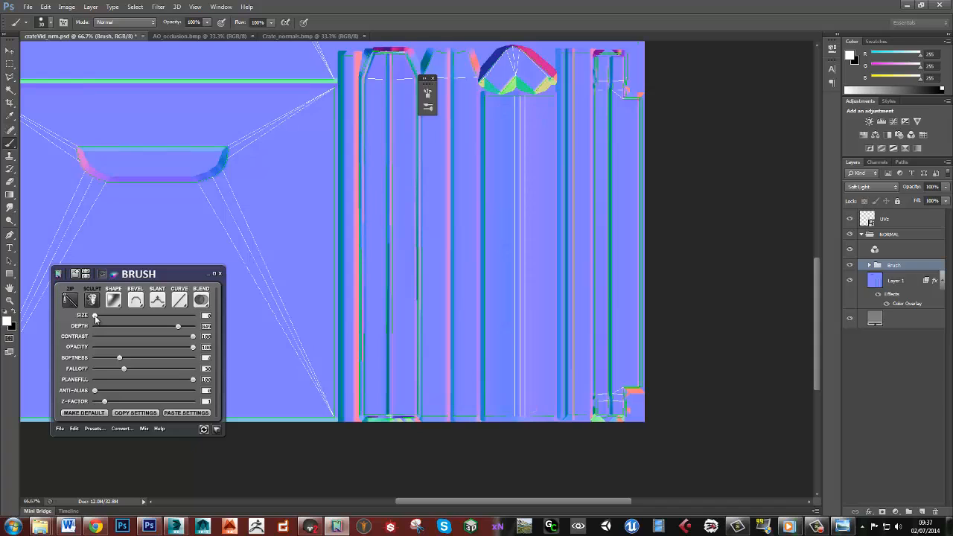
left_click_drag(94, 316, 98, 318)
- Change the dots' bevel type to Groove and widen the effect a little more
left_click(137, 301)
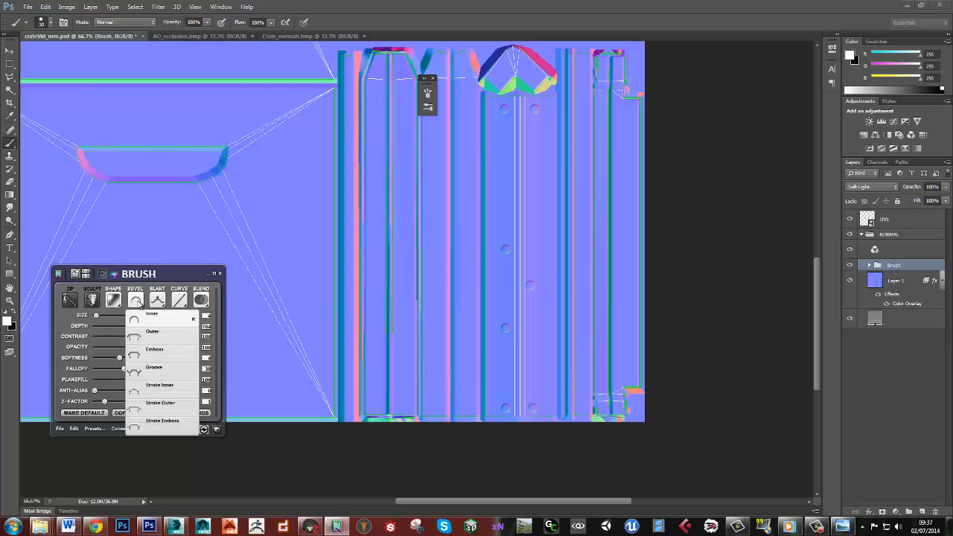
left_click(164, 371)
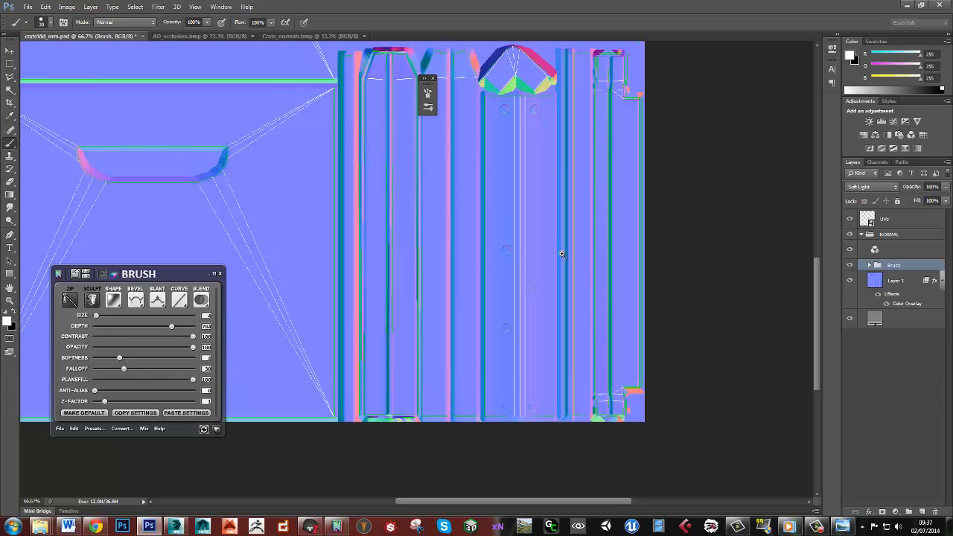
left_click(504, 252, "ctrl")
left_click(505, 252, "ctrl")
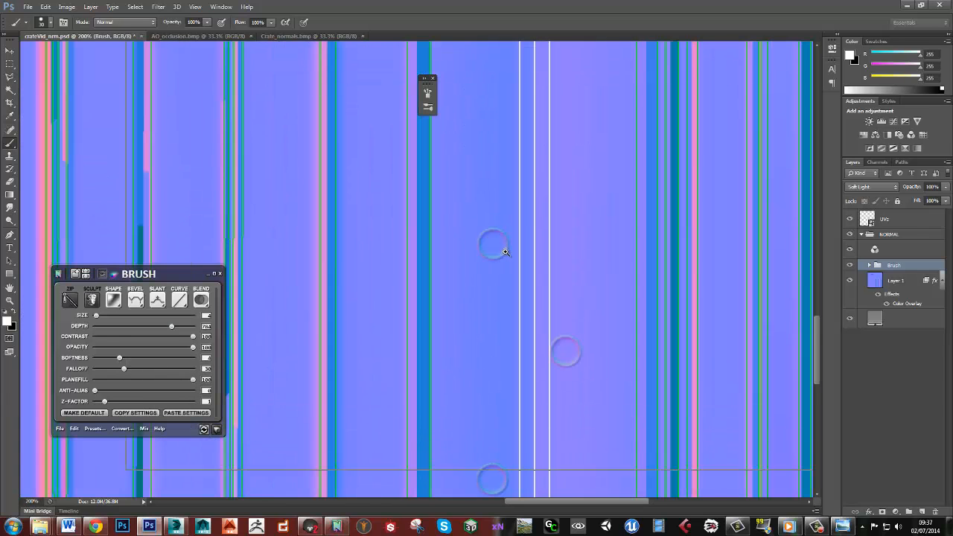
left_click(504, 252, "ctrl")
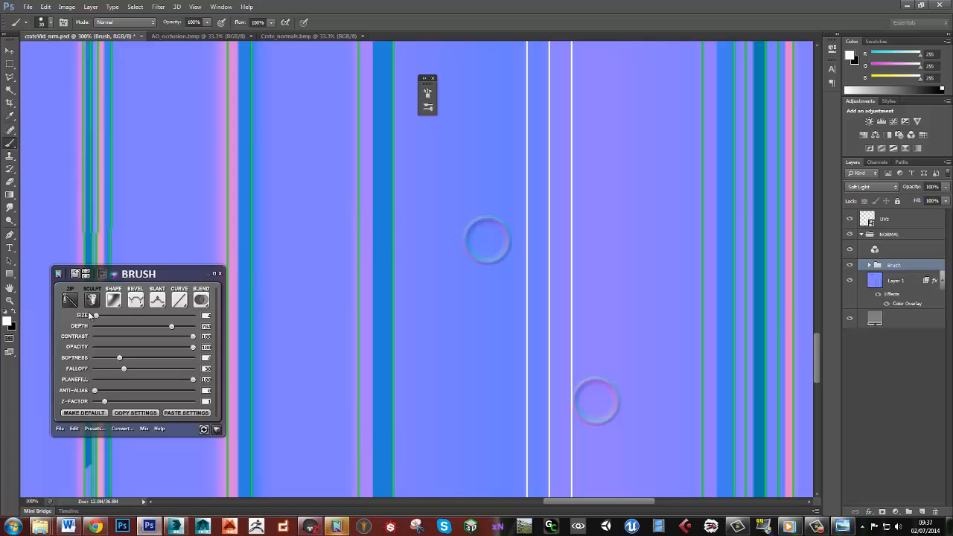
left_click_drag(95, 317, 99, 317)
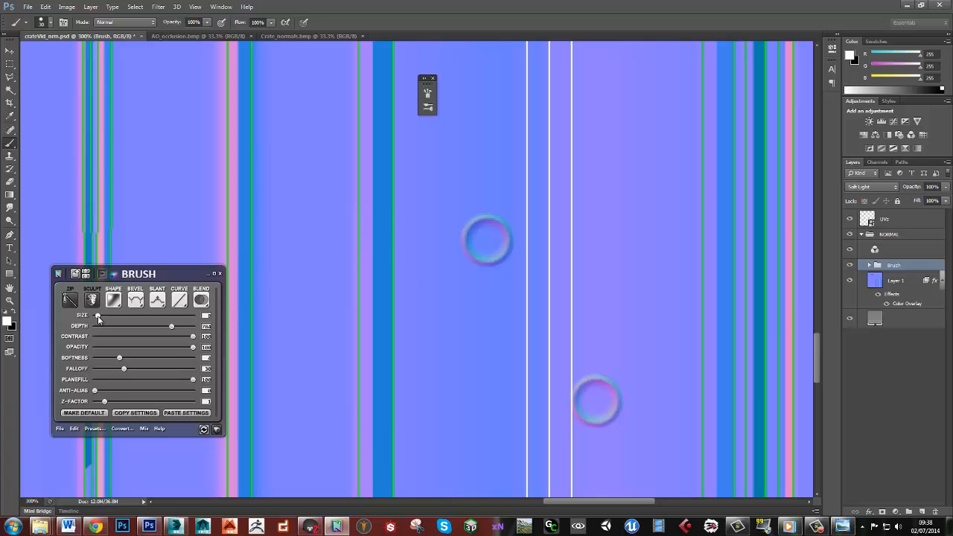
- Examine the screw holes on the metal corner strip up close in the wooden crate reference photo
left_click(842, 527)
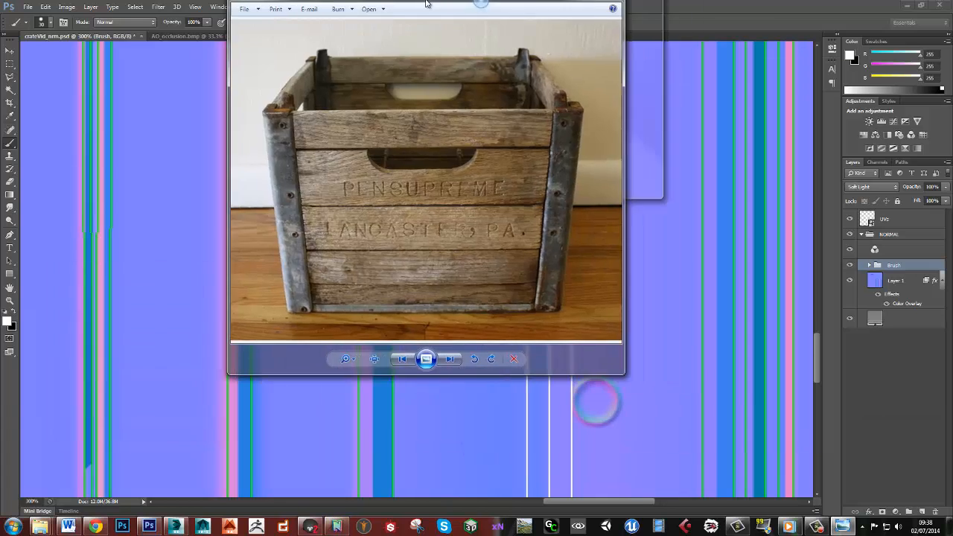
scroll(249, 226, "up", 5)
left_click_drag(247, 287, 747, 286)
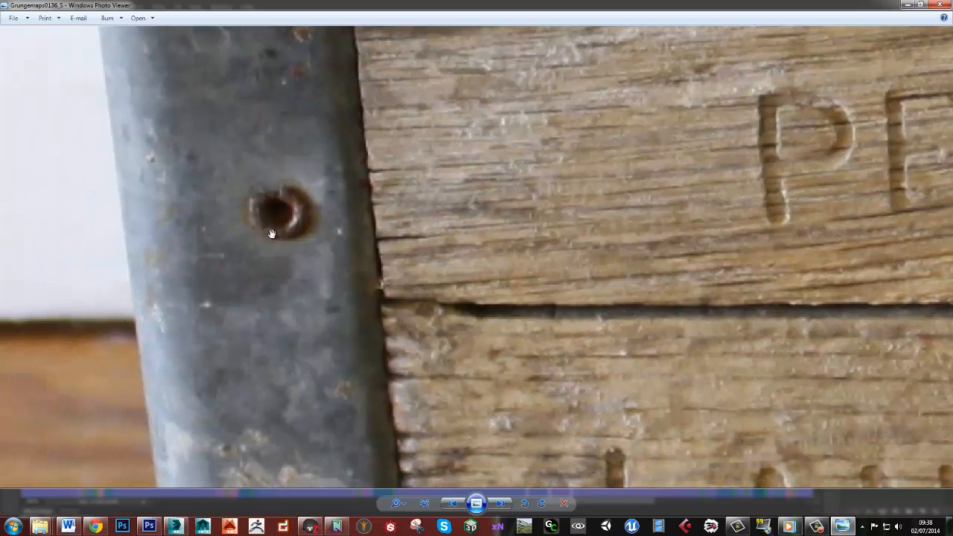
left_click_drag(505, 4, 952, 8)
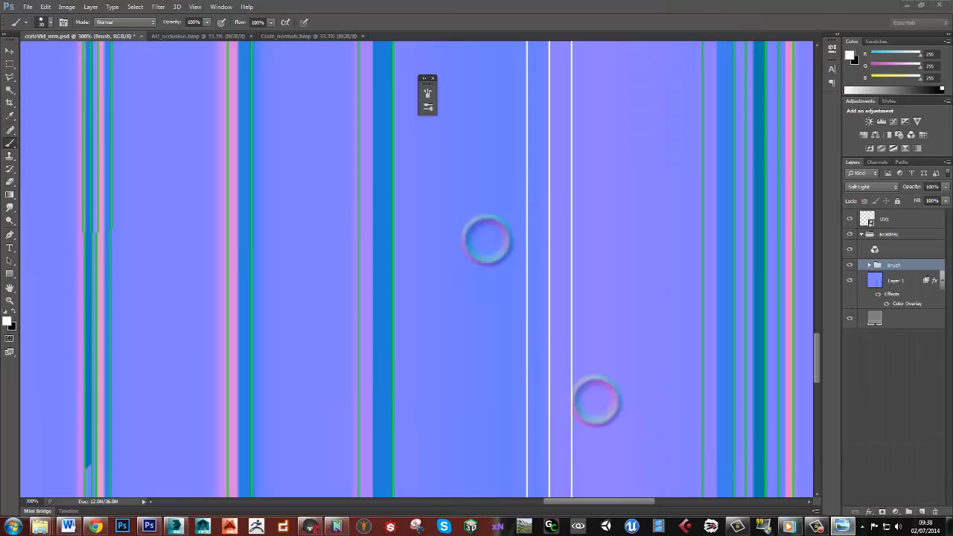
- Increase the size and depth of the dots' groove effect, and hide the UVs layer
left_click(509, 337)
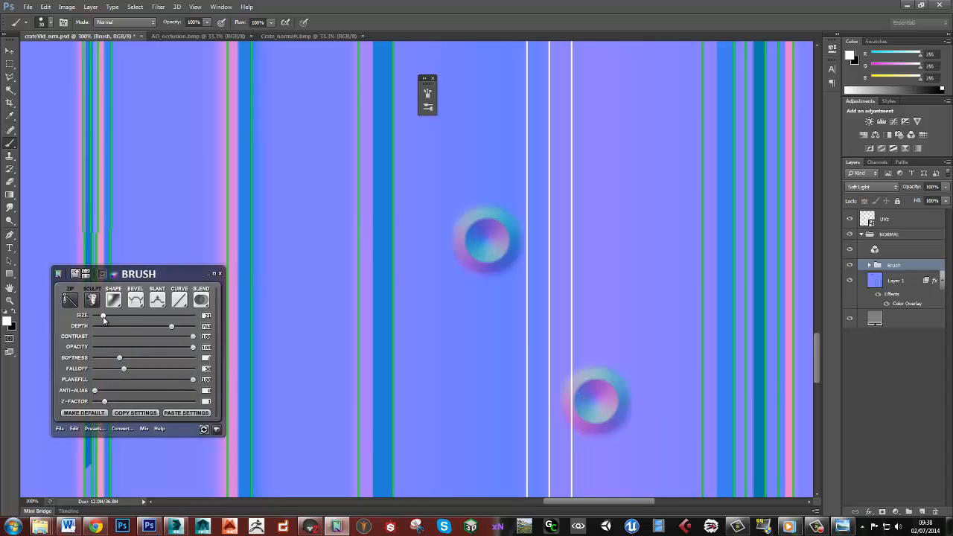
left_click_drag(171, 327, 181, 328)
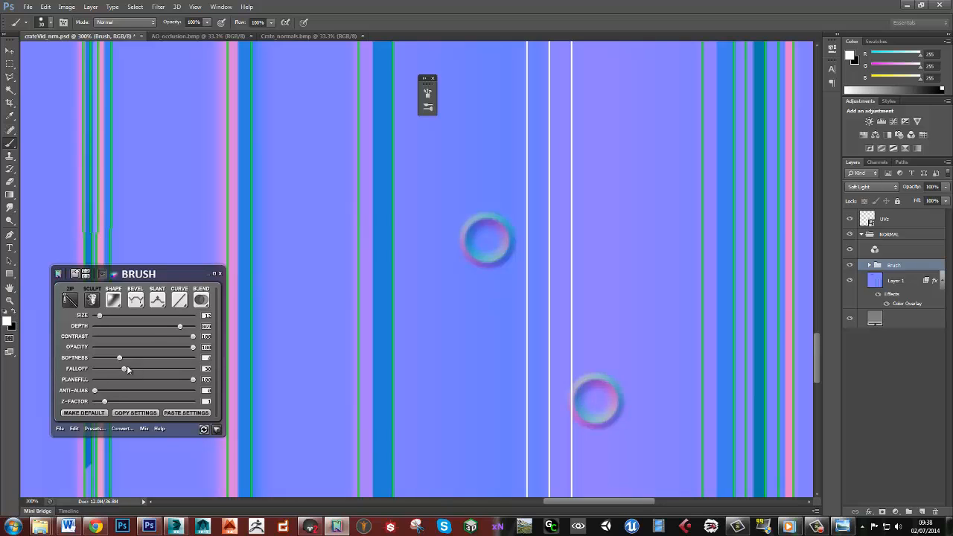
left_click(852, 219)
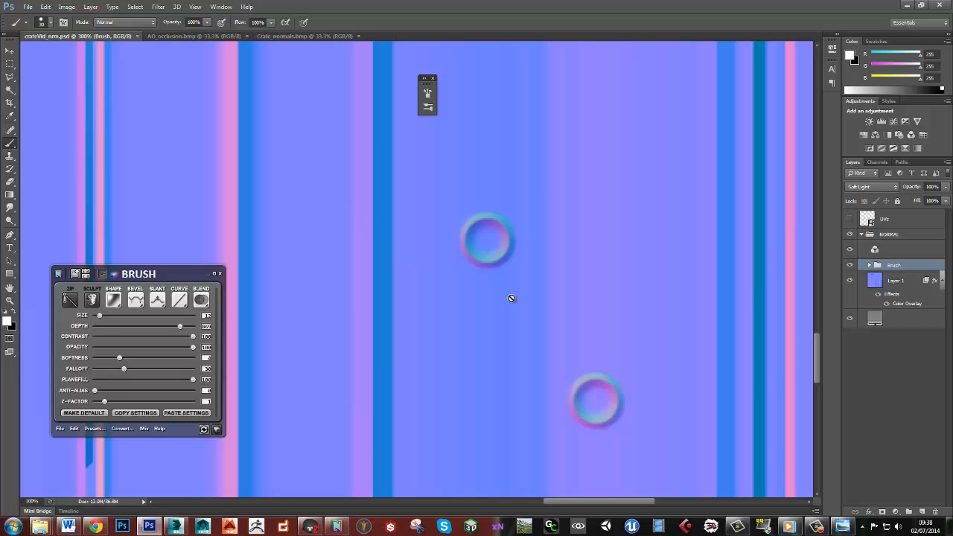
- Switch to Marmoset Toolbag and inspect the screw details on the crate's corner strips from several angles and up close
left_click(310, 526)
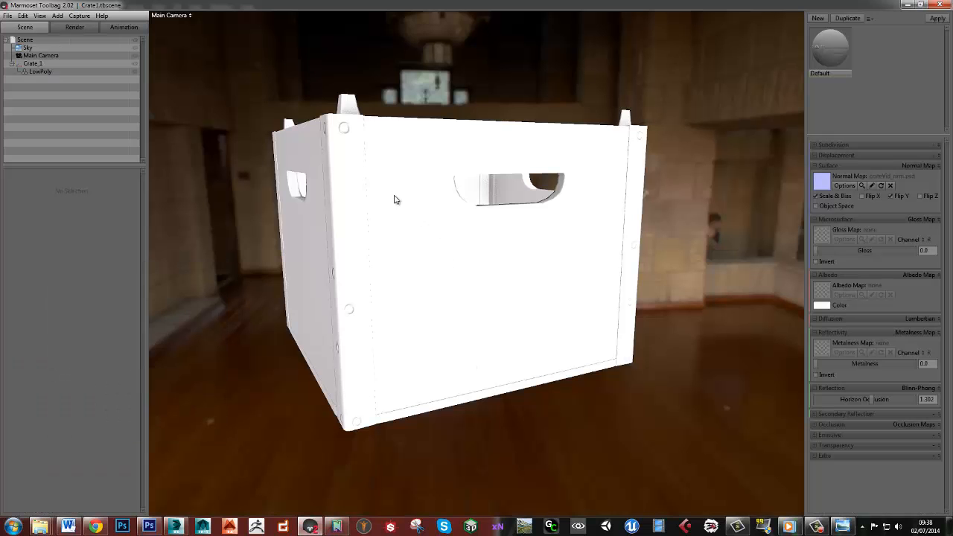
left_click_drag(394, 198, 552, 166)
scroll(389, 171, "up", 3)
left_click_drag(577, 212, 568, 215)
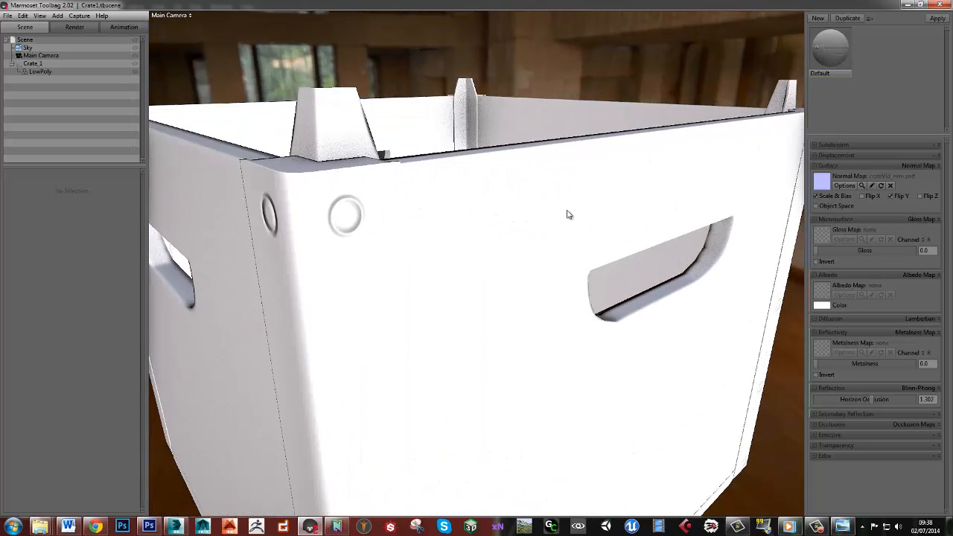
scroll(489, 309, "down", 4)
left_click_drag(494, 315, 496, 258)
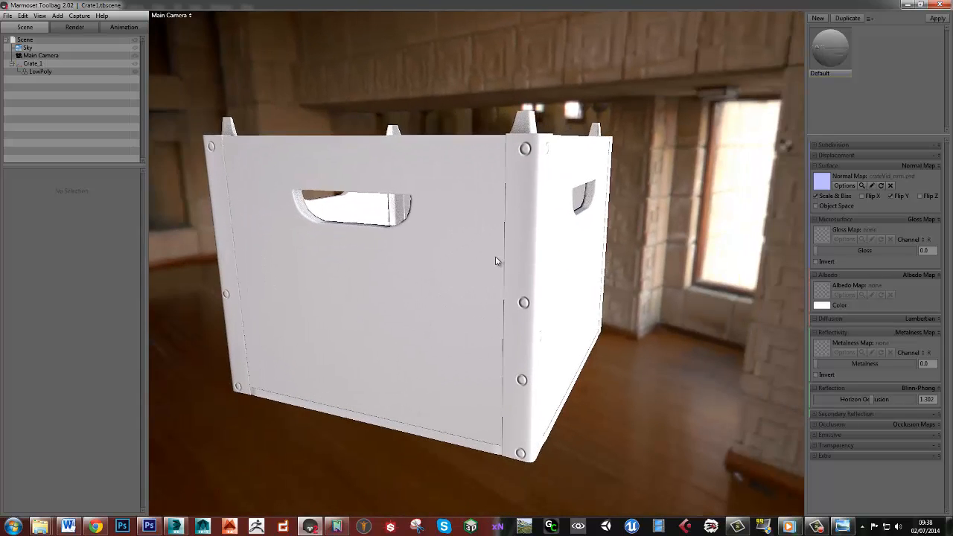
middle_click_drag(496, 258, 488, 233)
scroll(494, 208, "up", 4)
left_click_drag(494, 236, 513, 267)
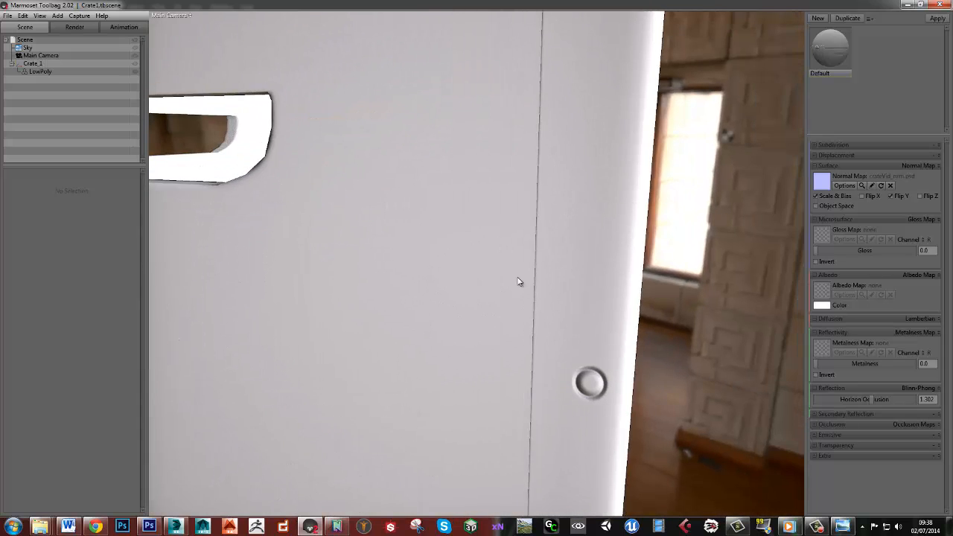
scroll(519, 283, "down", 3)
- Switch to Photoshop, set the dots' slant to Down with the Groove bevel, and save the PSD
key("alt+Tab")
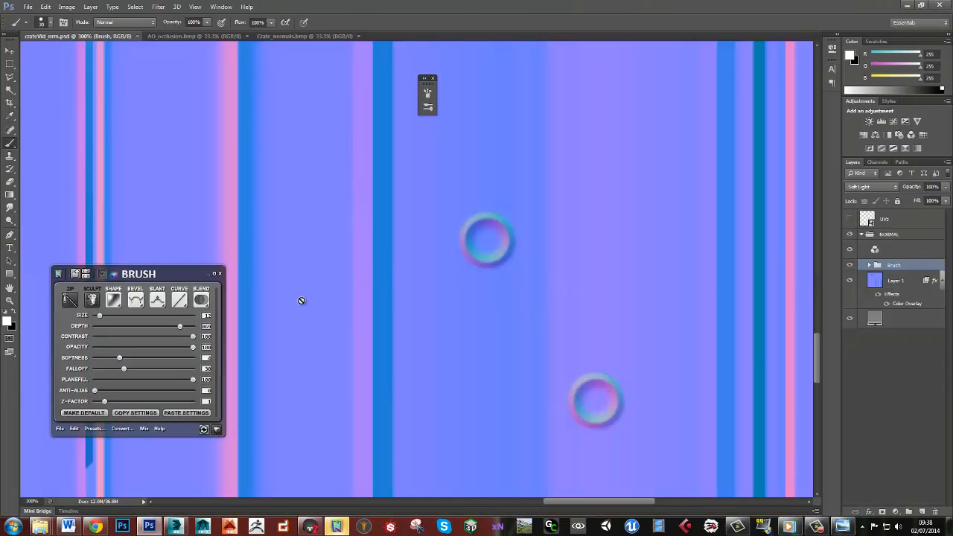
left_click(155, 304)
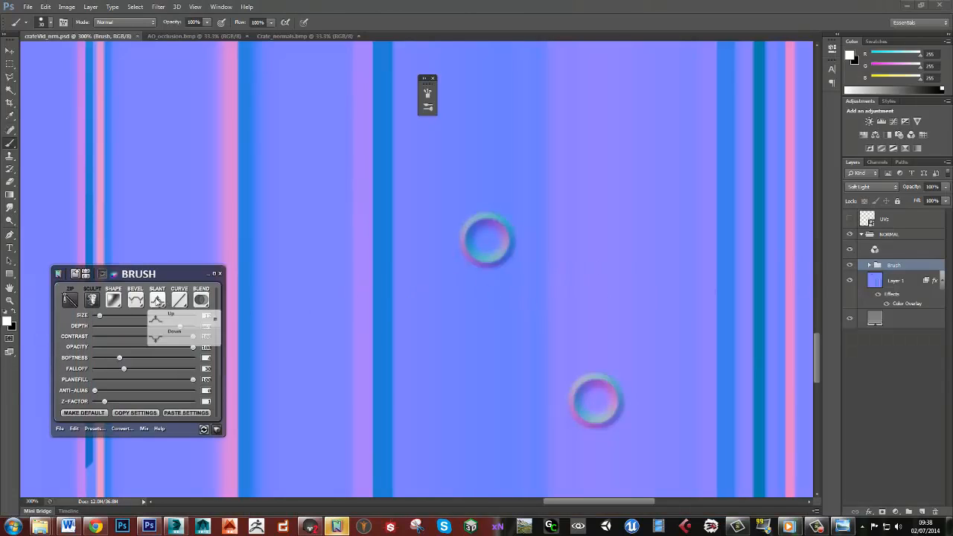
left_click(184, 341)
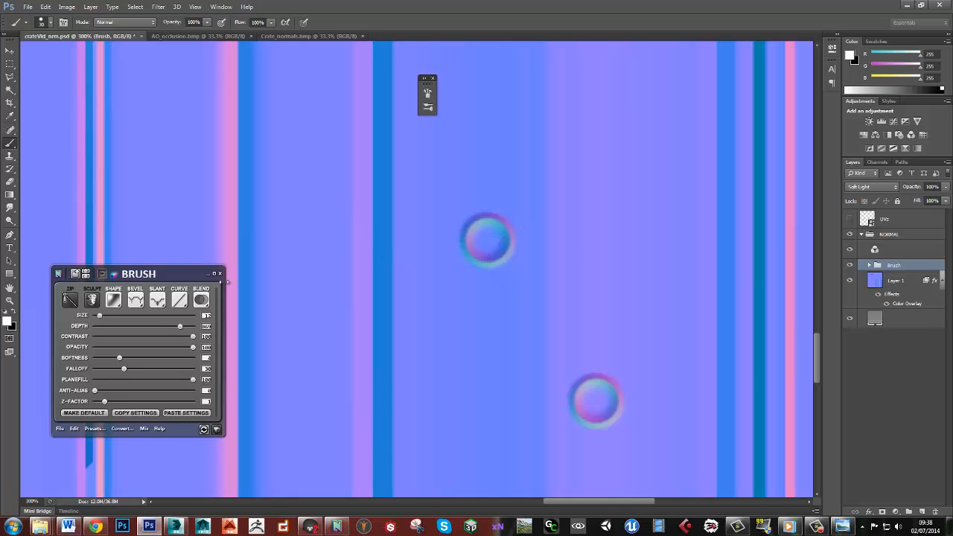
left_click(137, 301)
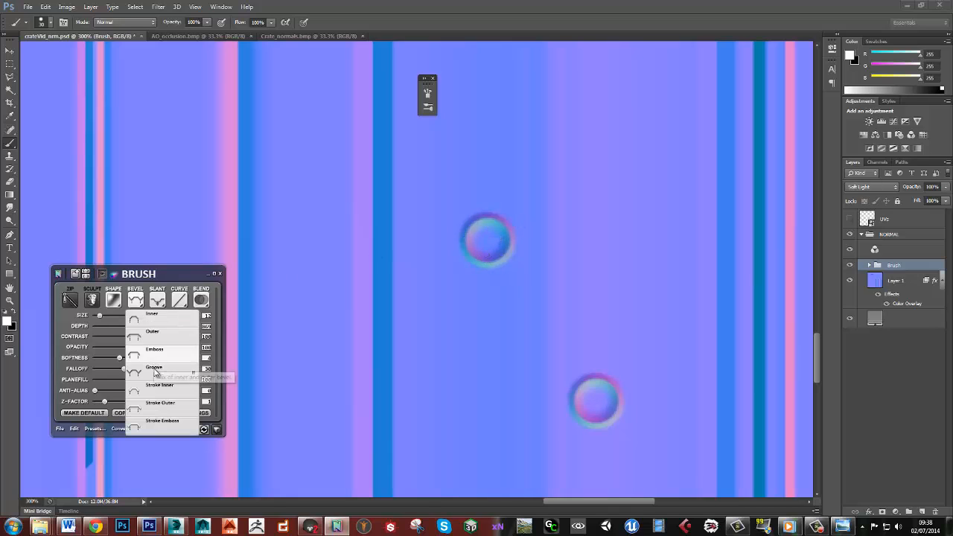
left_click(162, 372)
key("ctrl+s")
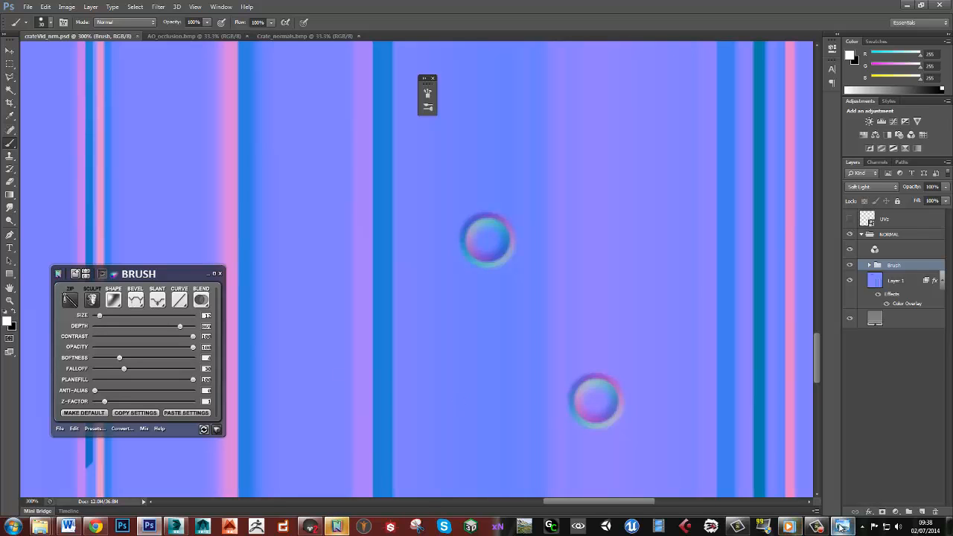
- Switch to Marmoset Toolbag and inspect the ring-shaped screw details on the crate's corner strips from several angles and under different lighting
left_click(365, 527)
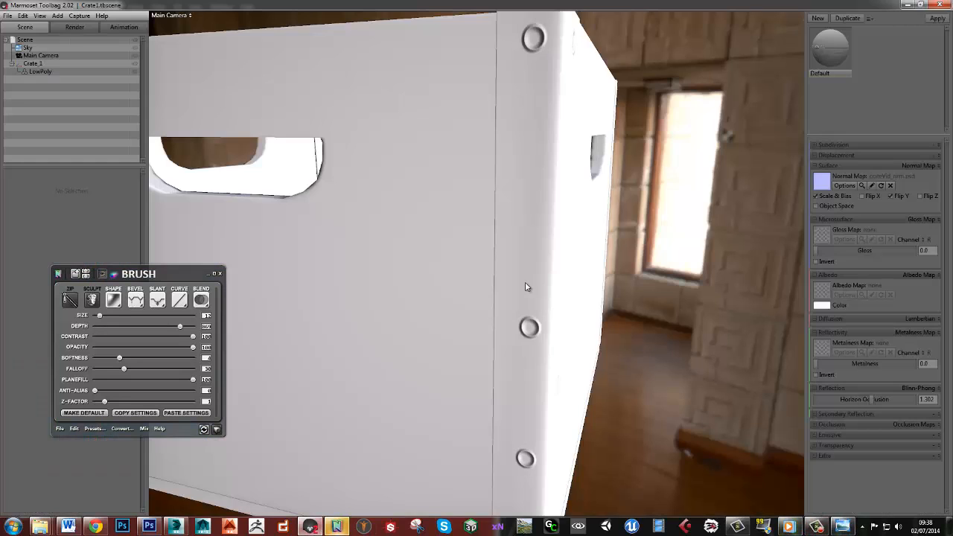
scroll(523, 283, "up", 3)
left_click_drag(524, 280, 497, 277)
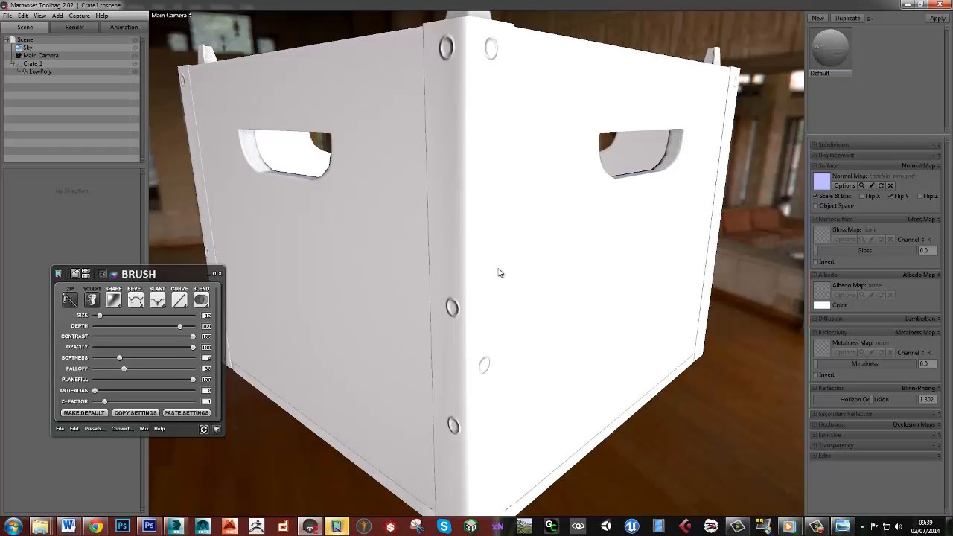
mouse_move(499, 273)
left_mouse_down()
mouse_move(523, 204)
mouse_move(499, 273)
left_mouse_up()
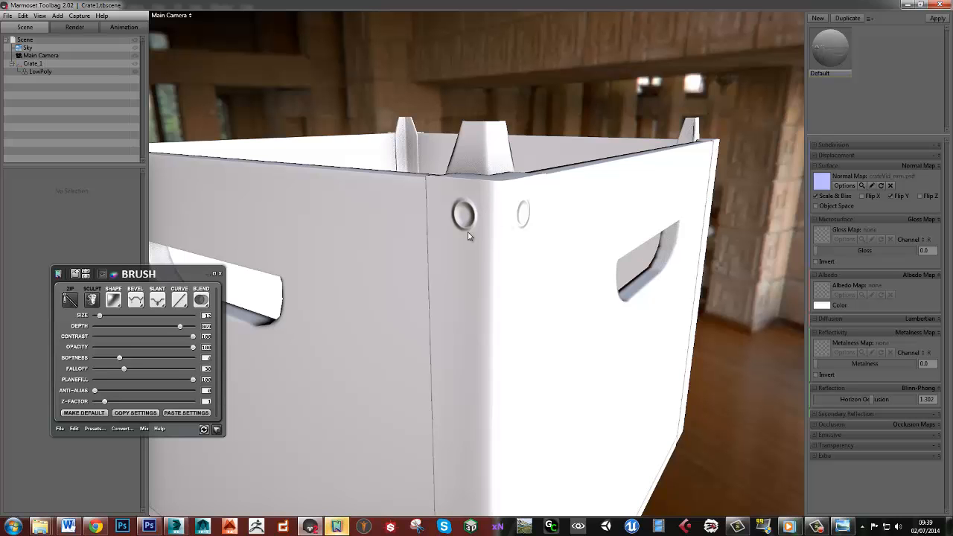
scroll(512, 283, "down", 5)
left_click_drag(529, 315, 483, 311)
middle_click_drag(483, 312, 493, 287)
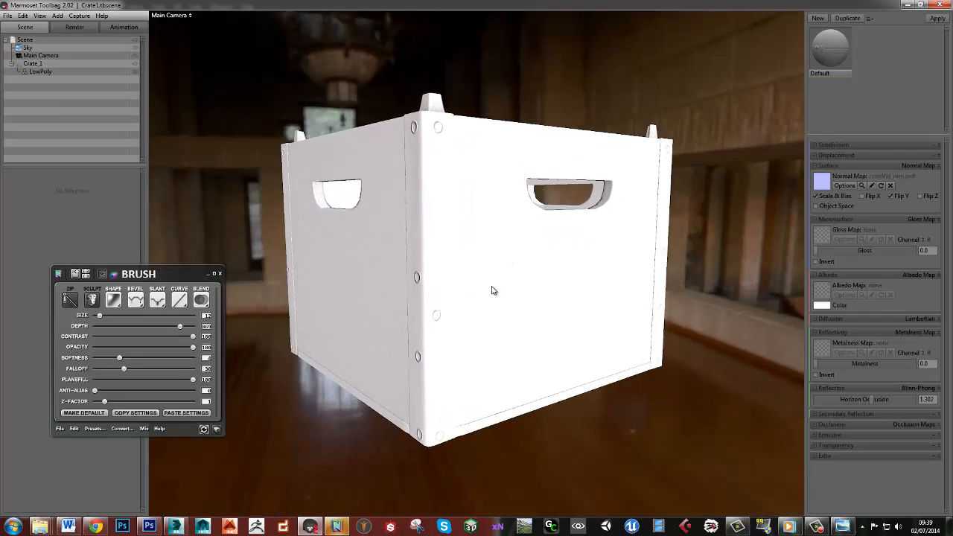
left_click_drag(492, 291, 450, 266)
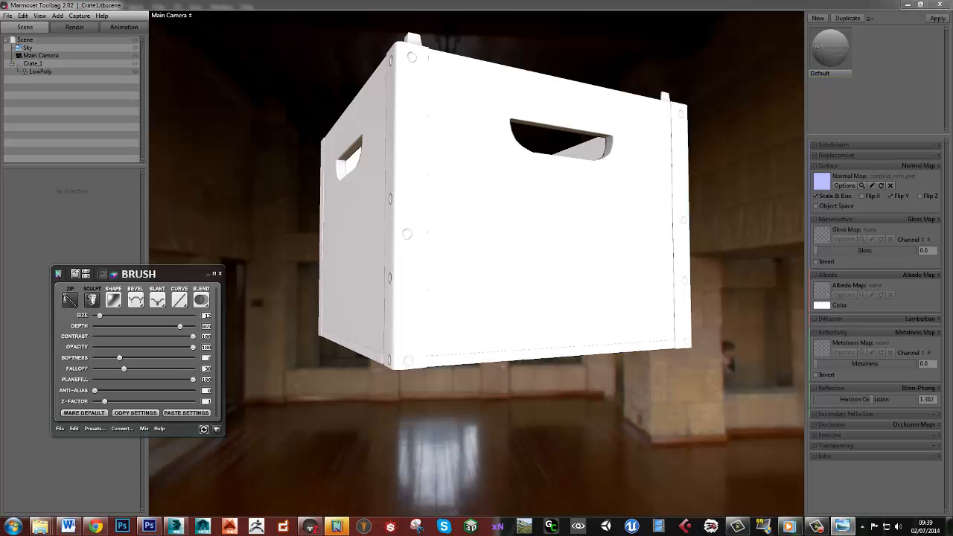
left_click_drag(495, 295, 520, 324)
left_click_drag(514, 286, 550, 298)
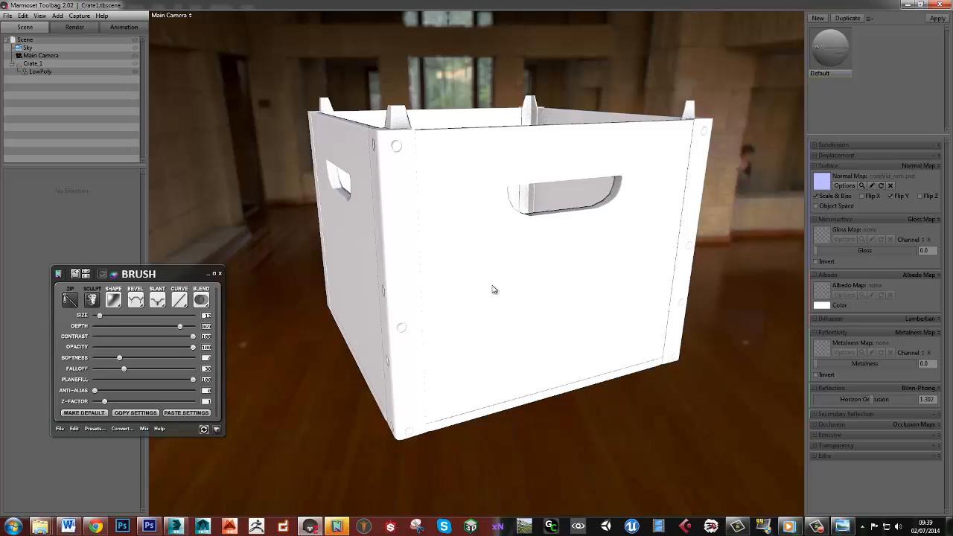
mouse_move(493, 289)
left_mouse_down("shift")
mouse_move(522, 291)
mouse_move(462, 289)
mouse_move(495, 289)
left_mouse_up("shift")
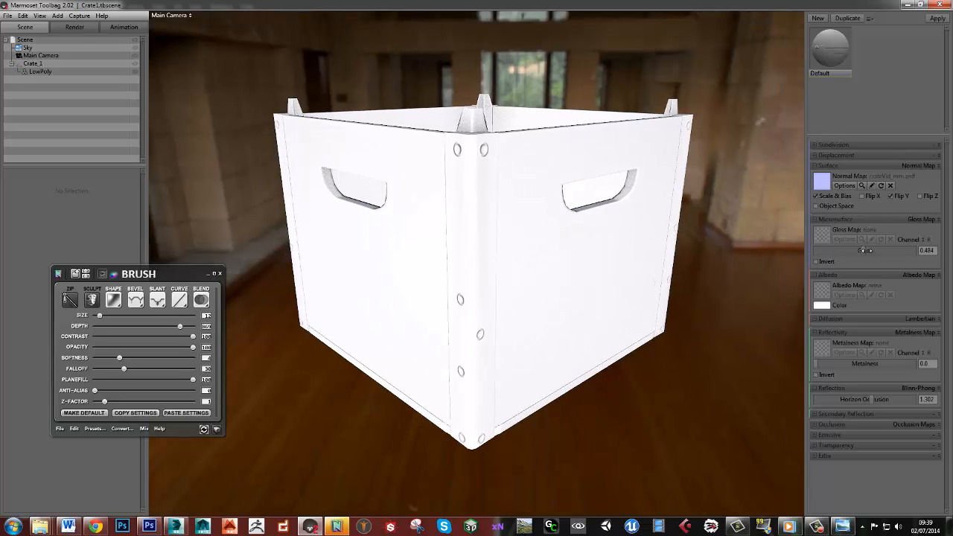
- Set the crate material's gloss to 0.393 and its metalness to 0.318
left_click_drag(866, 250, 857, 251)
left_click_drag(818, 365, 848, 363)
left_click_drag(600, 306, 592, 307)
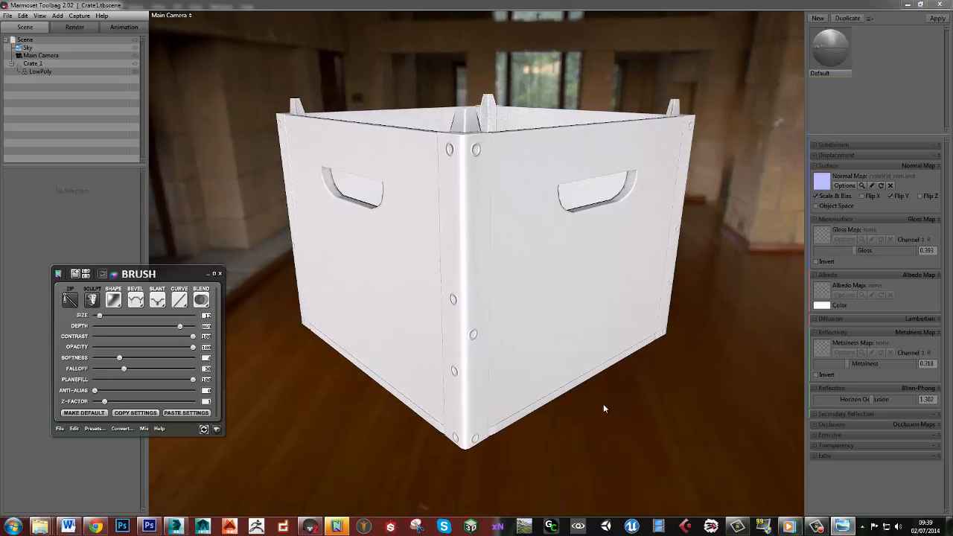
- Switch to Photoshop, delete the Brush group with its contents, and add a new empty layer in its place
left_click(149, 527)
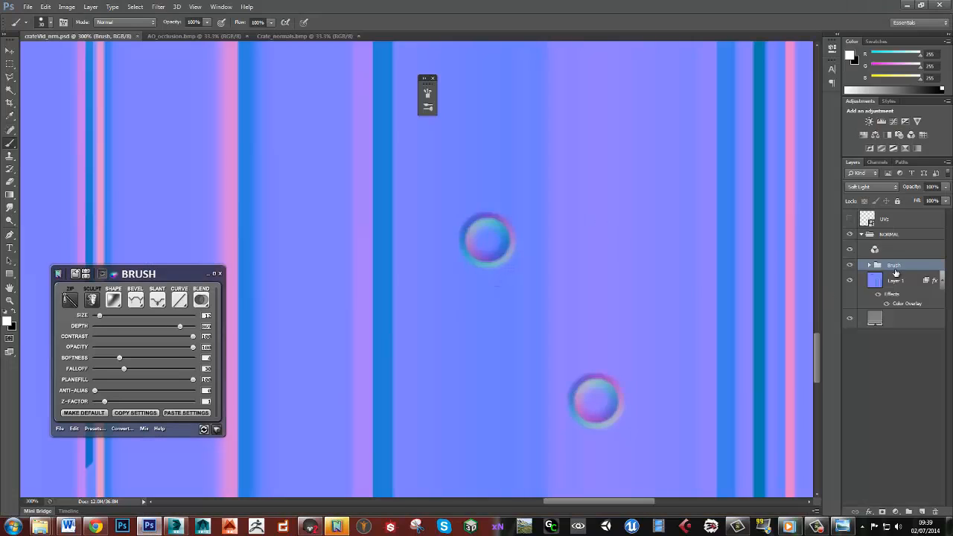
left_click(936, 514)
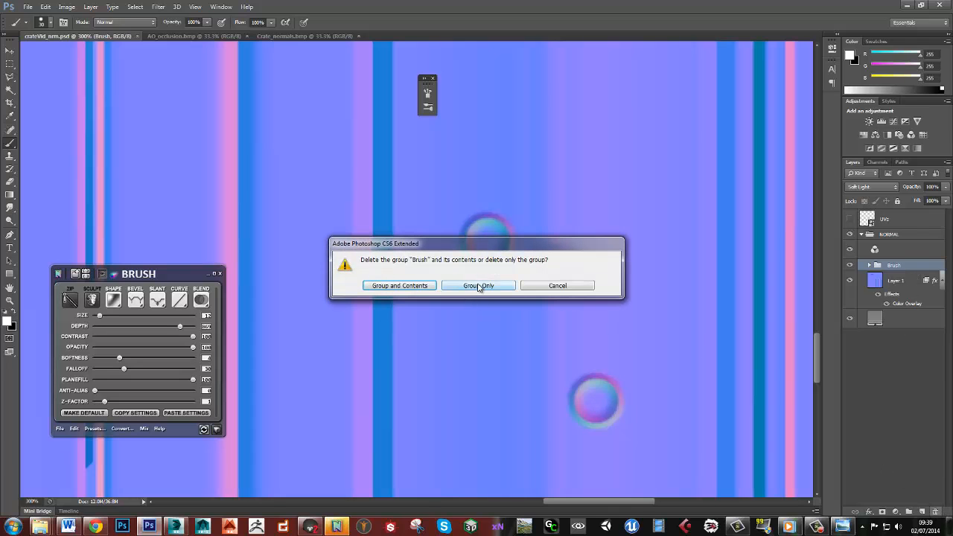
left_click(402, 285)
left_click(922, 513)
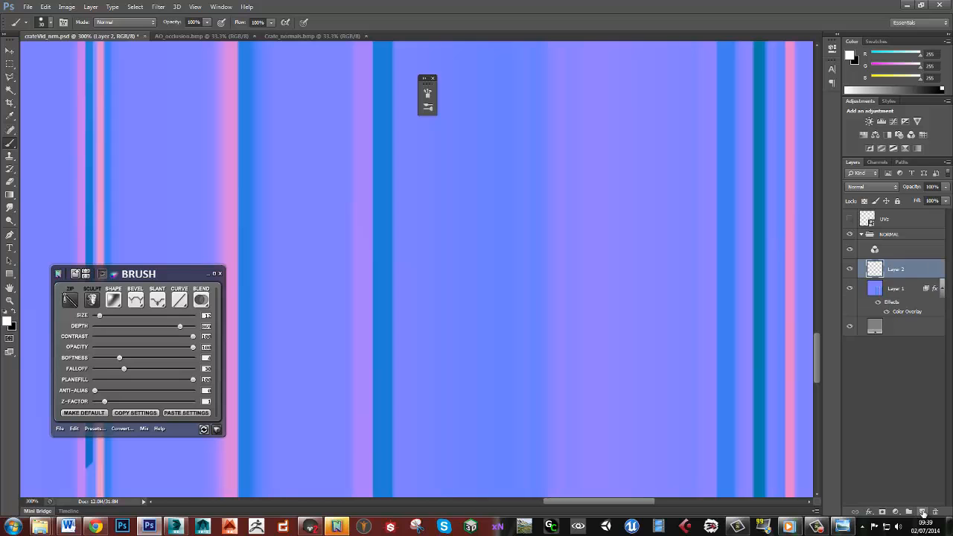
- Show the UVs layer and paint two columns of four small dots along the corner strip, either side of its central UV lines
left_click(850, 219)
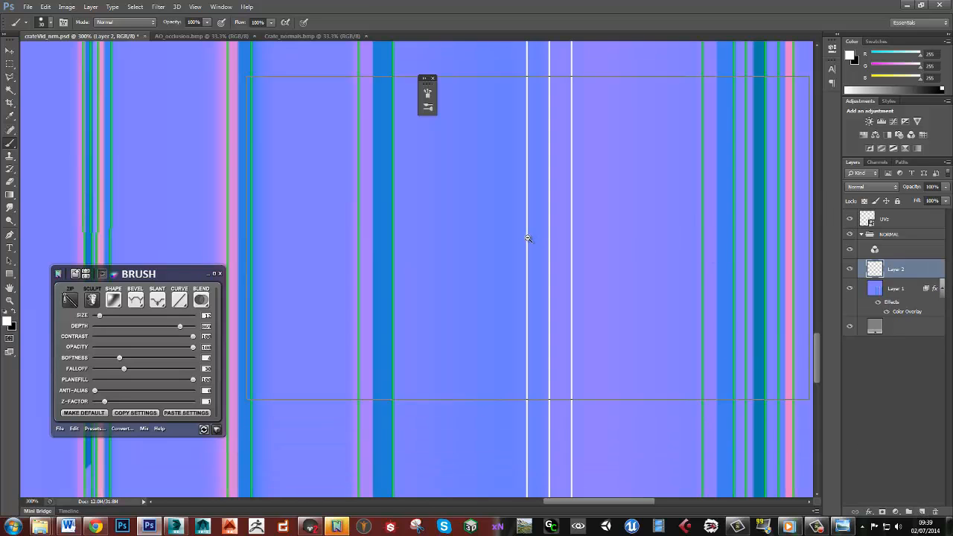
left_click(528, 238, "alt")
left_click(527, 238, "alt")
left_click(528, 238, "alt")
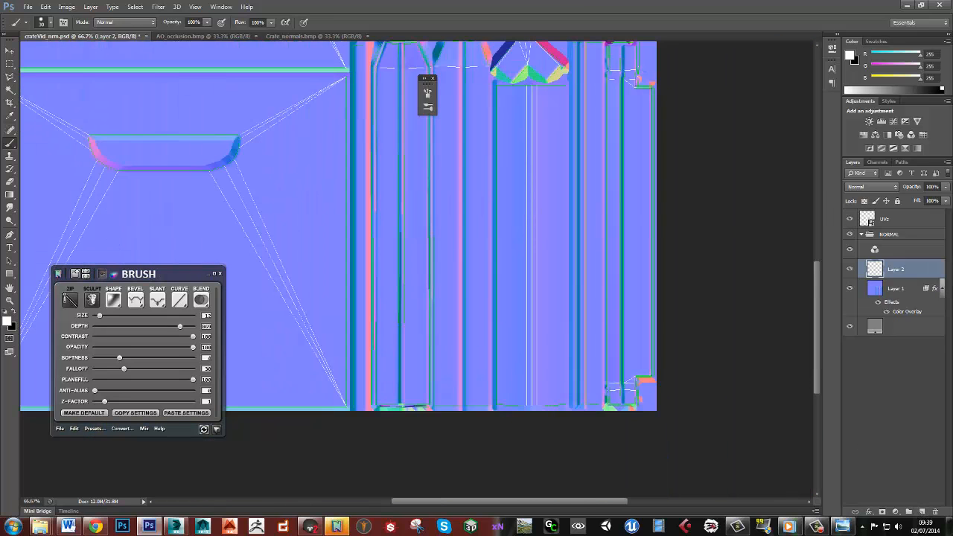
mouse_move(952, 22)
left_mouse_down()
mouse_move(370, 7)
mouse_move(952, 15)
left_mouse_up()
left_click(544, 198)
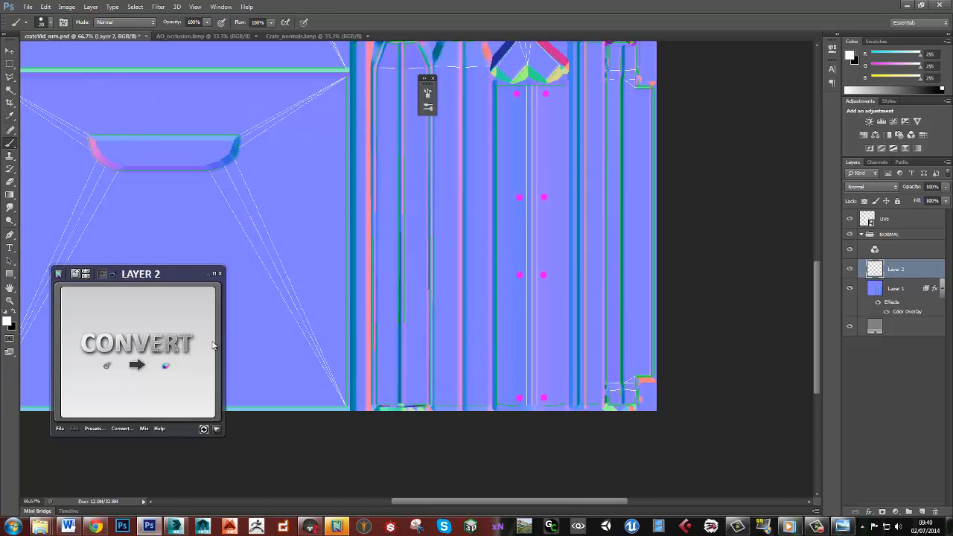
- Convert the painted dots layer to normals in nDo2 and set its bevel to Groove
left_click(167, 391)
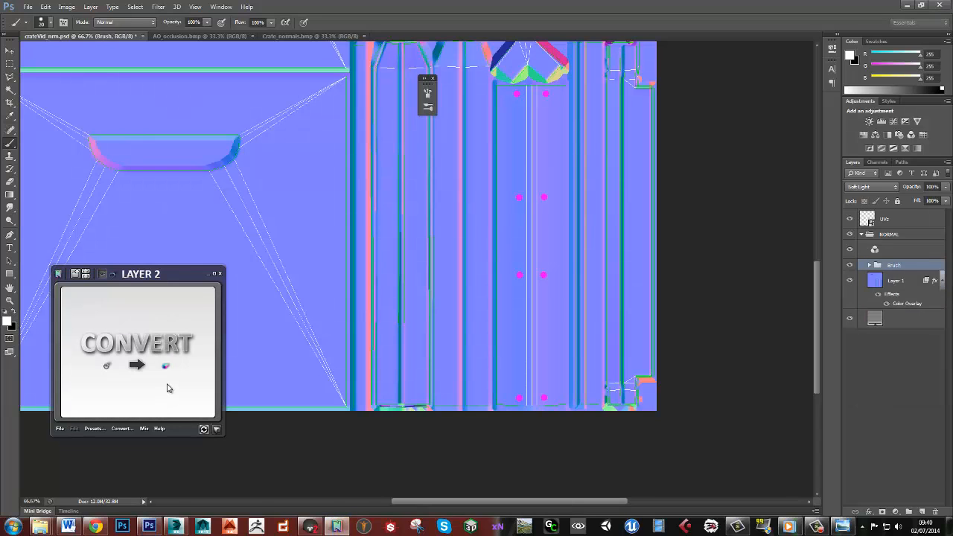
left_click(134, 301)
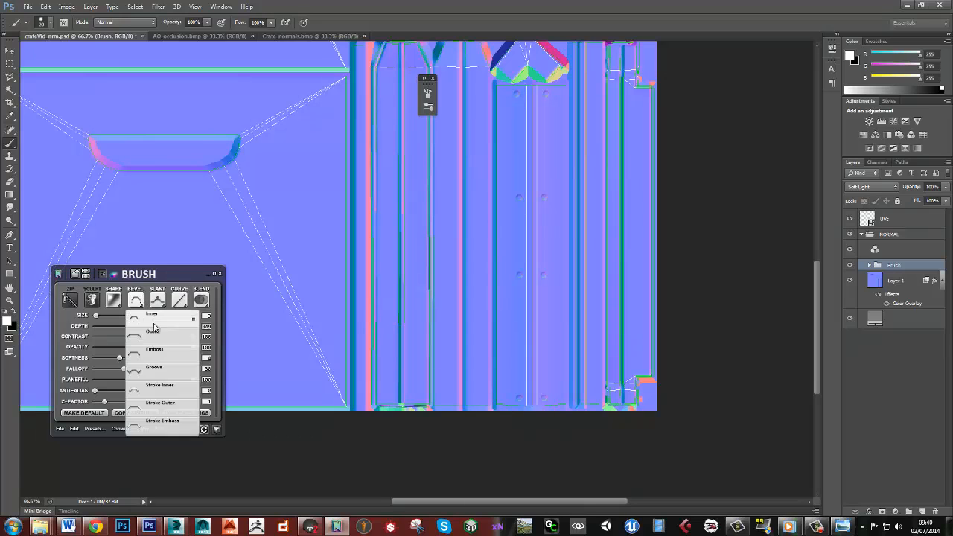
left_click(160, 372)
- Set the dots' blend mode to Overlay and their slant to Down
left_click(203, 300)
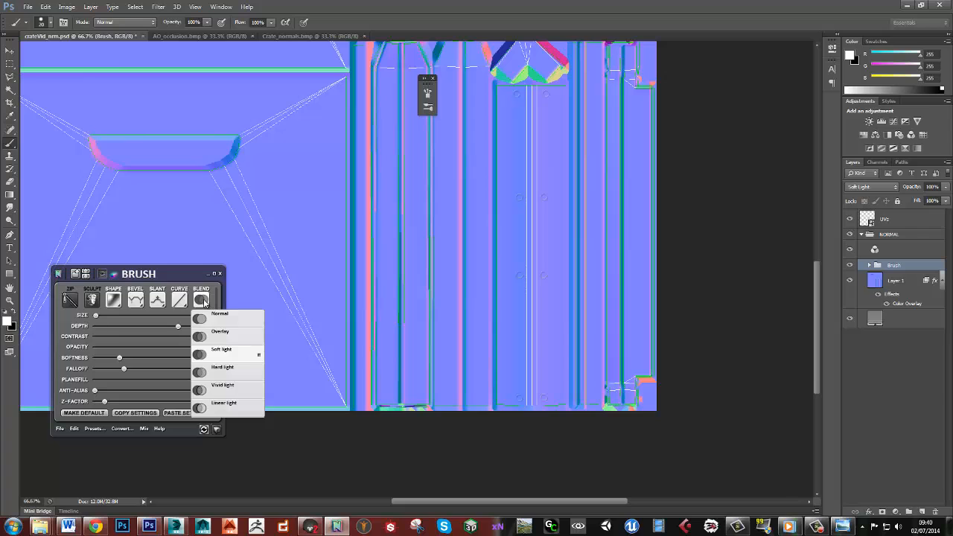
left_click(199, 300)
left_click(199, 300)
left_click(219, 339)
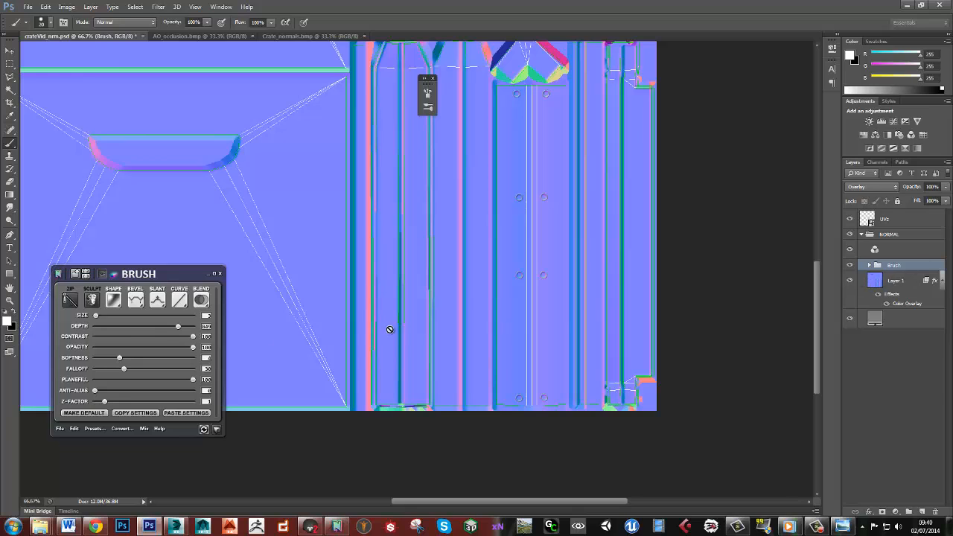
left_click(158, 299)
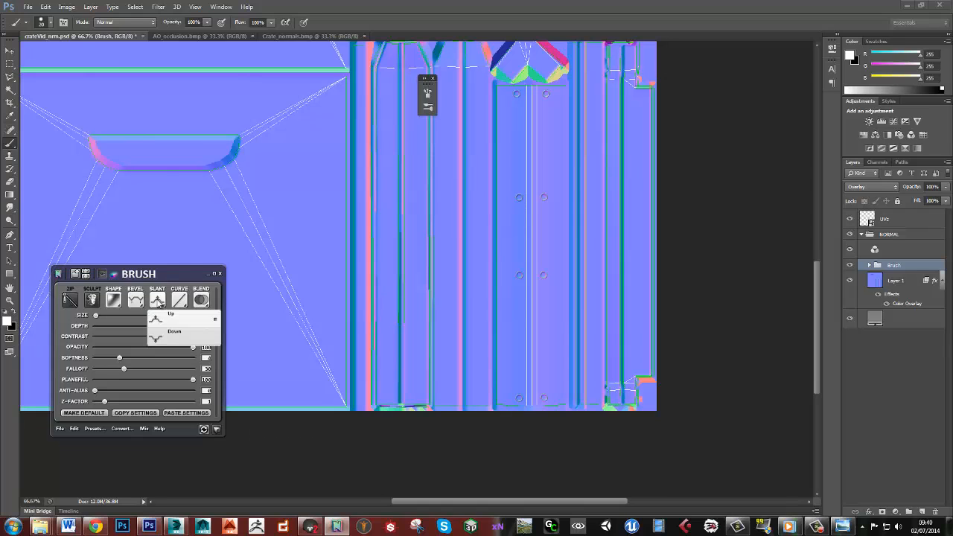
left_click(188, 340)
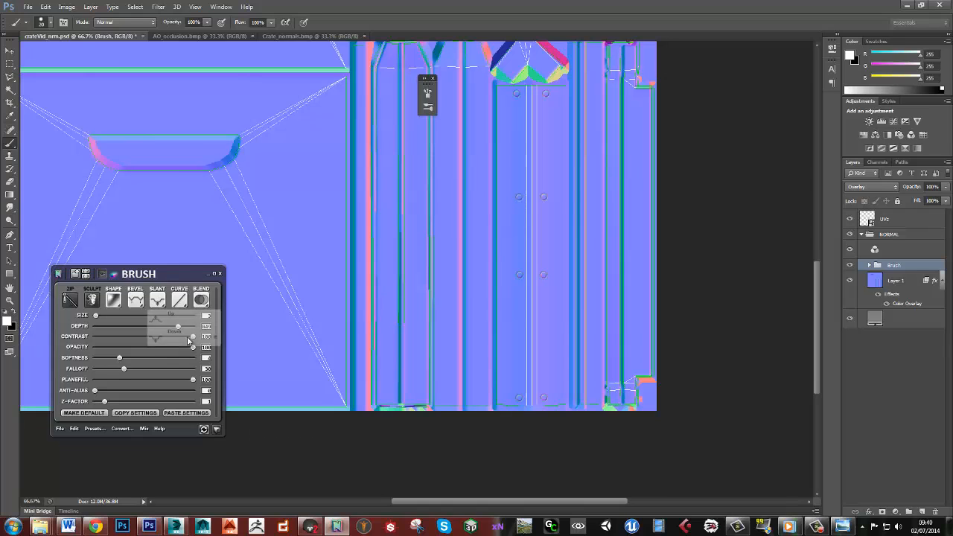
- Slightly increase the size of the dots' groove effect, checking a pair of dots up close
left_click(521, 198, "ctrl")
left_click(521, 199, "ctrl")
left_click(523, 196, "ctrl")
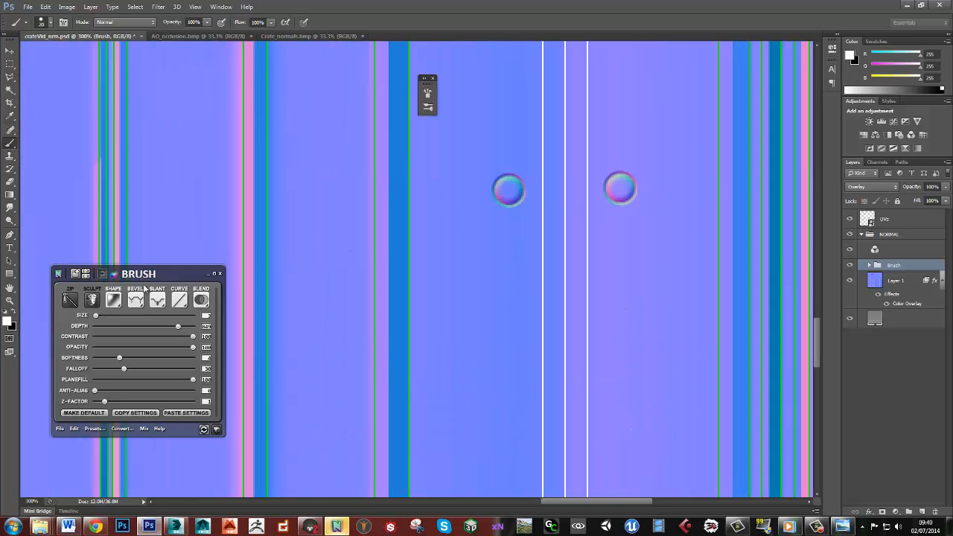
left_click_drag(95, 316, 97, 316)
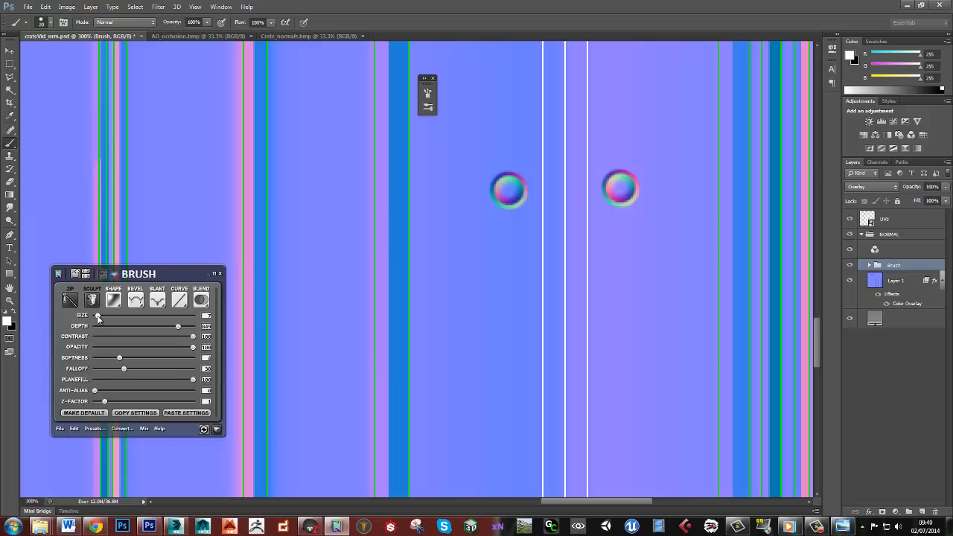
- Try the Half Round, Log and Cone curves on the dots' groove effect
left_click(180, 299)
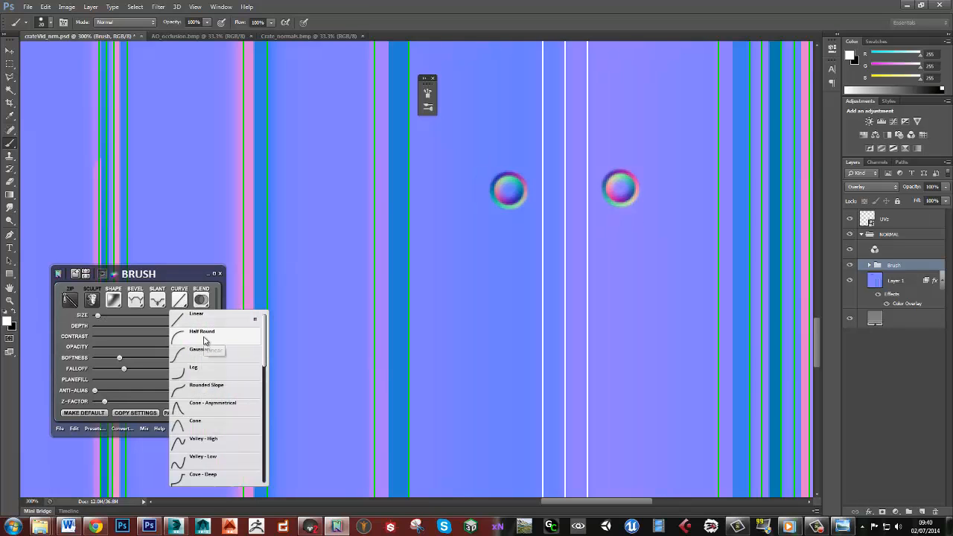
left_click(210, 350)
left_click(180, 299)
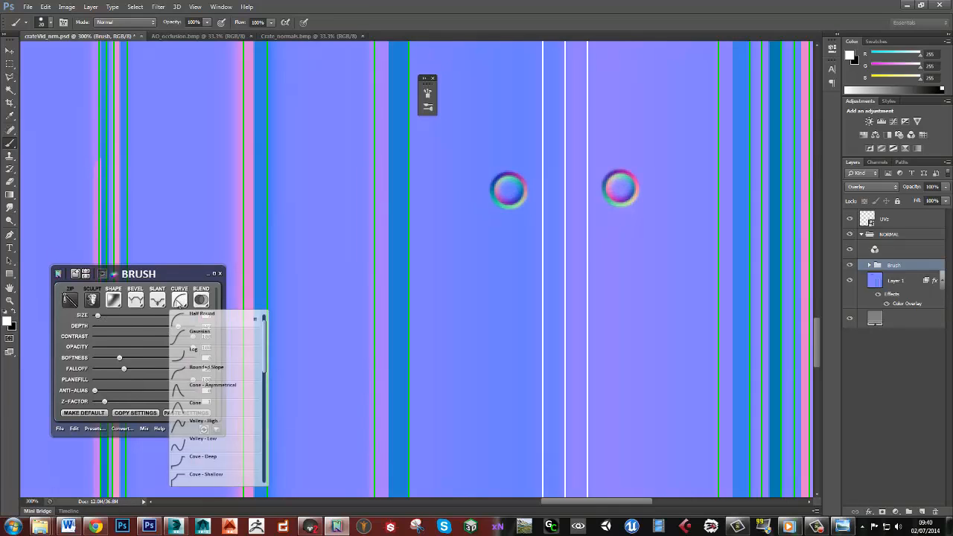
left_click(206, 357)
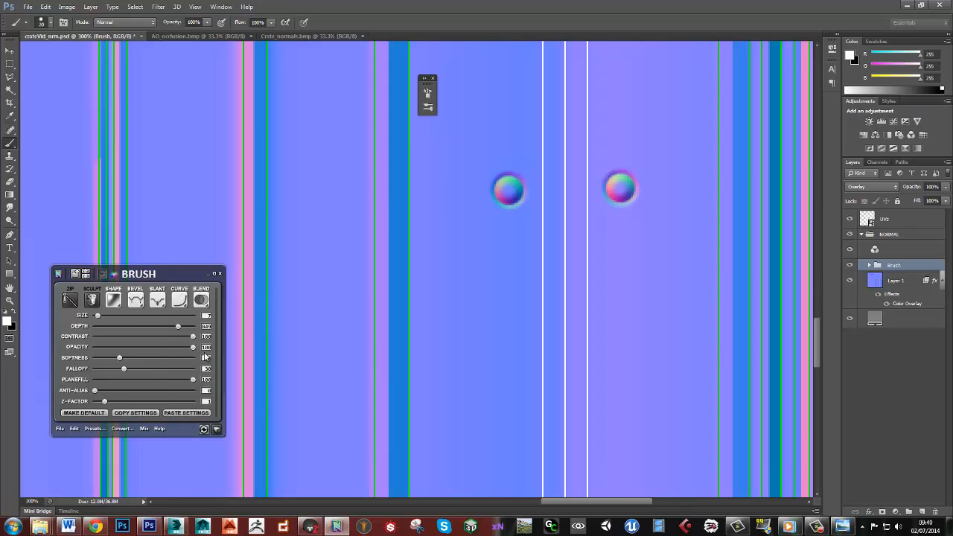
left_click(180, 300)
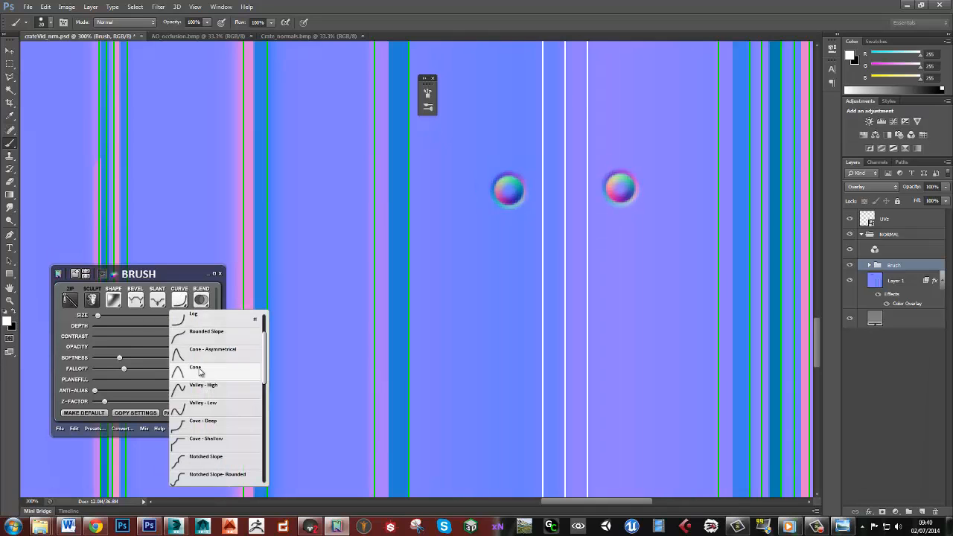
left_click(202, 370)
- Set the dots' curve to Half Round, and save the PSD with the UVs layer hidden
left_click(180, 300)
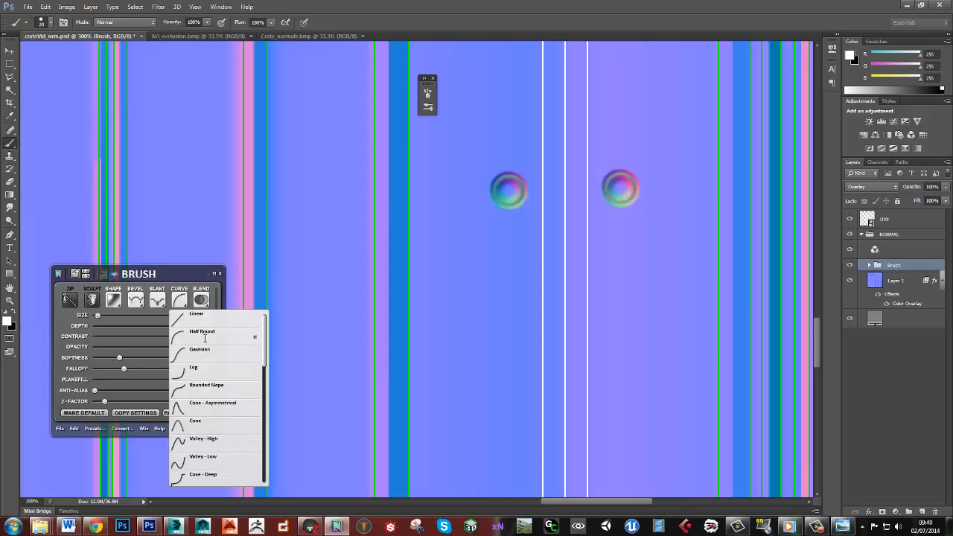
left_click(203, 334)
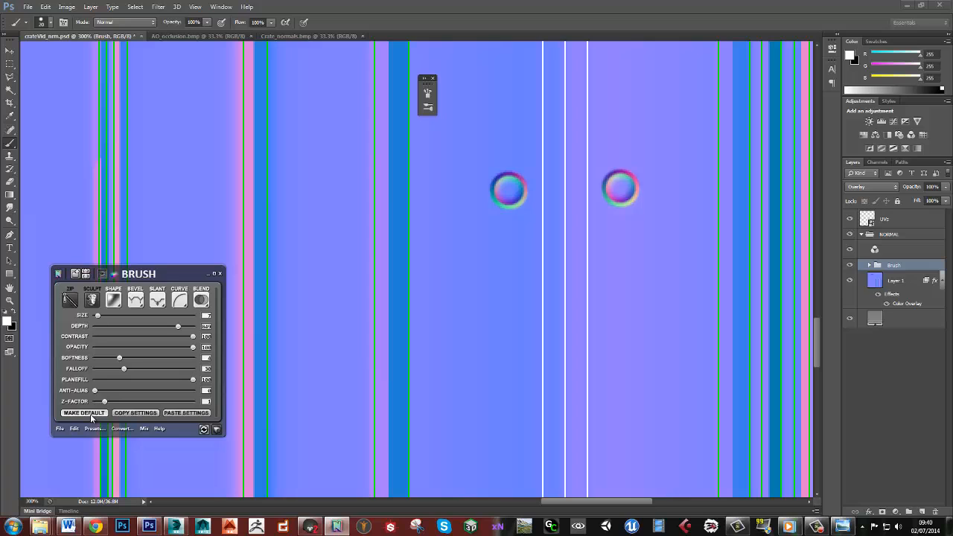
left_click(850, 219)
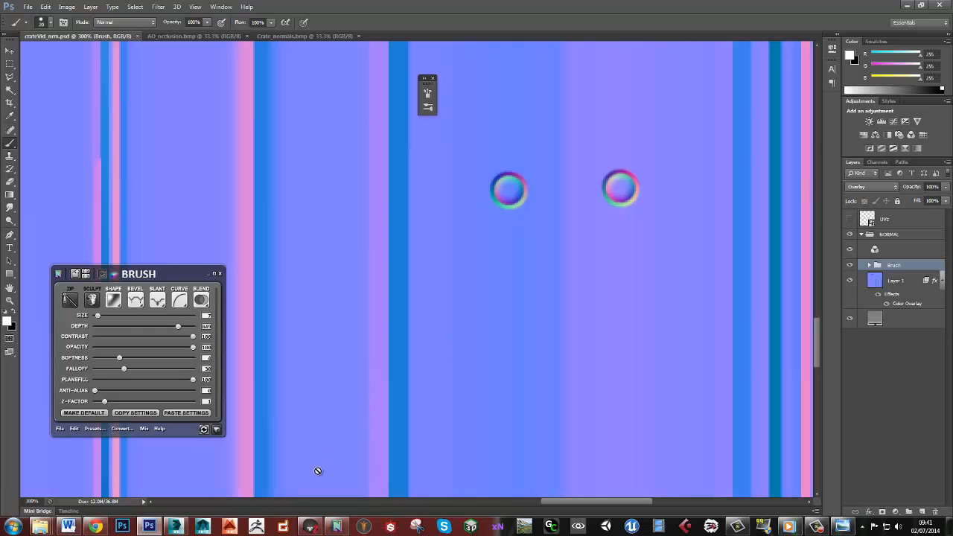
- Switch to Marmoset Toolbag and inspect the updated screws along the crate's corner strip up close
left_click(310, 527)
left_click_drag(477, 319, 488, 260)
scroll(487, 261, "up", 3)
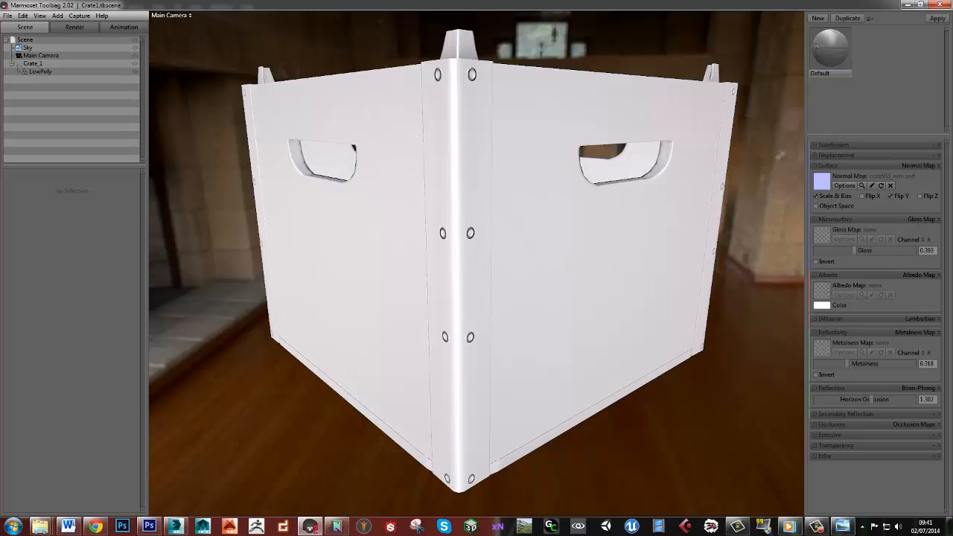
- Compare the screw placement on the crate's corner strip with the wooden crate reference photo, and move the photo out of the way
left_click_drag(952, 30, 715, 38)
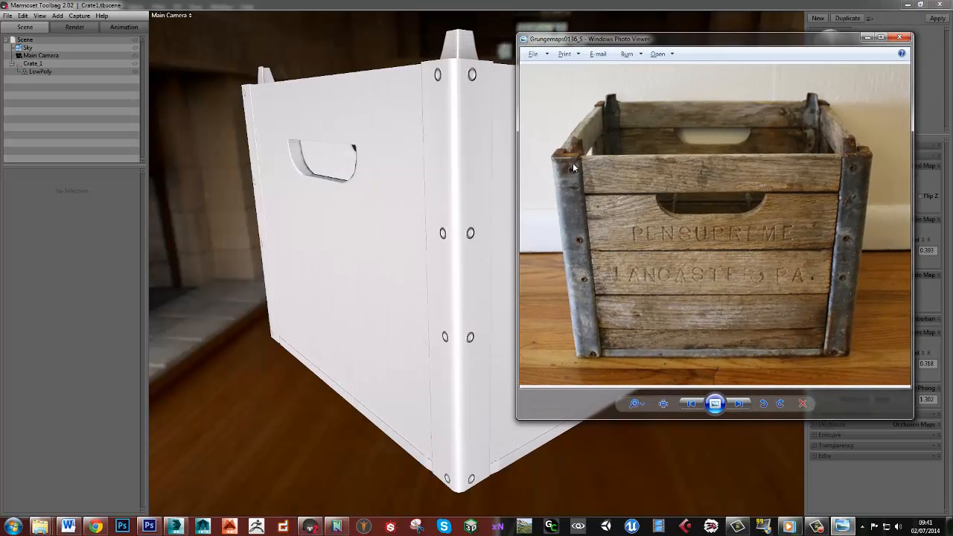
left_click(491, 233)
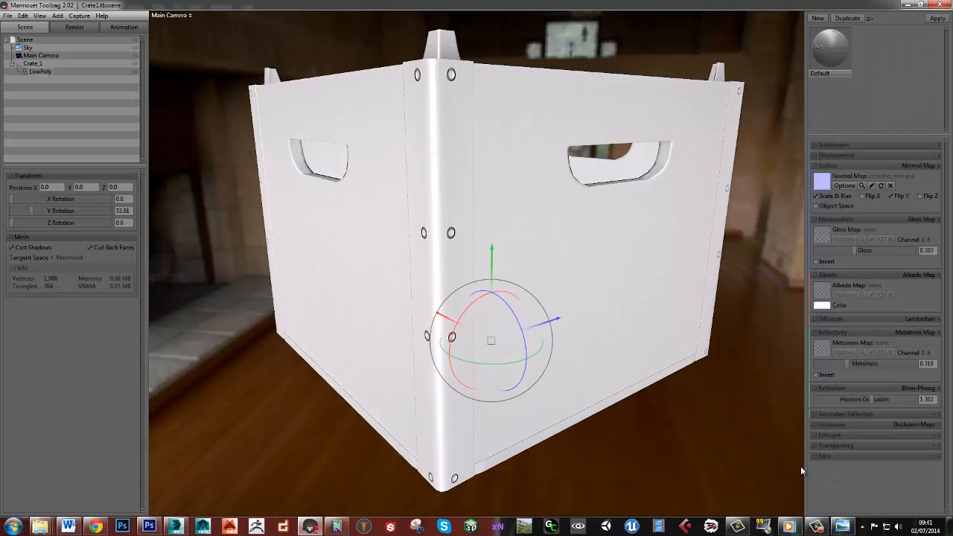
key("alt+Tab")
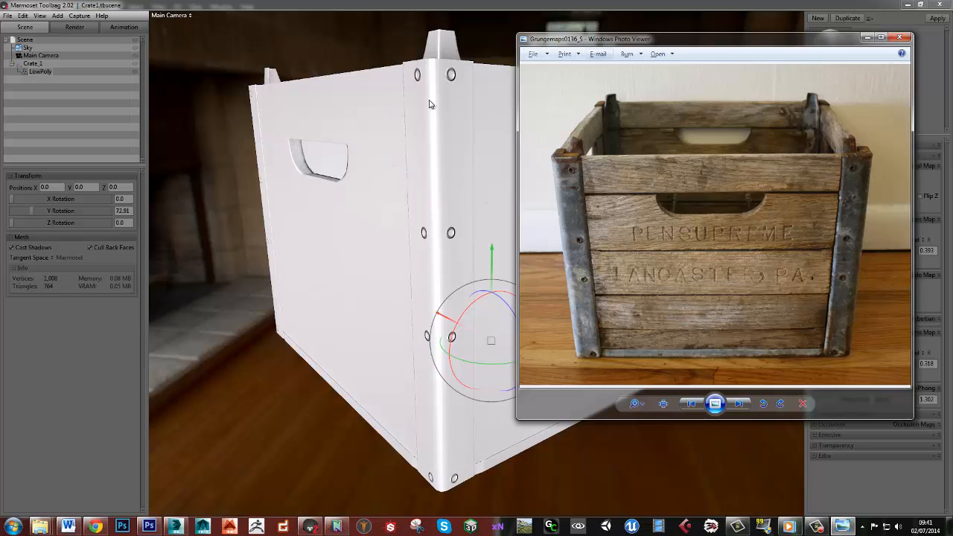
left_click_drag(745, 40, 952, 38)
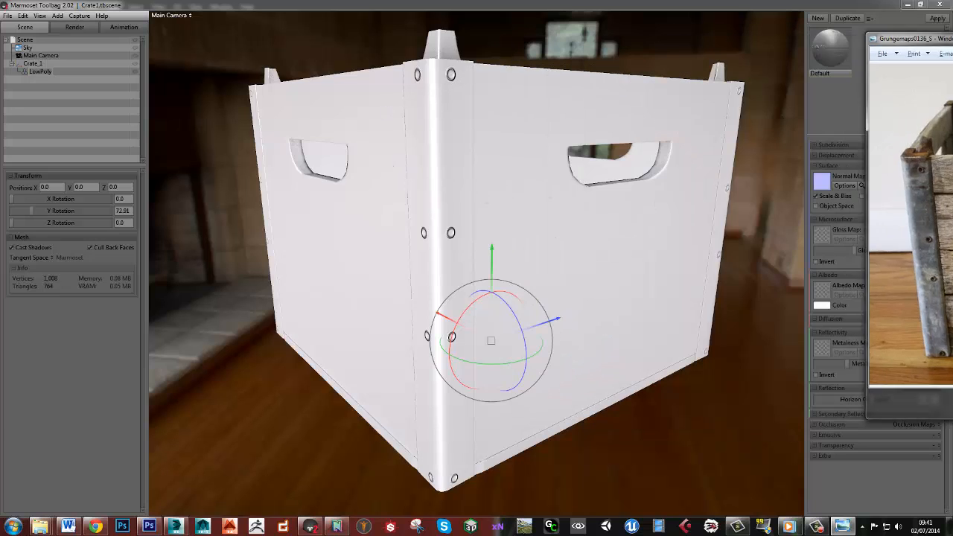
left_click(491, 322)
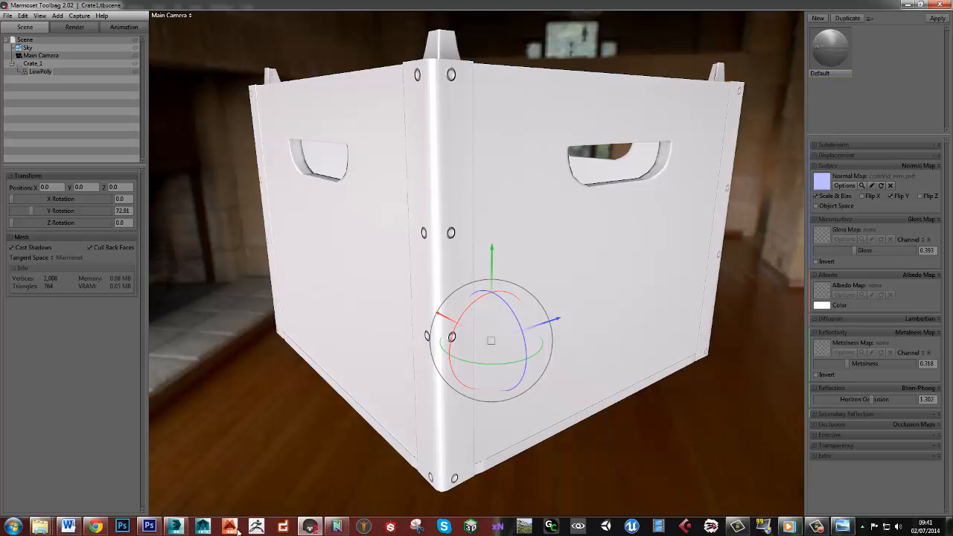
- Inspect the screws around the crate's corner from several angles, compare them with the wooden crate reference photo, and close the photo
left_click(149, 527)
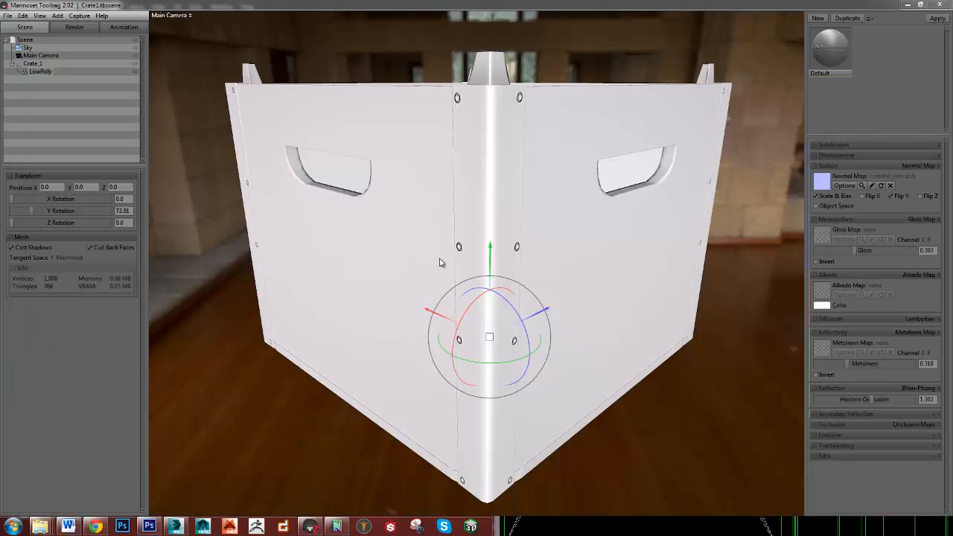
left_click_drag(484, 265, 344, 184, "alt")
left_click(688, 405)
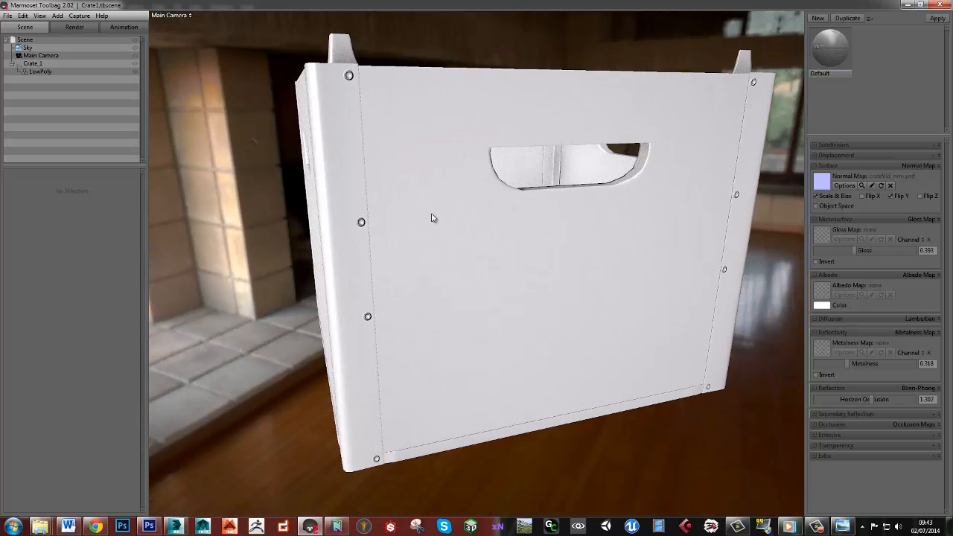
left_click_drag(439, 234, 464, 241, "alt")
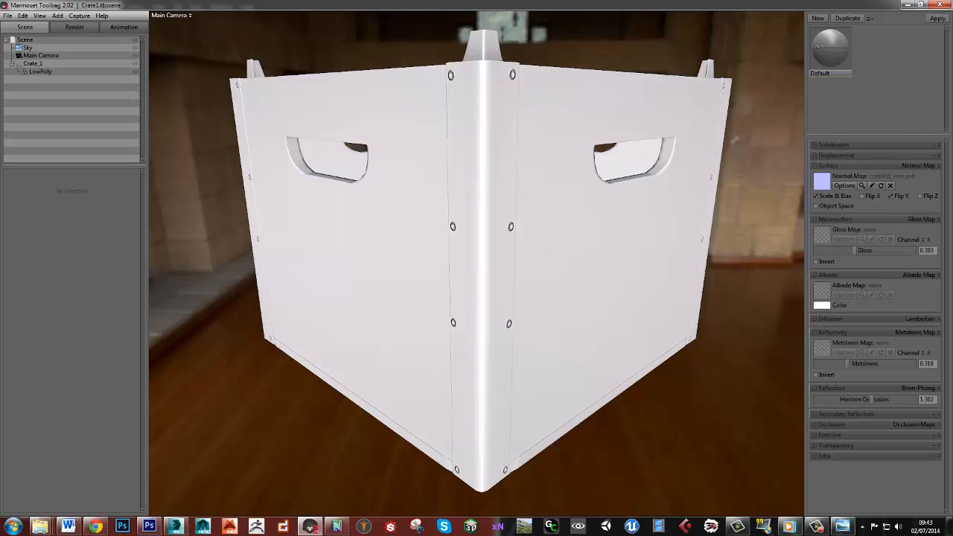
left_click_drag(952, 46, 520, 71)
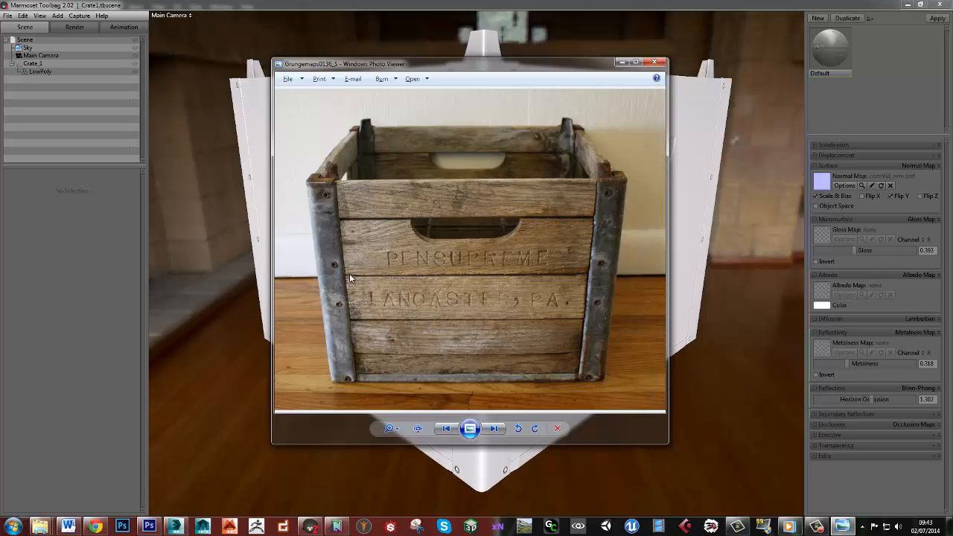
left_click(655, 61)
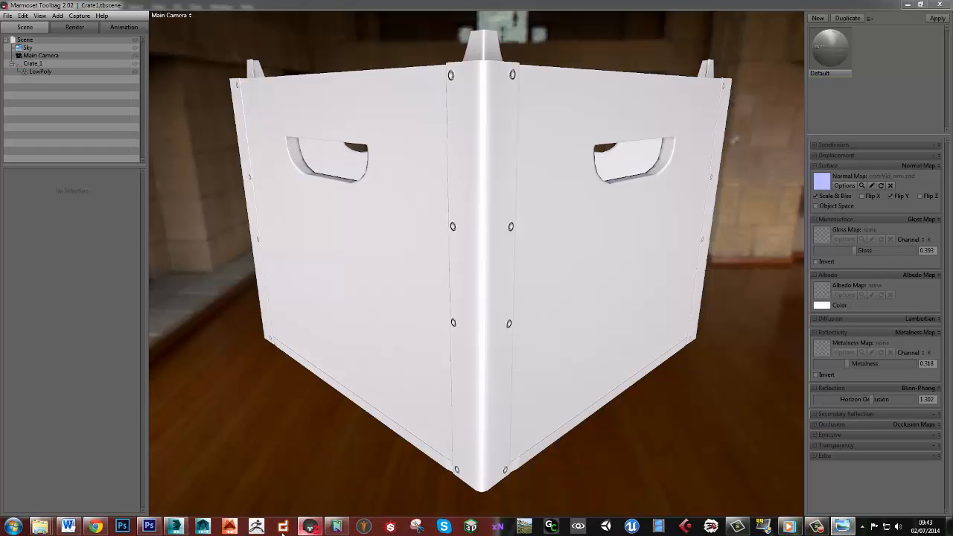
- Switch to Photoshop, show the UVs layer over the normal map, and close the floating brush panel over the canvas
left_click(149, 526)
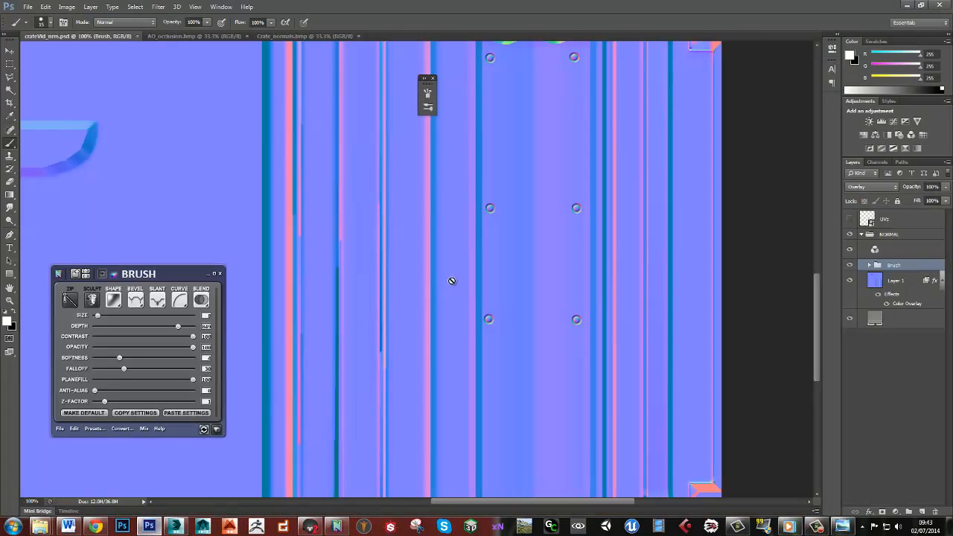
scroll(423, 299, "down", 2, "alt")
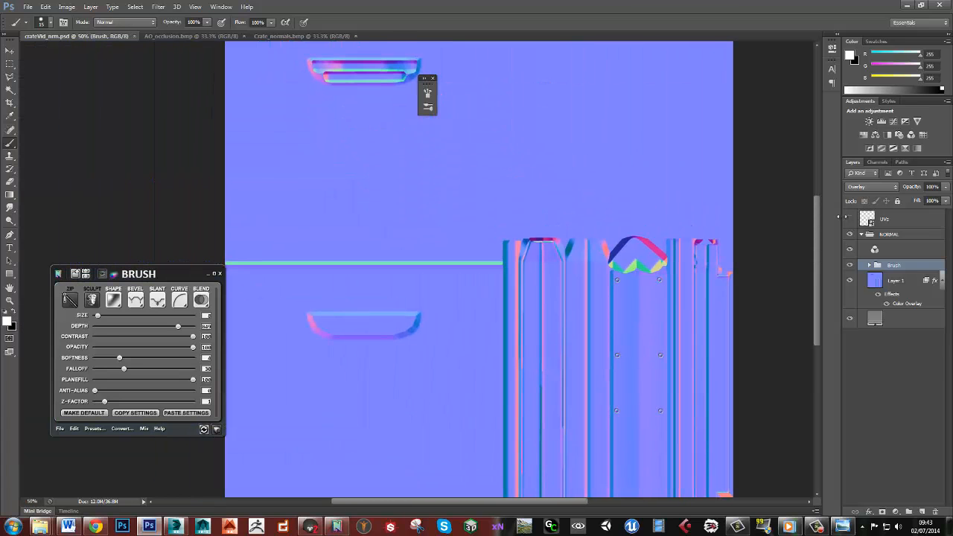
left_click(850, 220)
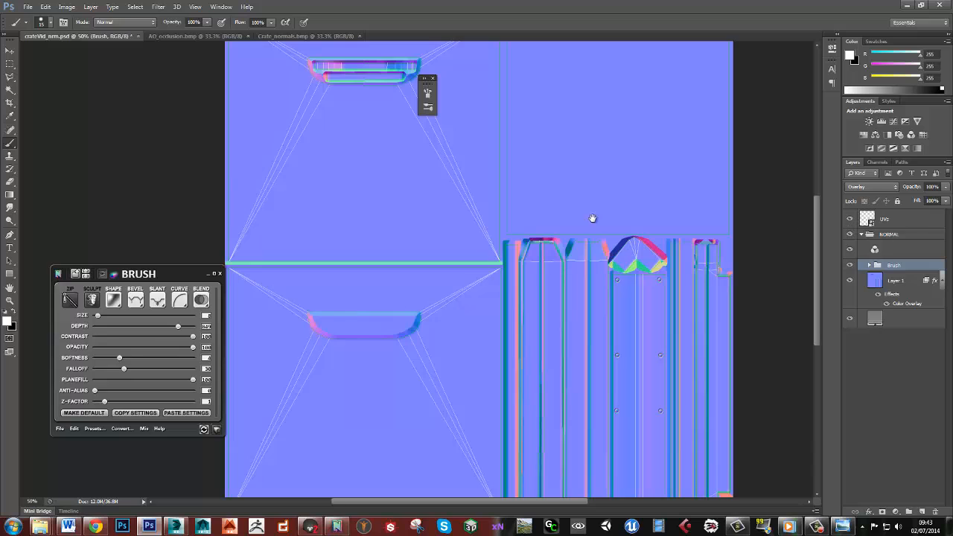
left_click_drag(480, 194, 517, 276)
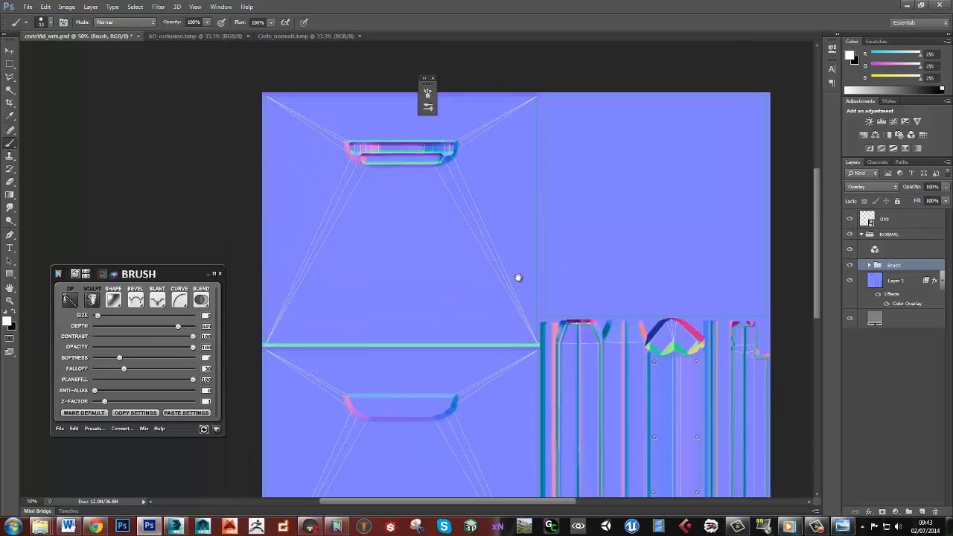
left_click(433, 79)
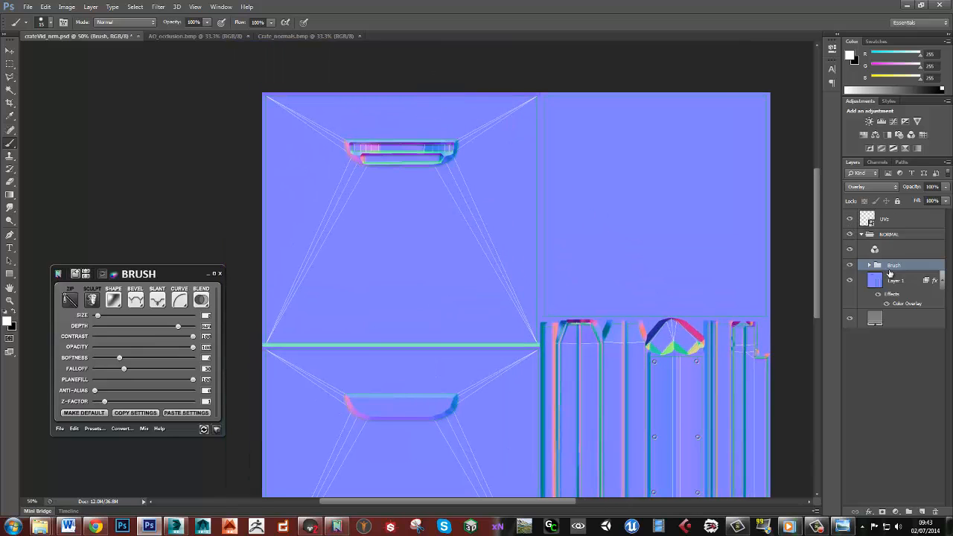
- Try a thin horizontal nDo2 selection groove on a new layer, spanning the upper side panel just above the handle cutout
left_click_drag(477, 368, 491, 346)
left_click_drag(475, 195, 485, 256)
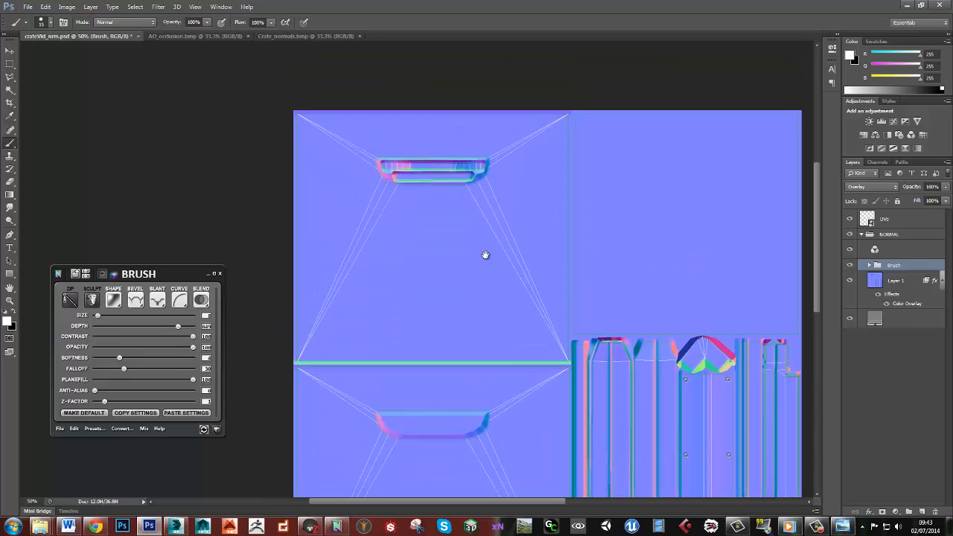
left_click_drag(479, 291, 479, 274)
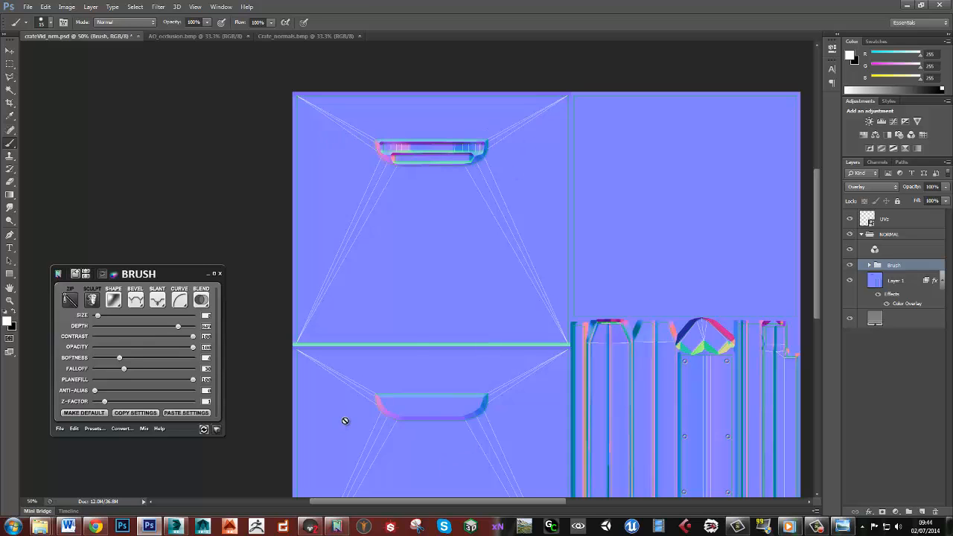
left_click_drag(437, 371, 449, 395)
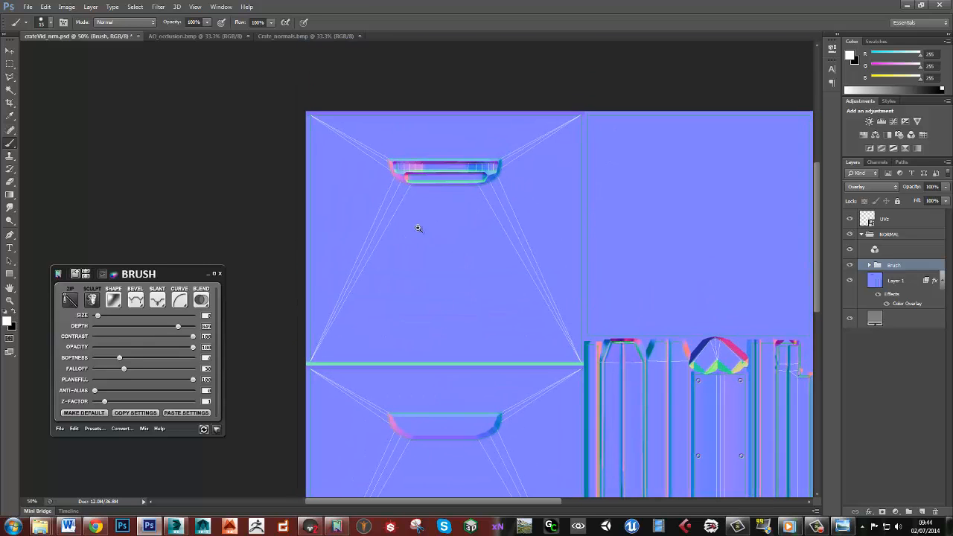
left_click(415, 227)
left_click(922, 512)
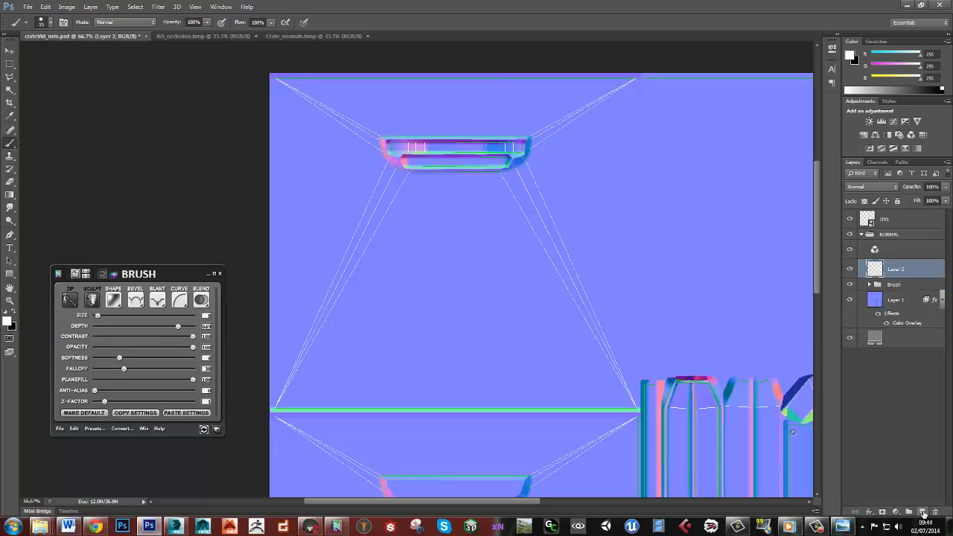
left_click_drag(449, 179, 500, 210)
left_click(467, 196, "ctrl")
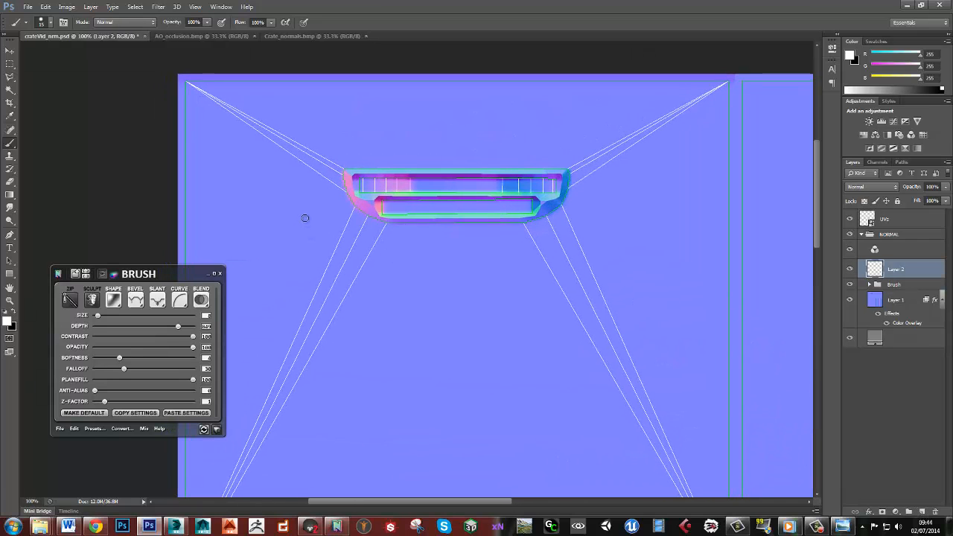
key("m")
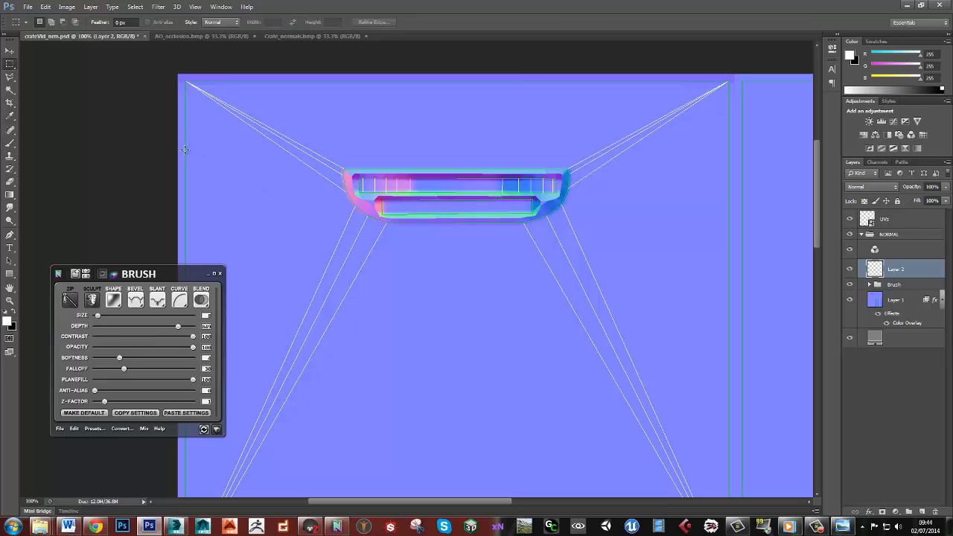
left_click_drag(200, 150, 732, 155)
left_click(147, 398)
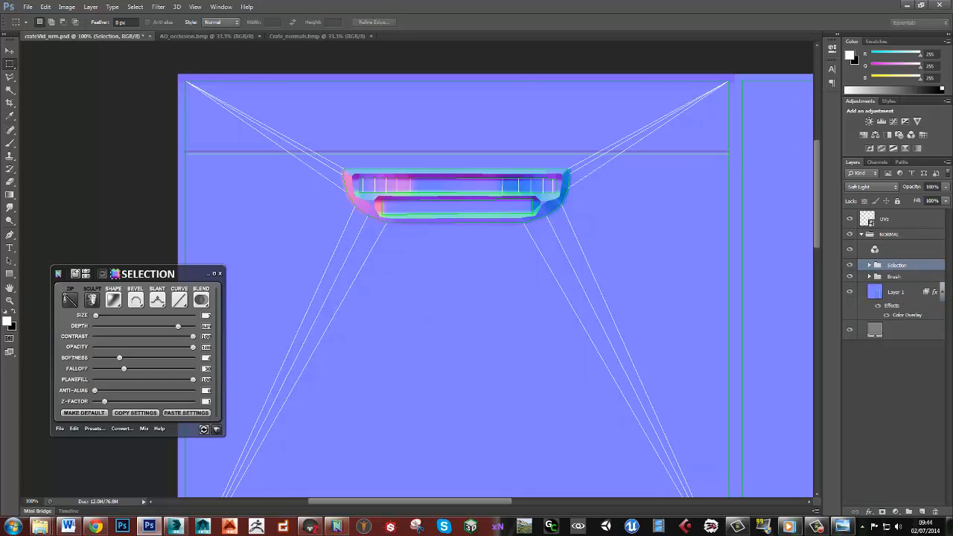
- Delete the groove's Selection group and its contents from the NORMAL group
left_click(936, 512)
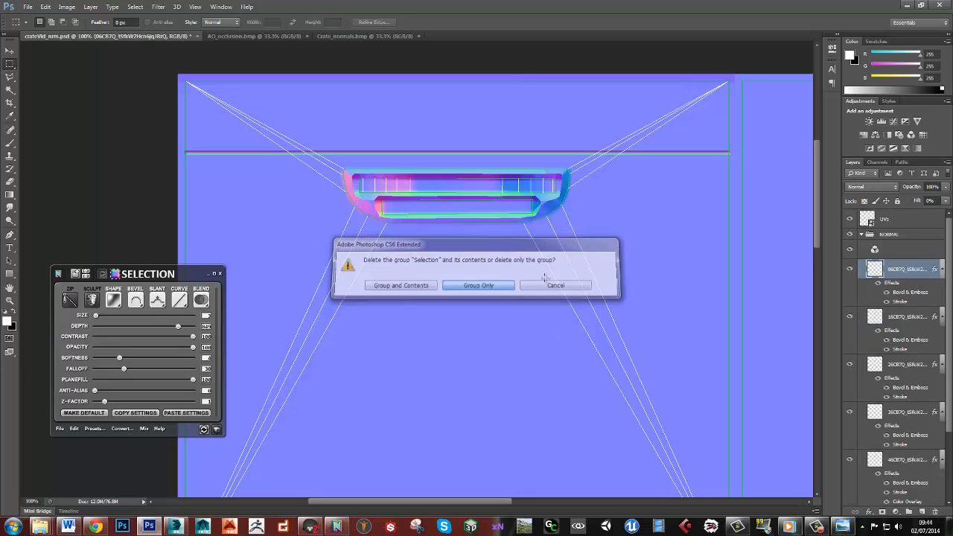
left_click(548, 284)
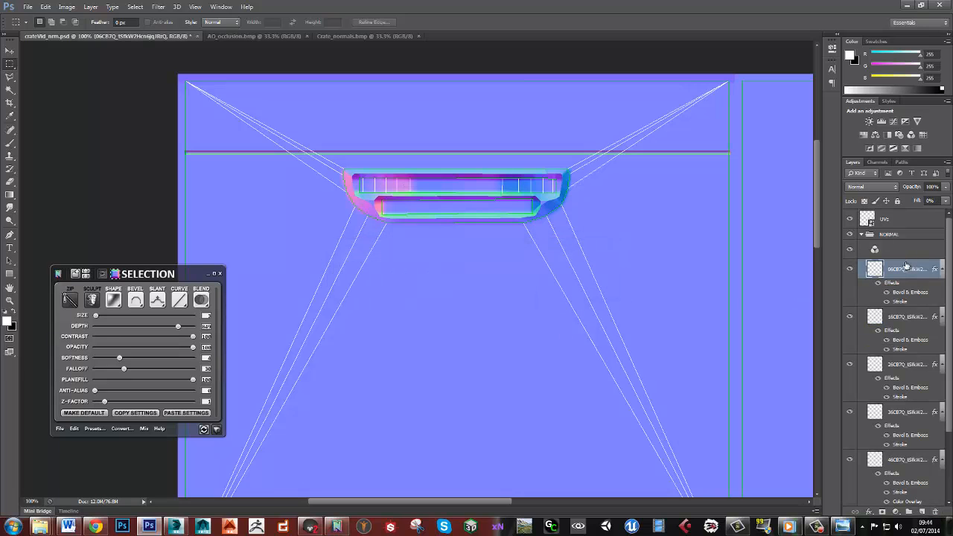
key("ctrl+z")
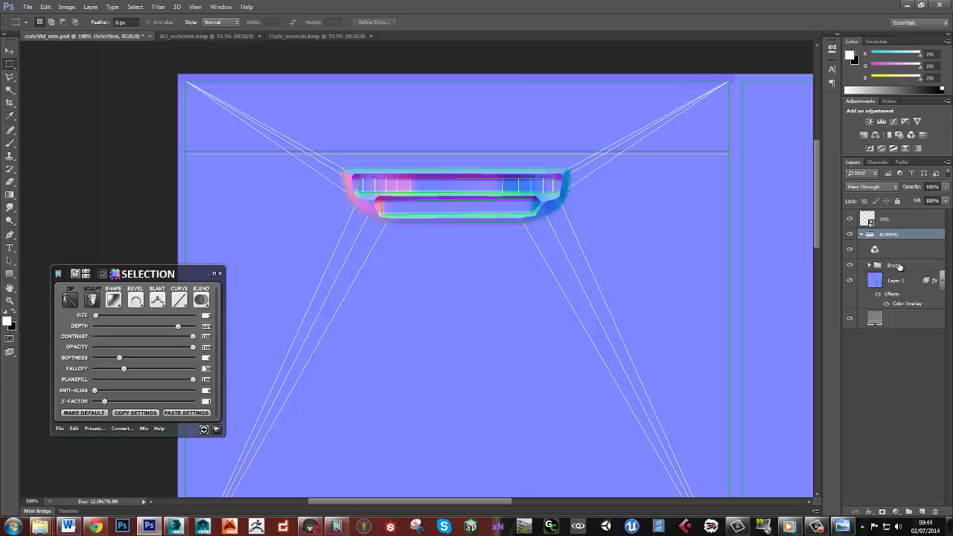
key("Delete")
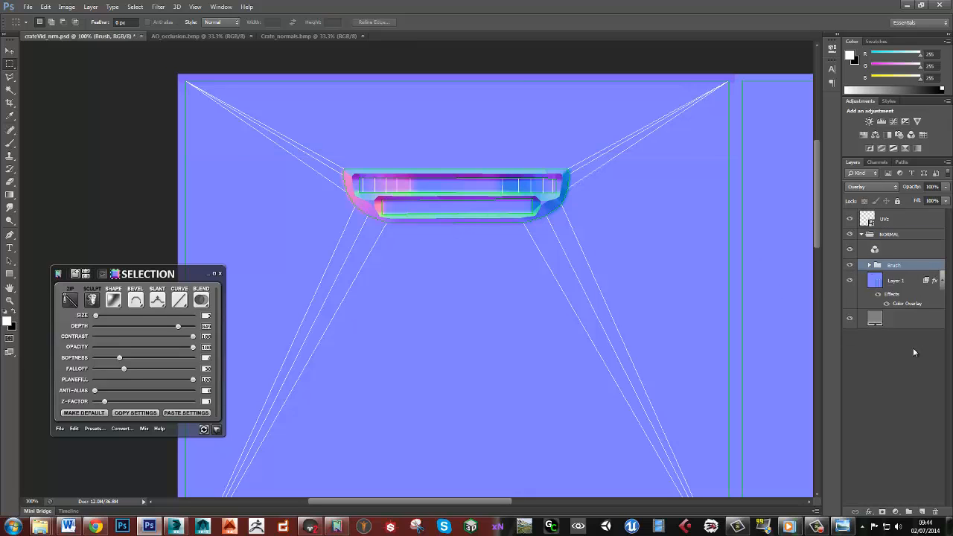
- Add a new layer above the Brush group, and try a straight horizontal brush line just above the handle cutout, then undo it
left_click(922, 513)
left_click_drag(449, 231, 464, 239)
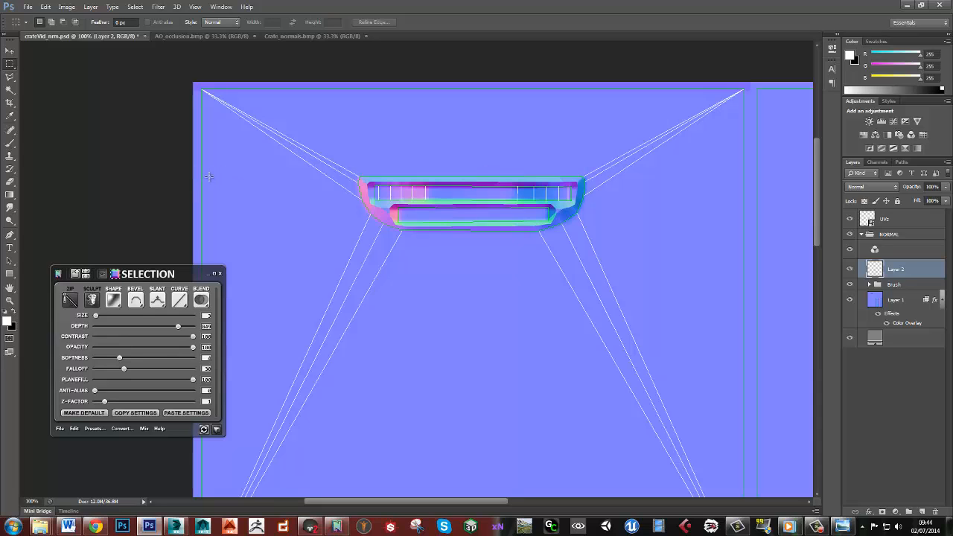
key("b")
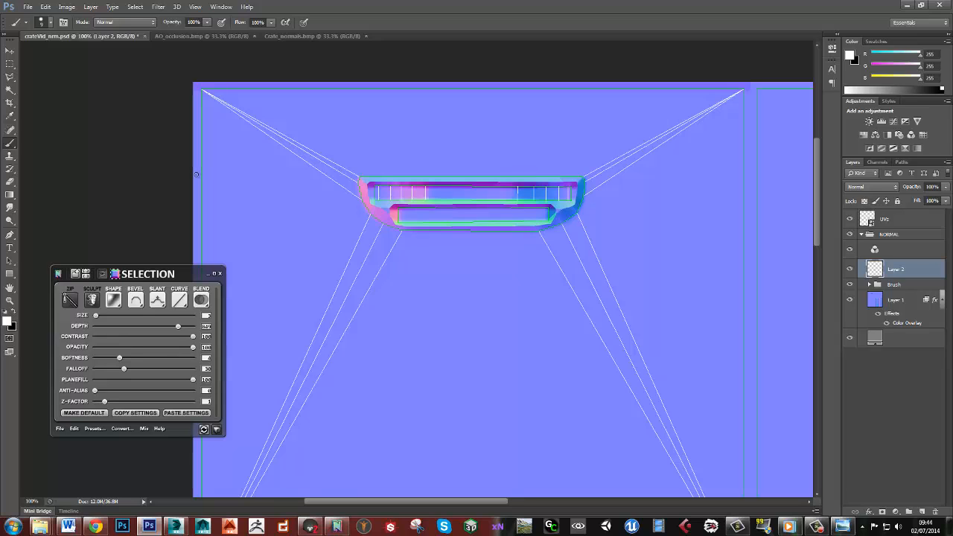
left_click_drag(197, 174, 536, 179, "shift")
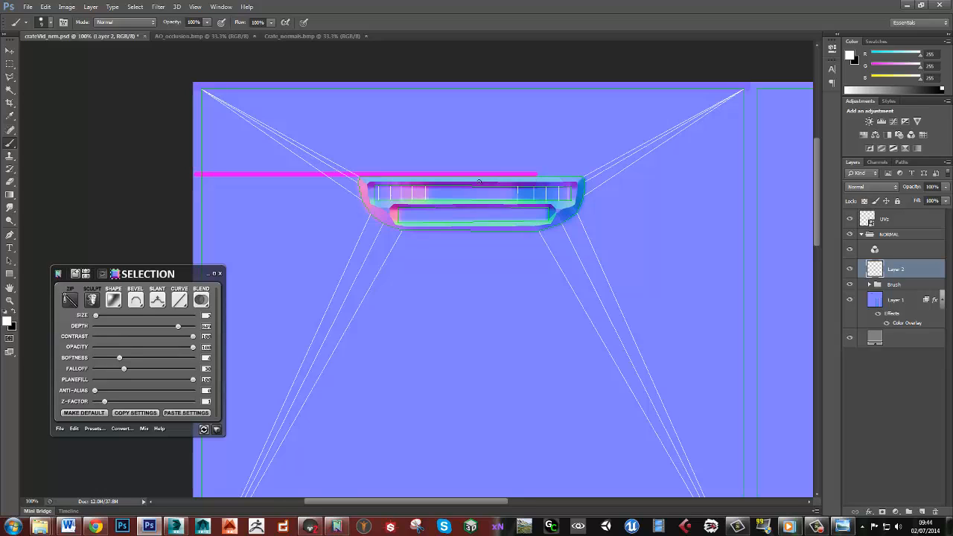
key("ctrl+z")
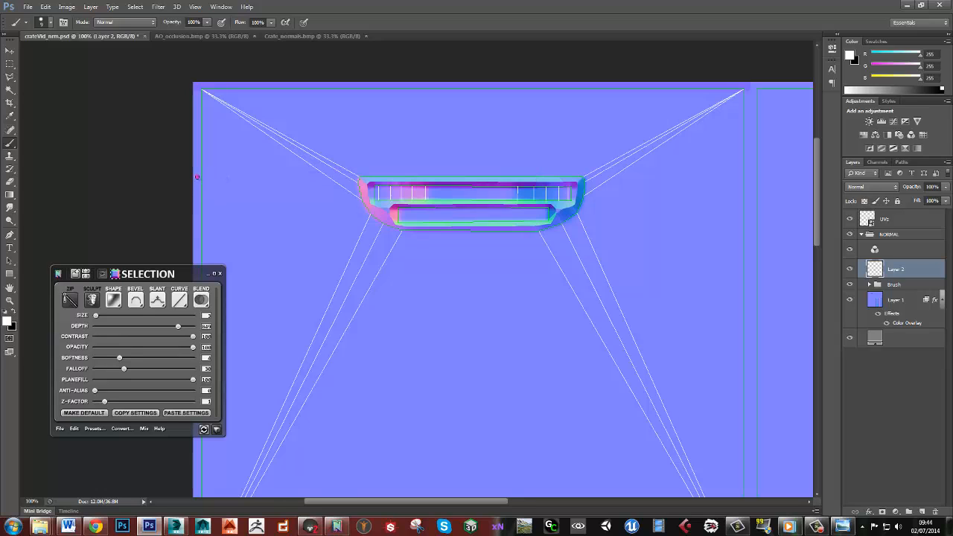
- Paint a straight horizontal line across the full panel width, and redo it slightly lower to meet the handle cutout's upper edge
left_click_drag(209, 177, 329, 177, "shift")
left_click_drag(415, 181, 744, 181)
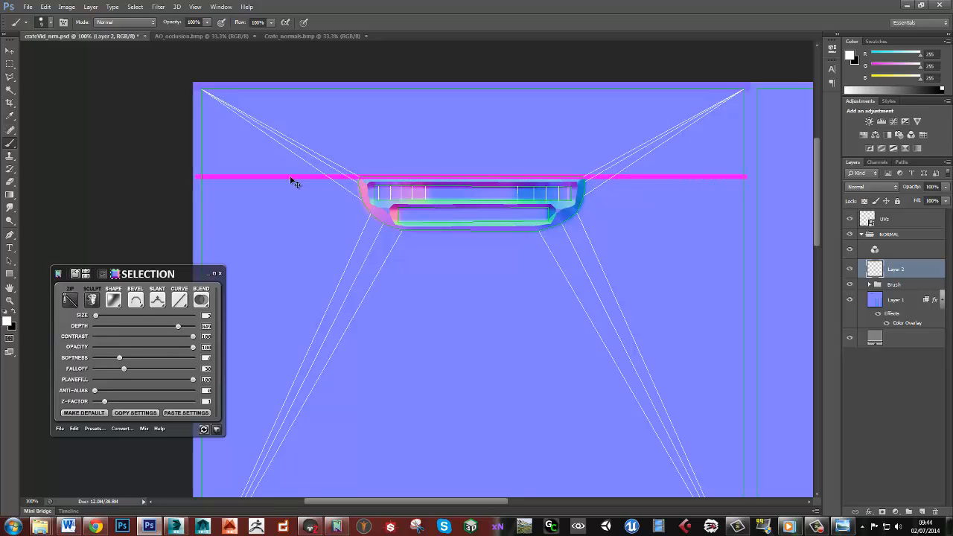
key("ctrl+z")
left_click_drag(197, 178, 741, 187)
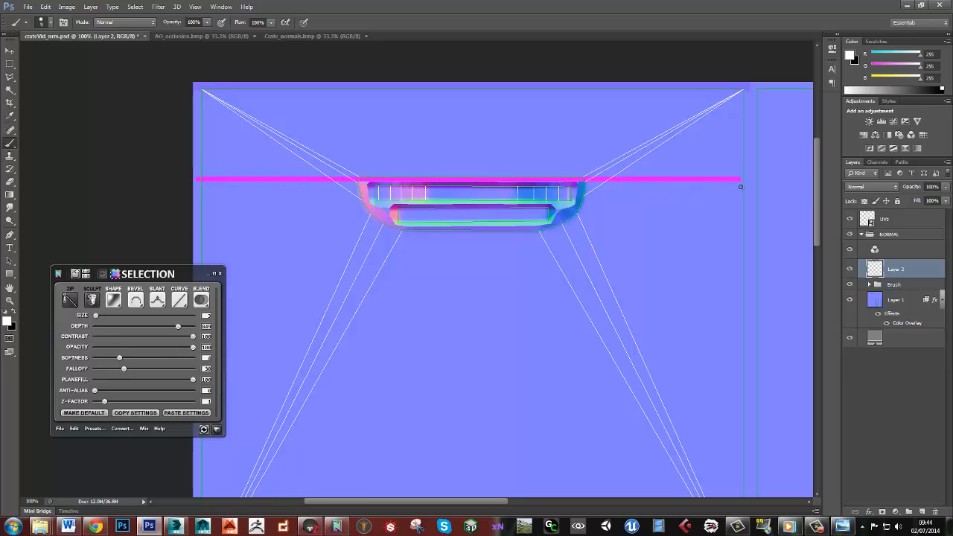
- Enlarge the wooden crate reference photo, examine where the plank seams run, and minimize the photo
left_click_drag(568, 313, 587, 202)
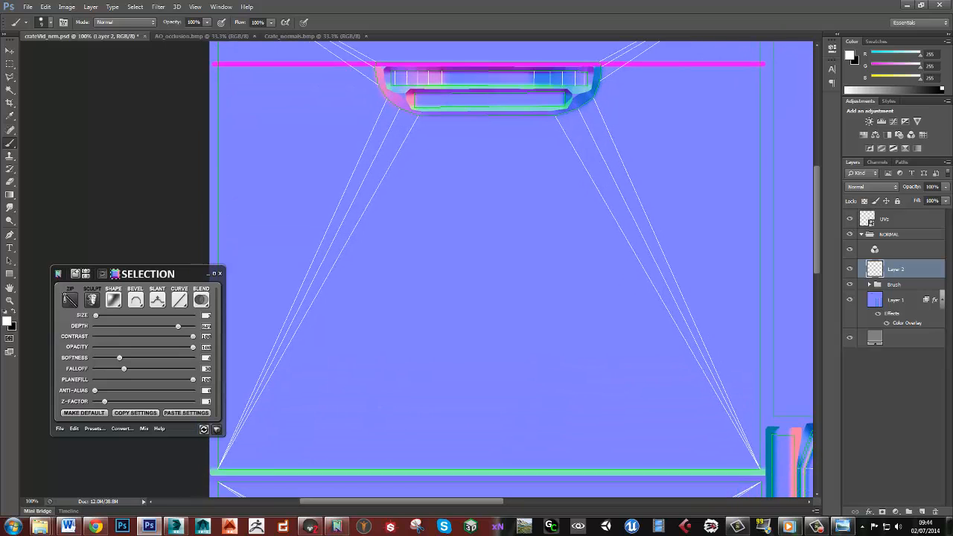
left_click(842, 526)
left_click_drag(630, 36, 521, 2)
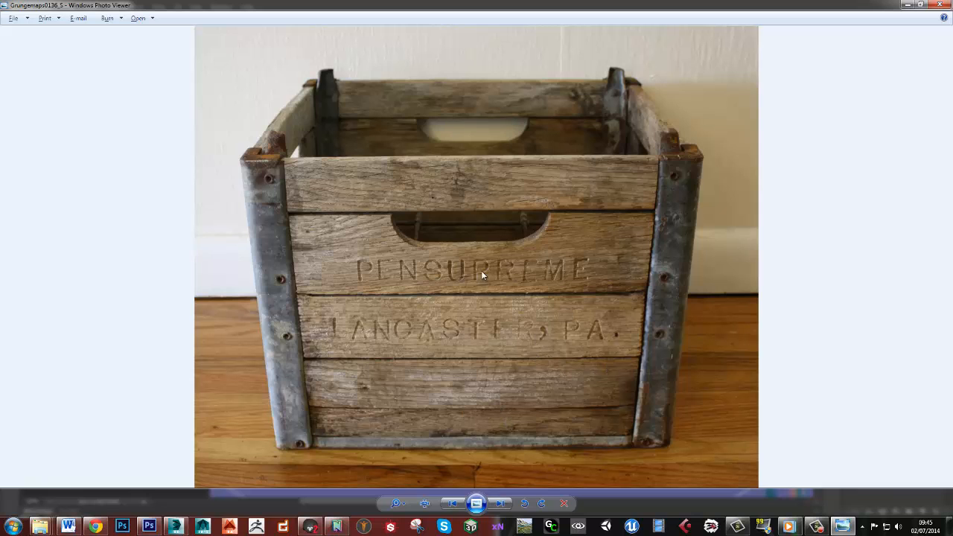
left_click(908, 4)
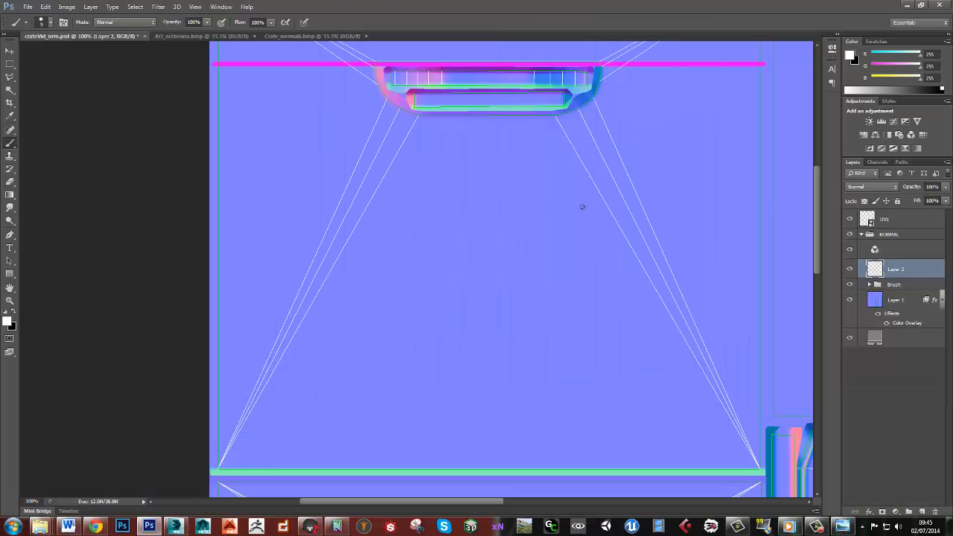
- Replace the painted seam with a thinner, 7 px straight line across the full panel width at the handle cutout's upper edge
mouse_move(575, 194)
left_mouse_down()
mouse_move(598, 215)
mouse_move(579, 219)
left_mouse_up()
scroll(577, 216, "down", 1, "alt")
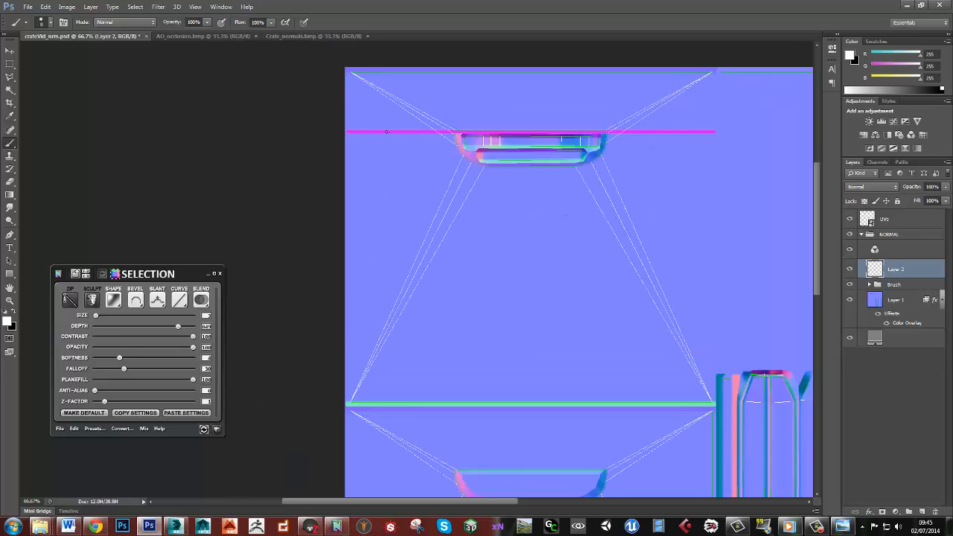
scroll(364, 130, "up", 2, "alt")
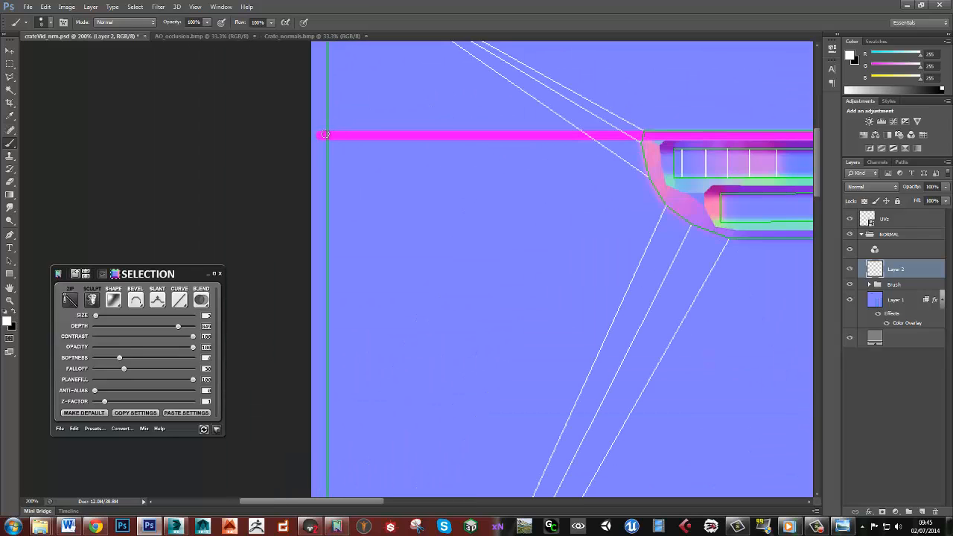
left_click_drag(473, 167, 351, 166)
scroll(355, 171, "down", 1, "alt")
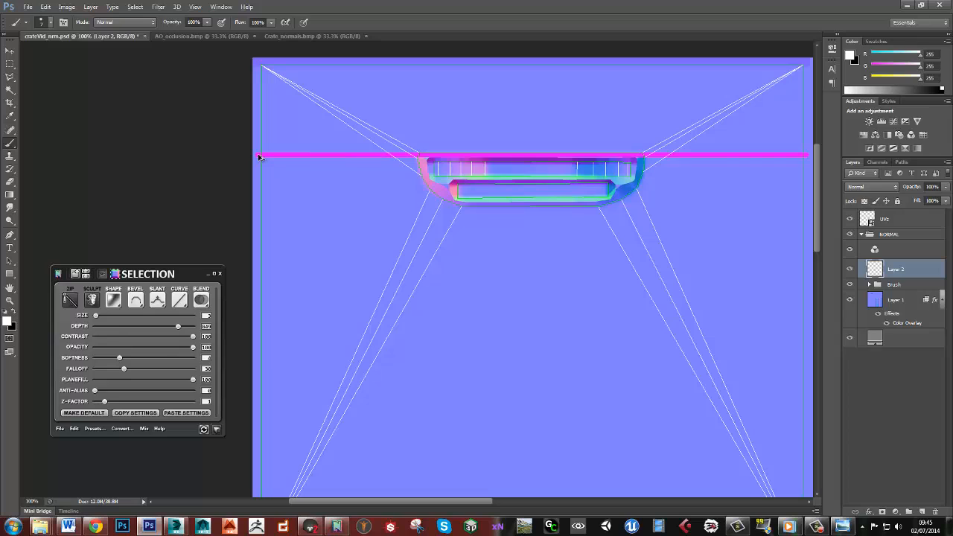
key("ctrl+z")
left_click_drag(259, 155, 792, 163, "shift")
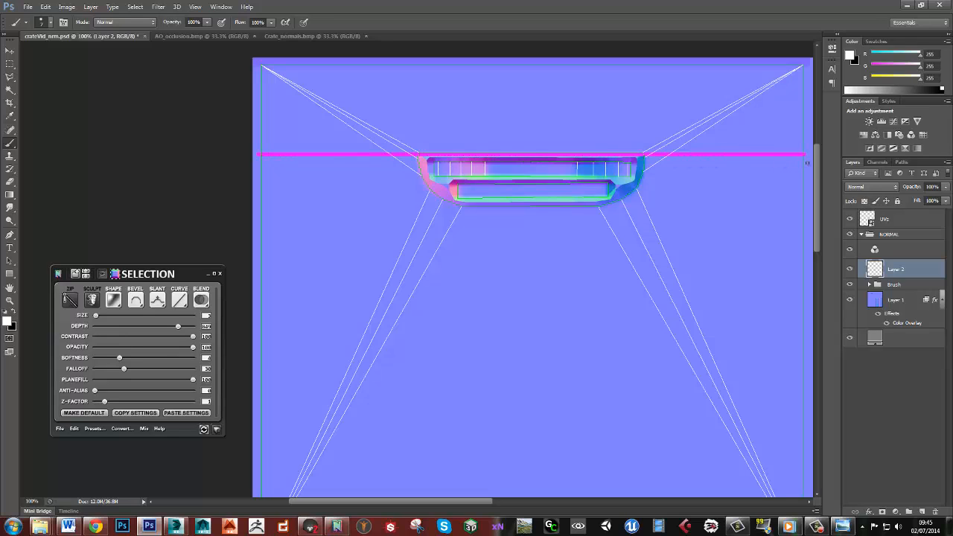
left_click_drag(596, 301, 578, 242)
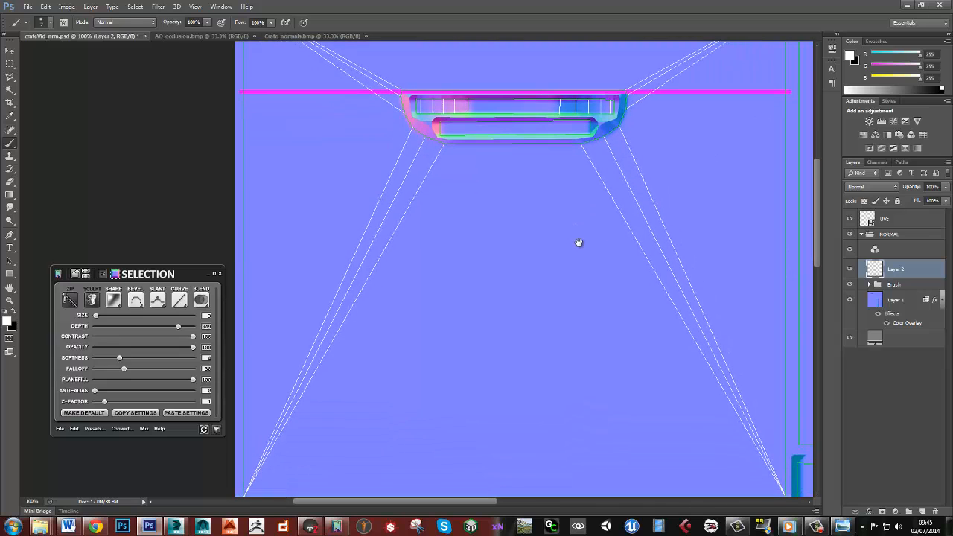
- Paint three more straight horizontal plank seams across the full panel width, spaced roughly evenly below the upper handle cutout
left_click(533, 254, "alt")
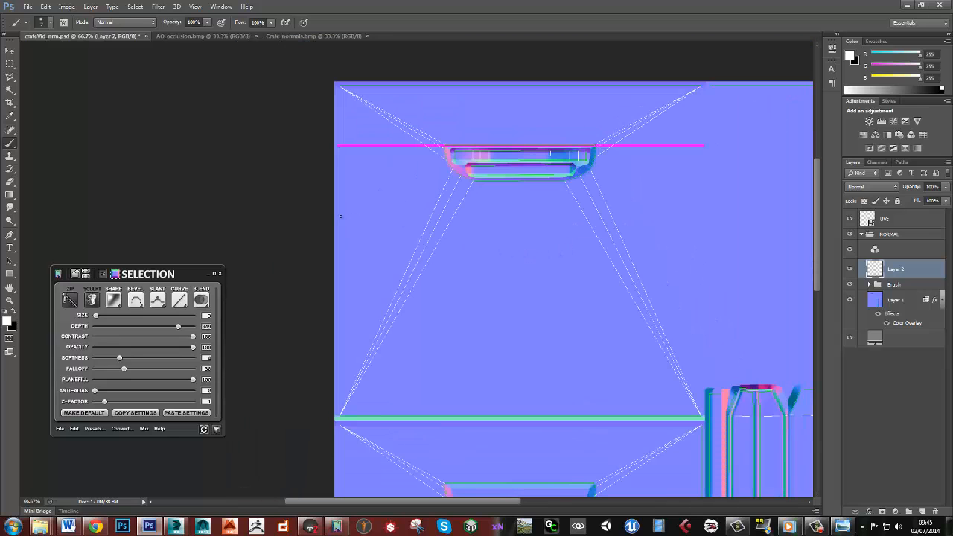
left_click_drag(340, 217, 664, 217, "shift")
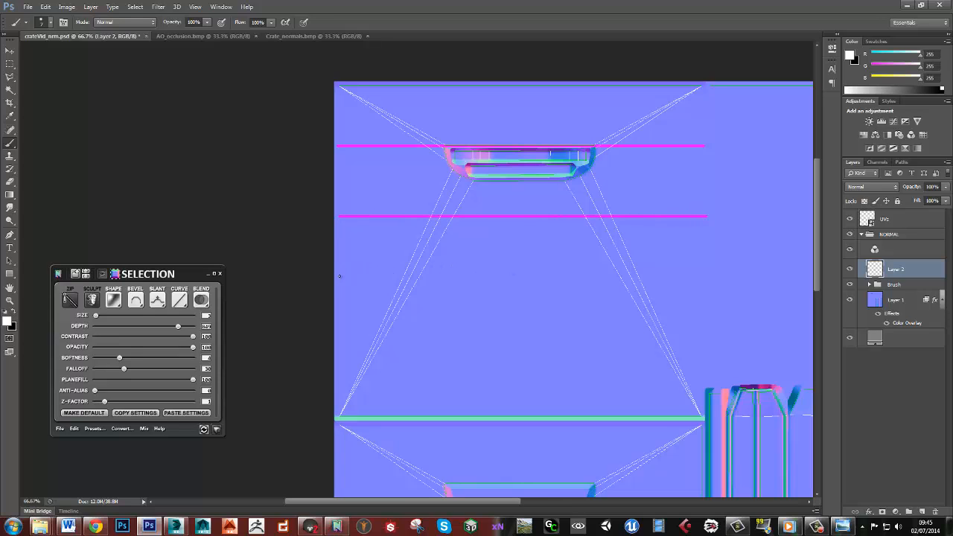
left_click_drag(341, 277, 465, 275, "shift")
key("ctrl+z")
left_click_drag(339, 275, 699, 280, "shift")
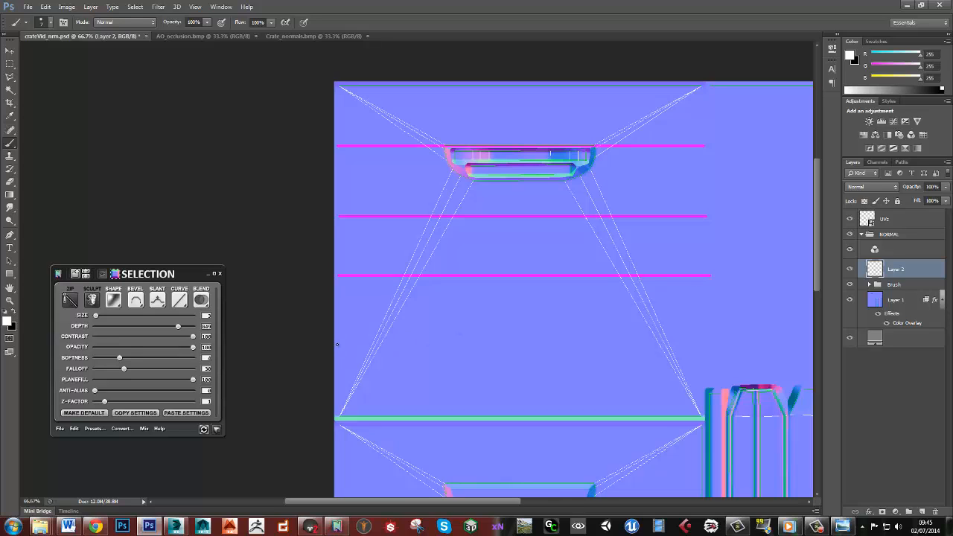
left_click_drag(370, 345, 704, 344, "shift")
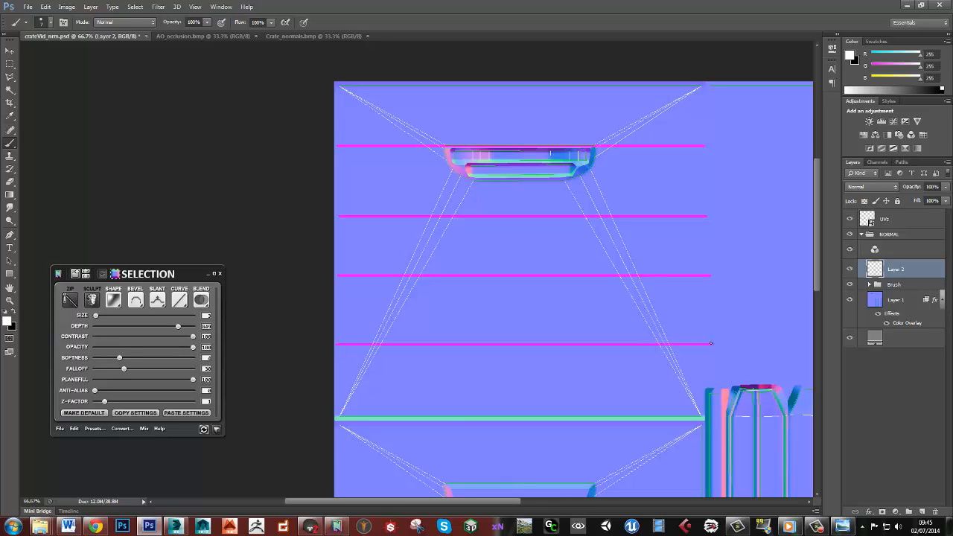
- Select the three seams below the handle cutout with a rectangular marquee and shift them down together slightly
key("m")
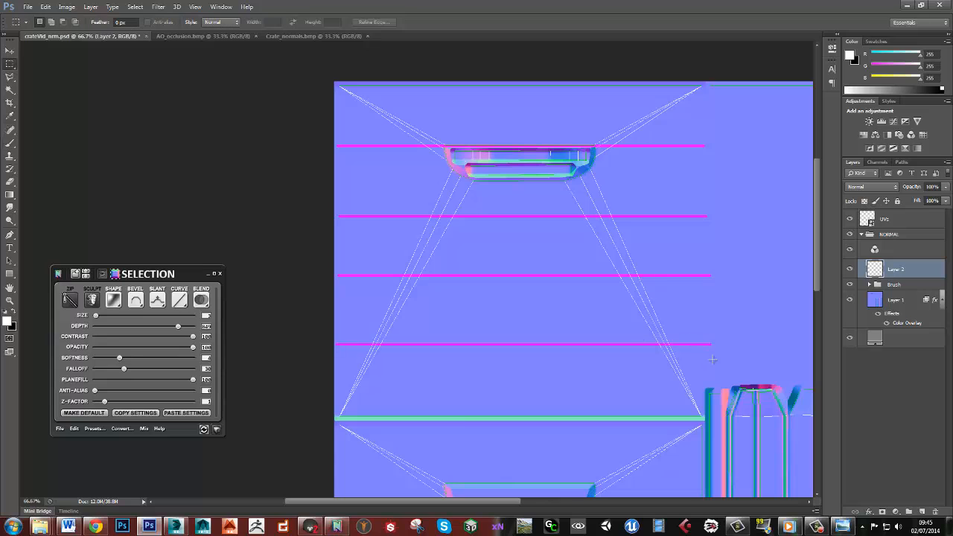
mouse_move(728, 357)
left_mouse_down()
mouse_move(355, 206)
mouse_move(313, 203)
left_mouse_up()
left_click_drag(483, 261, 512, 279)
- Select only the first seam below the handle cutout, nudge it up slightly, and clear the selection
left_click_drag(719, 257, 322, 219)
left_click_drag(530, 258, 527, 248, "ctrl")
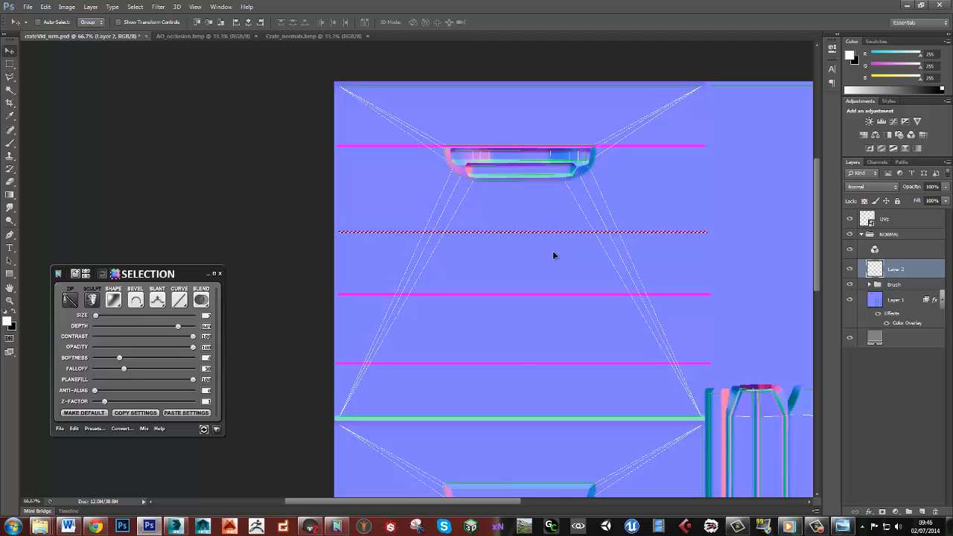
key("ctrl+z")
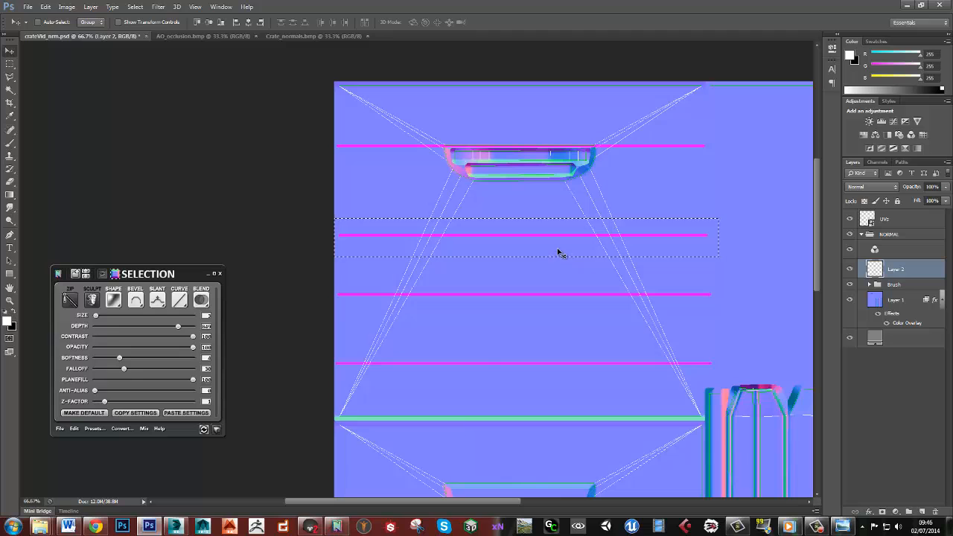
left_click_drag(560, 257, 557, 243)
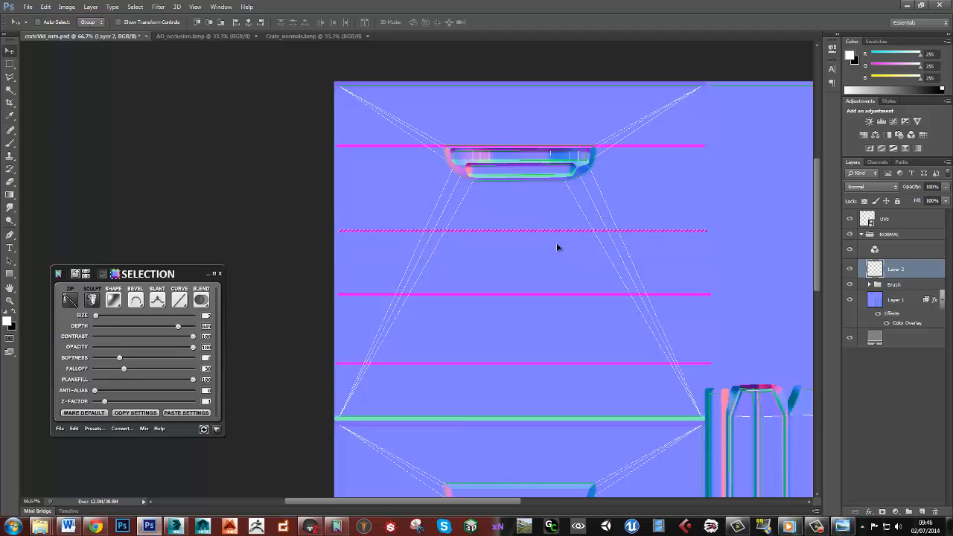
key("ctrl+d")
- Duplicate the plank seams onto the lower panel, aligning the copy's uppermost seam with the upper edge of that panel's handle cutout
left_click(616, 305, "alt")
left_click_drag(634, 335, 536, 211)
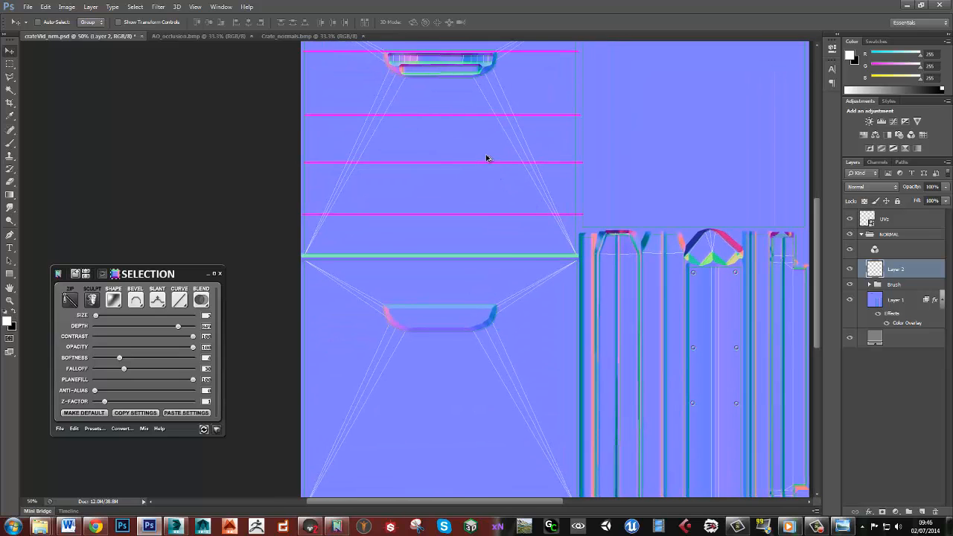
left_click_drag(485, 156, 479, 409, "alt")
left_click(469, 351, "ctrl")
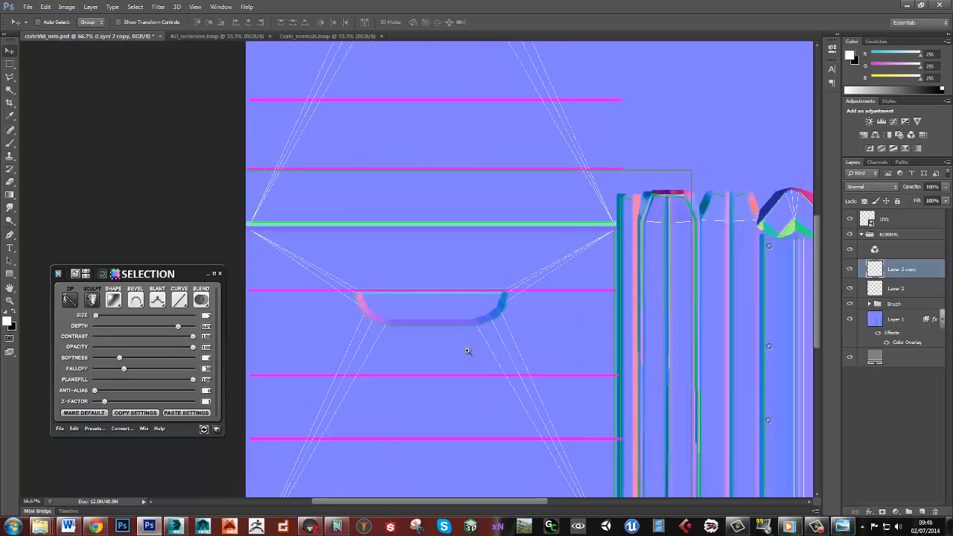
left_click(467, 350, "ctrl")
left_click_drag(434, 278, 493, 278)
left_click(580, 334, "alt")
left_click(579, 334, "alt")
left_click(579, 335, "alt")
left_click(494, 279, "alt")
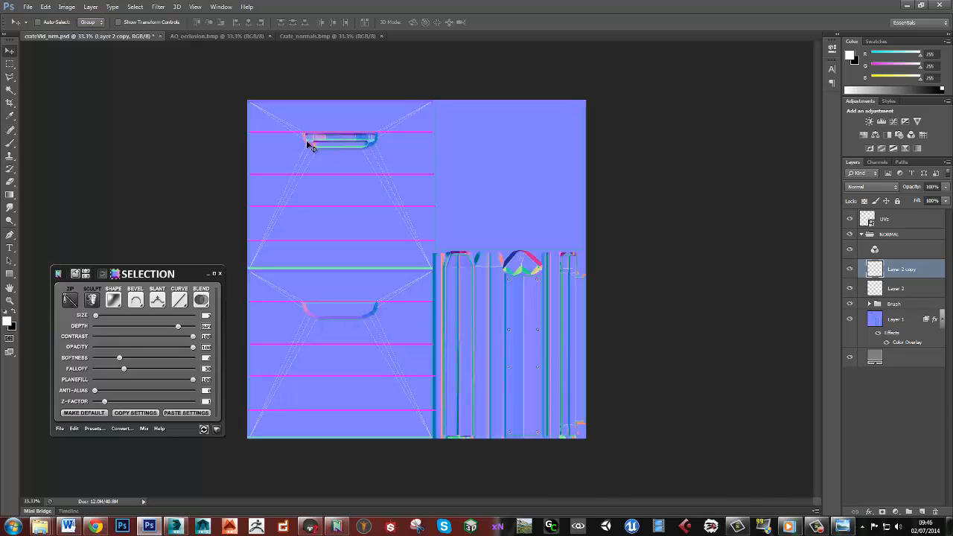
- Check the crate's side in Marmoset Toolbag, switch back to Photoshop, and merge Layer 2 and Layer 2 copy
left_click(311, 526)
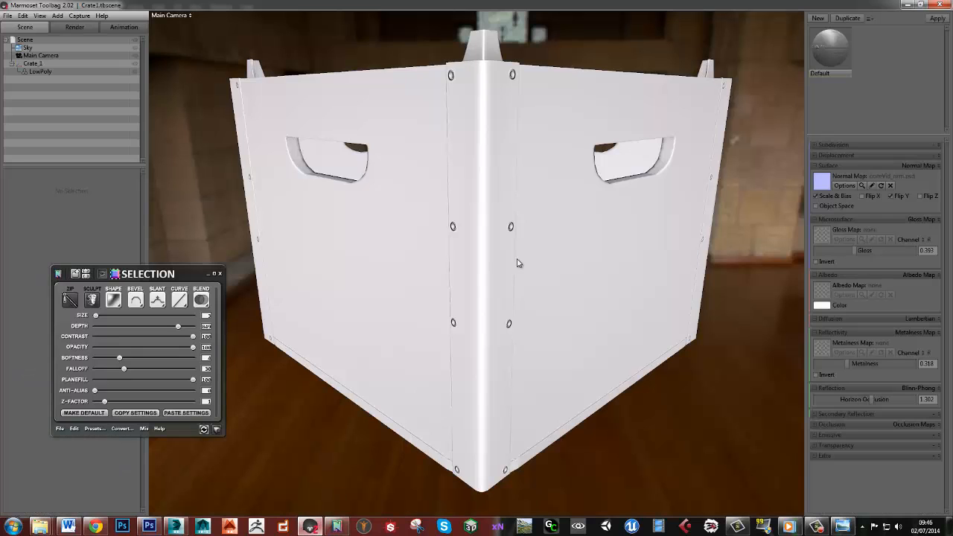
left_click_drag(570, 222, 623, 159)
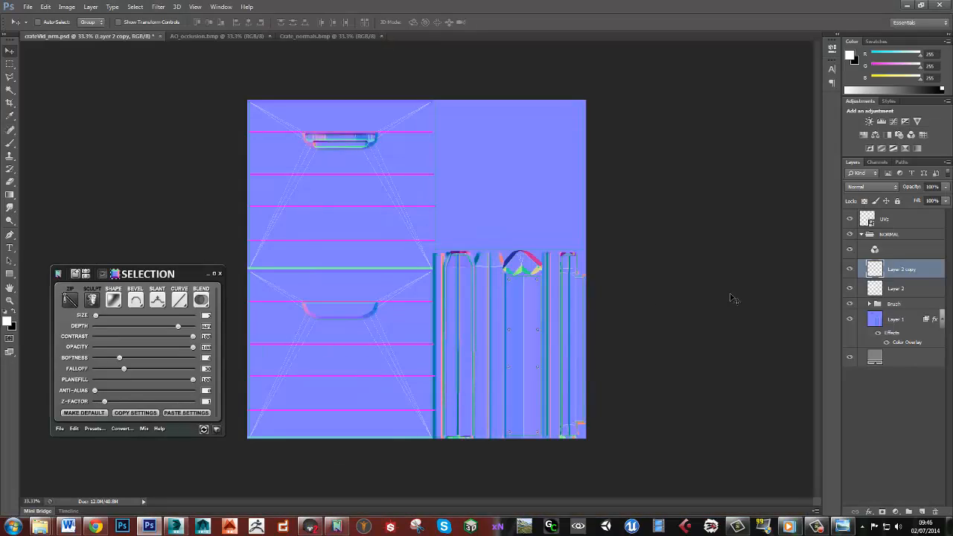
left_click(917, 295, "shift")
right_click(917, 295)
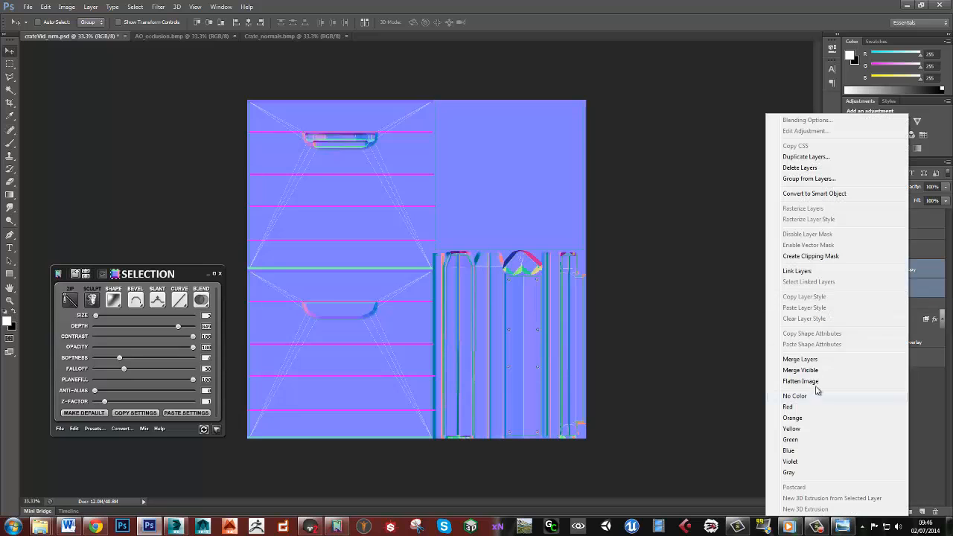
left_click(812, 363)
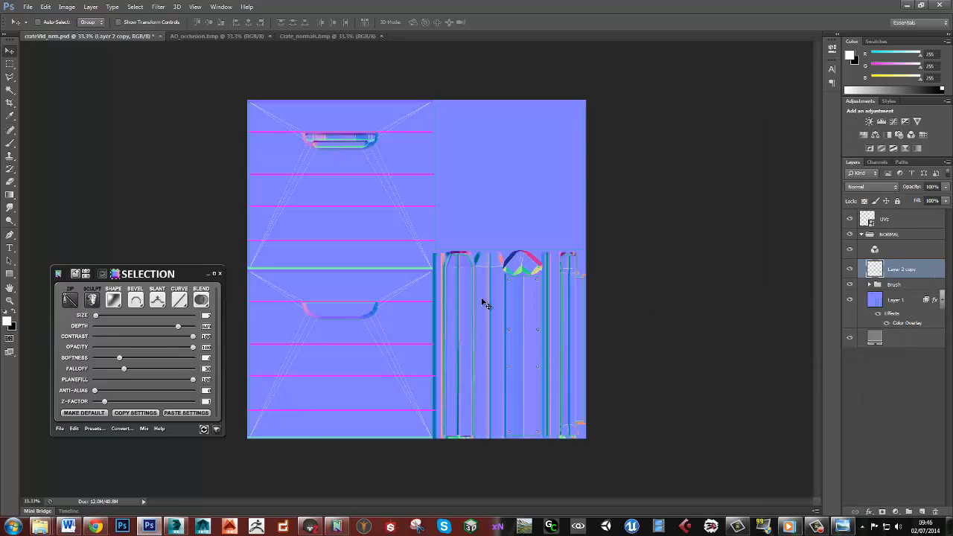
- Examine the crate reference photo up close for the shape of the plank gaps, edges and lower boards, comparing it with the normal map
left_click(323, 212)
left_click(390, 256)
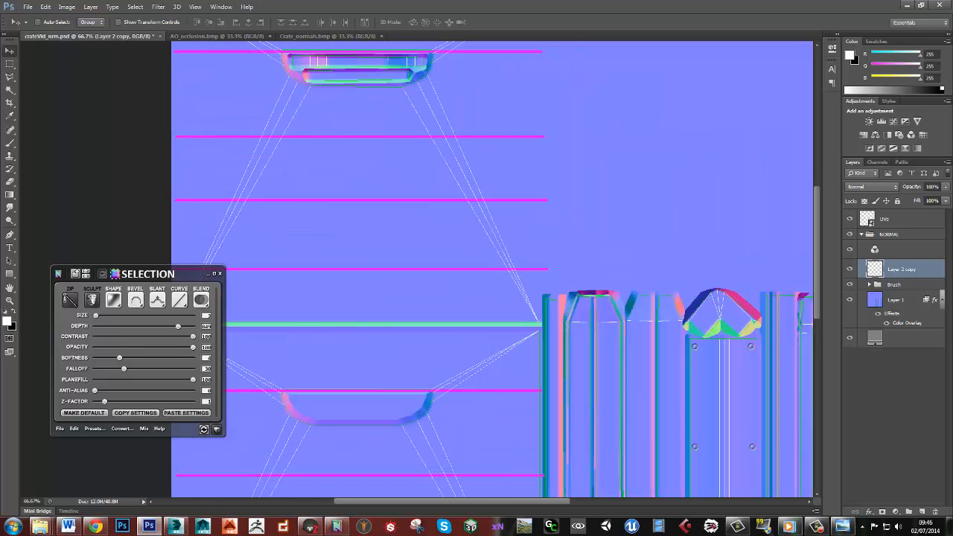
left_click_drag(952, 96, 522, 2)
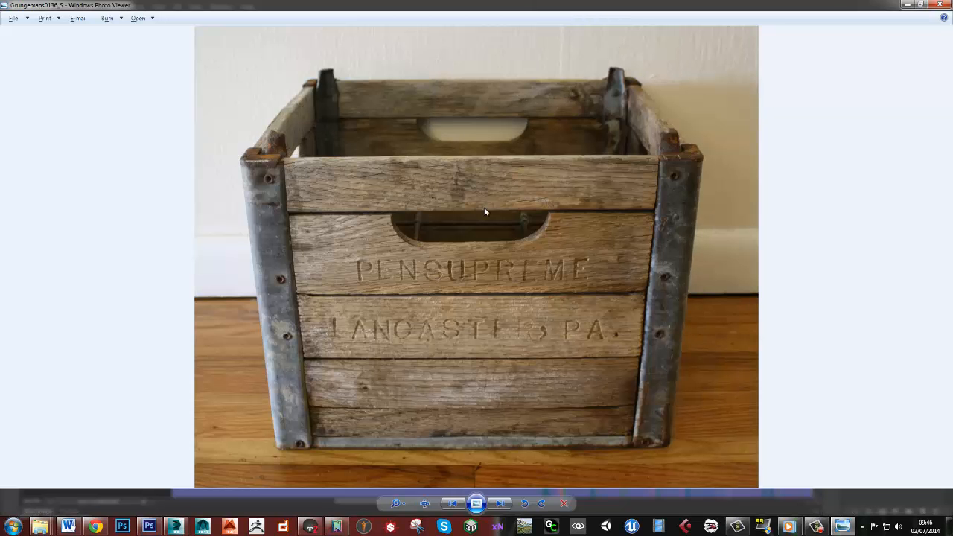
scroll(407, 236, "up", 4)
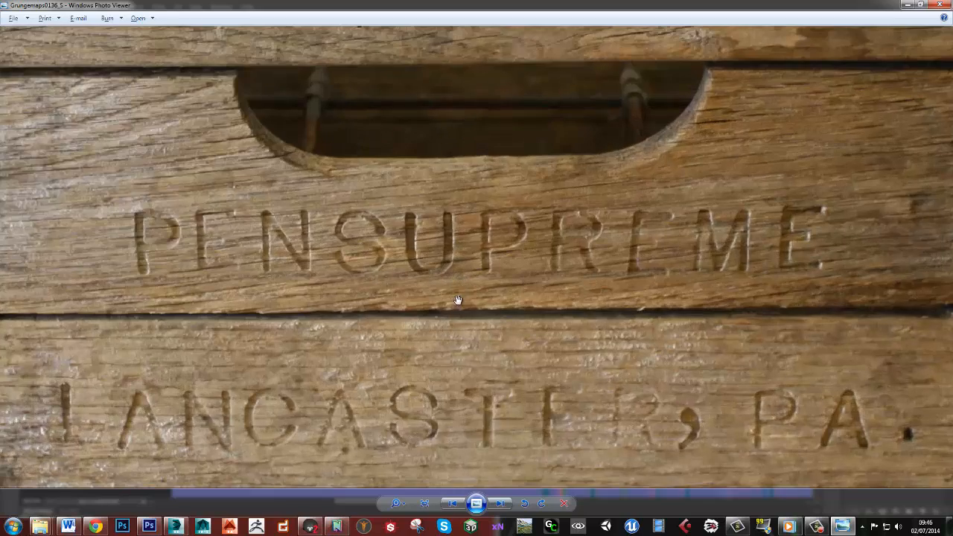
left_click_drag(631, 250, 594, 216)
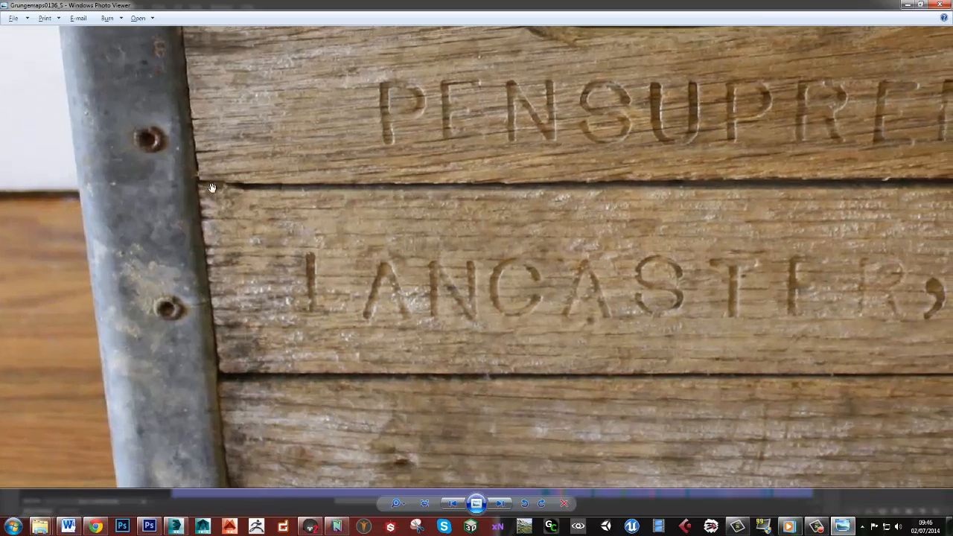
left_click_drag(568, 384, 462, 248)
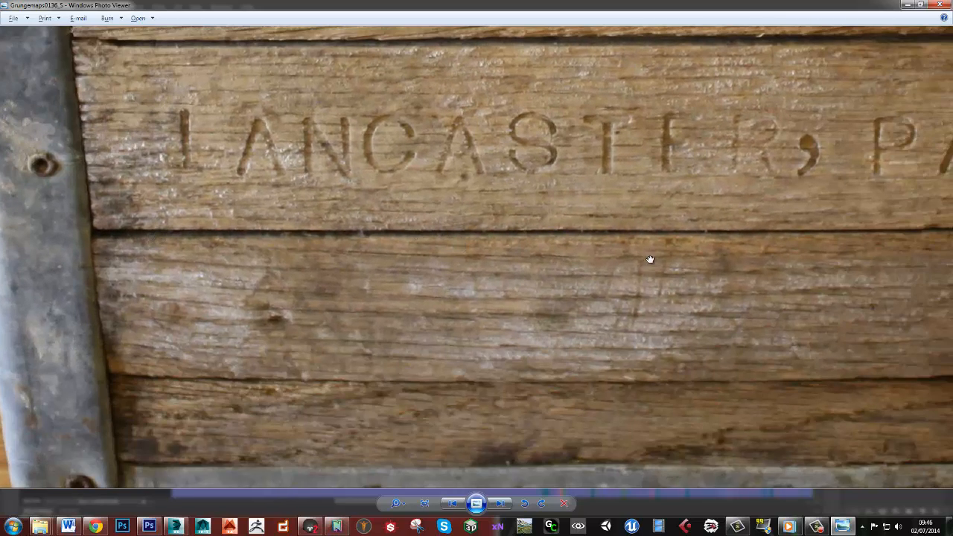
left_click_drag(406, 355, 249, 280)
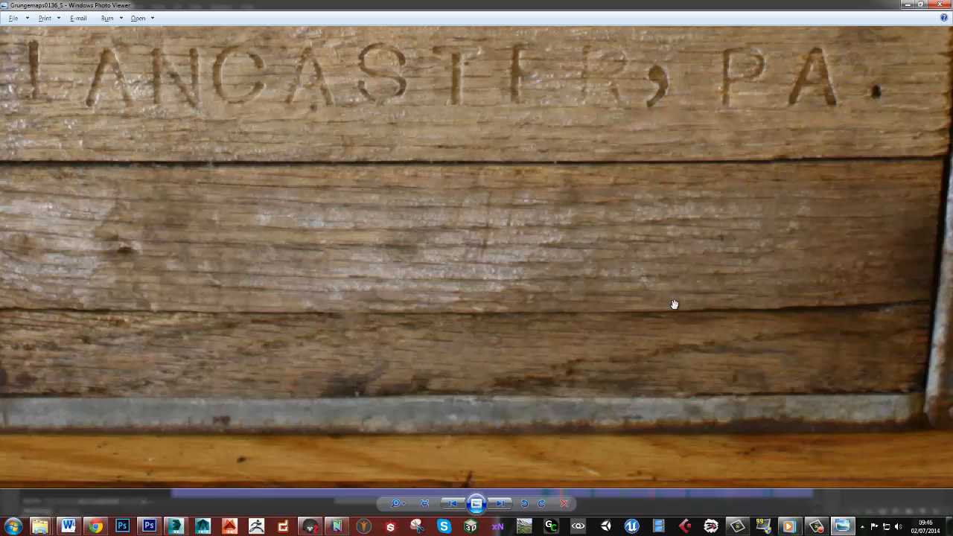
left_click_drag(528, 6, 369, 130)
left_click_drag(358, 417, 423, 339)
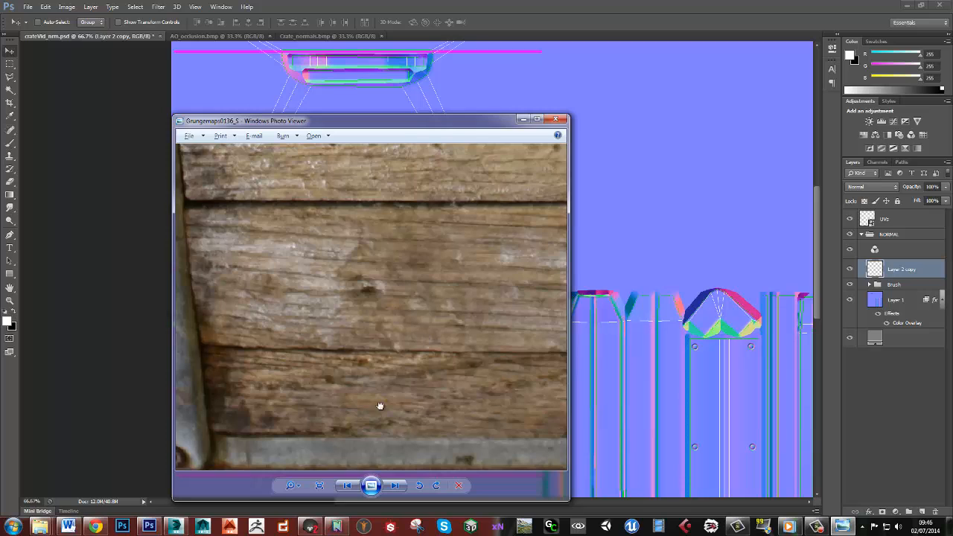
left_click_drag(380, 406, 367, 388)
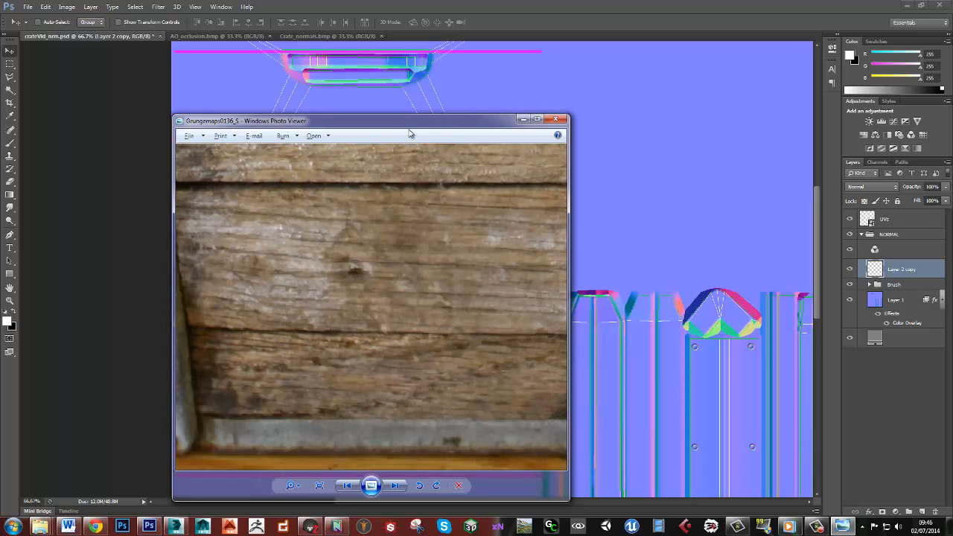
scroll(411, 345, "down", 3)
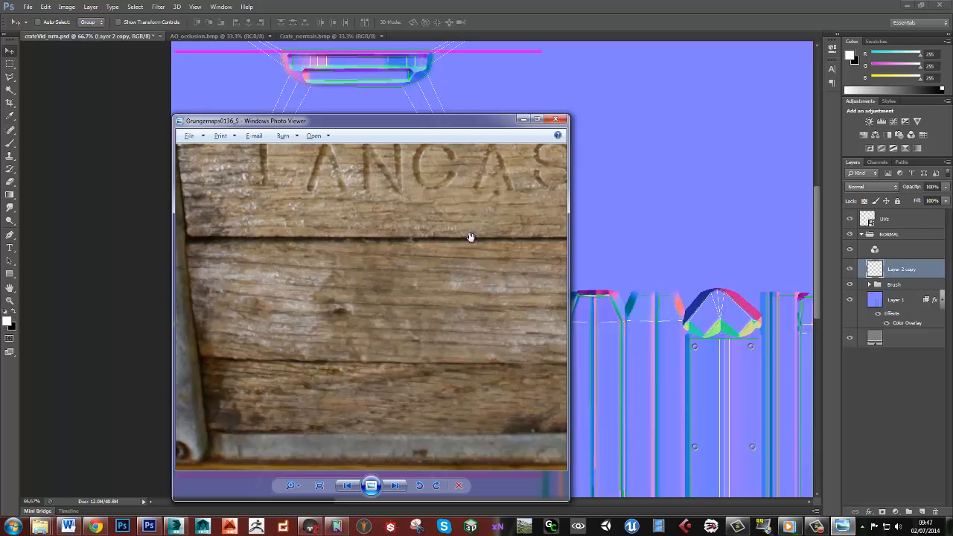
left_click_drag(458, 127, 952, 28)
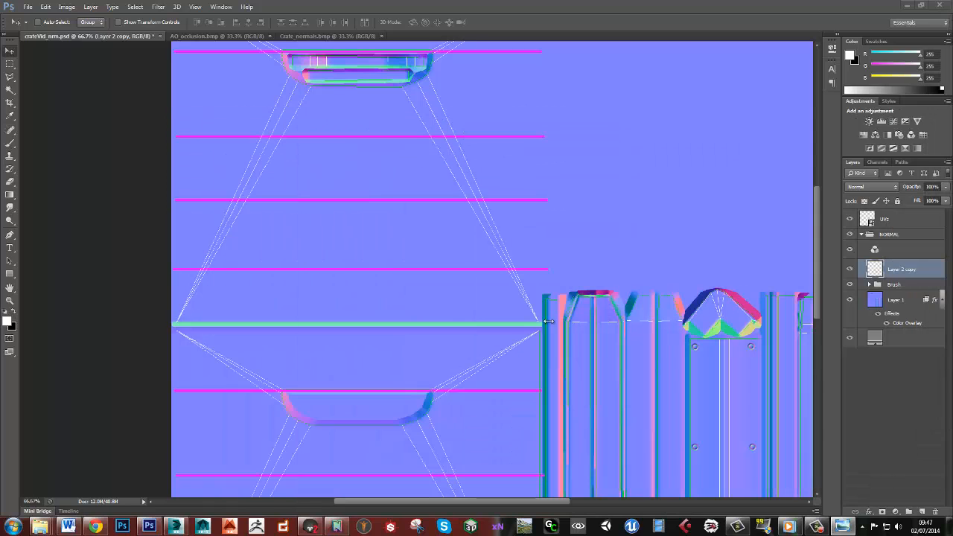
left_click(528, 333)
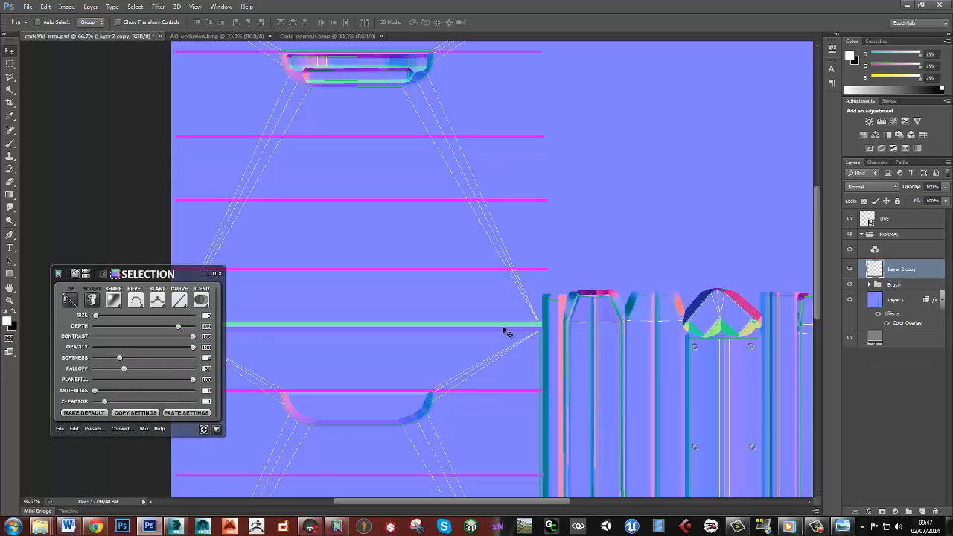
left_click(496, 329, "alt")
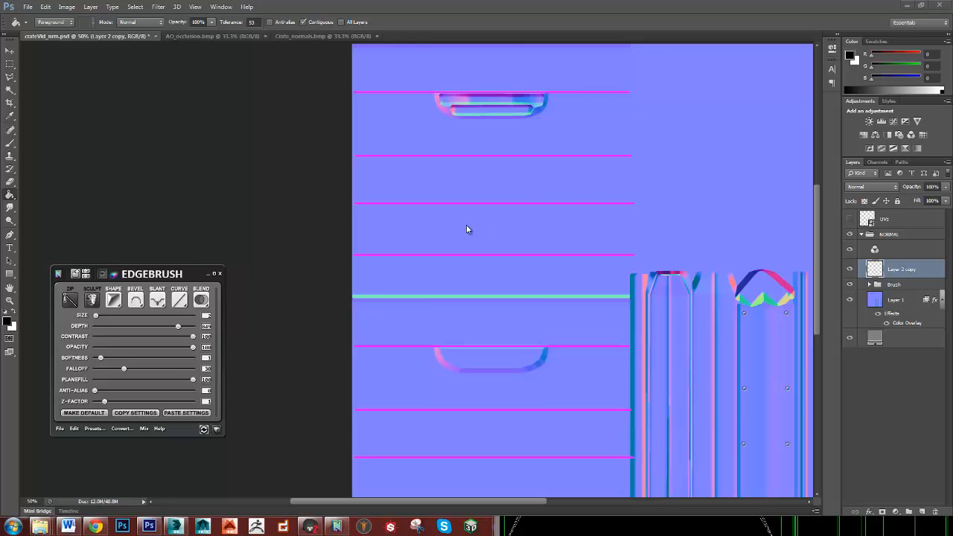
left_click(485, 193)
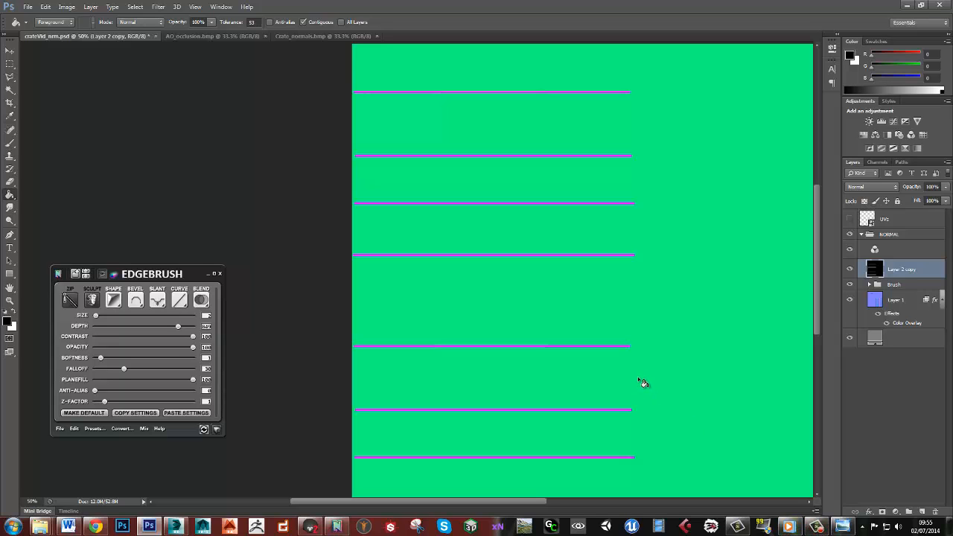
left_click(817, 527)
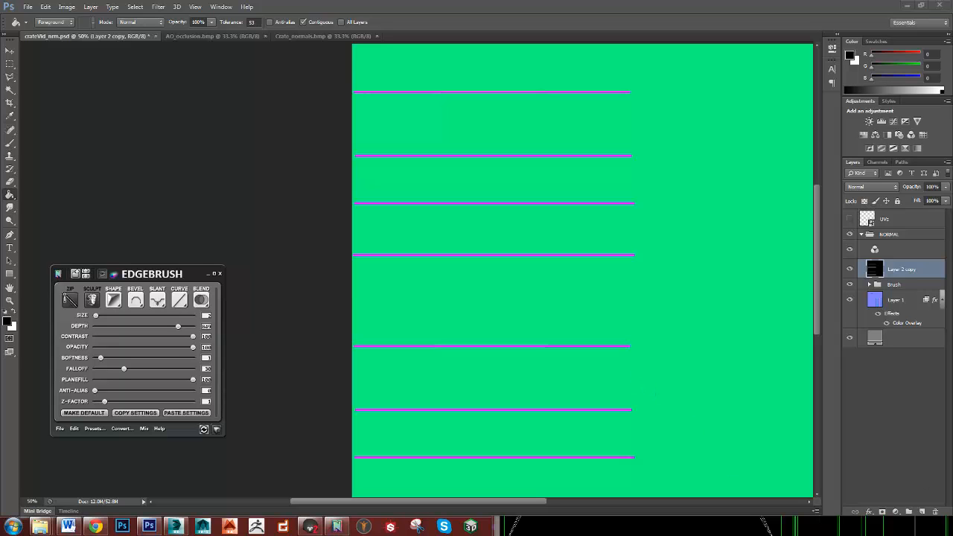
key("ctrl+z")
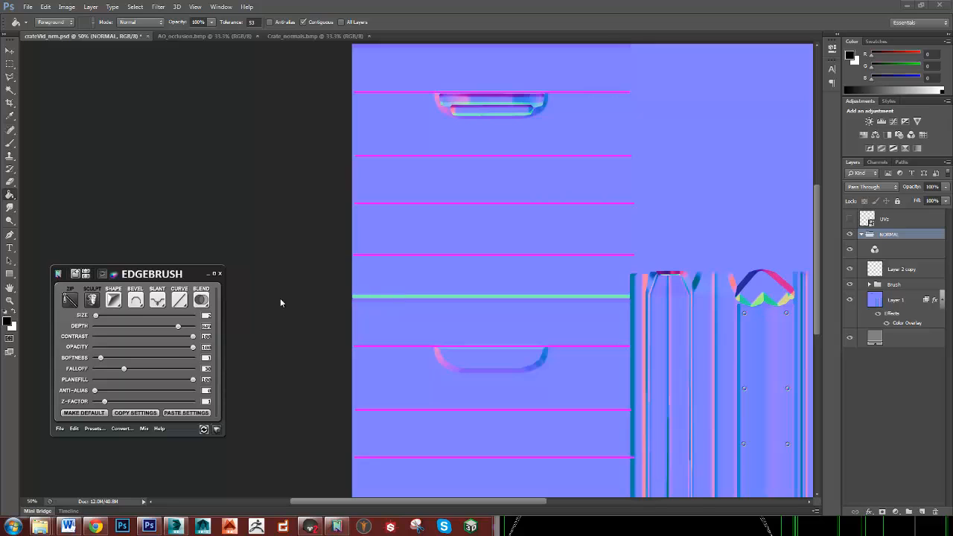
- Select the merged Layer 2 copy seam layer and inspect the seams and their ends on the upper panel
left_click_drag(492, 202, 442, 262)
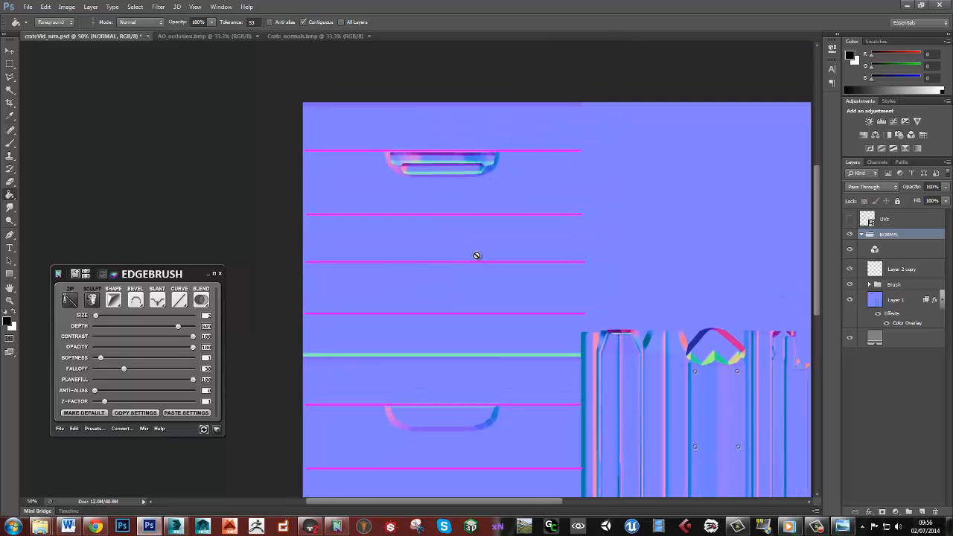
left_click(917, 273)
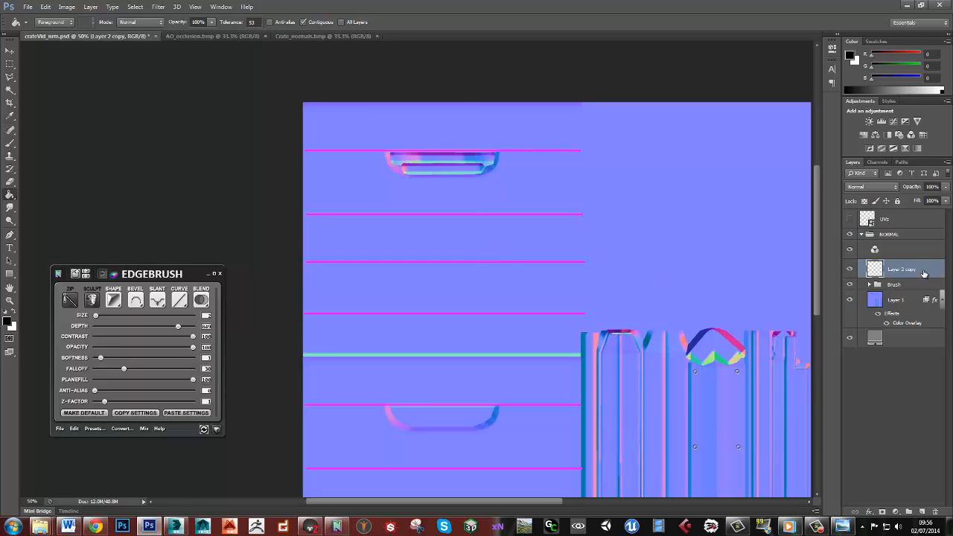
left_click(398, 193, "ctrl")
left_click(397, 193, "ctrl")
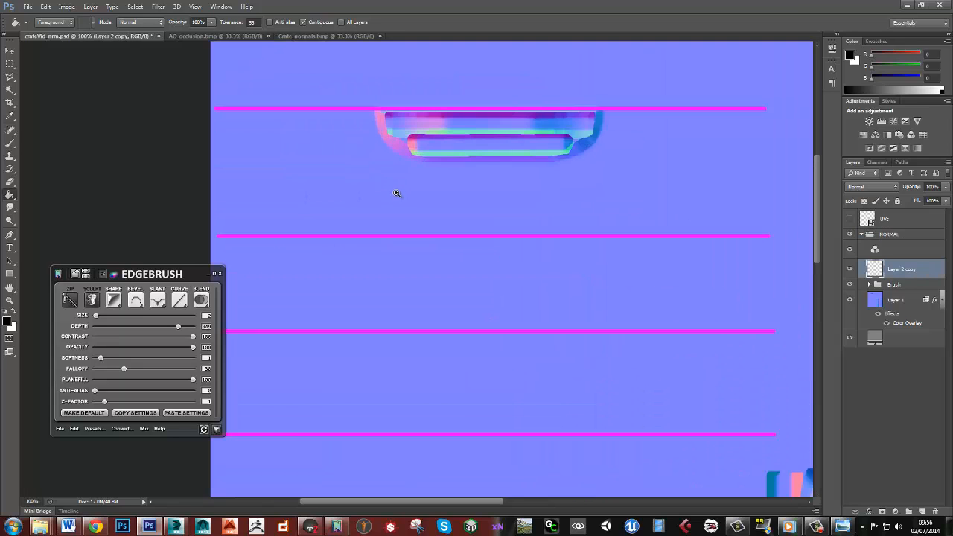
left_click_drag(398, 191, 436, 240)
left_click(387, 234, "ctrl")
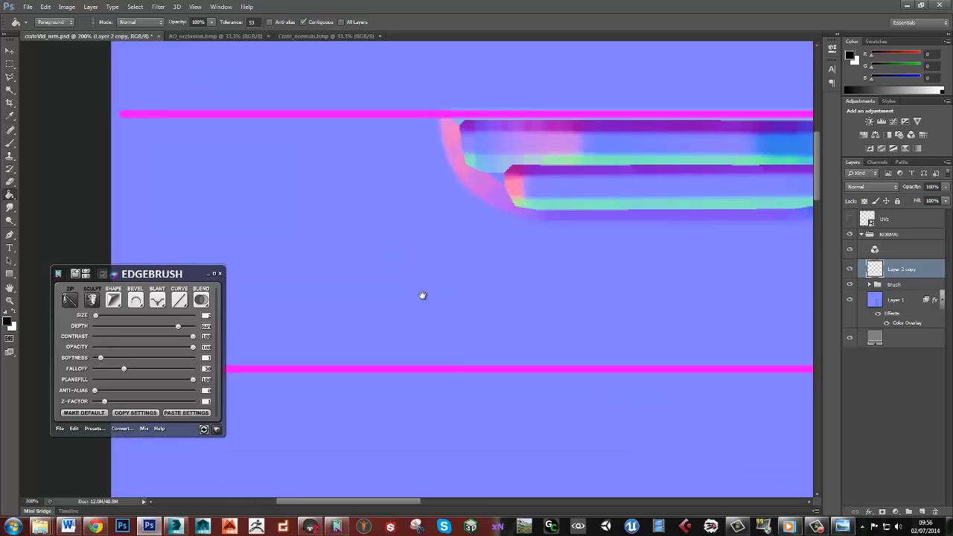
left_click_drag(421, 295, 472, 122)
left_click_drag(423, 302, 473, 281)
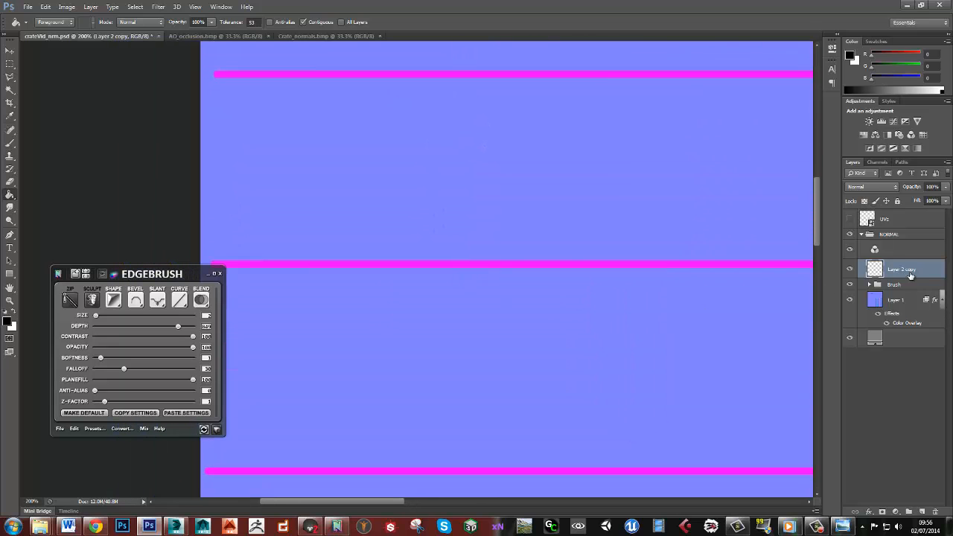
- Inspect the seam ends down to the lower panel and move the nDo2 window clear of the texture
left_click(848, 270)
left_click_drag(515, 413, 507, 197)
left_click_drag(462, 297, 468, 305)
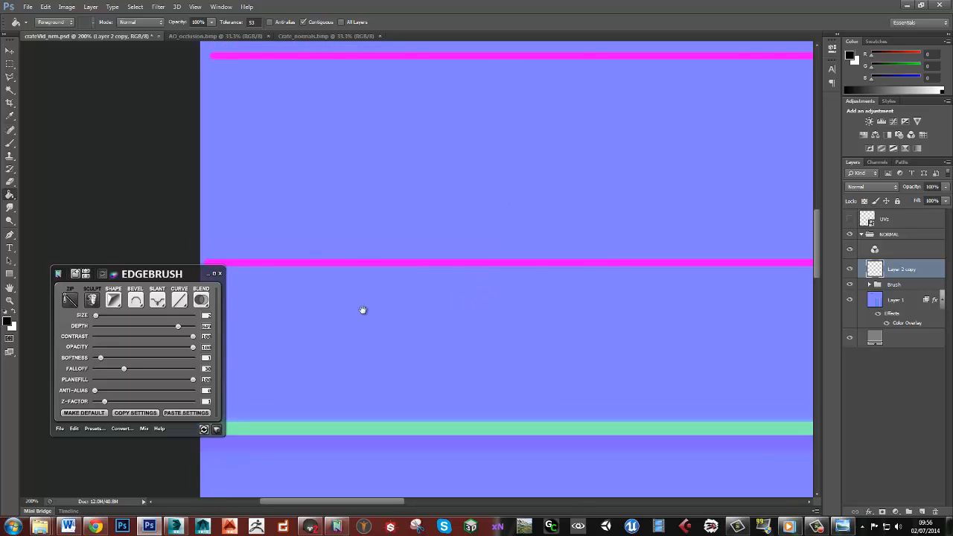
left_click_drag(156, 276, 111, 270)
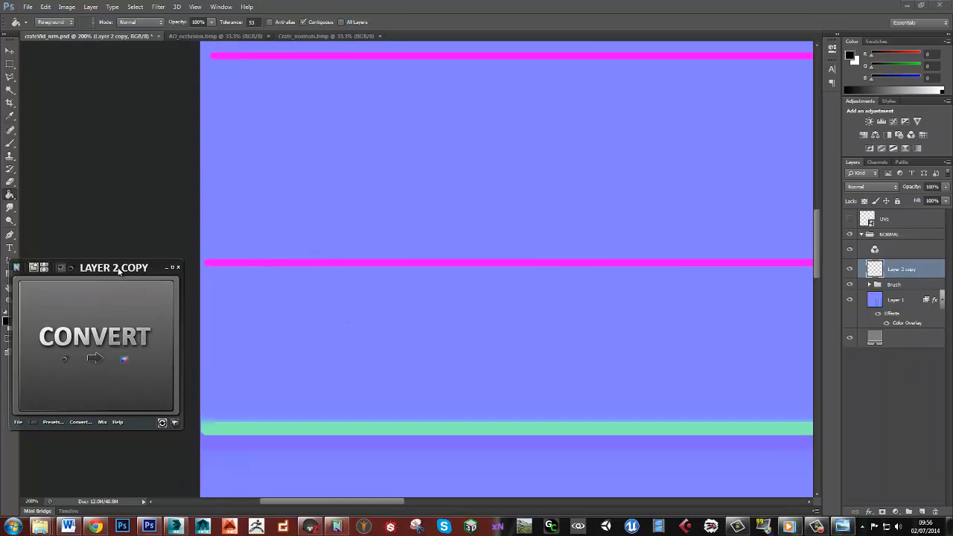
left_click(531, 358, "alt")
left_click(531, 358, "alt")
left_click(533, 358, "alt")
left_click_drag(634, 410, 498, 230)
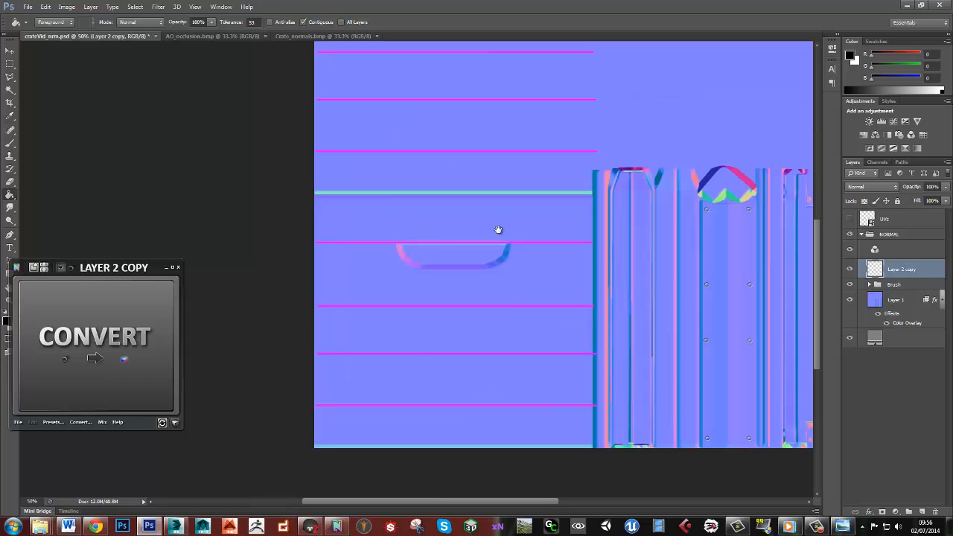
key("m")
mouse_move(663, 468)
left_mouse_down()
mouse_move(546, 413)
mouse_move(292, 217)
left_mouse_up()
key("Delete")
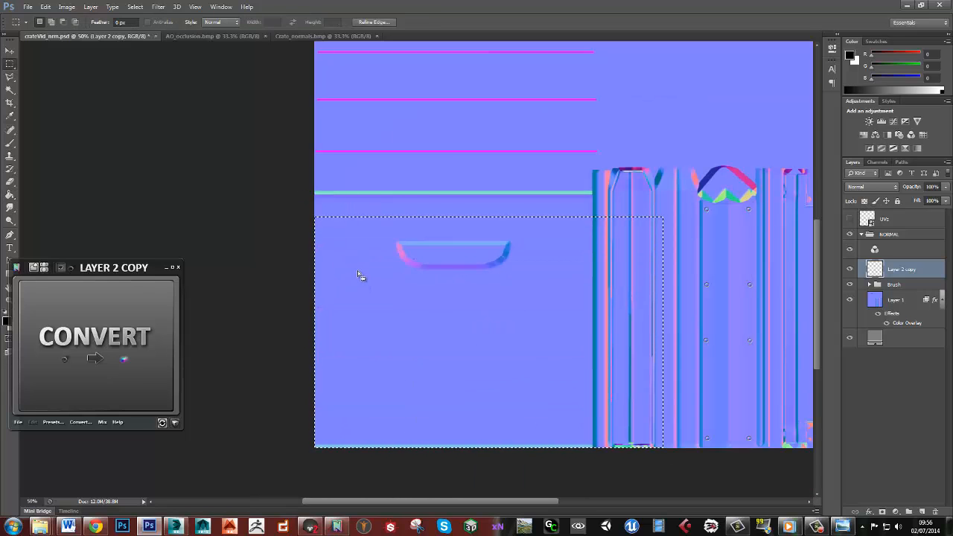
key("ctrl+z")
key("ctrl+d")
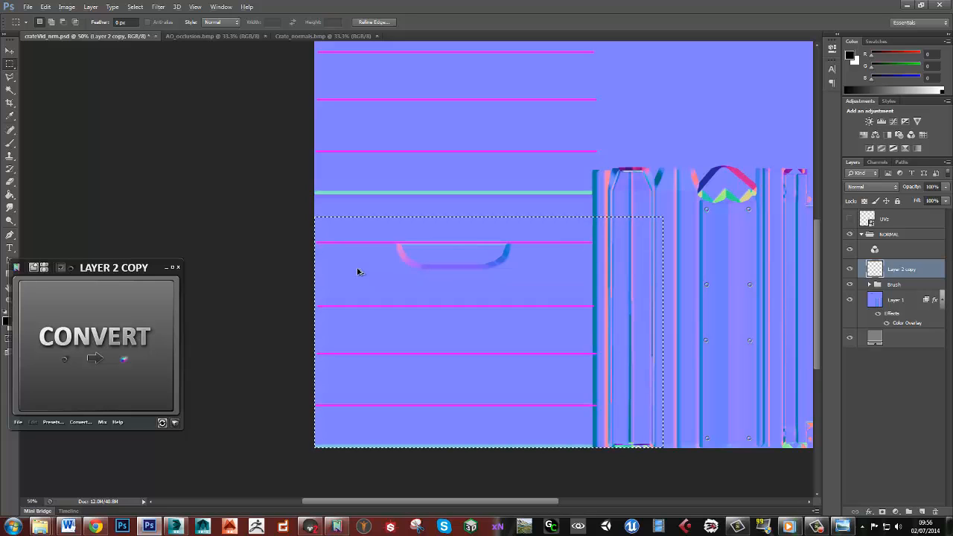
- Delete the lower panel's plank seams from Layer 2 copy, keeping only the upper panel's seams
key("alt+bracketright")
left_click_drag(716, 467, 238, 210)
key("Delete")
left_click(476, 285)
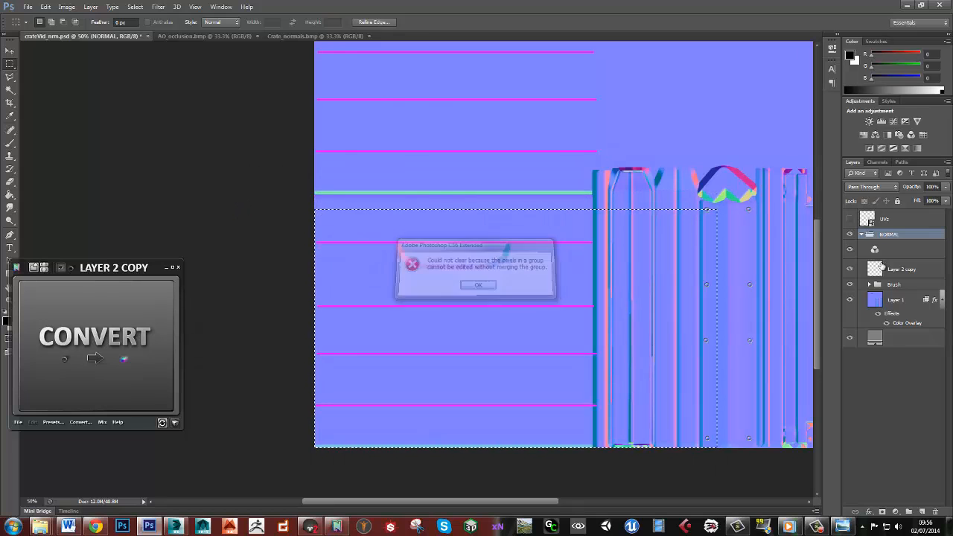
left_click(906, 270)
key("Delete")
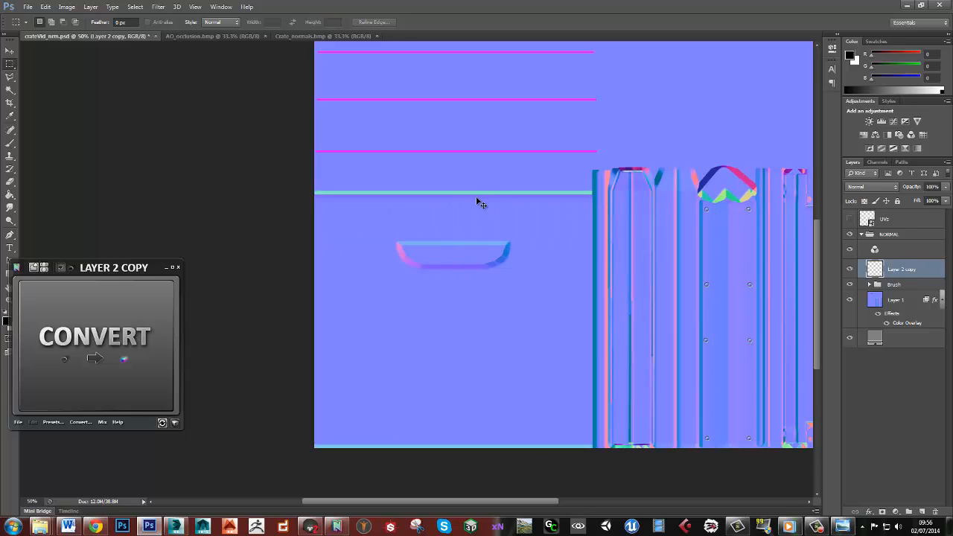
- Erase irregular nicks with a 7 px eraser along the underside of the upper panel's lowest seam, starting at its outer end
left_click_drag(477, 199, 514, 325)
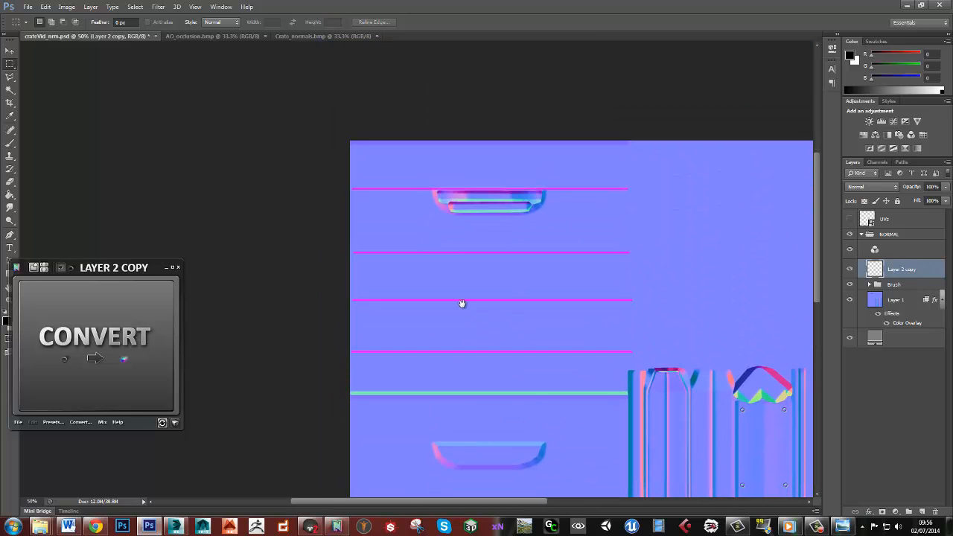
scroll(462, 305, "up", 1, "alt")
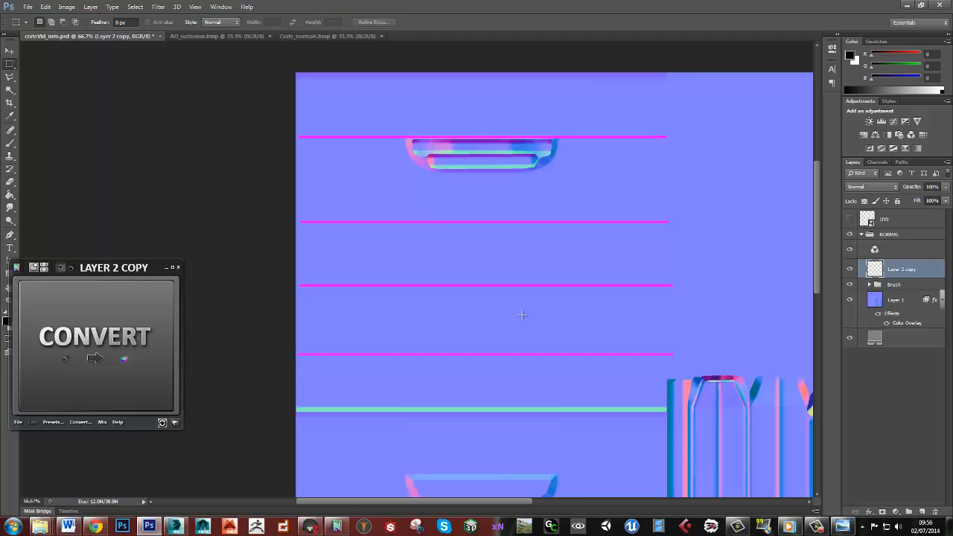
left_click(449, 341, "ctrl")
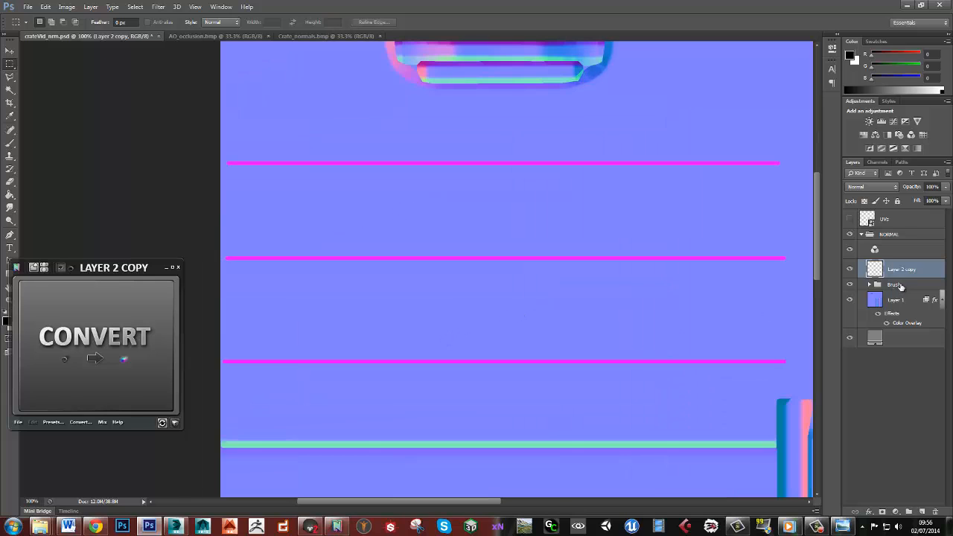
key("e")
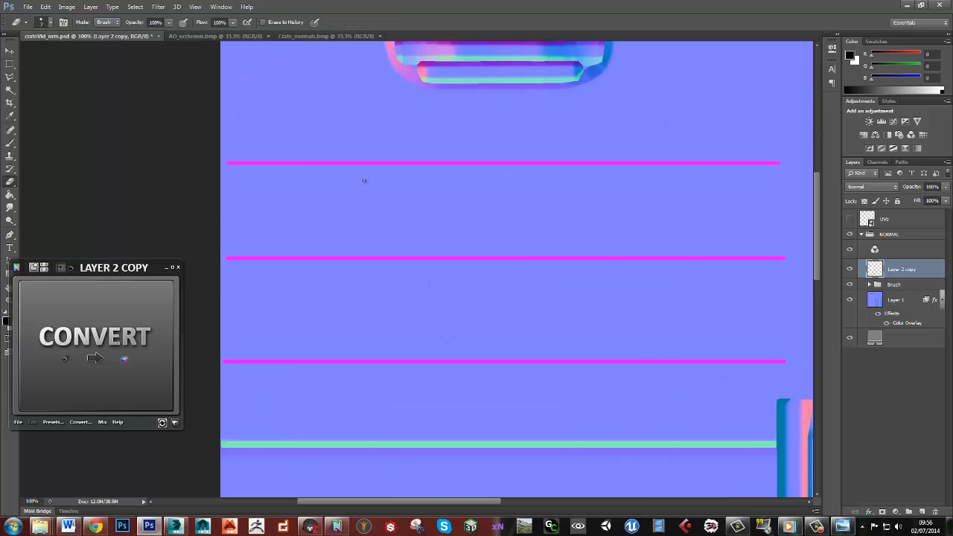
left_click(64, 22)
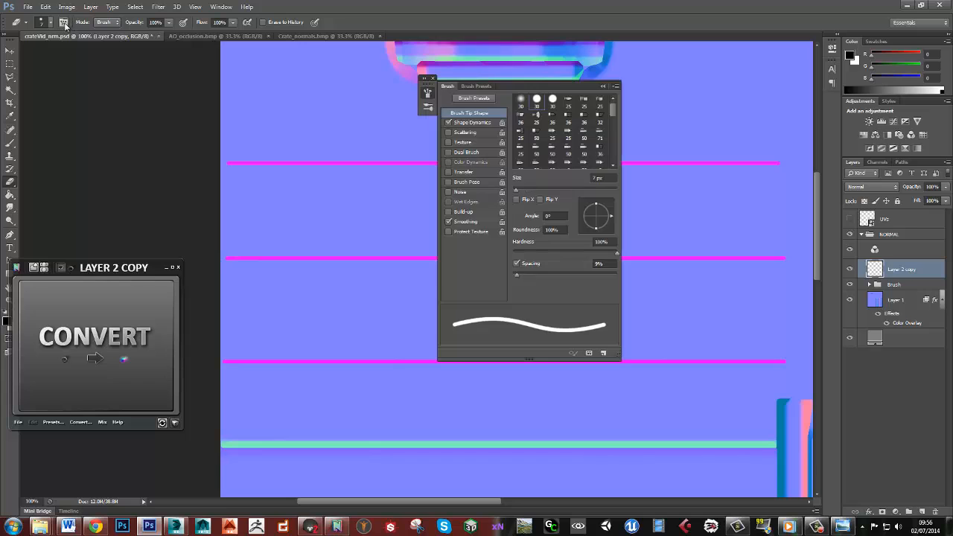
left_click(602, 87)
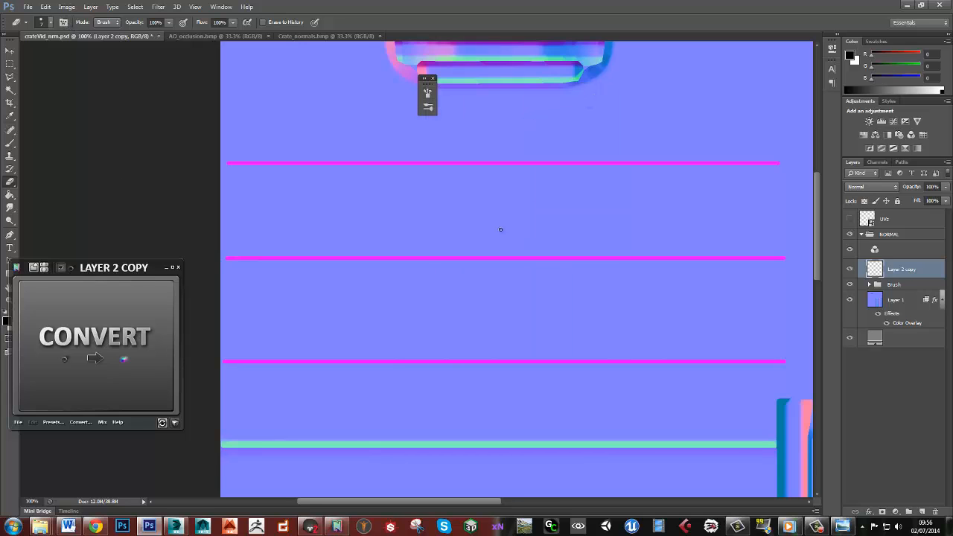
left_click(339, 425, "ctrl")
left_click(331, 419, "ctrl")
left_click_drag(326, 394, 635, 377)
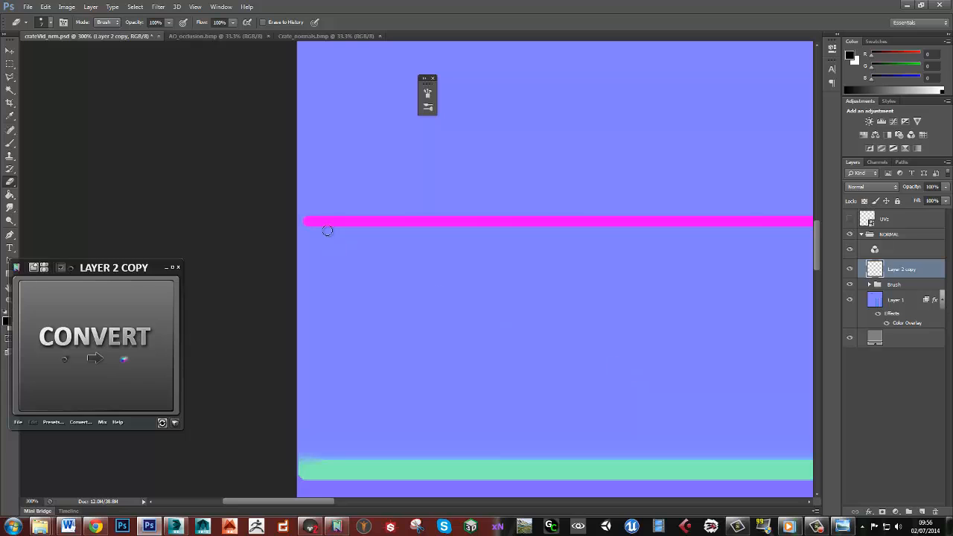
mouse_move(323, 229)
left_mouse_down()
mouse_move(680, 235)
mouse_move(336, 256)
mouse_move(335, 230)
mouse_move(641, 235)
left_mouse_up()
left_click_drag(595, 252, 350, 245)
left_click_drag(379, 226, 569, 226)
mouse_move(588, 230)
left_mouse_down()
mouse_move(428, 235)
mouse_move(641, 231)
mouse_move(458, 228)
left_mouse_up()
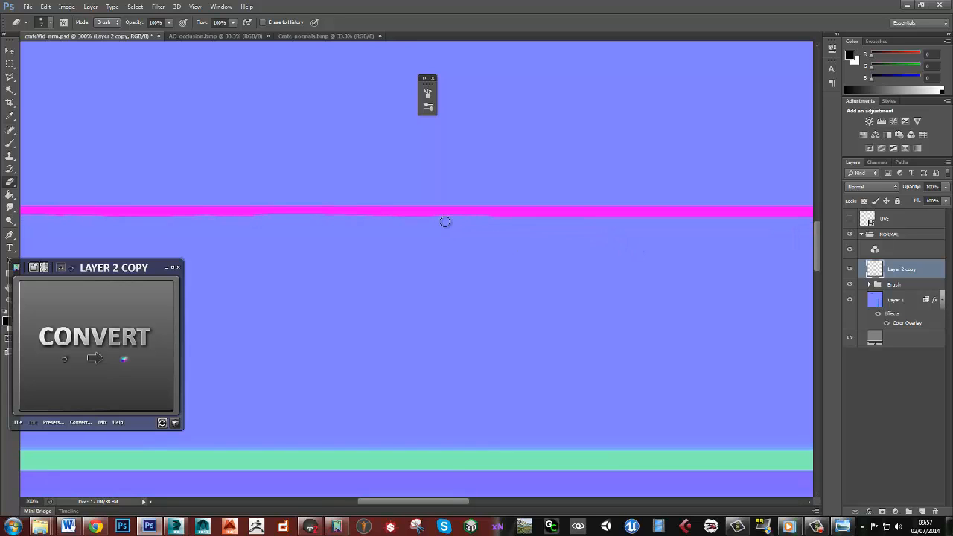
- Continue roughening the lowest seam's edges with the eraser up to its end beside the metal strips
left_click_drag(596, 289, 413, 271)
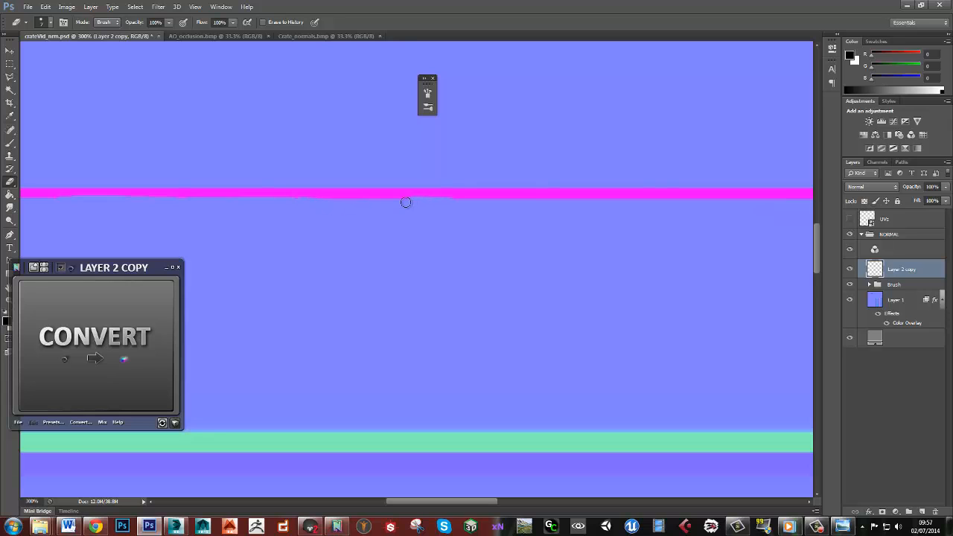
left_click_drag(405, 202, 313, 202)
left_click_drag(481, 253, 401, 245)
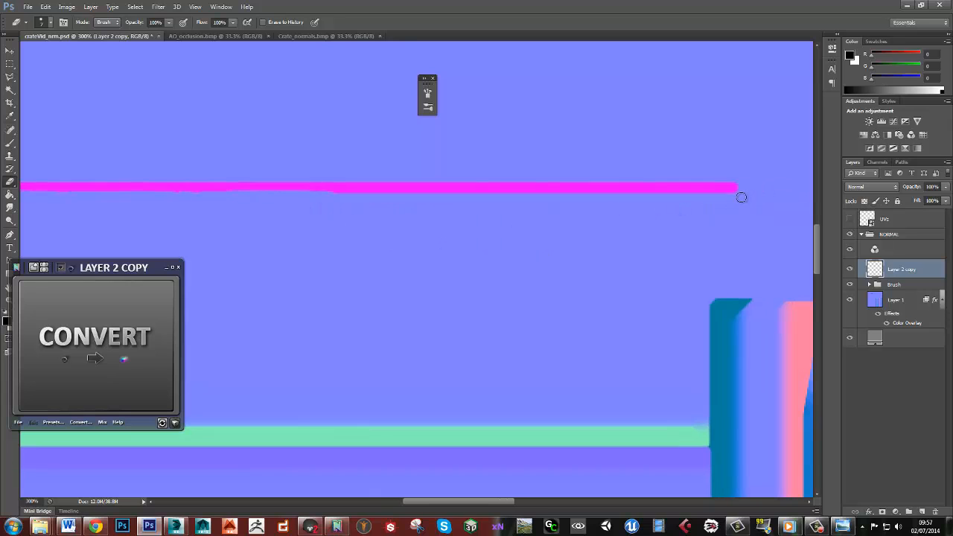
left_click_drag(643, 198, 310, 196)
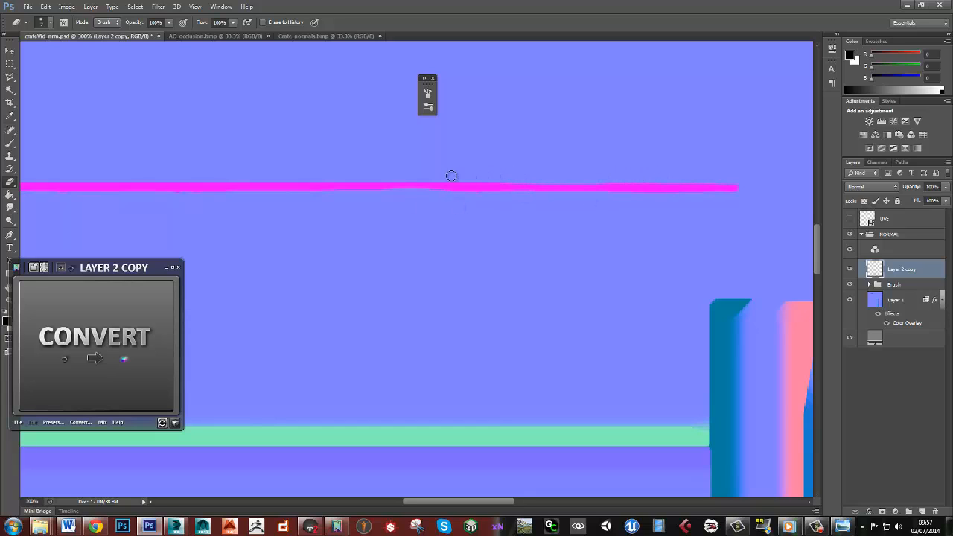
- Finish the lowest seam's uneven edges and roughen the upper panel's other plank seams with the eraser
mouse_move(439, 186)
left_mouse_down()
mouse_move(616, 200)
mouse_move(393, 196)
mouse_move(703, 217)
mouse_move(439, 215)
mouse_move(624, 213)
left_mouse_up()
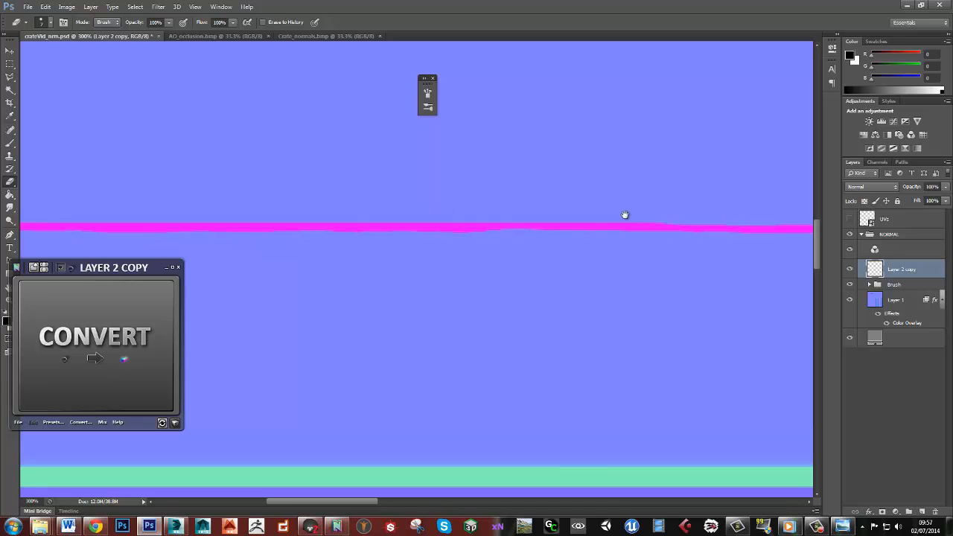
mouse_move(719, 219)
left_mouse_down()
mouse_move(268, 217)
mouse_move(679, 227)
mouse_move(424, 228)
mouse_move(626, 228)
left_mouse_up()
left_click_drag(693, 250, 209, 220)
scroll(451, 235, "down", 2, "alt")
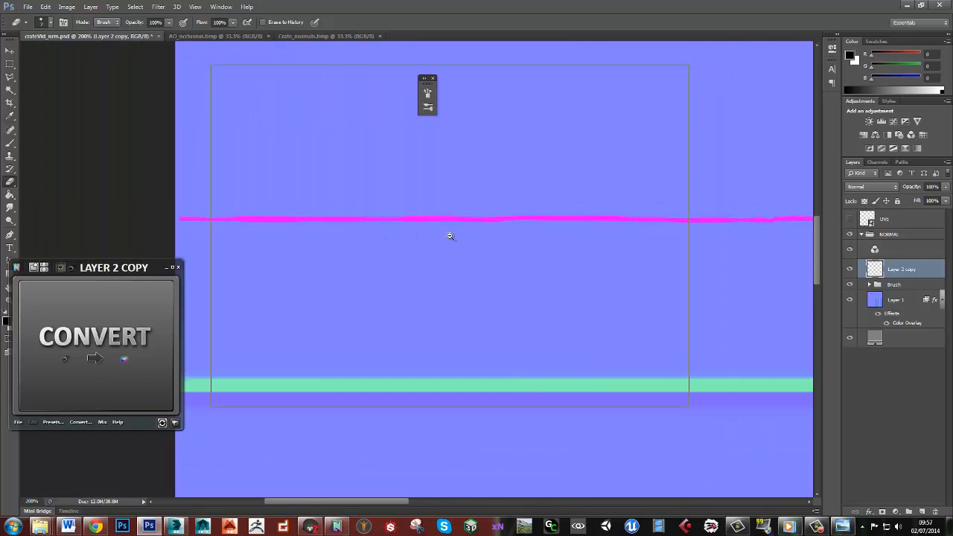
left_click_drag(598, 255, 432, 251)
scroll(433, 251, "down", 1, "alt")
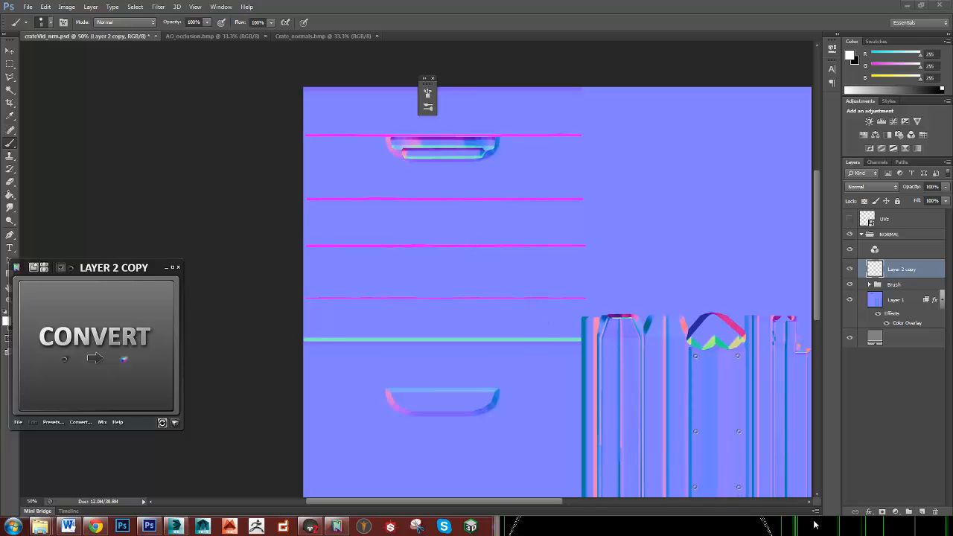
- Examine the crate reference photo up close for the plank gap's shape and softness, and return to the normal map
left_click(488, 237, "ctrl")
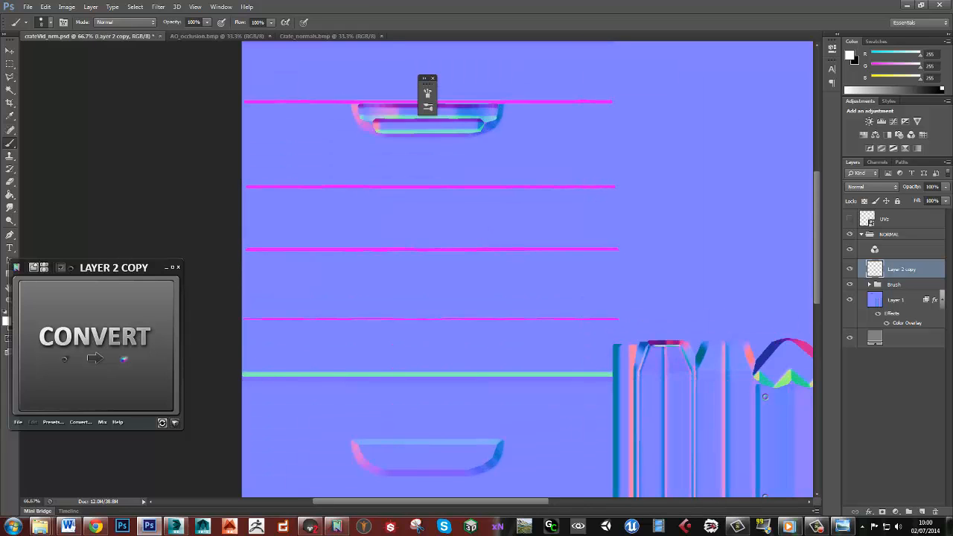
left_click_drag(519, 15, 519, 0)
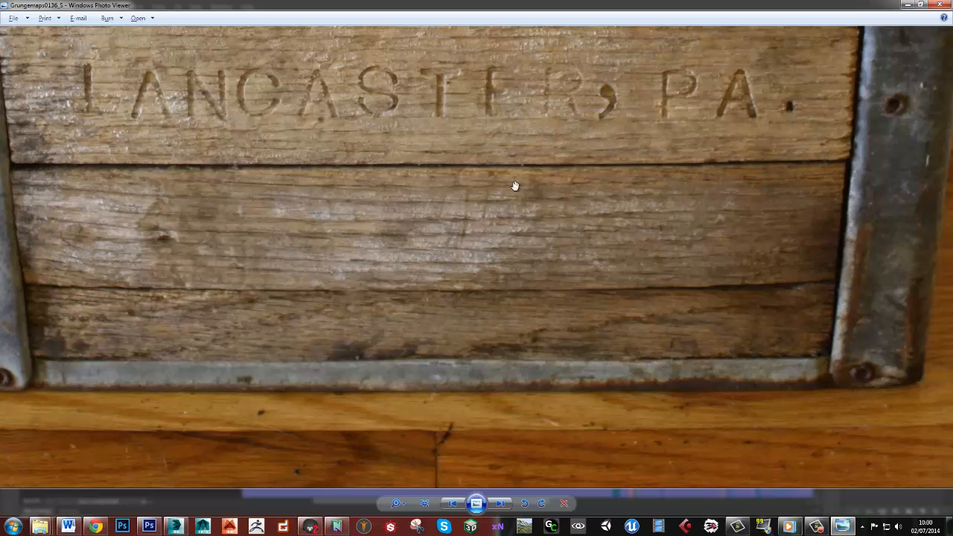
scroll(261, 180, "up", 5)
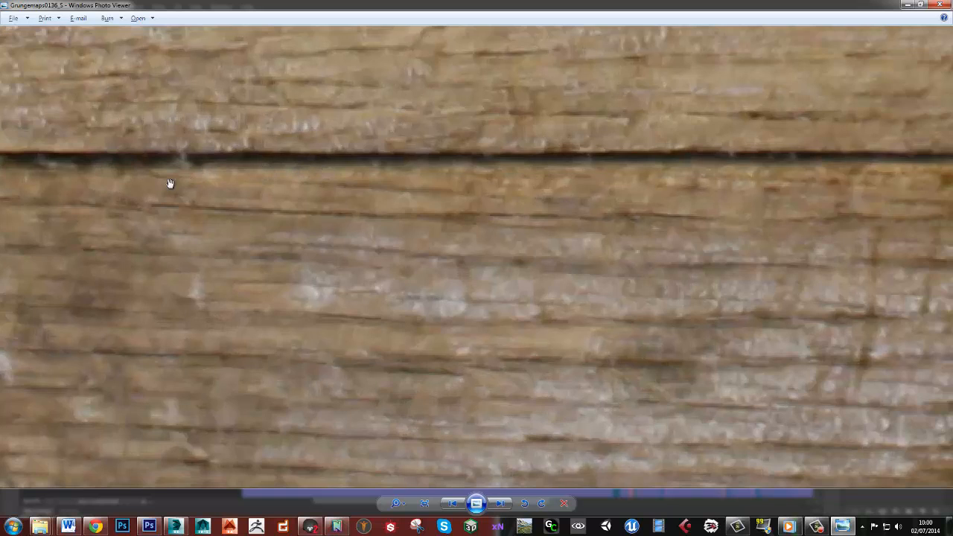
left_click_drag(170, 184, 582, 213)
left_click_drag(209, 176, 402, 196)
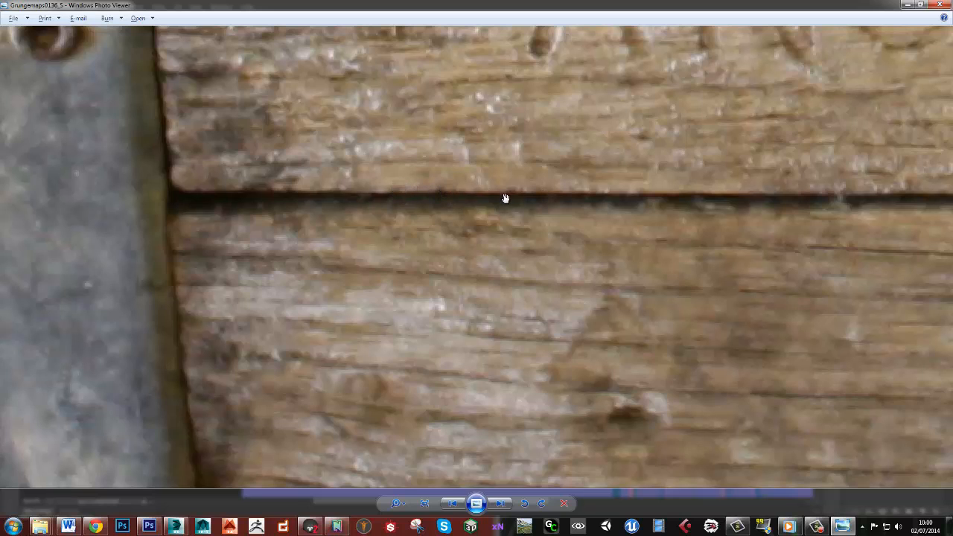
left_click_drag(494, 234, 113, 193)
scroll(468, 260, "down", 3)
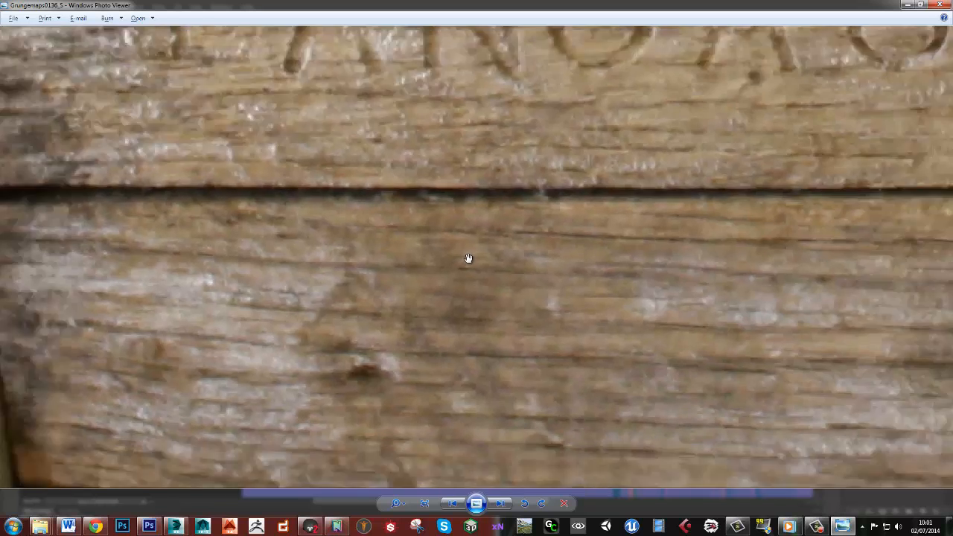
double_click(625, 5)
left_click_drag(769, 33, 952, 71)
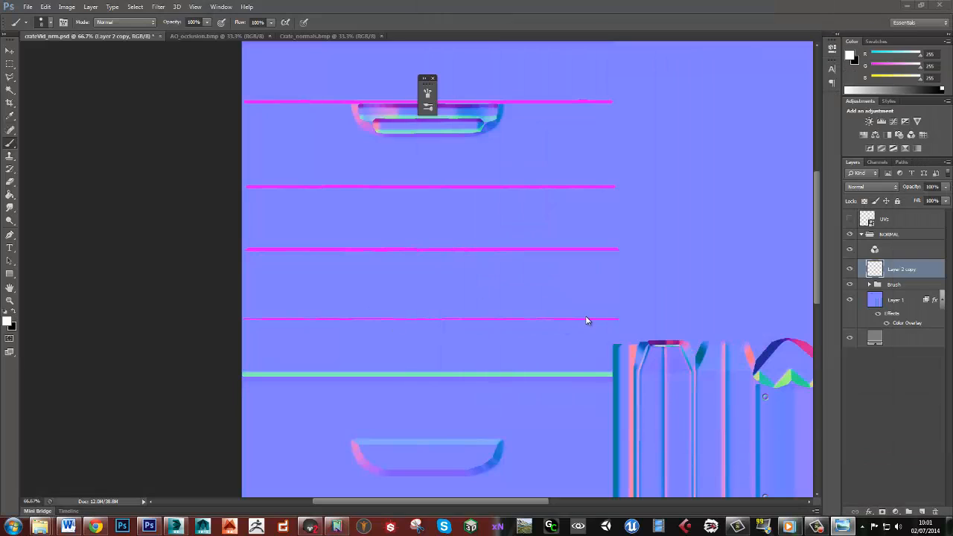
- Duplicate the roughened seam layer twice and hide all but the uppermost duplicate, Layer 2 copy 3
left_click(152, 337)
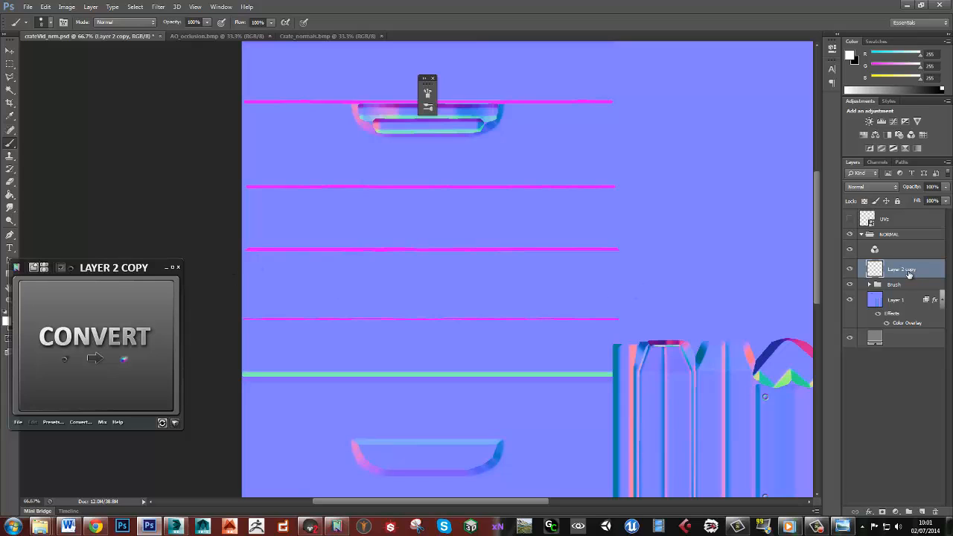
key("ctrl+j")
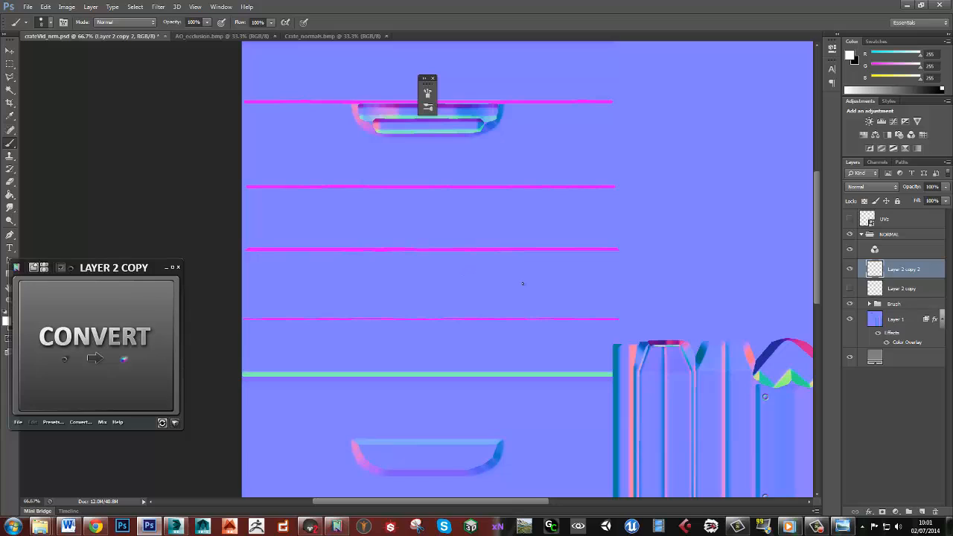
key("ctrl+j")
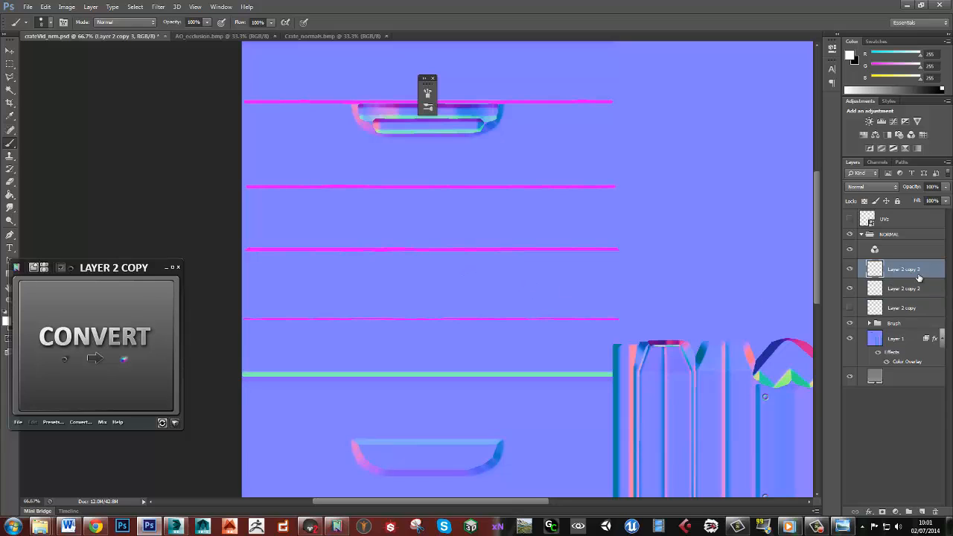
left_click(850, 269)
left_click(850, 288)
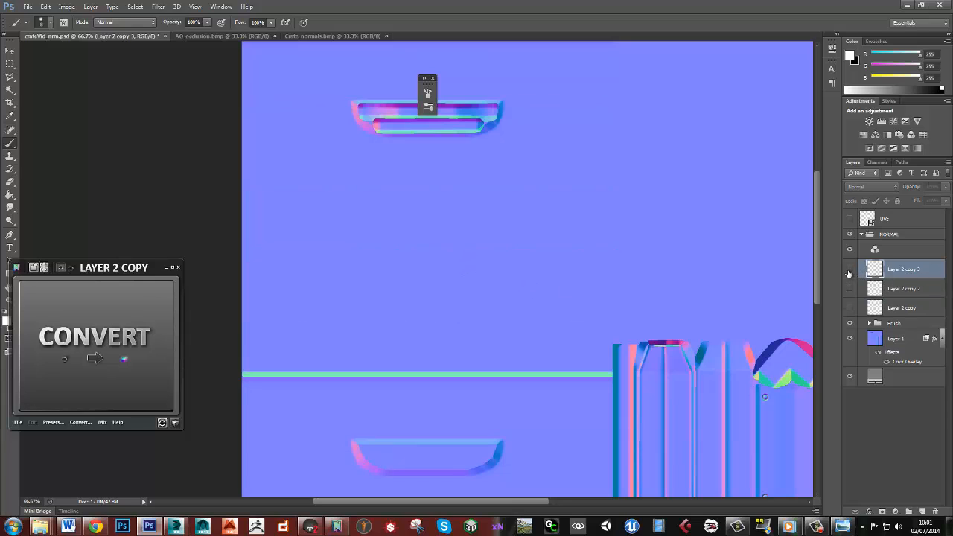
left_click(850, 270)
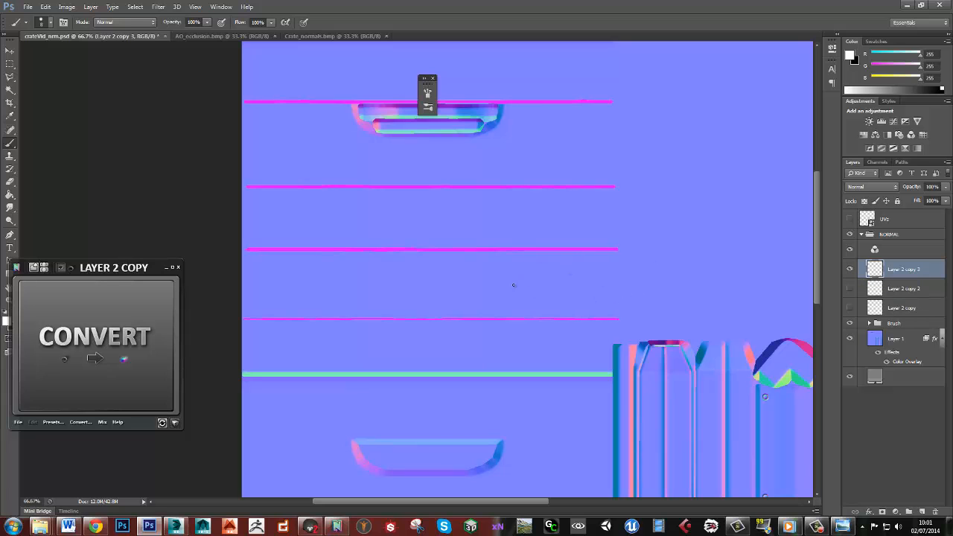
- Open the Gaussian Blur filter for Layer 2 copy 3
scroll(513, 284, "up", 1, "alt")
left_click_drag(504, 219, 589, 394)
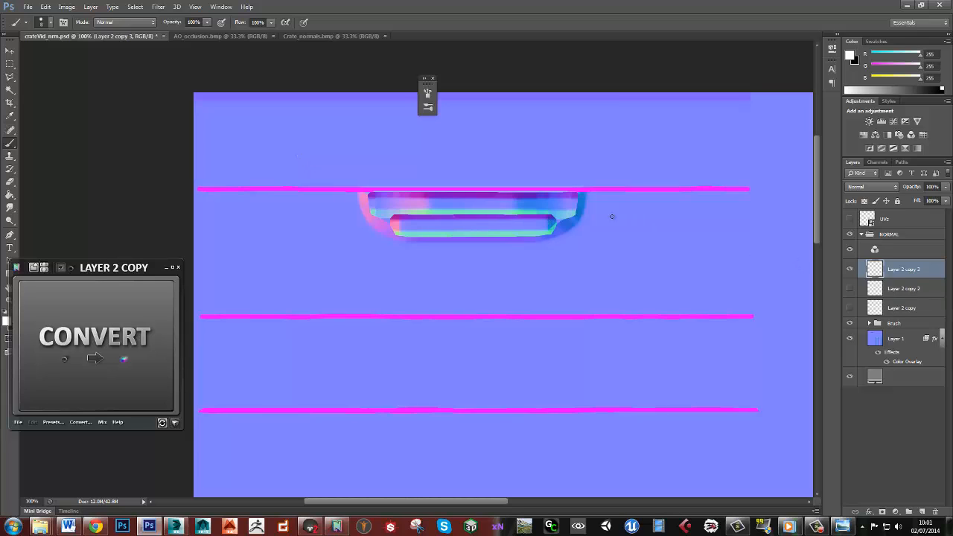
left_click(158, 6)
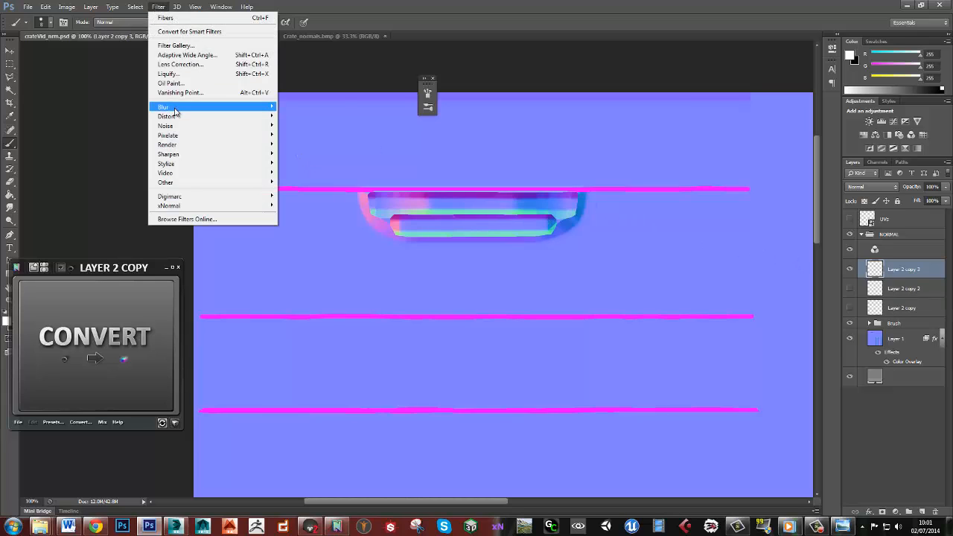
mouse_move(177, 108)
left_click(304, 177)
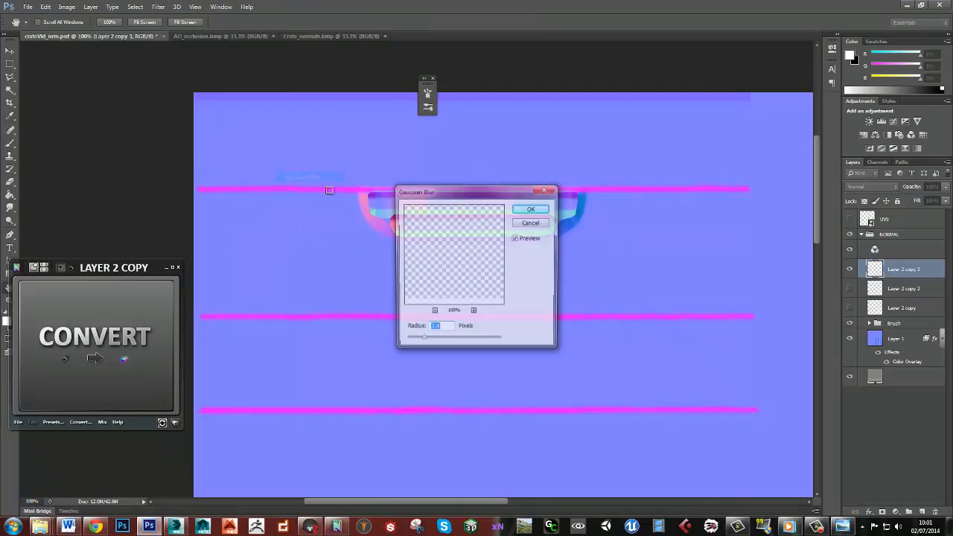
- Apply a Gaussian Blur to the magenta plank lines on Layer 2 copy 3
left_click(296, 326)
left_click_drag(473, 191, 546, 96)
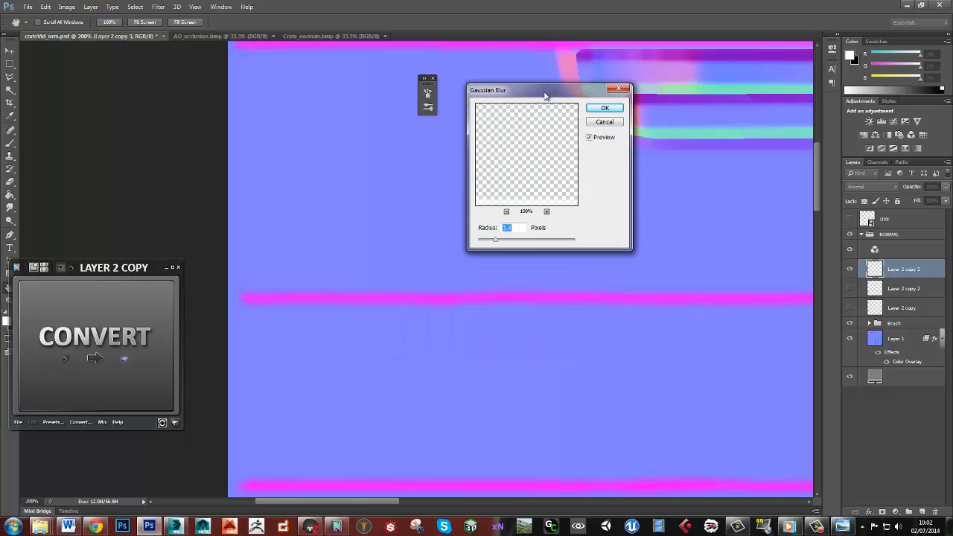
left_click_drag(497, 243, 494, 243)
left_click(603, 110)
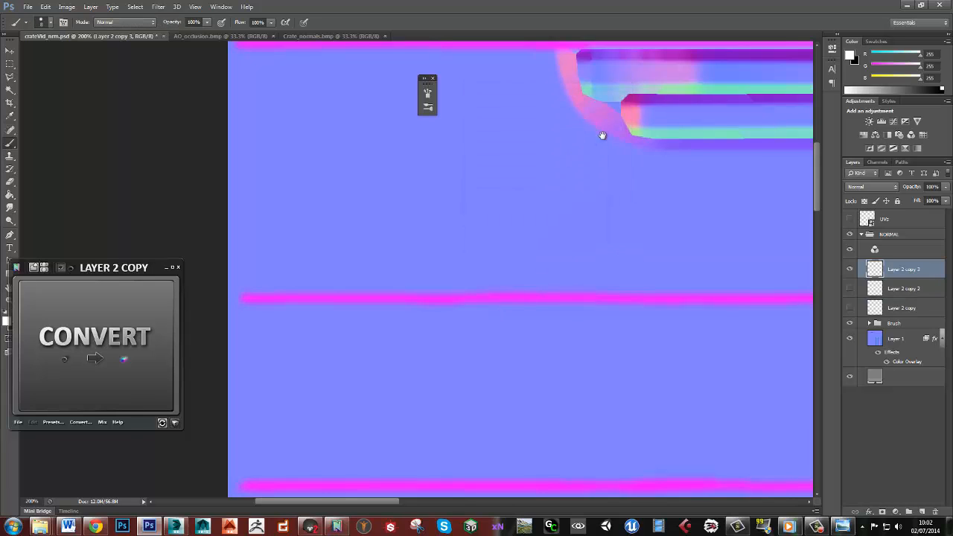
left_click_drag(601, 134, 530, 268)
key("b")
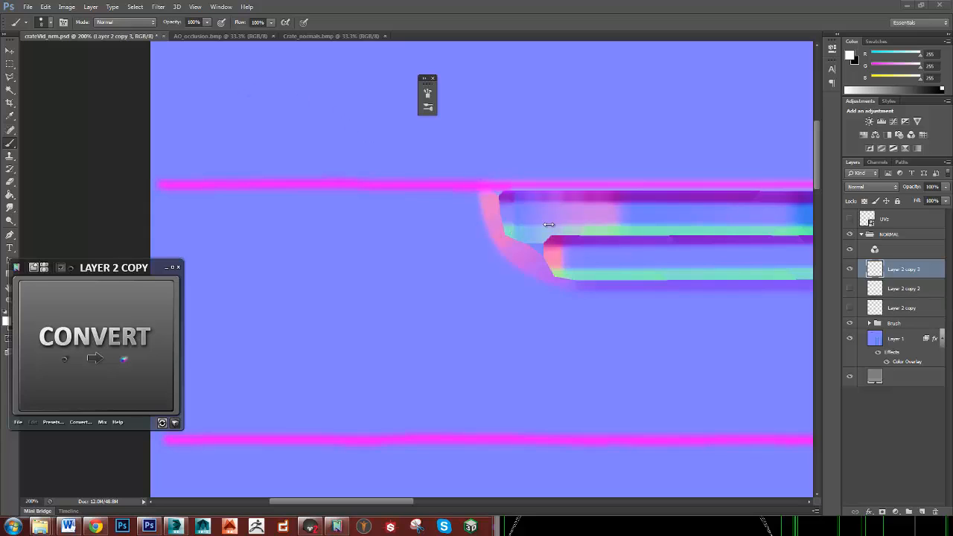
- Apply the Fibers render filter at maximum strength to the blurred plank lines on Layer 2 copy 3
left_click(160, 8)
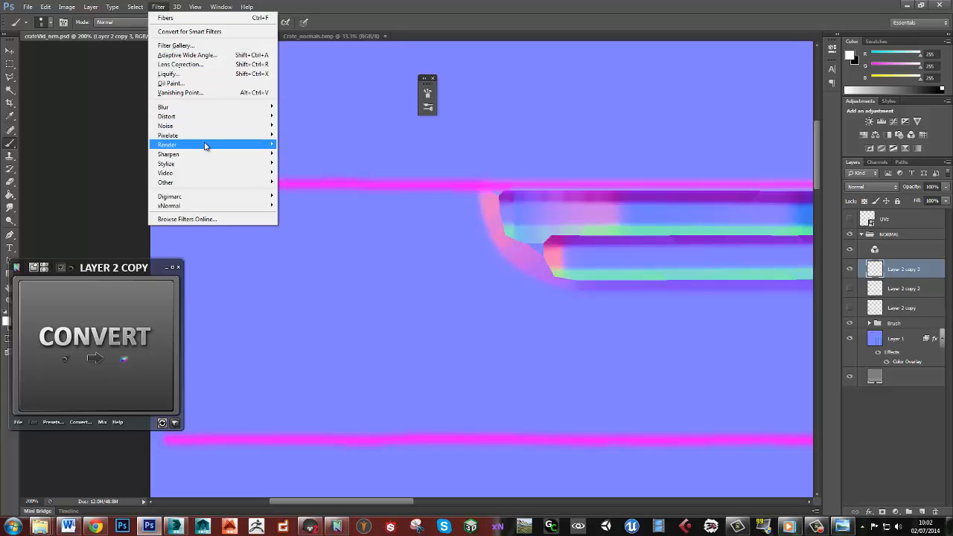
mouse_move(206, 144)
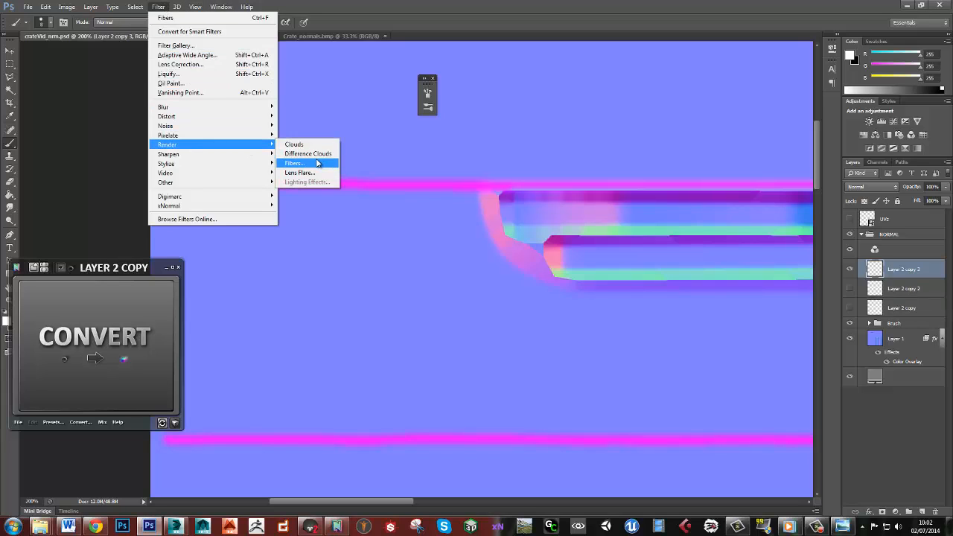
left_click(295, 163)
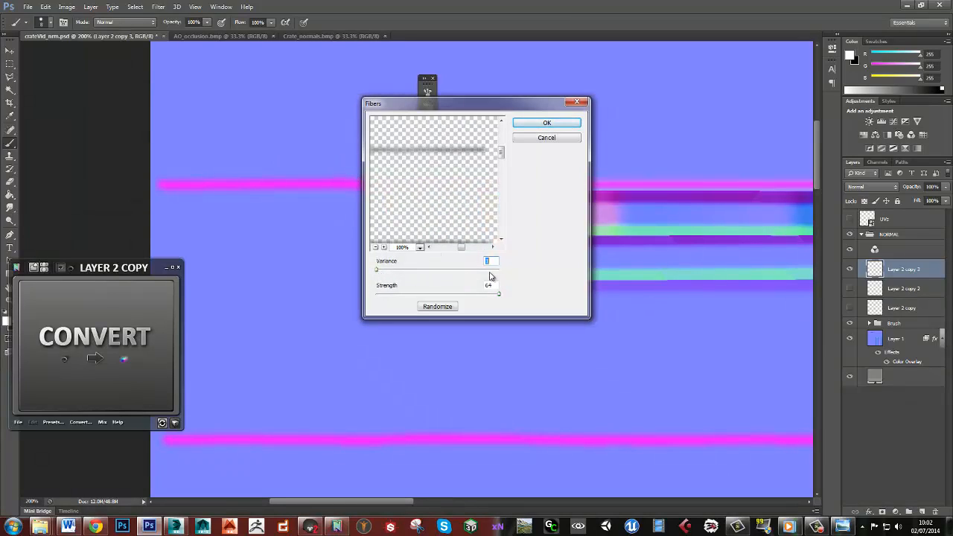
left_click_drag(499, 294, 422, 298)
left_click_drag(376, 293, 594, 293)
left_click(531, 123)
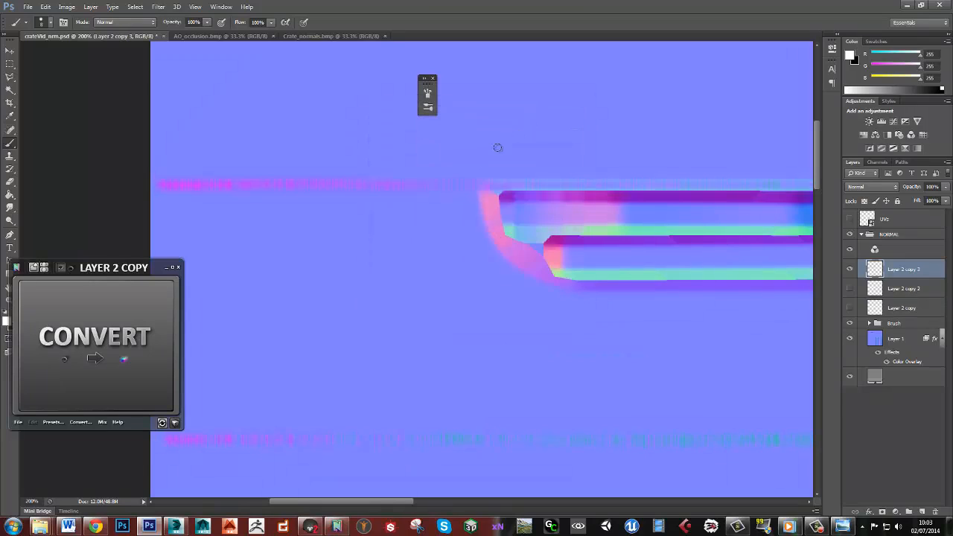
- Examine the fibered plank lines and compare them with the wooden crate reference photo, moving the photo off this screen
mouse_move(477, 392)
left_mouse_down()
mouse_move(400, 203)
mouse_move(589, 164)
left_mouse_up()
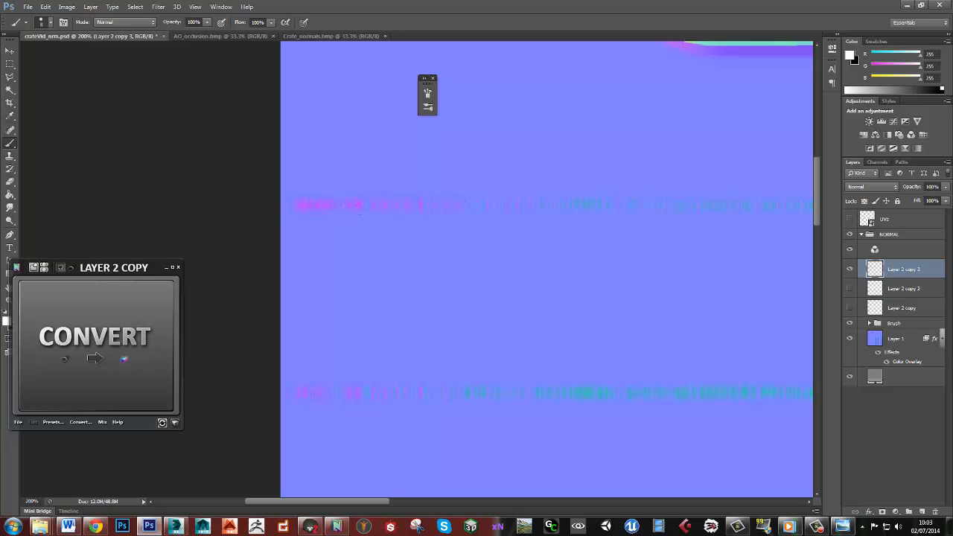
key("alt+Tab")
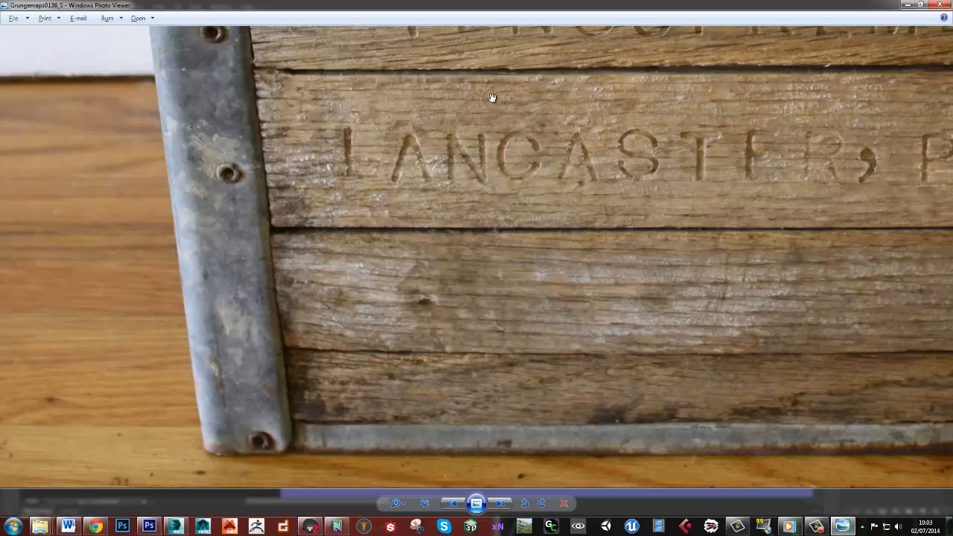
left_click_drag(452, 4, 952, 112)
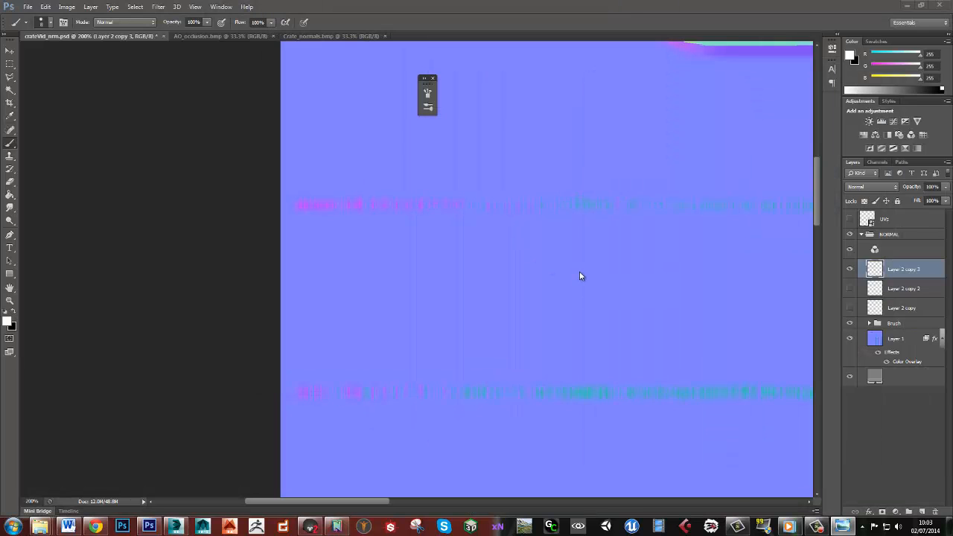
left_click_drag(658, 262, 346, 239)
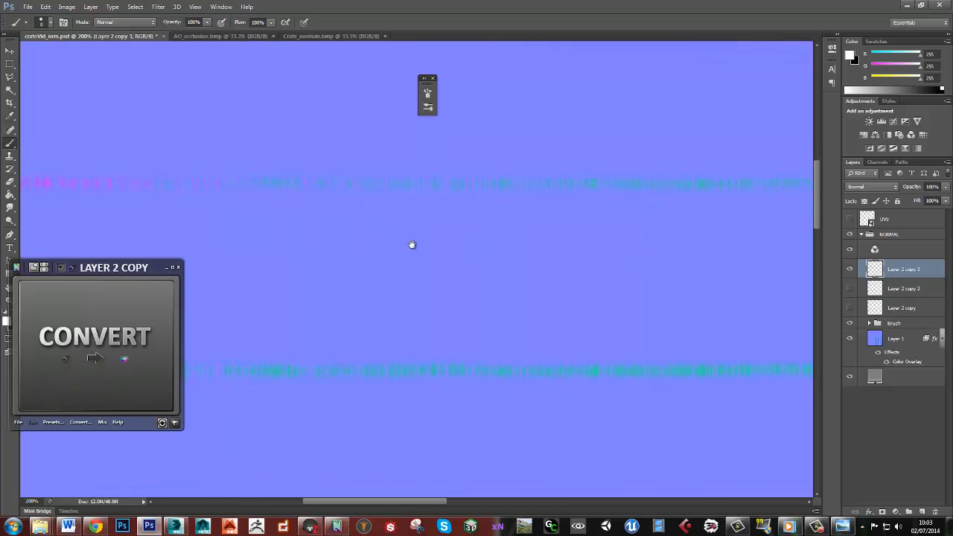
left_click(479, 246, "alt")
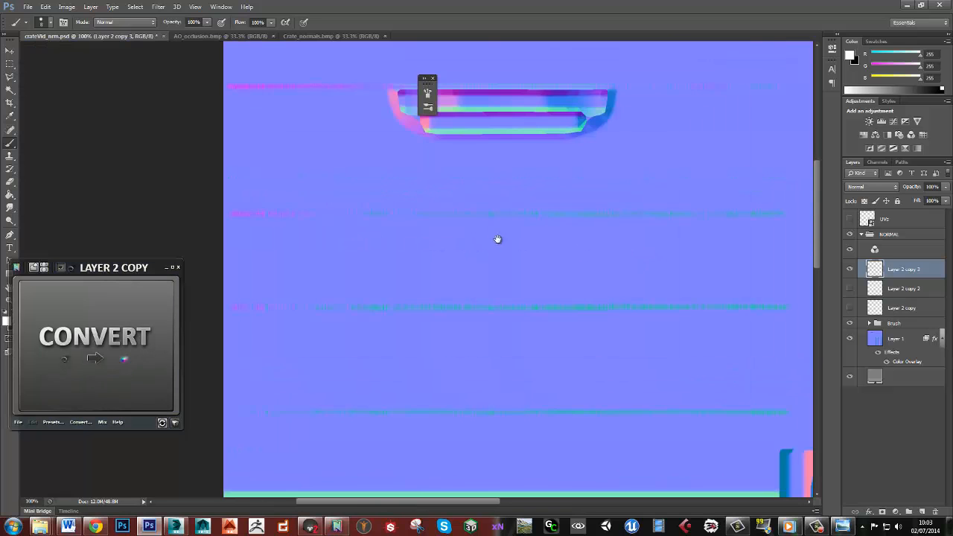
left_click_drag(498, 238, 454, 157)
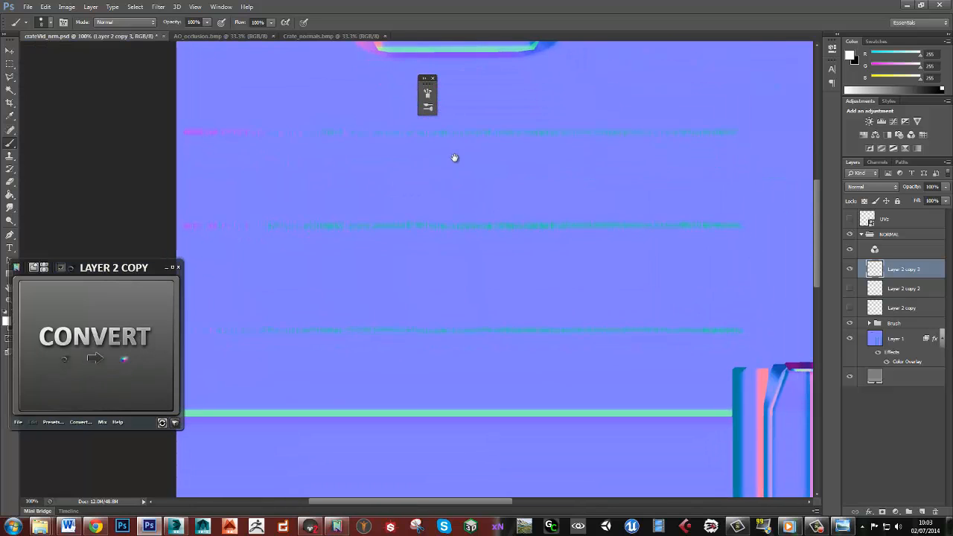
left_click(418, 231, "alt")
left_click(418, 211)
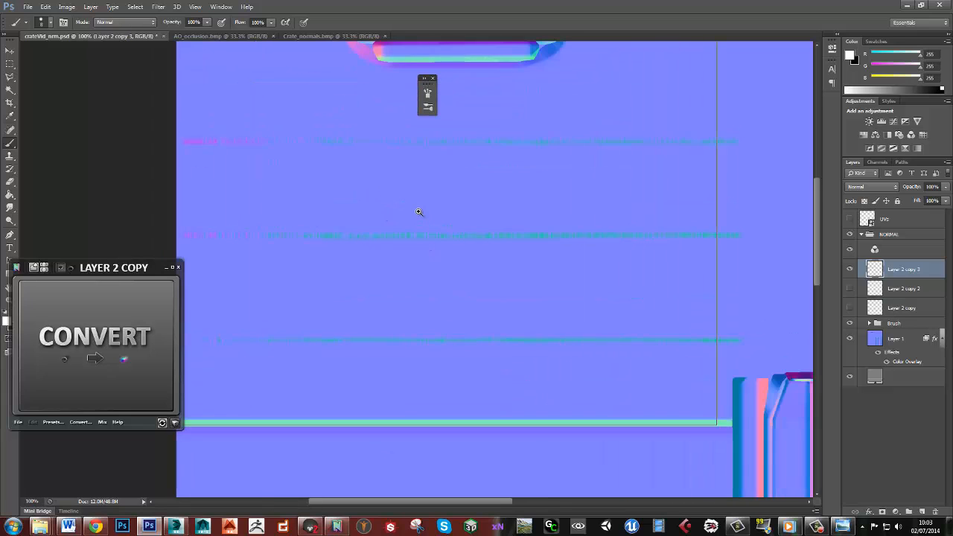
left_click(419, 211)
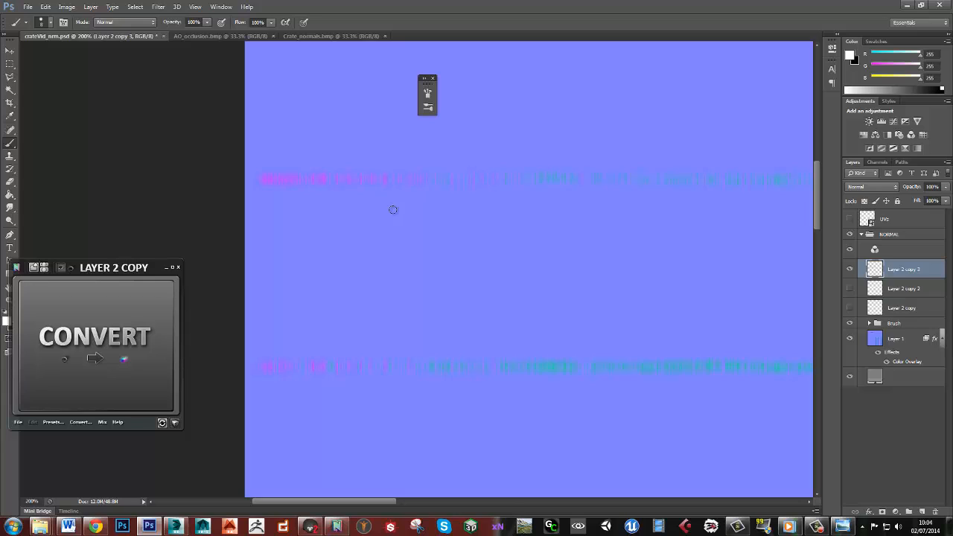
- Show Layer 2 copy 2 and place it above Layer 2 copy 3 in the NORMAL group
left_click(850, 289)
left_click(858, 290)
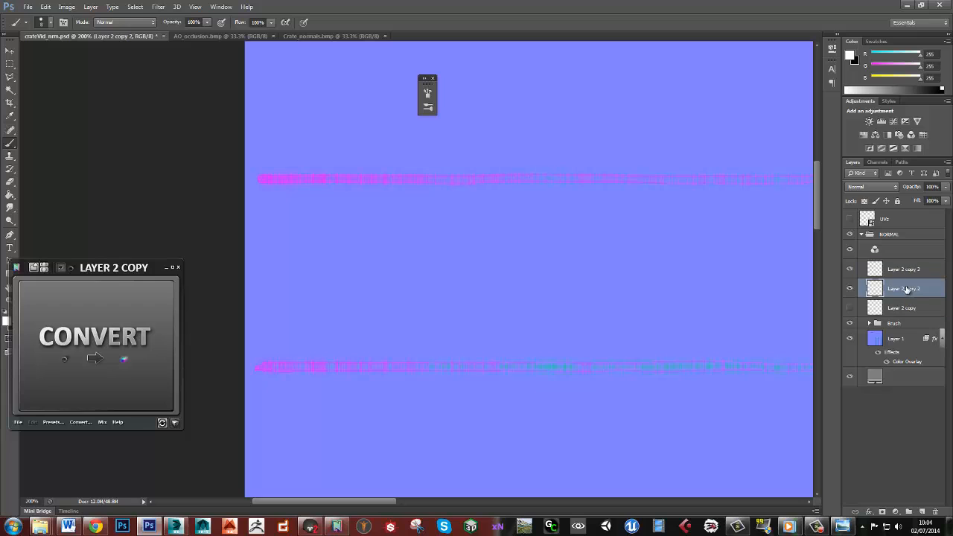
left_click(850, 289)
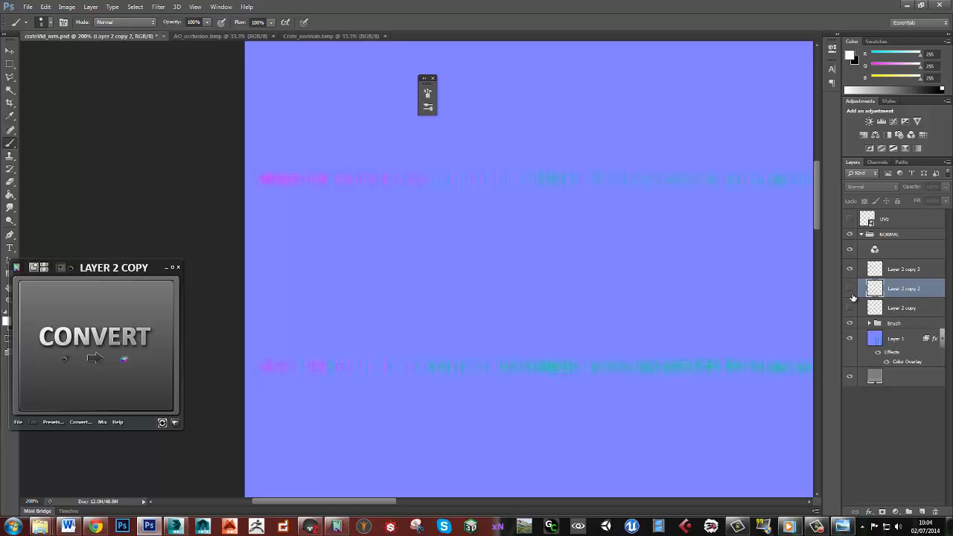
left_click(850, 290)
left_click_drag(916, 297, 908, 268)
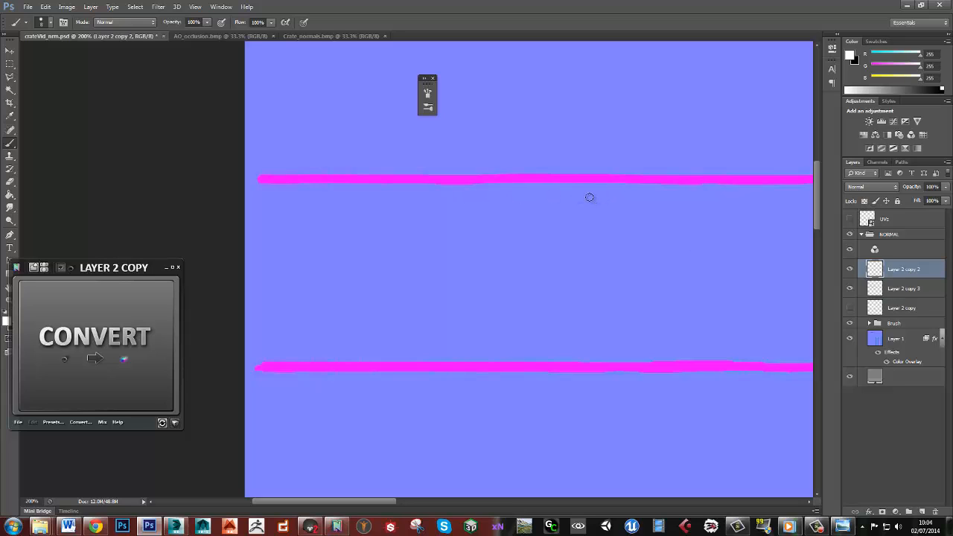
- Merge Layer 2 copy 2 and Layer 2 copy 3 into a single layer
left_click(541, 180, "ctrl")
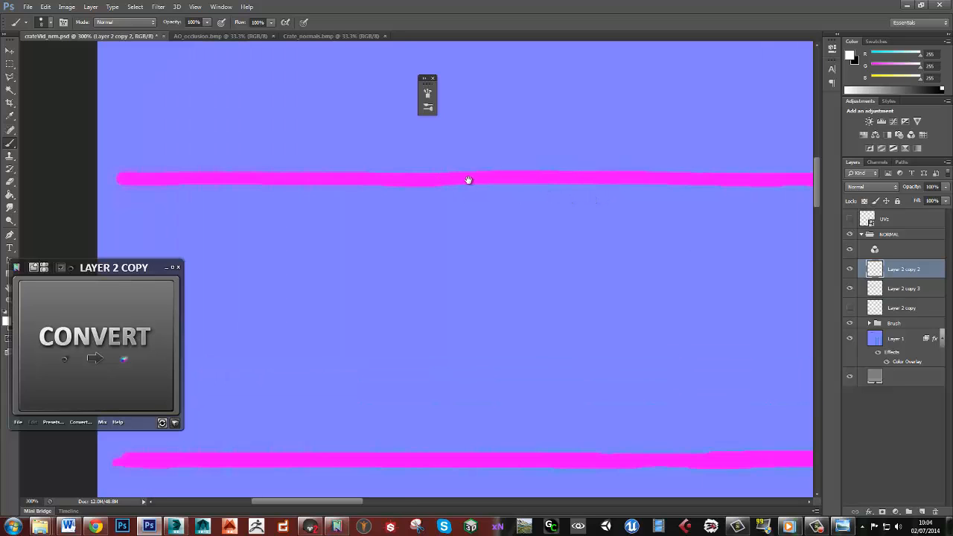
left_click_drag(618, 202, 506, 204)
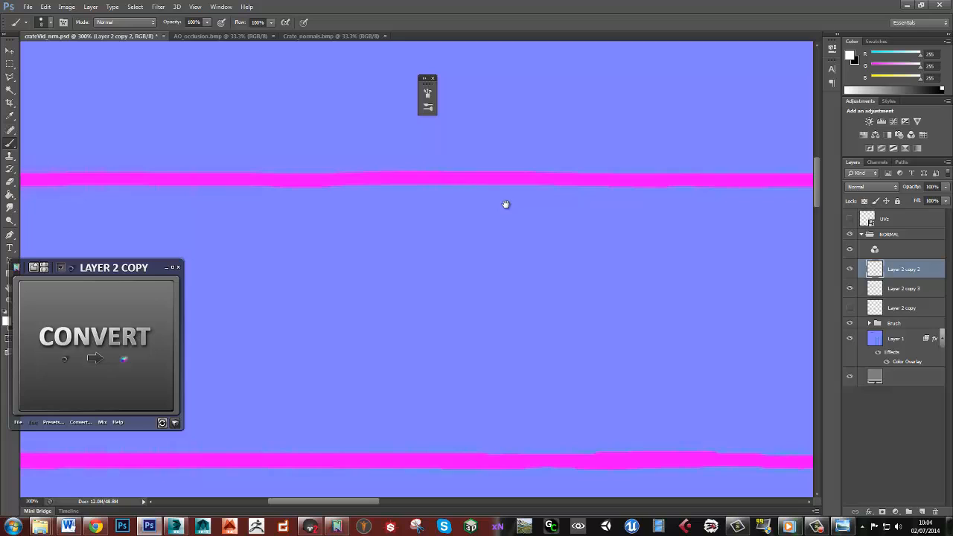
left_click(634, 226, "alt")
left_click(634, 226, "alt")
left_click_drag(574, 244, 457, 234)
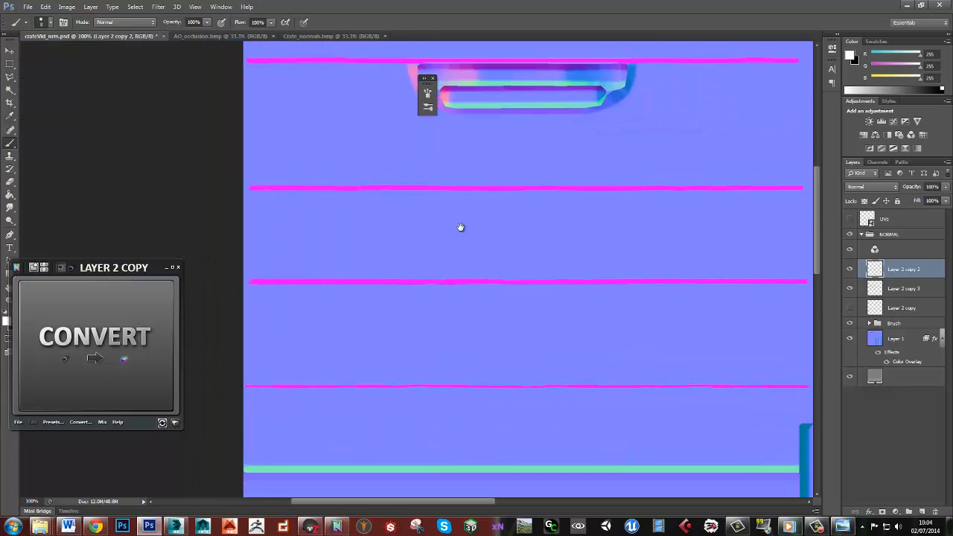
left_click(899, 292, "shift")
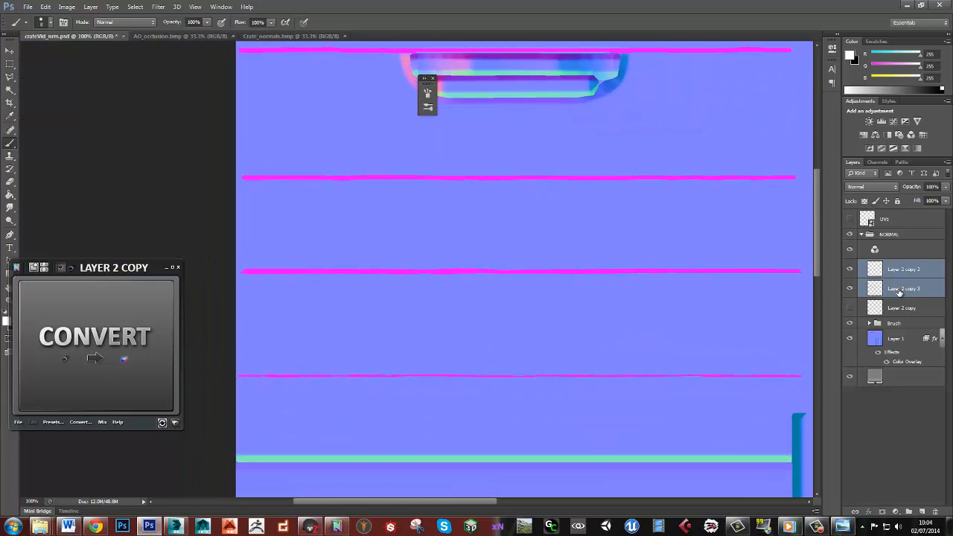
right_click(905, 293)
left_click(797, 361)
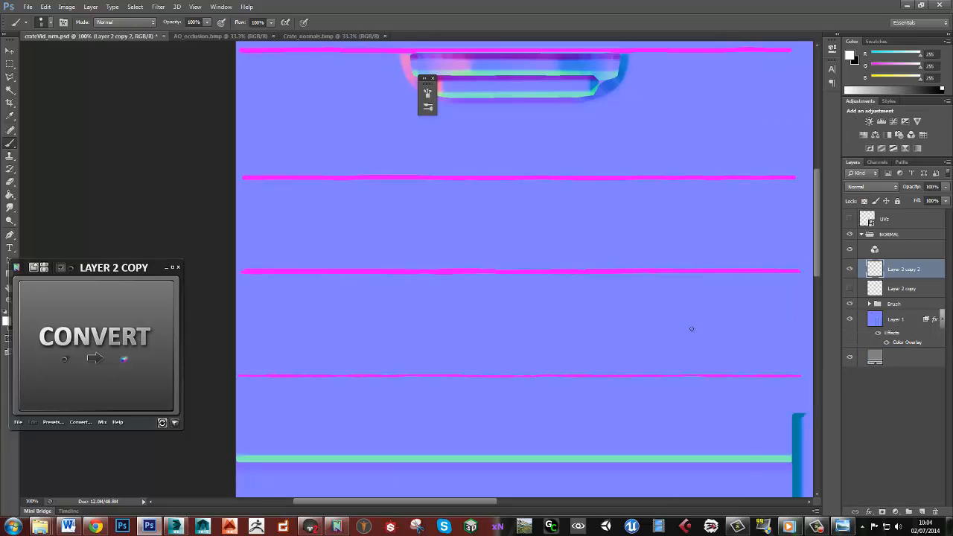
- Check the merged line layer by hiding and showing it, and convert it to a normal-map detail with the nDo converter
left_click(476, 196, "ctrl")
left_click(476, 196, "ctrl")
left_click_drag(405, 196, 775, 298)
left_click_drag(449, 274, 536, 280)
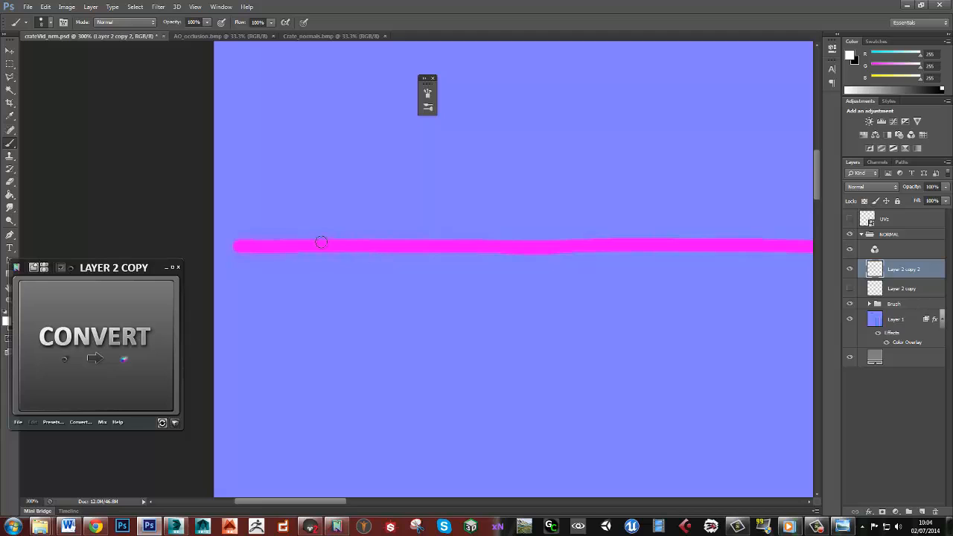
left_click(850, 269)
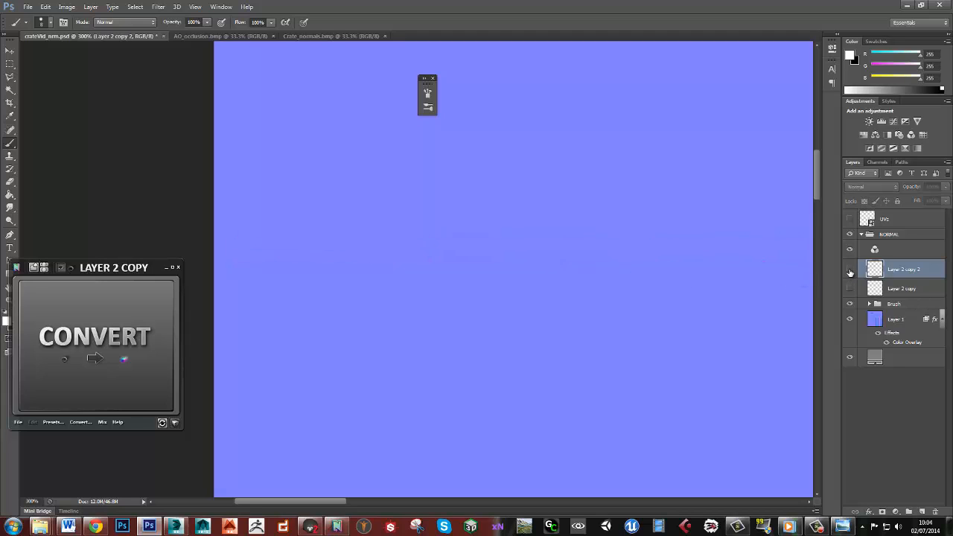
left_click(850, 269)
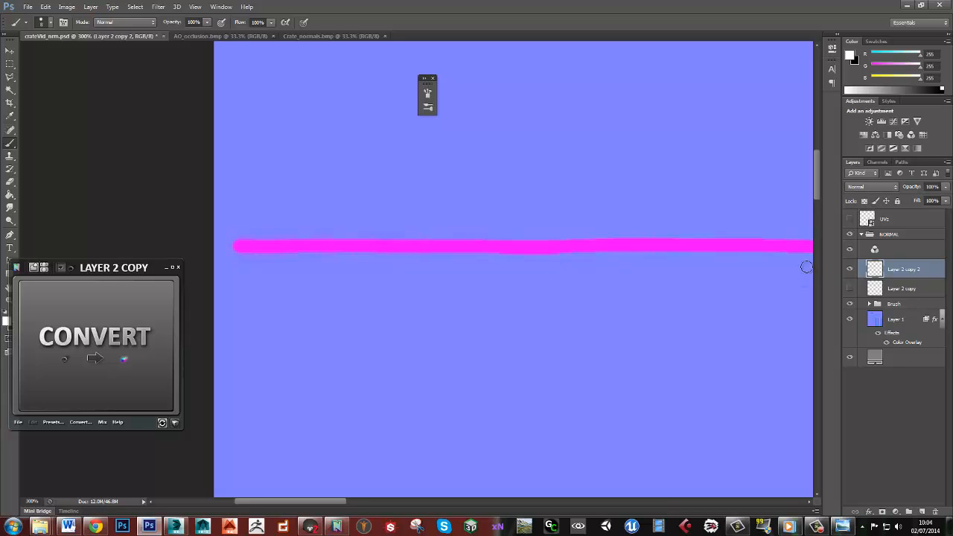
left_click(106, 386)
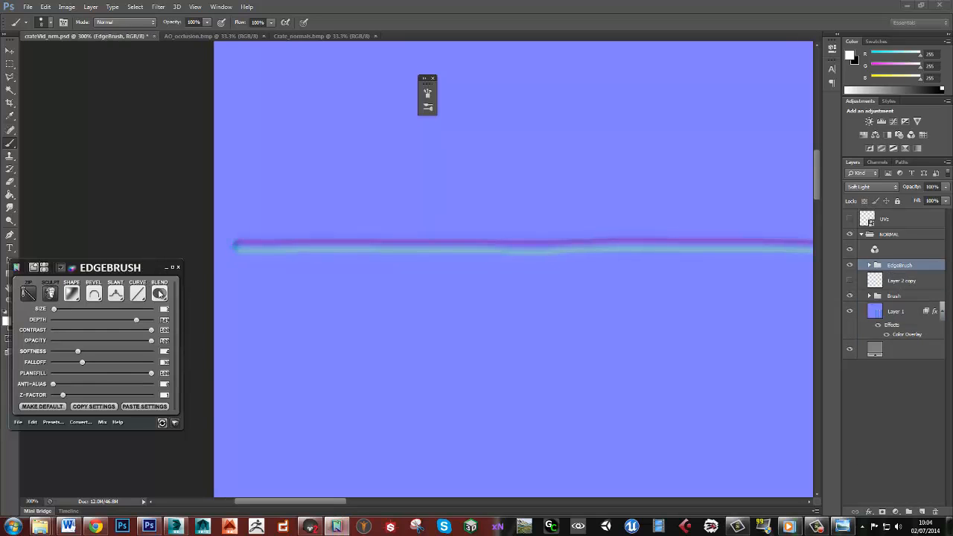
- Set the EdgeBrush blend mode to Overlay and its slant to Down so the bevel points inwards
left_click(161, 295)
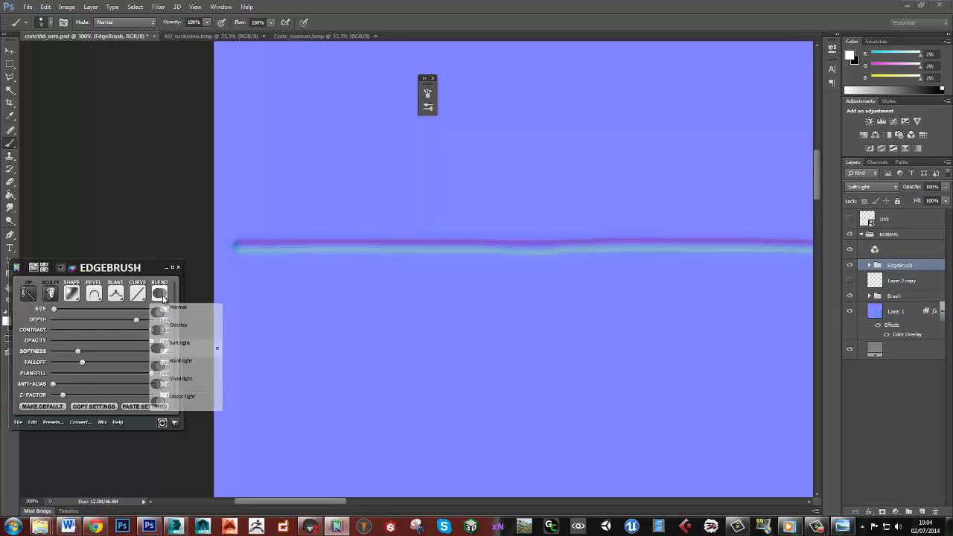
left_click(193, 329)
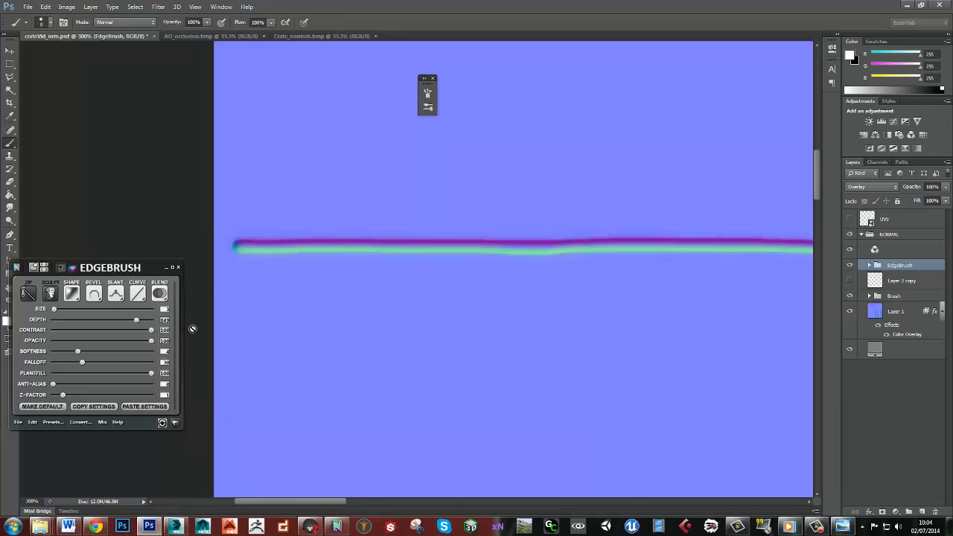
left_click(115, 295)
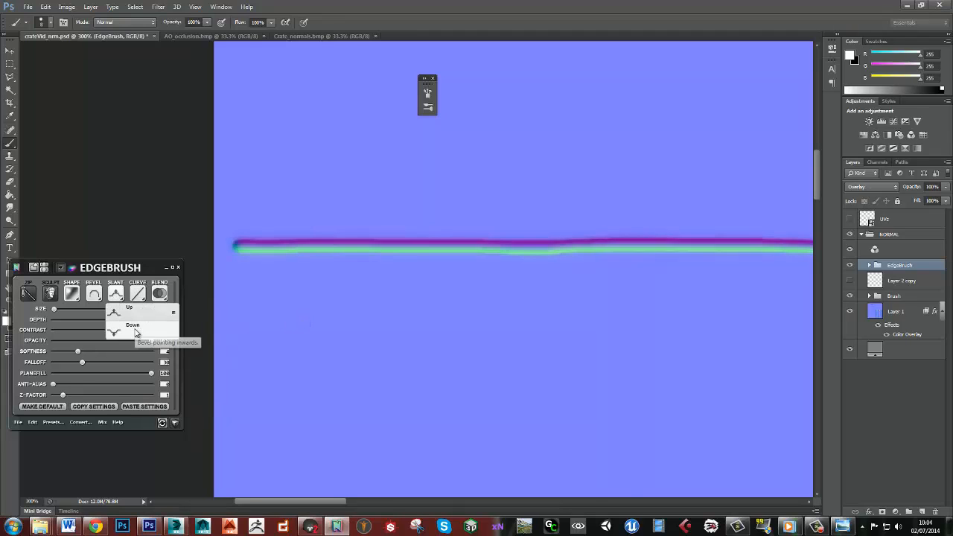
left_click(121, 335)
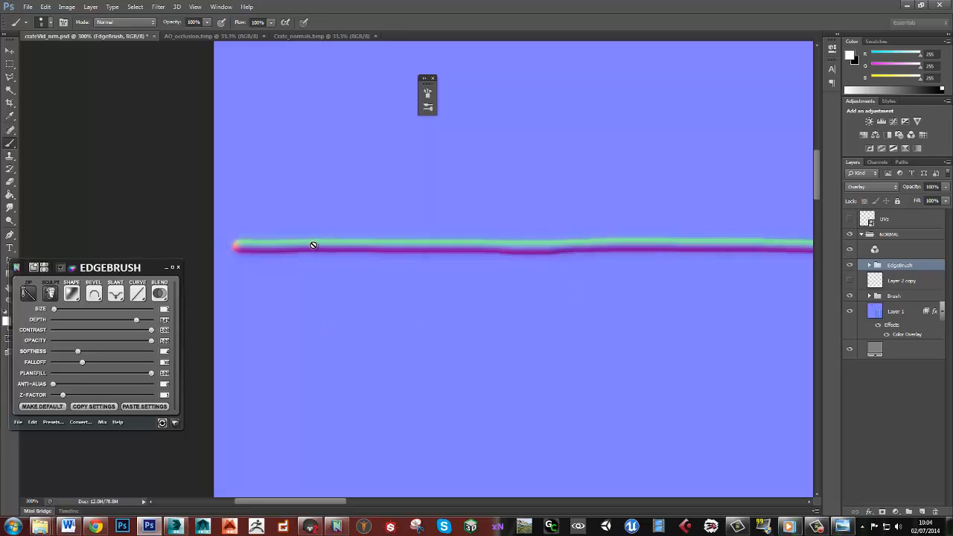
- Set the EdgeBrush shape to Chiseled and raise its depth to the maximum
left_click(93, 294)
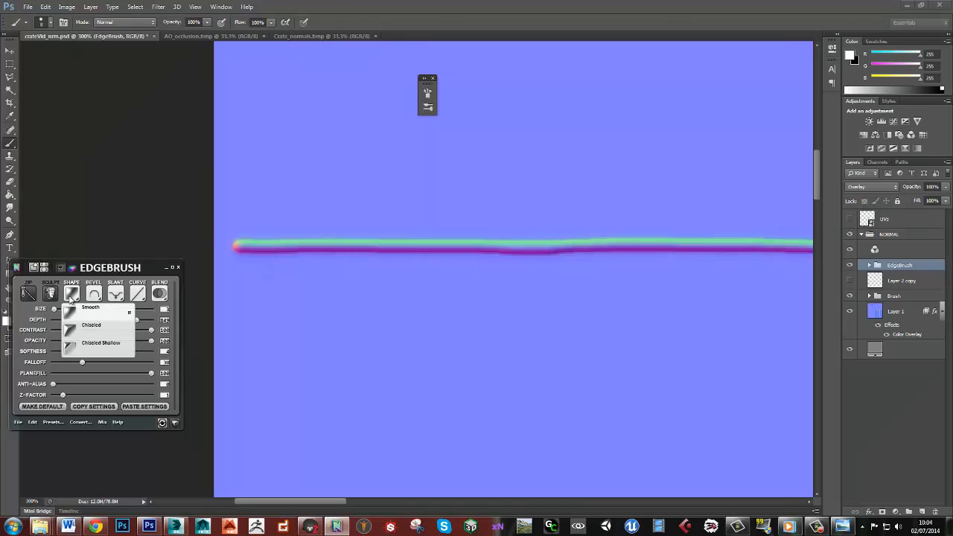
left_click(94, 330)
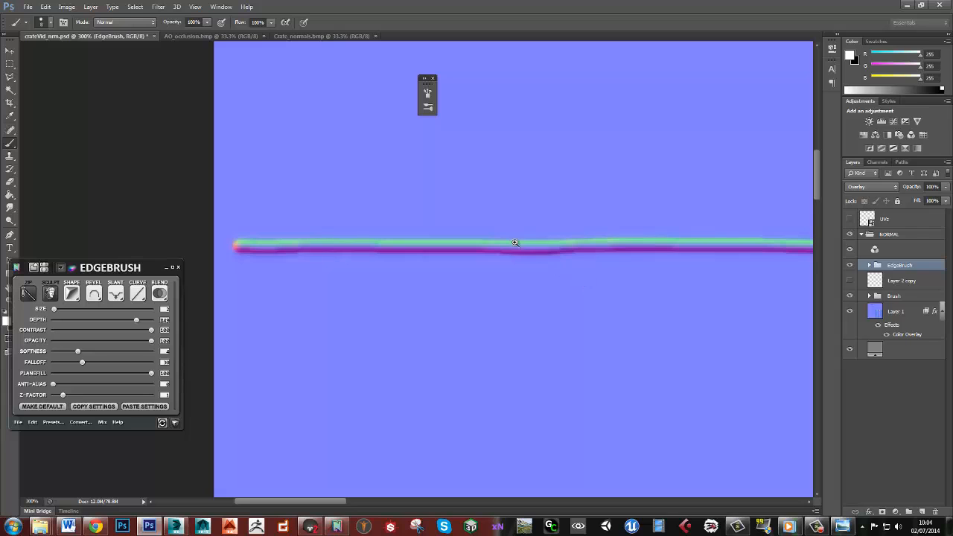
scroll(504, 243, "up", 1, "alt")
left_click_drag(534, 275, 346, 243)
left_click_drag(626, 251, 331, 240)
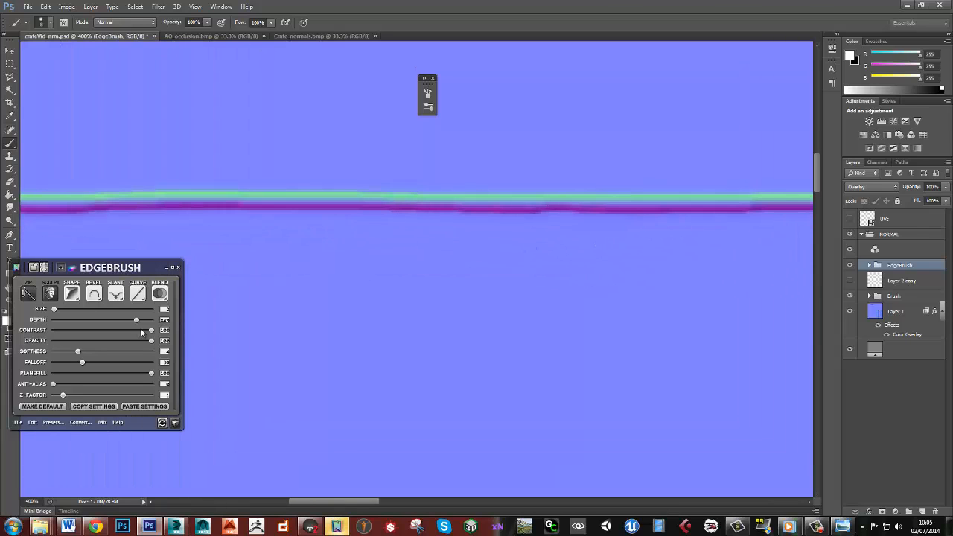
left_click_drag(136, 319, 152, 319)
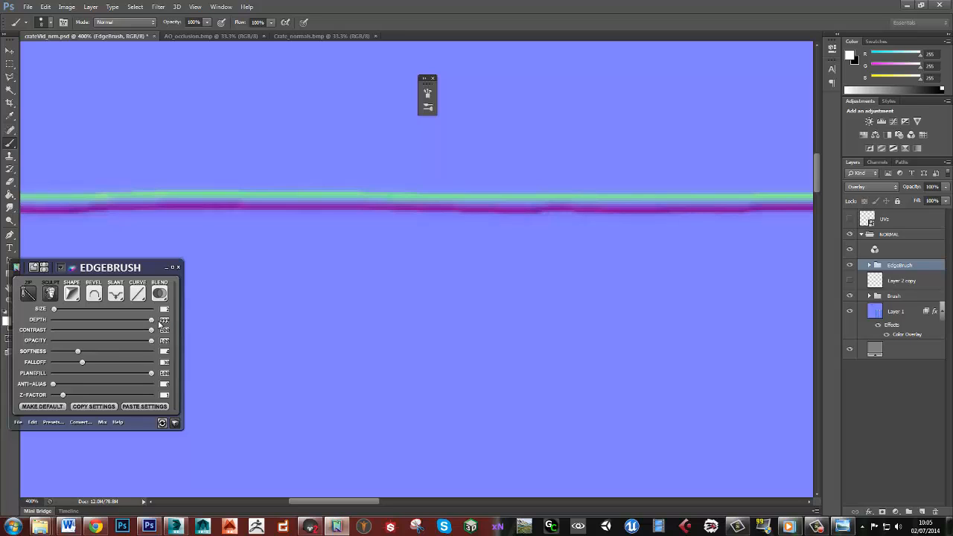
- Lower the EdgeBrush softness and fine-tune its size to adjust how crisp the plank grooves look
mouse_move(72, 352)
left_mouse_down()
mouse_move(28, 353)
mouse_move(60, 353)
left_mouse_up()
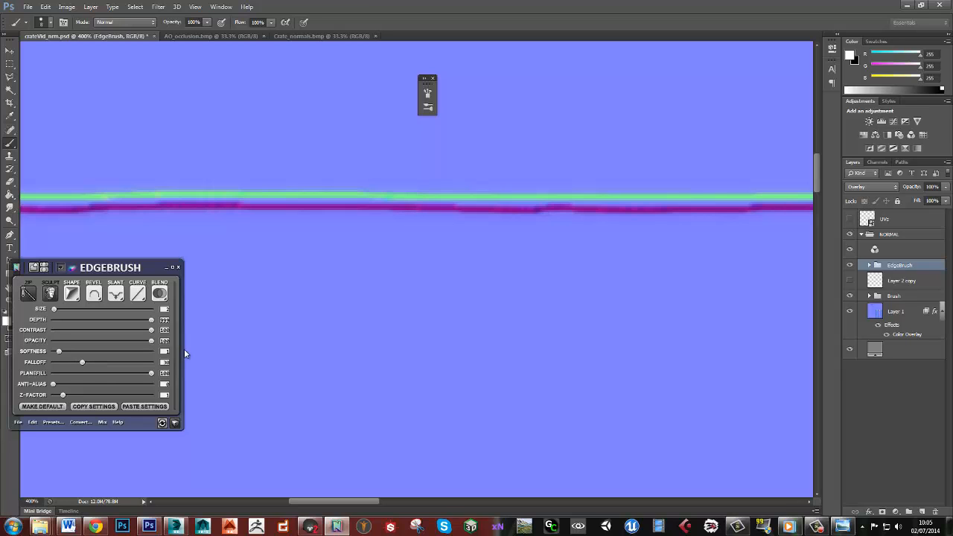
left_click(440, 308, "alt")
left_click(440, 309, "alt")
mouse_move(440, 308)
left_mouse_down()
mouse_move(464, 187)
mouse_move(489, 228)
left_mouse_up()
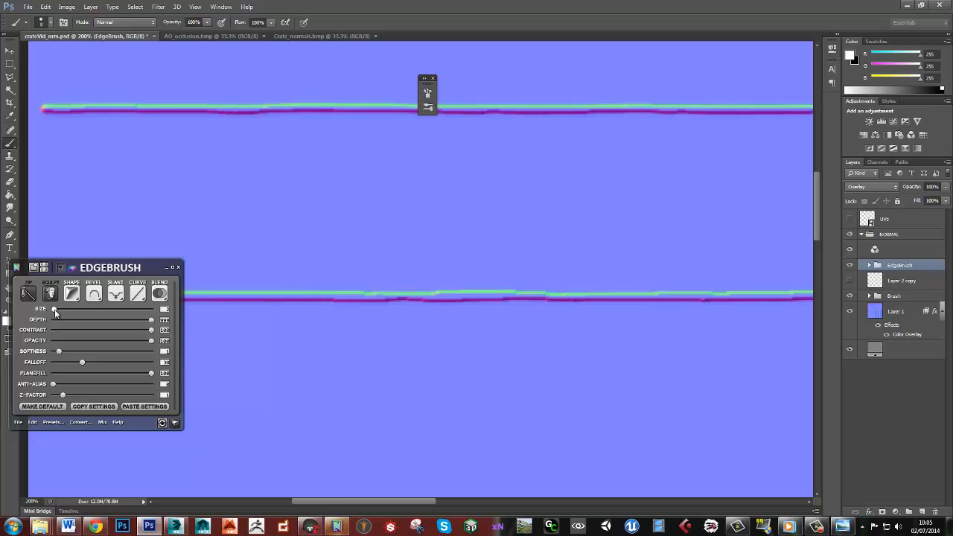
left_click_drag(53, 309, 56, 311)
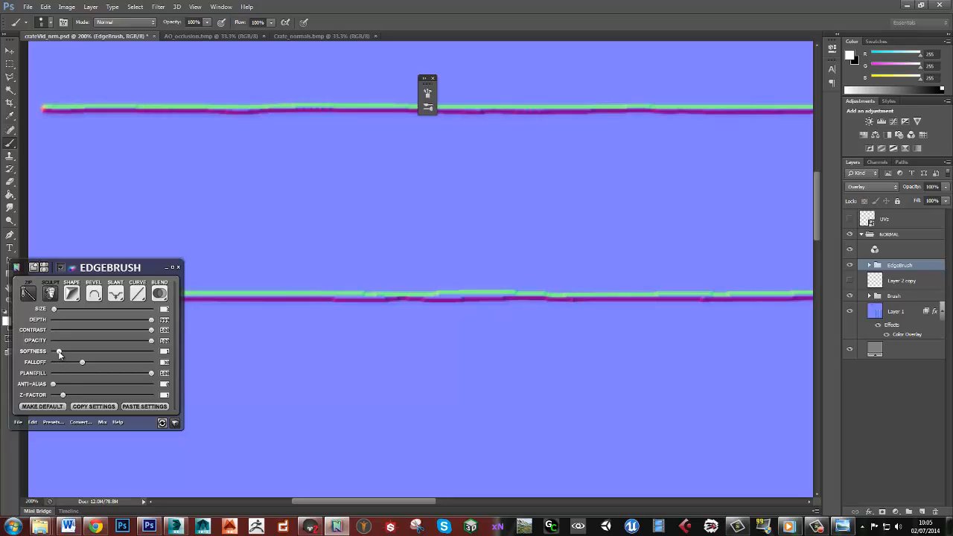
left_click_drag(59, 352, 63, 353)
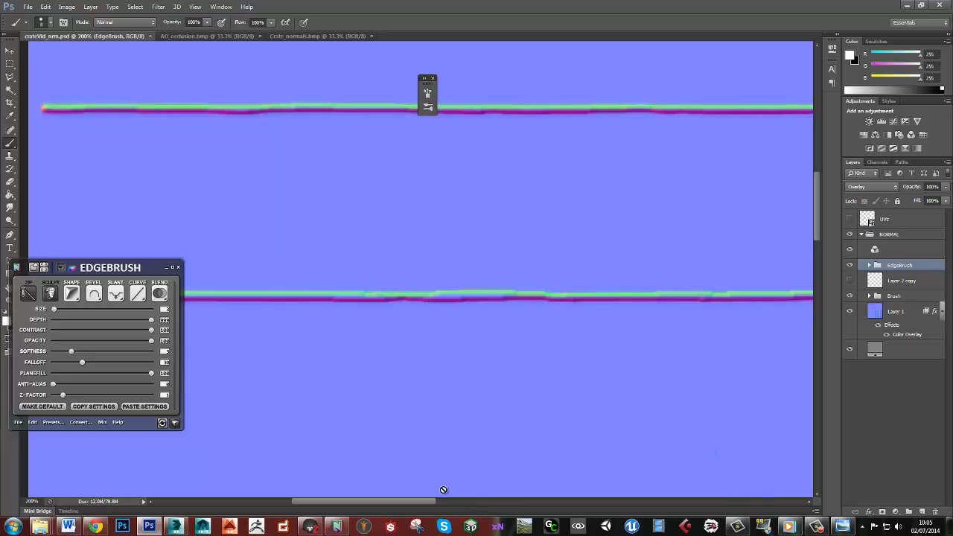
- Switch to Marmoset Toolbag and examine the plank grooves up close on the crate front, including where they meet the corner post
left_click(307, 530)
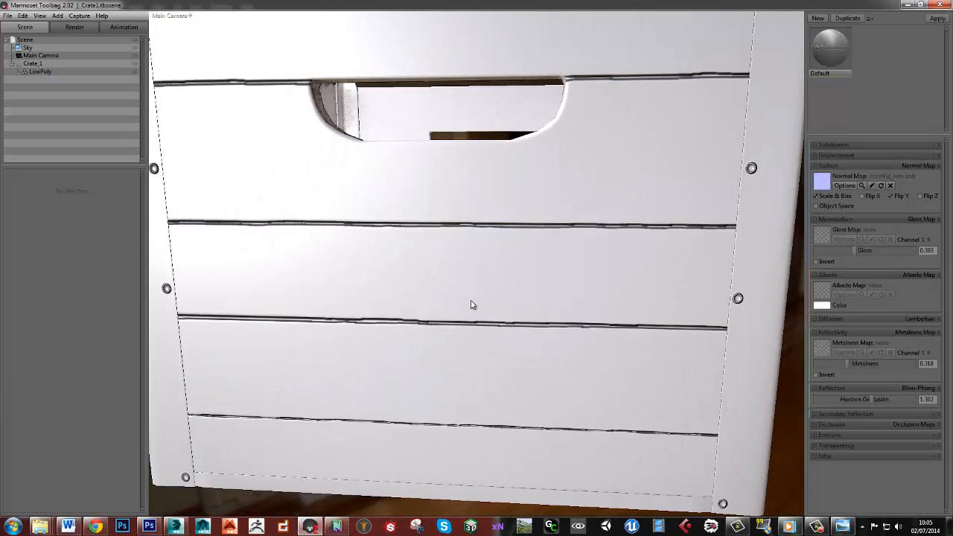
scroll(473, 305, "down", 3)
mouse_move(472, 302)
left_mouse_down()
mouse_move(488, 300)
mouse_move(466, 295)
left_mouse_up()
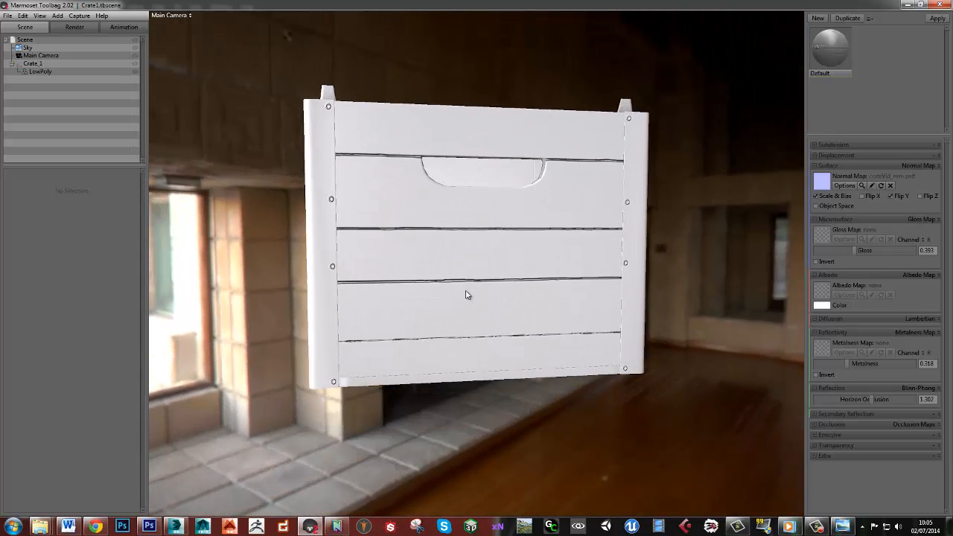
scroll(459, 268, "up", 3)
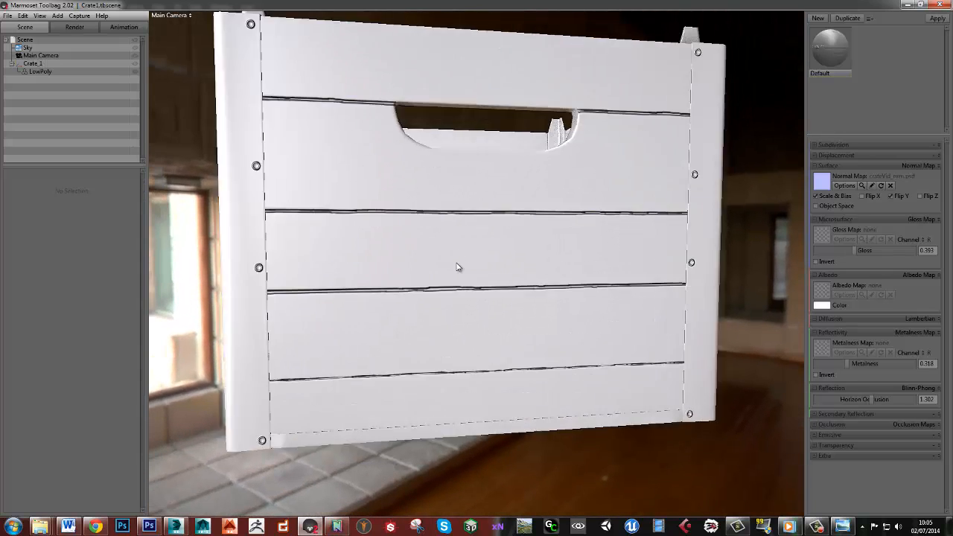
scroll(458, 267, "up", 5)
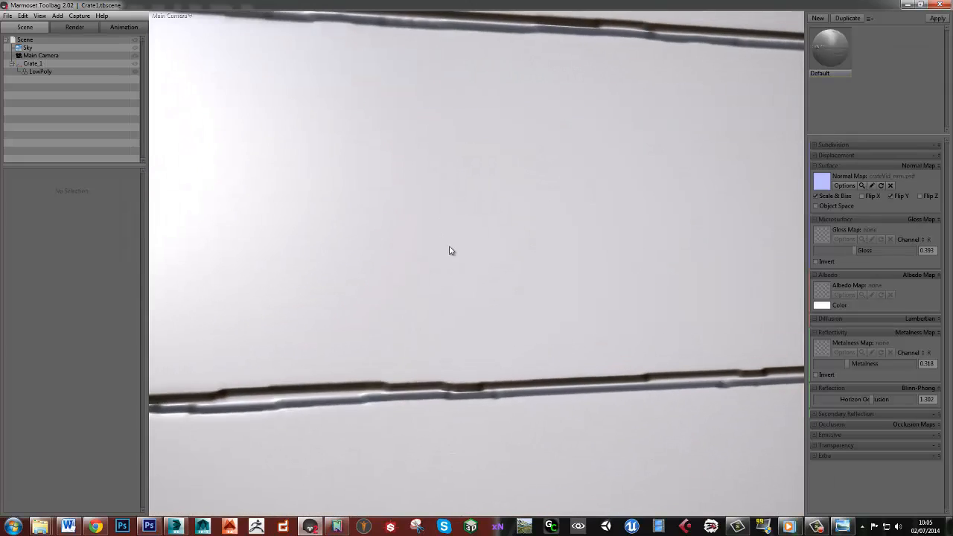
left_click_drag(456, 192, 391, 255)
scroll(446, 275, "down", 4)
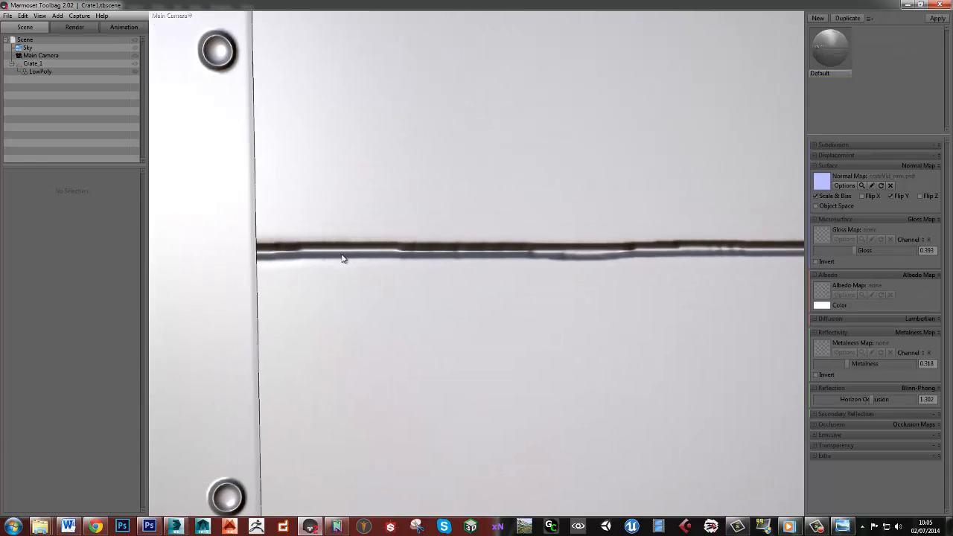
middle_click_drag(342, 259, 272, 253)
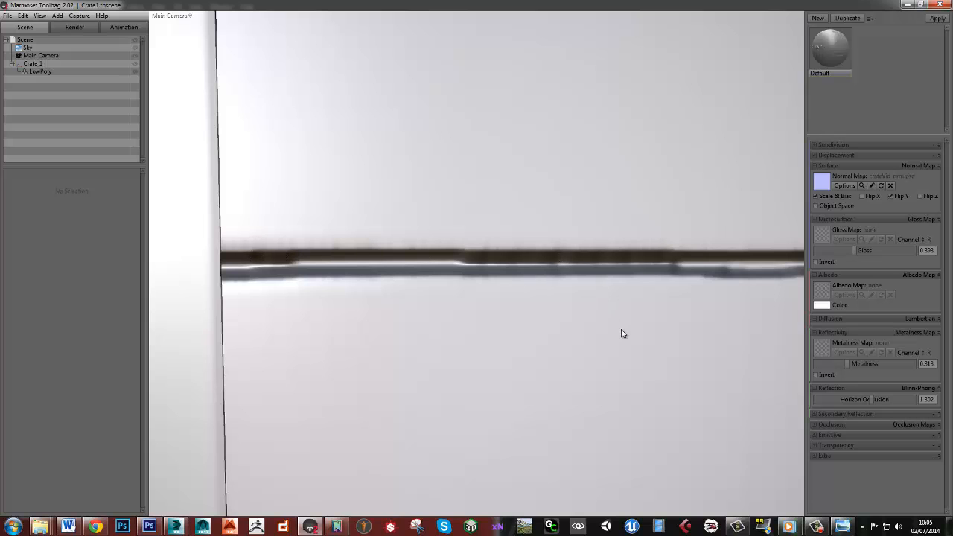
- Compare the thin lowest groove with the wider ones above it, from a distance and up close
scroll(621, 328, "down", 5)
middle_click_drag(613, 305, 594, 303)
left_click_drag(594, 303, 379, 296)
scroll(560, 304, "down", 5)
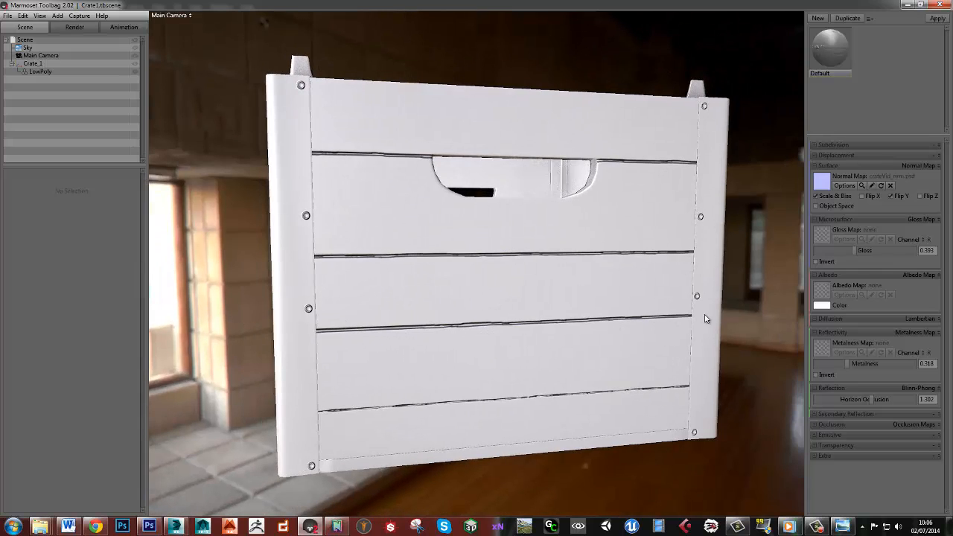
left_click_drag(381, 327, 454, 309)
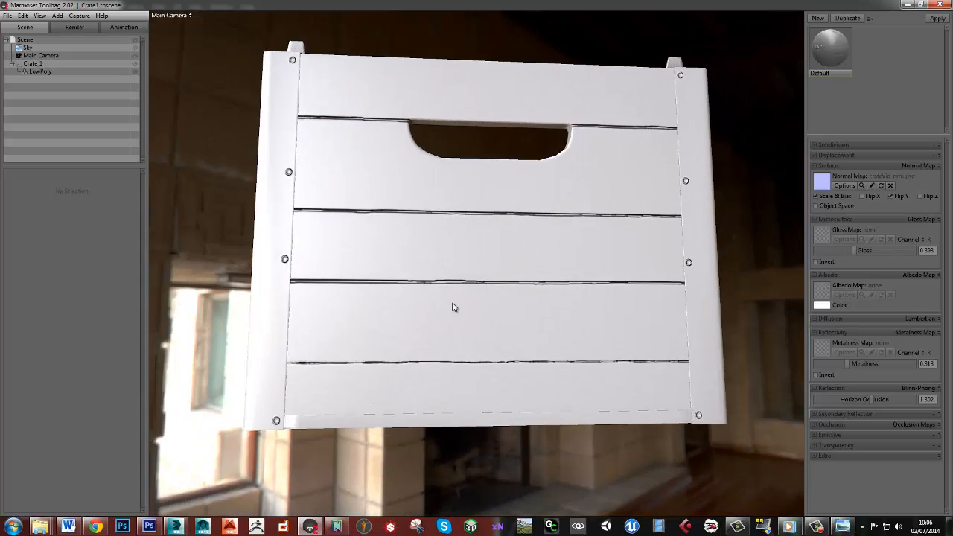
scroll(457, 316, "up", 5)
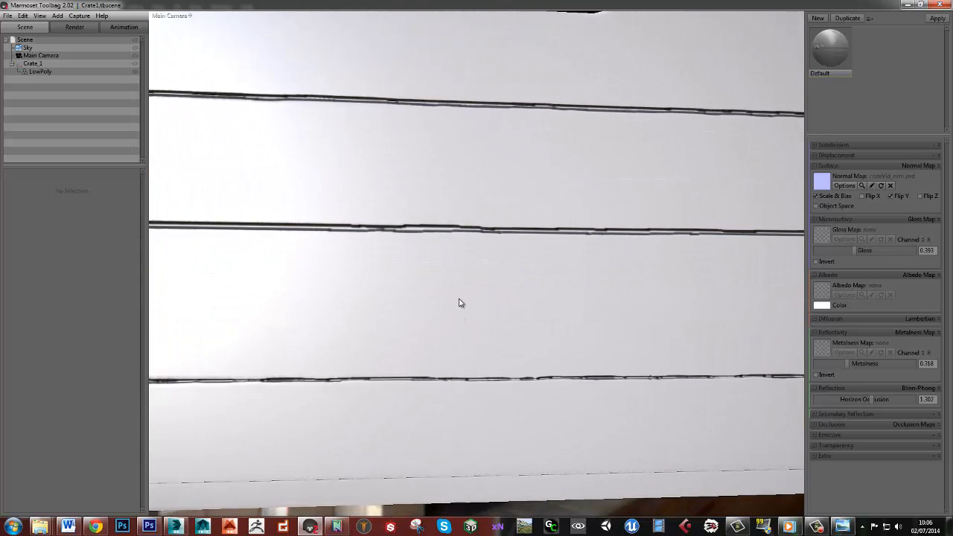
scroll(479, 315, "down", 5)
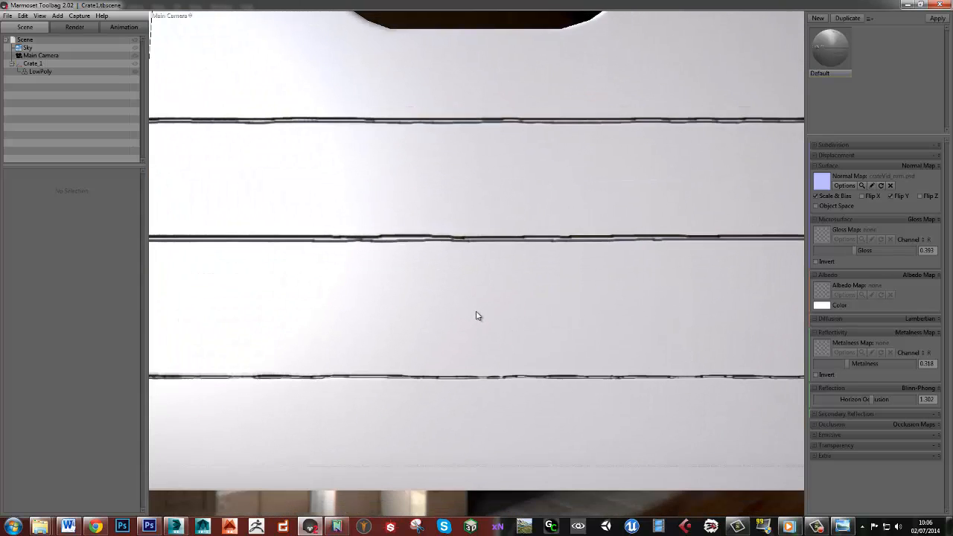
scroll(478, 294, "up", 5)
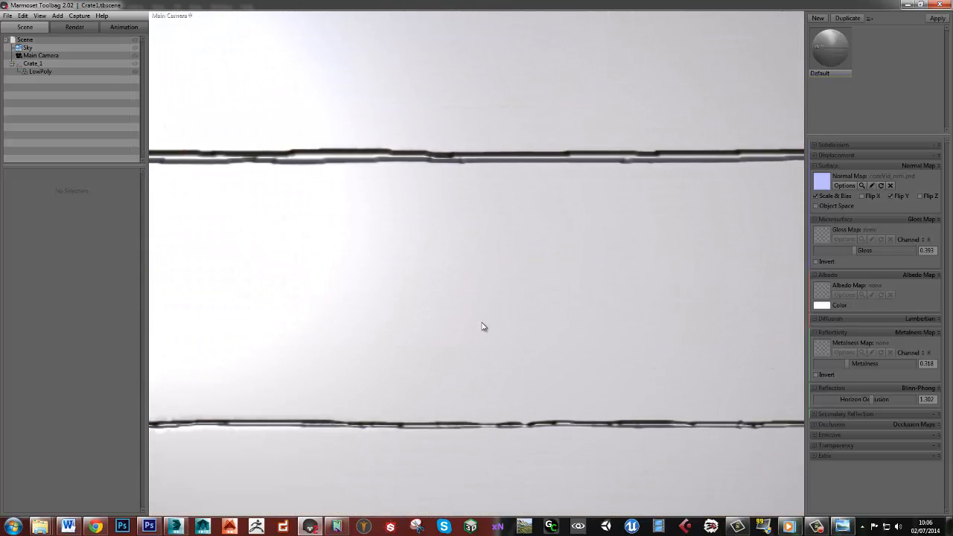
scroll(294, 330, "up", 1)
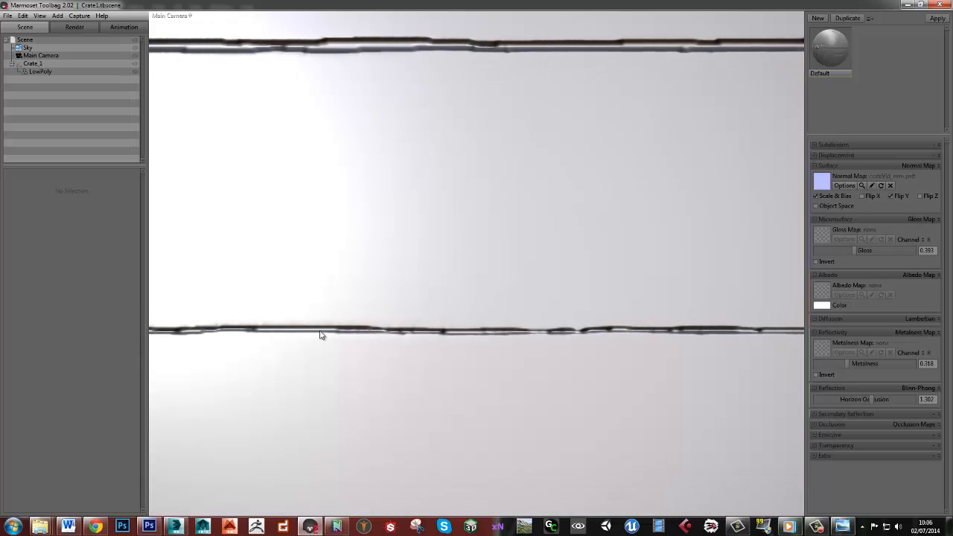
- Return to Photoshop, set the EdgeBrush size to 1 with more softness, and replace the Chiseled shape with the smooth gradient one
key("alt+Tab")
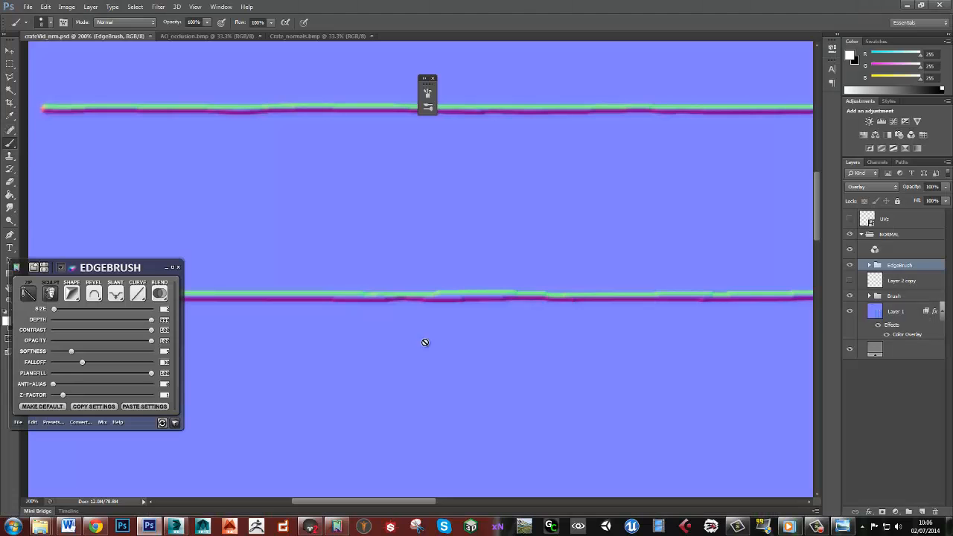
left_click_drag(373, 403, 478, 167)
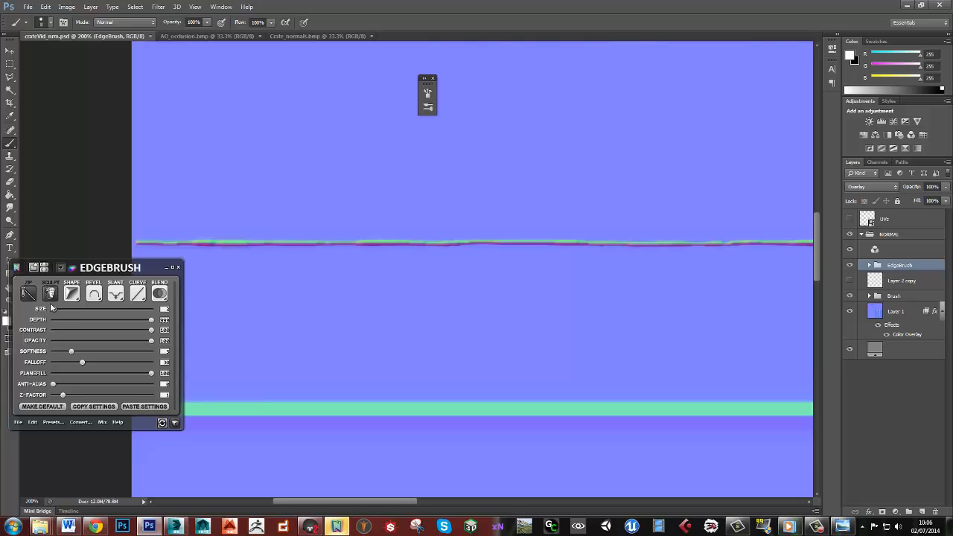
left_click_drag(54, 310, 55, 310)
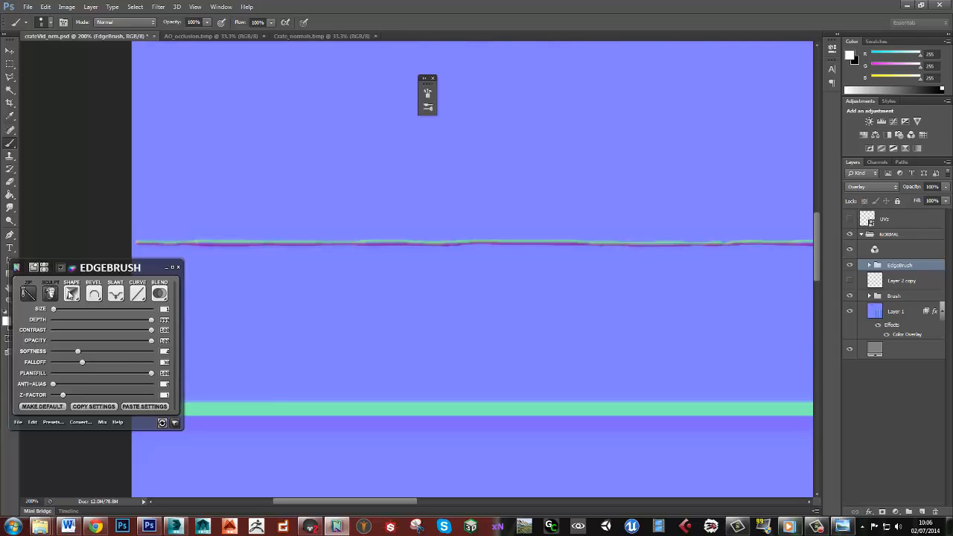
left_click(70, 295)
left_click(88, 314)
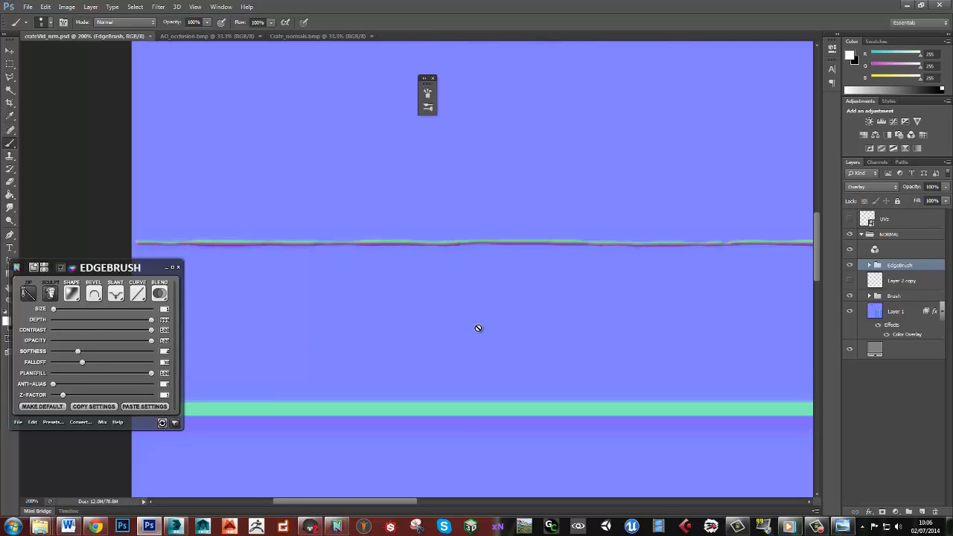
- Switch to Marmoset Toolbag and inspect the softened grooves across the whole crate front from several angles and distances
left_click(310, 527)
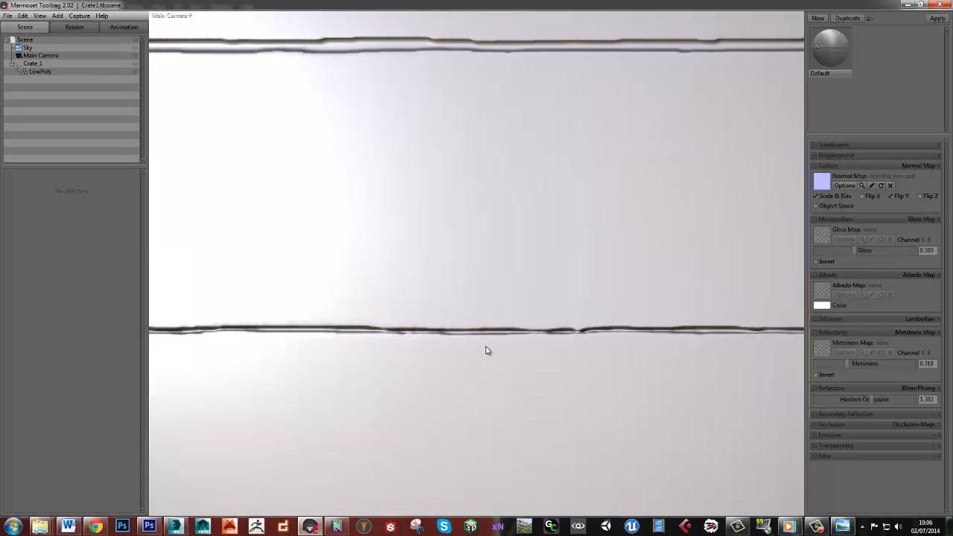
scroll(492, 321, "down", 3)
middle_click_drag(491, 236, 490, 258)
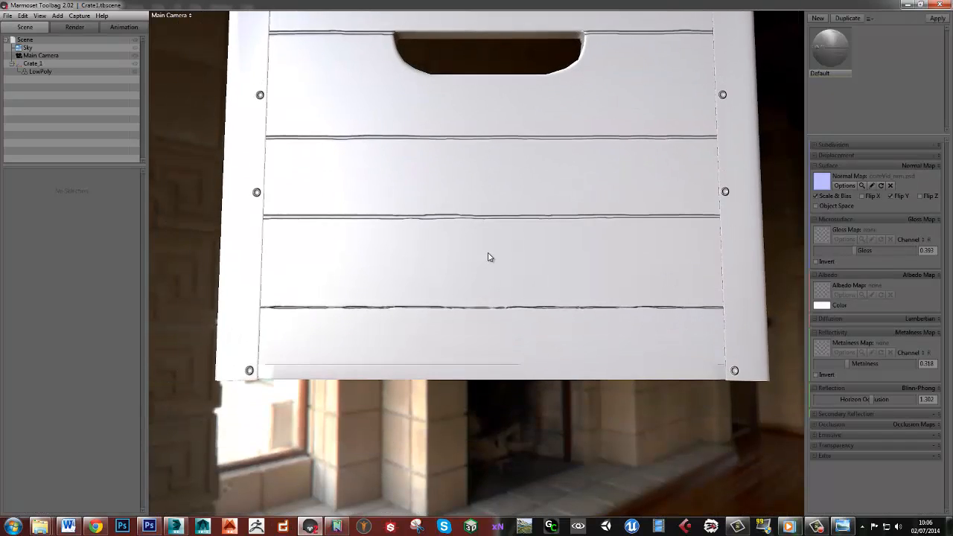
mouse_move(489, 257)
left_mouse_down()
mouse_move(494, 268)
mouse_move(504, 249)
left_mouse_up()
middle_click_drag(504, 246, 484, 289)
scroll(484, 283, "down", 2)
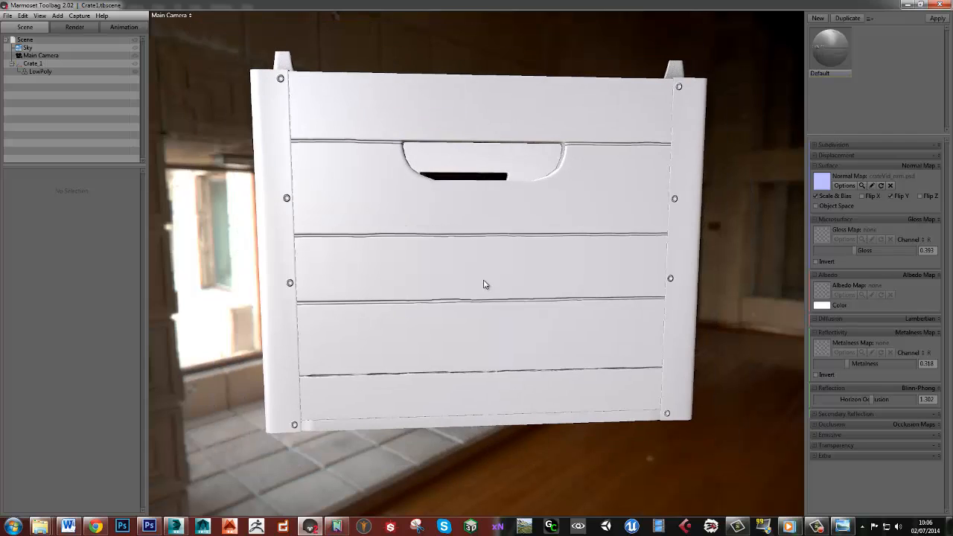
scroll(482, 298, "up", 6)
left_click_drag(480, 314, 491, 264)
scroll(482, 273, "up", 4)
scroll(496, 265, "down", 6)
middle_click_drag(469, 297, 436, 294)
scroll(459, 301, "down", 2)
left_click_drag(437, 294, 451, 292)
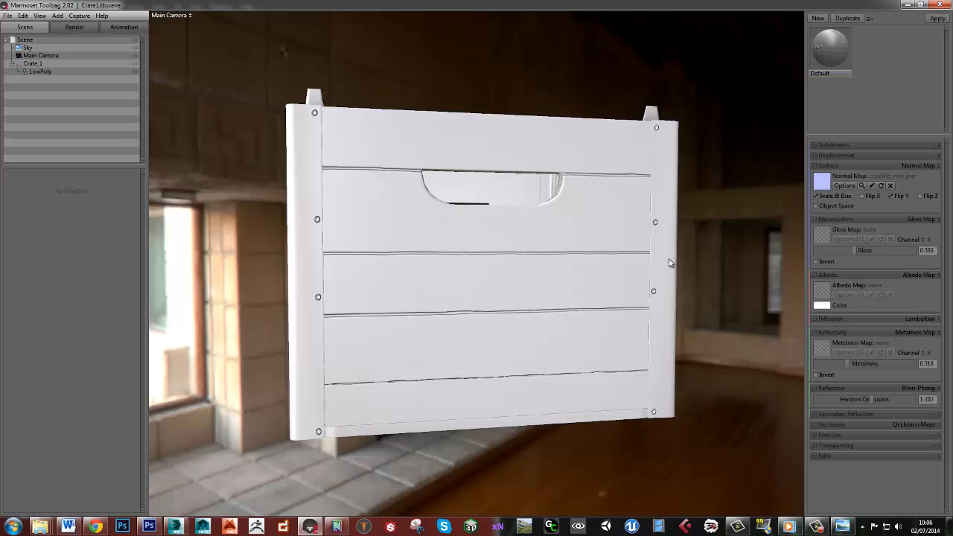
left_click_drag(579, 305, 574, 307)
scroll(487, 279, "down", 3)
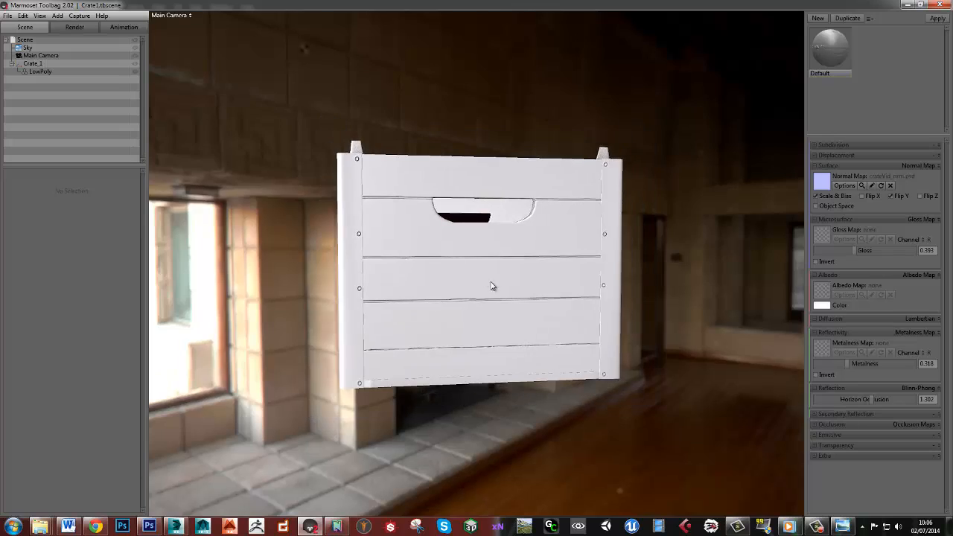
left_click_drag(492, 286, 471, 210)
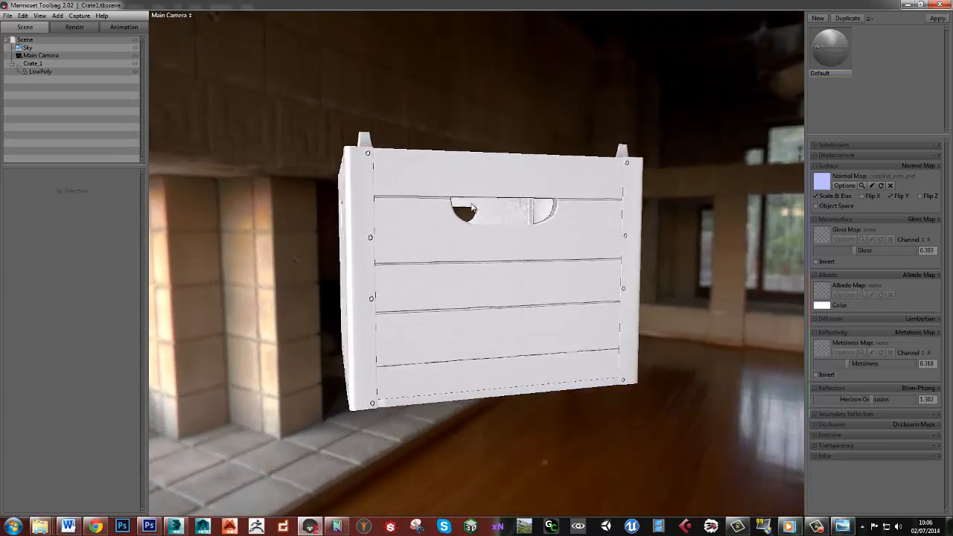
- Examine the uppermost groove between the corner post and the handle cutout, along with the overall crate
scroll(473, 207, "up", 5)
middle_click_drag(437, 182, 479, 273)
left_click_drag(479, 273, 490, 250)
middle_click_drag(490, 250, 472, 239)
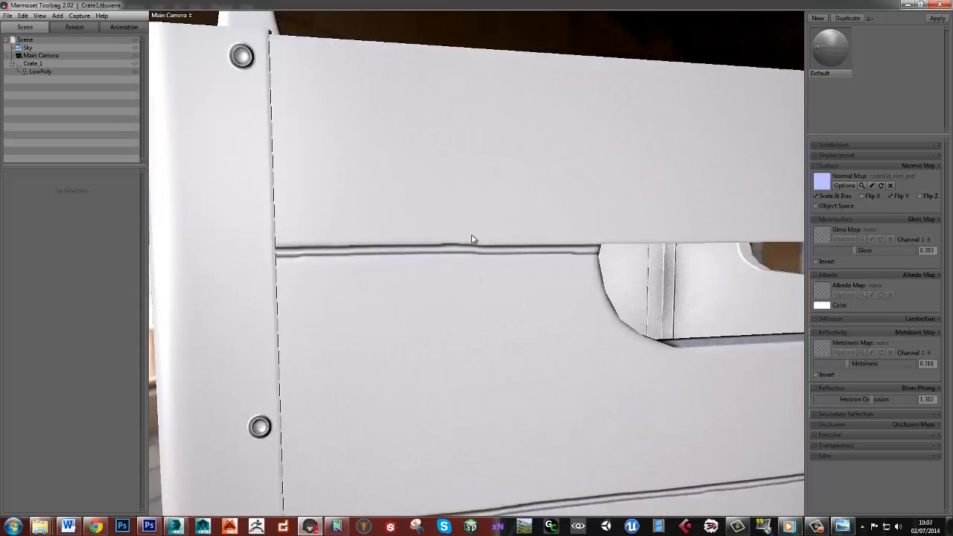
scroll(447, 231, "up", 3)
middle_click_drag(310, 238, 344, 241)
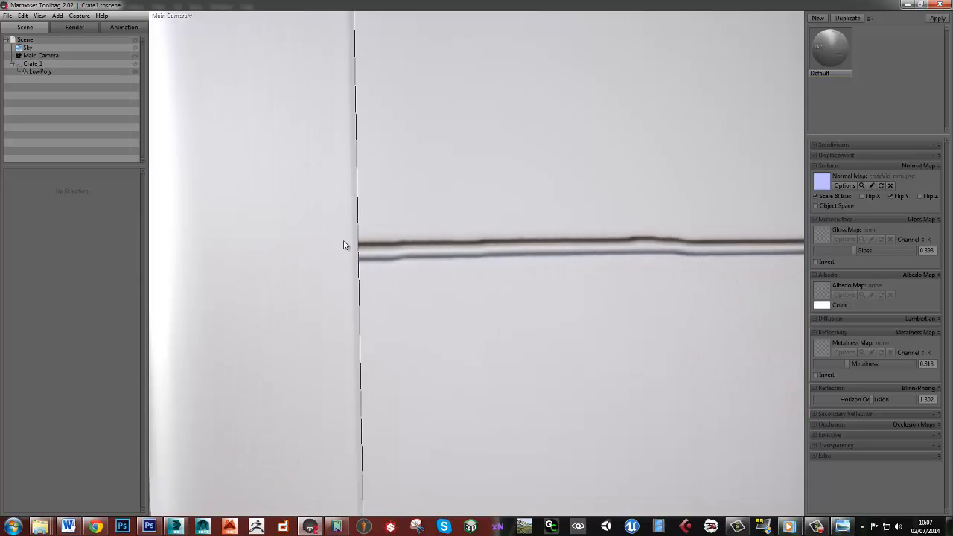
scroll(594, 264, "down", 1)
scroll(597, 319, "down", 5)
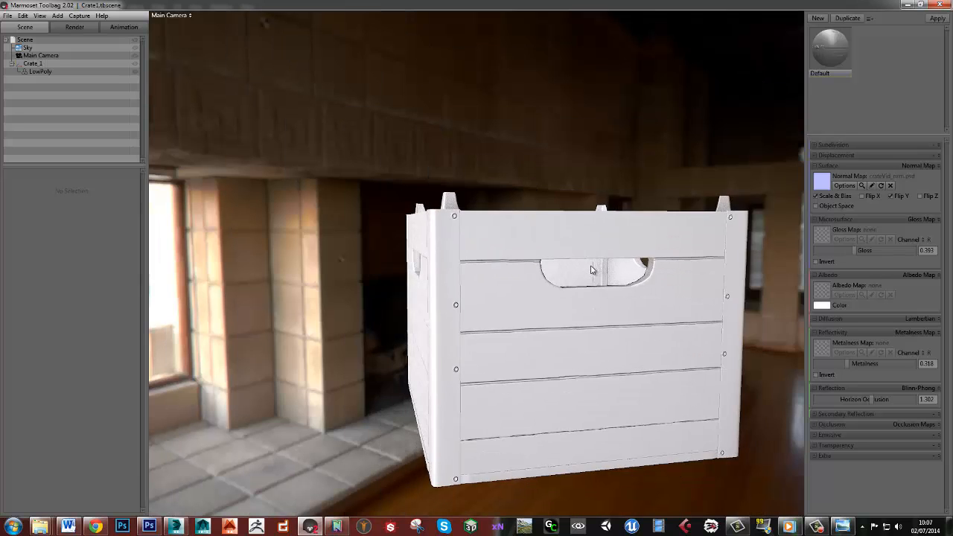
left_click_drag(596, 266, 564, 281)
- Raise the EdgeBrush size slightly in Photoshop, save the normal map and preview it on the crate in Marmoset Toolbag
key("alt+Tab")
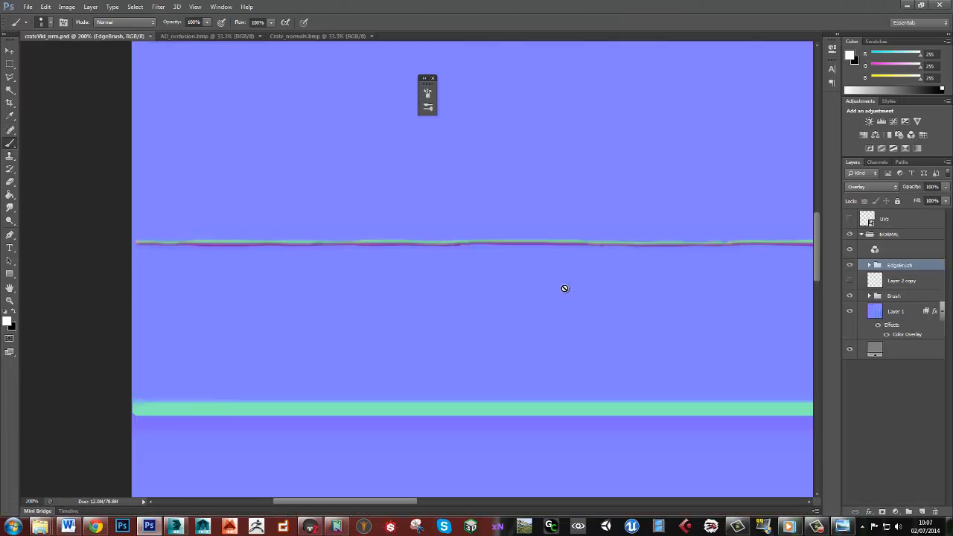
left_click(570, 299, "alt")
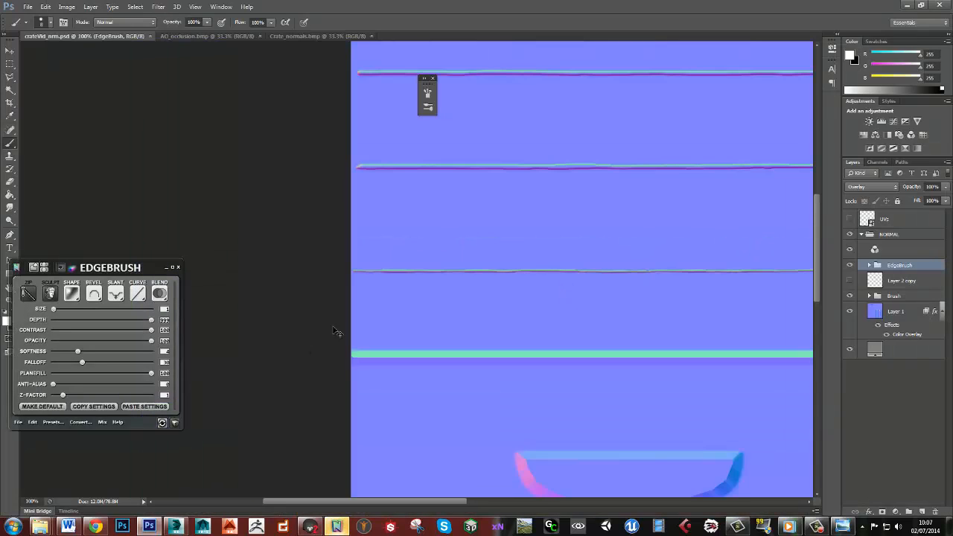
left_click(482, 295, "ctrl")
left_click(482, 295, "ctrl")
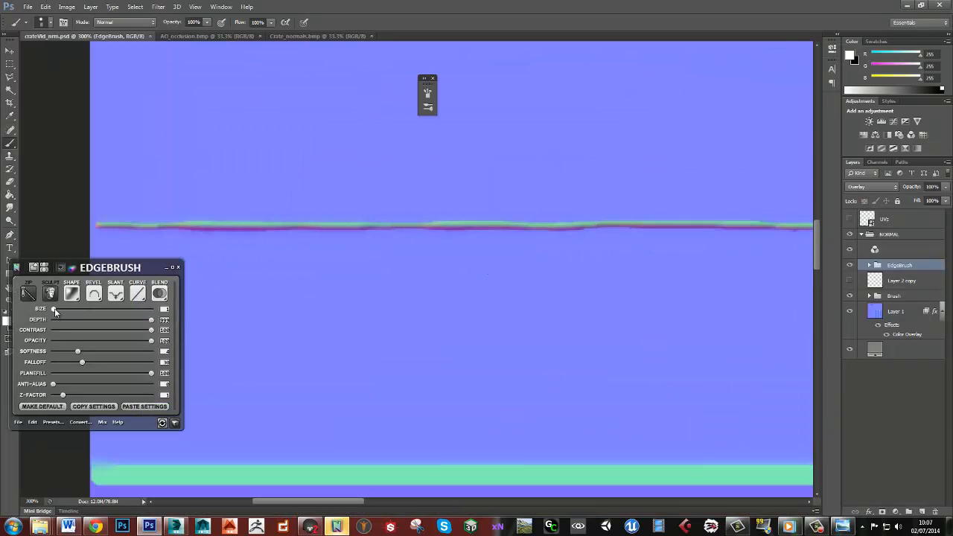
left_click_drag(55, 312, 56, 313)
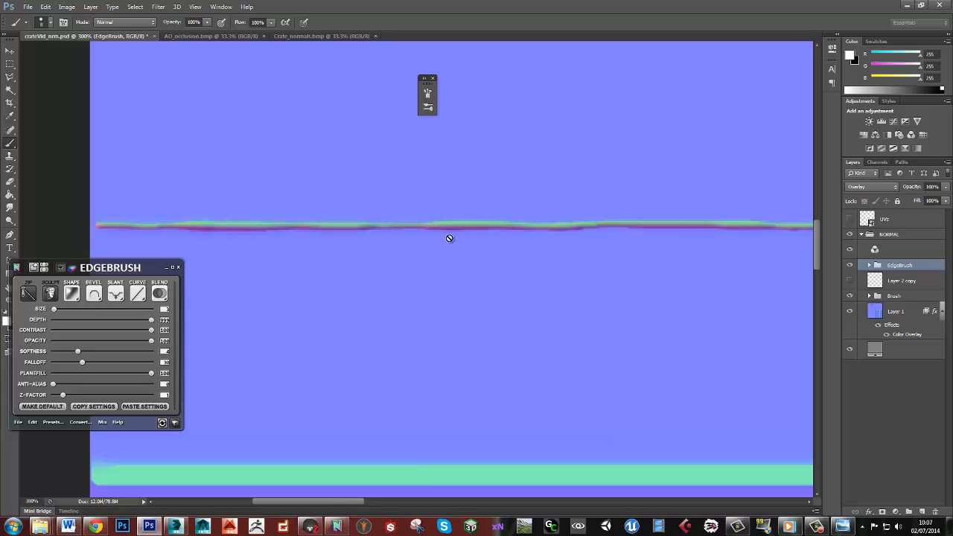
scroll(477, 313, "up", 5)
key("ctrl+s")
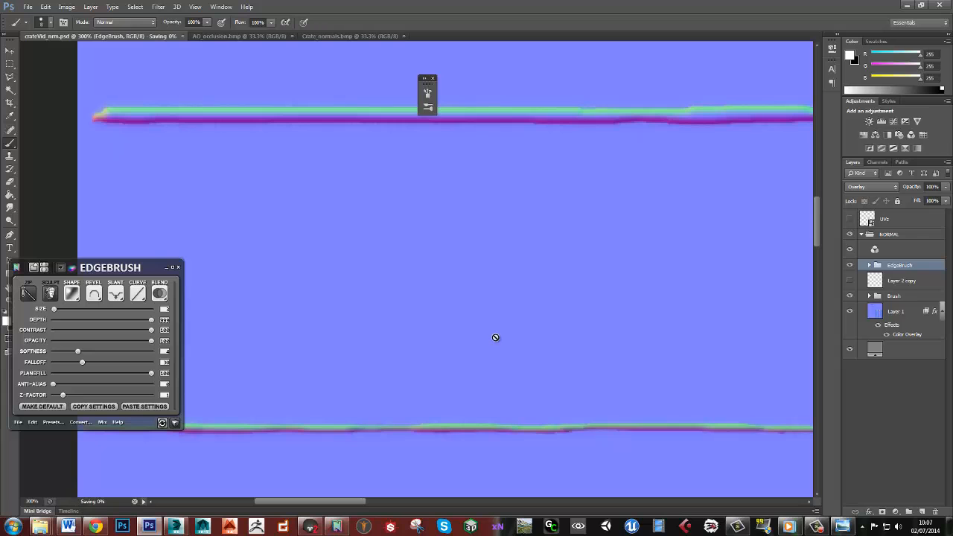
left_click(312, 526)
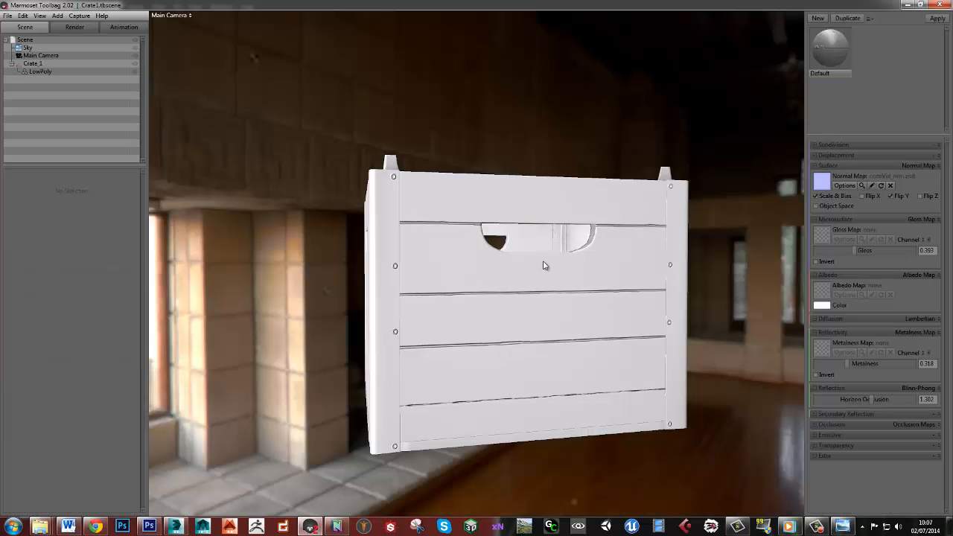
- Inspect the adjusted plank grooves across the crate front, both up close and at an oblique angle
mouse_move(539, 287)
left_mouse_down()
mouse_move(522, 291)
mouse_move(530, 292)
left_mouse_up()
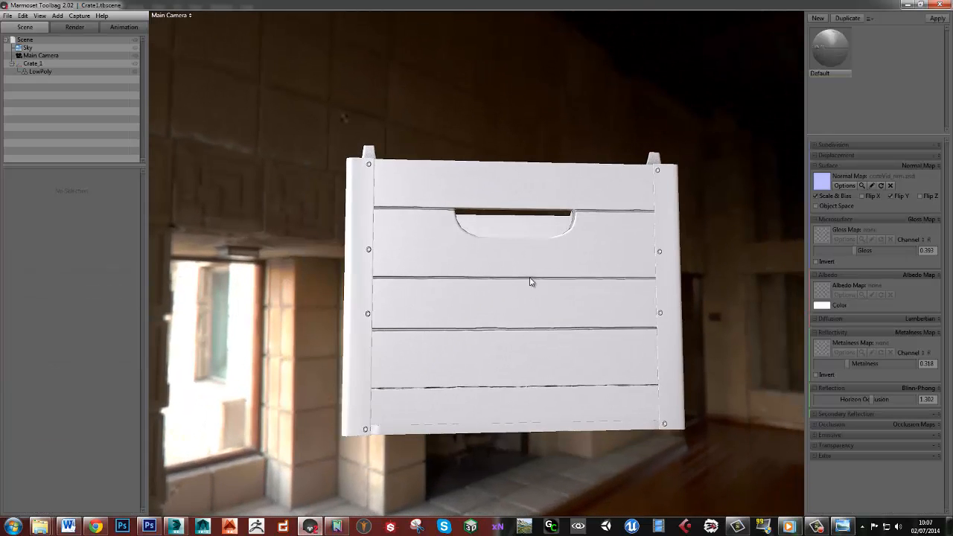
right_click_drag(531, 278, 532, 294)
middle_click_drag(532, 294, 523, 266)
left_click_drag(523, 266, 547, 288)
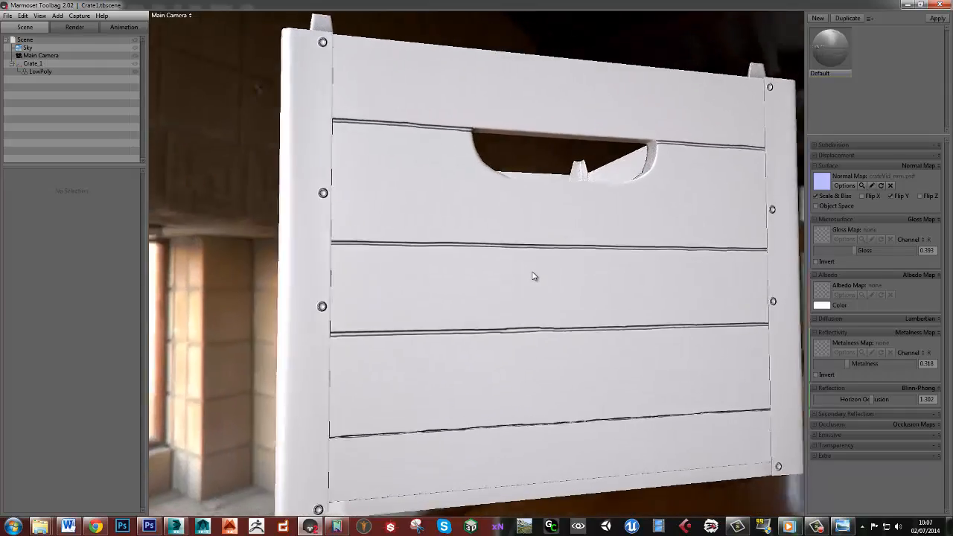
right_click_drag(547, 287, 547, 278)
middle_click_drag(547, 279, 543, 287)
left_click_drag(543, 287, 513, 301)
- Return to Photoshop, duplicate the EdgeBrush group down onto the panel with the lower handle, and save the normal map
key("alt+Tab")
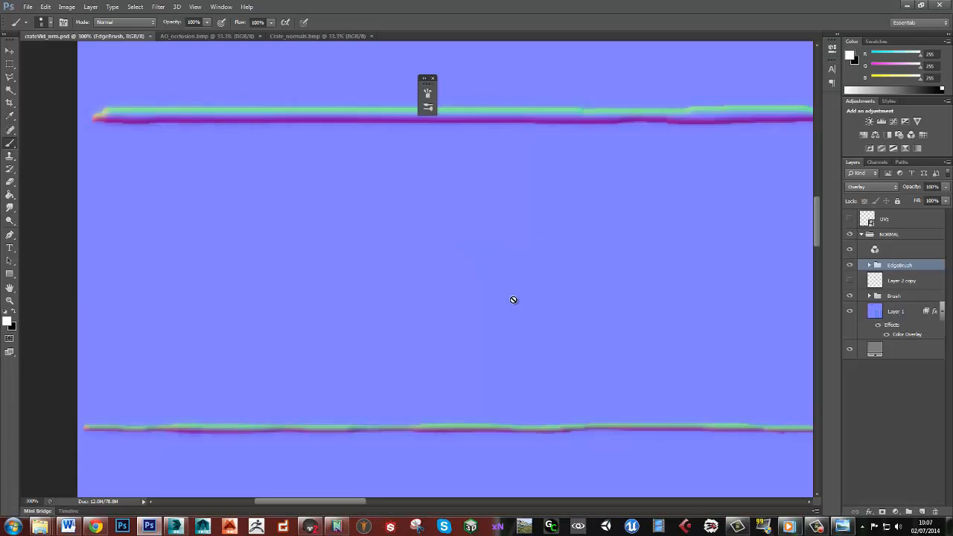
scroll(534, 303, "down", 3, "alt")
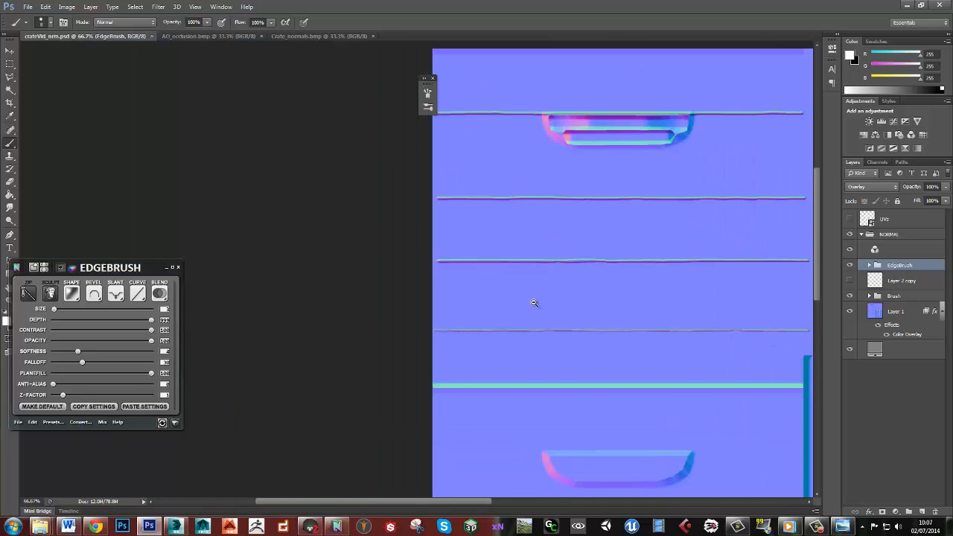
scroll(534, 302, "down", 1, "alt")
scroll(628, 338, "down", 1, "alt")
left_click_drag(649, 340, 479, 256)
scroll(479, 256, "down", 1, "alt")
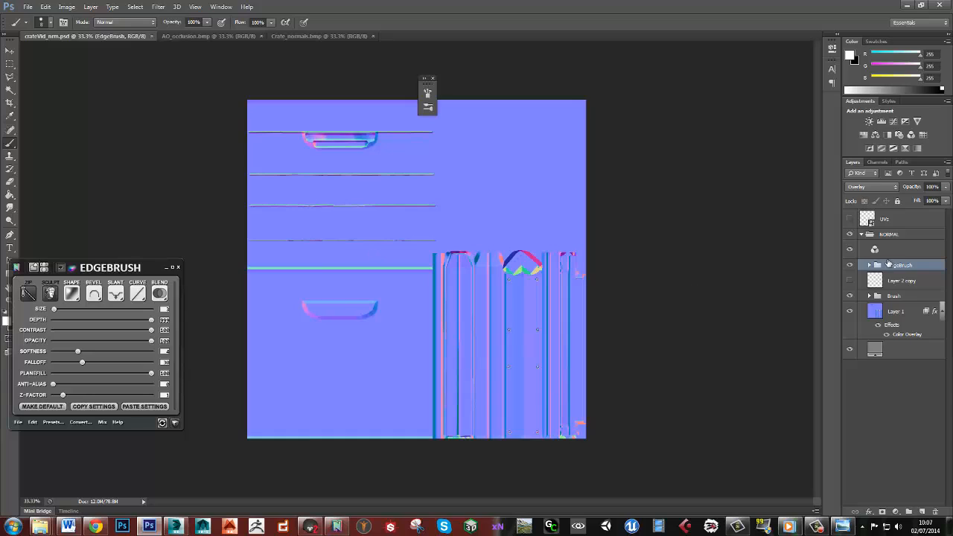
key("v")
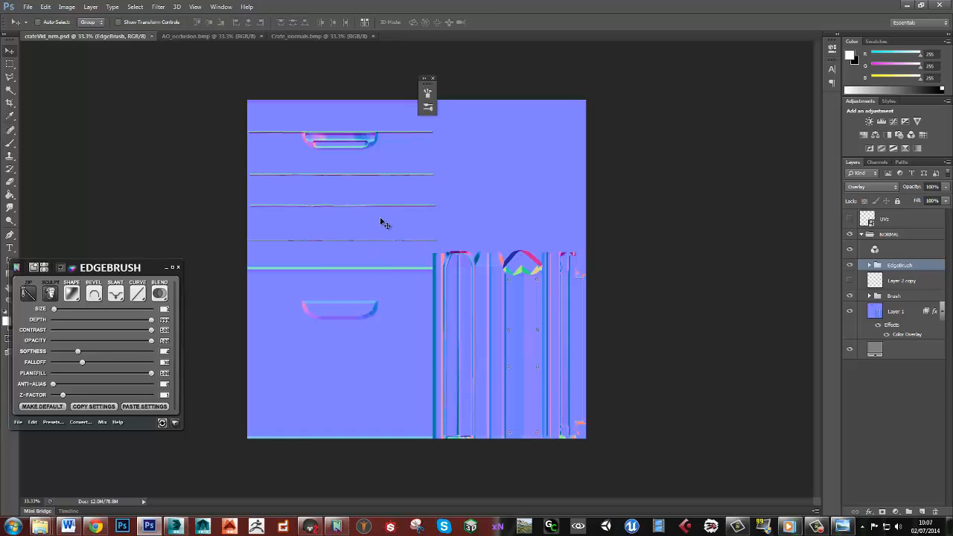
left_click_drag(381, 221, 375, 388)
left_click(343, 314, "ctrl")
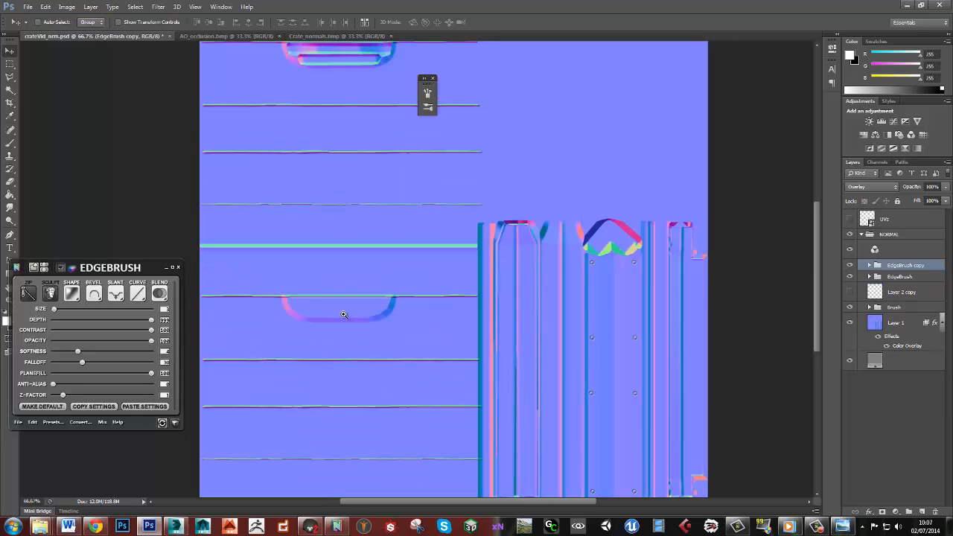
left_click(344, 314, "ctrl")
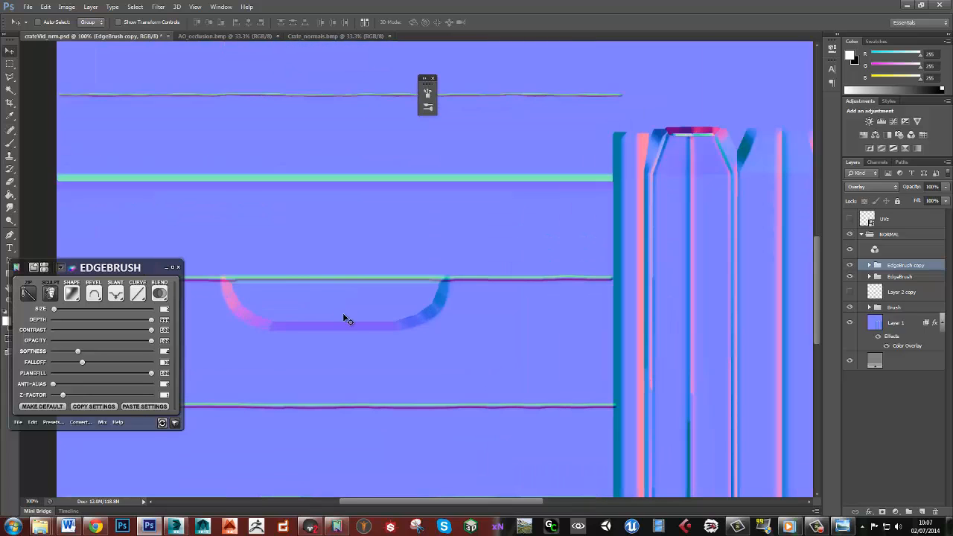
key("ctrl+s")
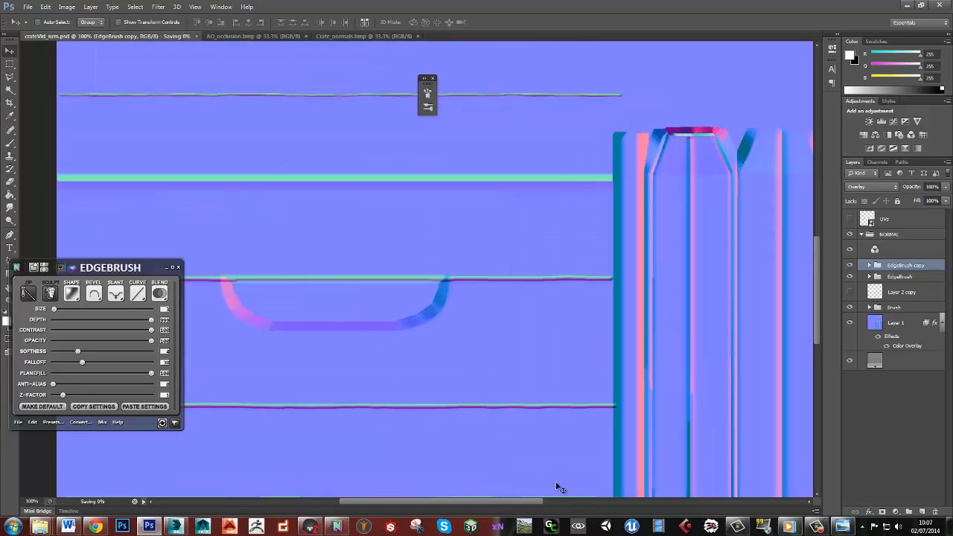
- Switch to Marmoset Toolbag and inspect the copied grooves on the crate's inner walls
left_click(310, 527)
mouse_move(402, 298)
left_mouse_down()
mouse_move(545, 294)
mouse_move(596, 276)
left_mouse_up()
middle_click_drag(596, 276, 517, 191)
right_click_drag(516, 190, 518, 231)
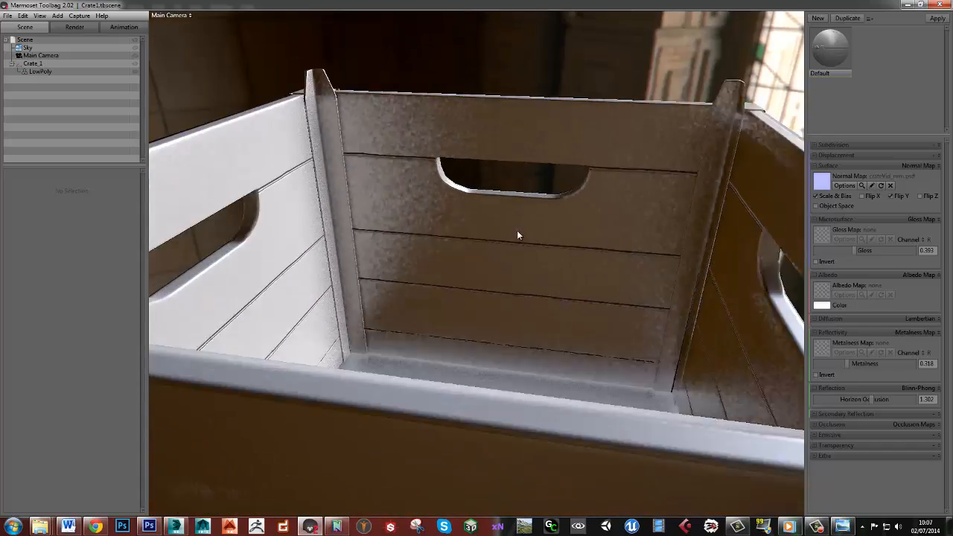
left_click_drag(518, 235, 389, 205)
left_click_drag(676, 264, 574, 266)
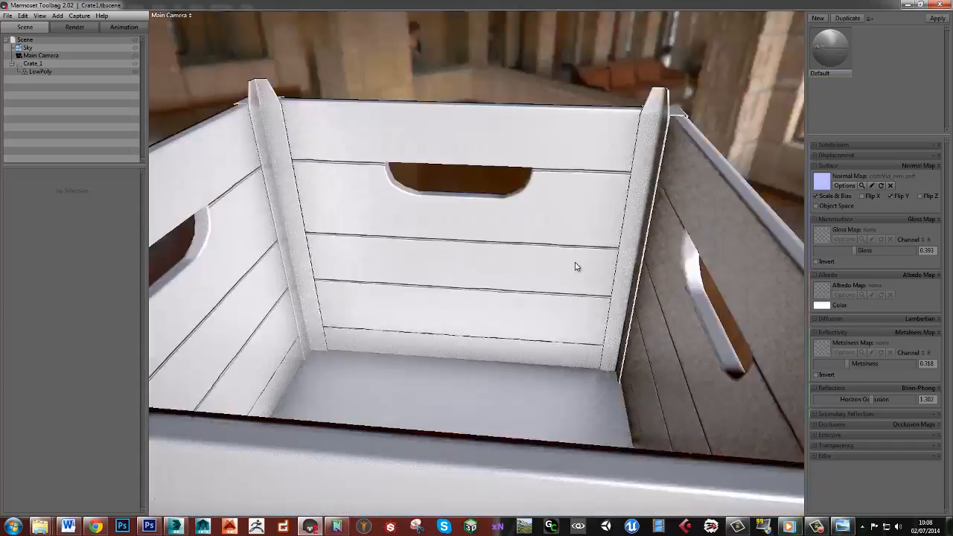
right_click_drag(574, 266, 505, 303)
left_click_drag(504, 303, 527, 285)
- Study the gaps between the planks and the metal corner post in the crate reference photo
left_click_drag(952, 104, 525, 0)
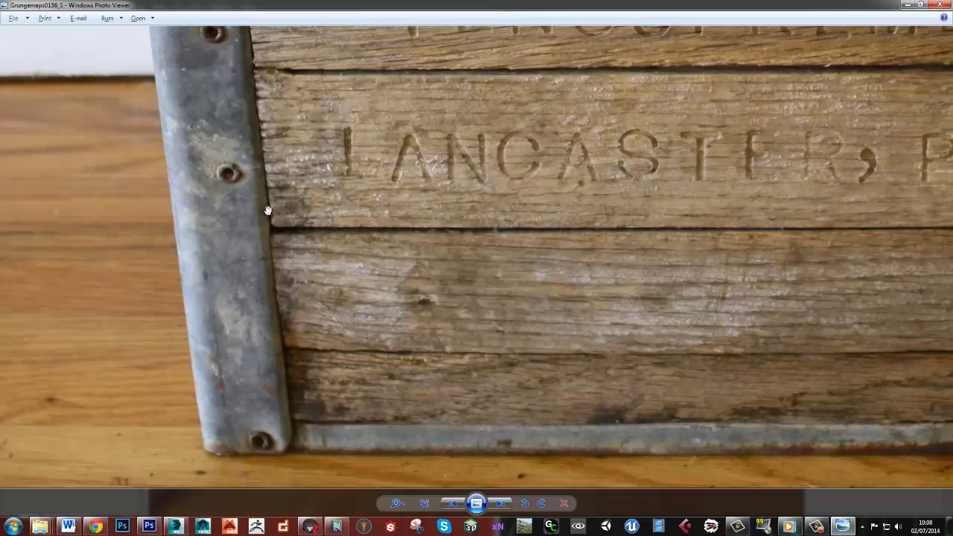
left_click_drag(366, 85, 319, 155)
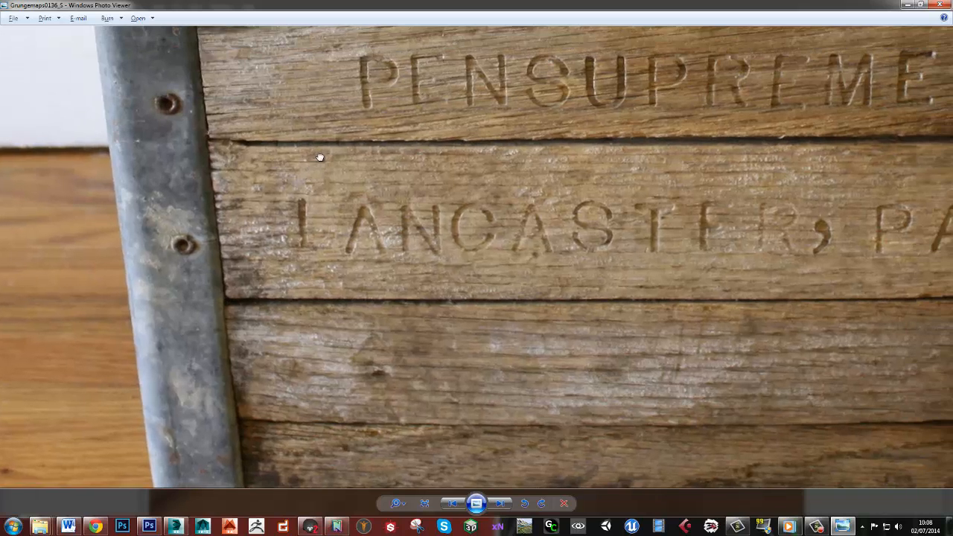
scroll(466, 139, "down", 4)
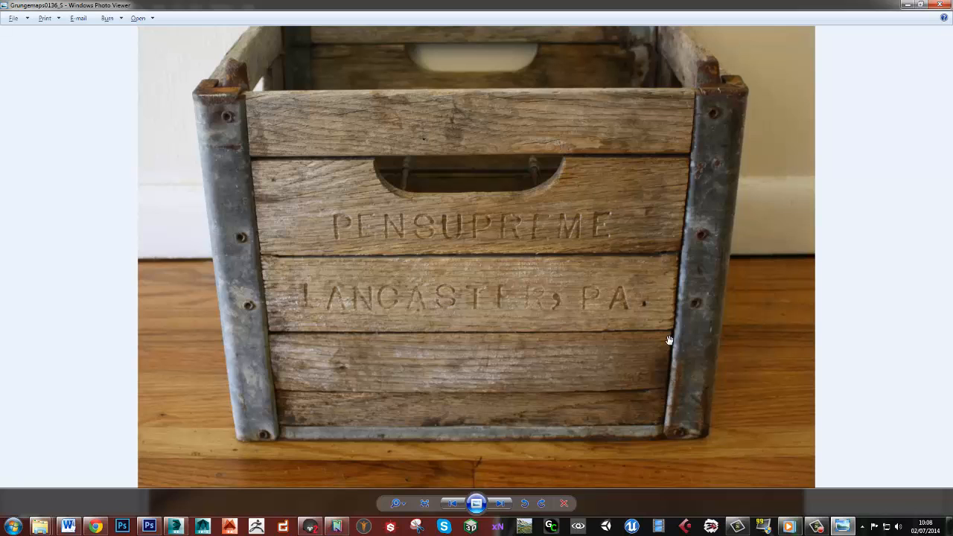
left_click_drag(481, 6, 942, 67)
- Examine the grooves in the Marmoset Toolbag crate where they meet the riveted corner post and the handle cutout
left_click(610, 297)
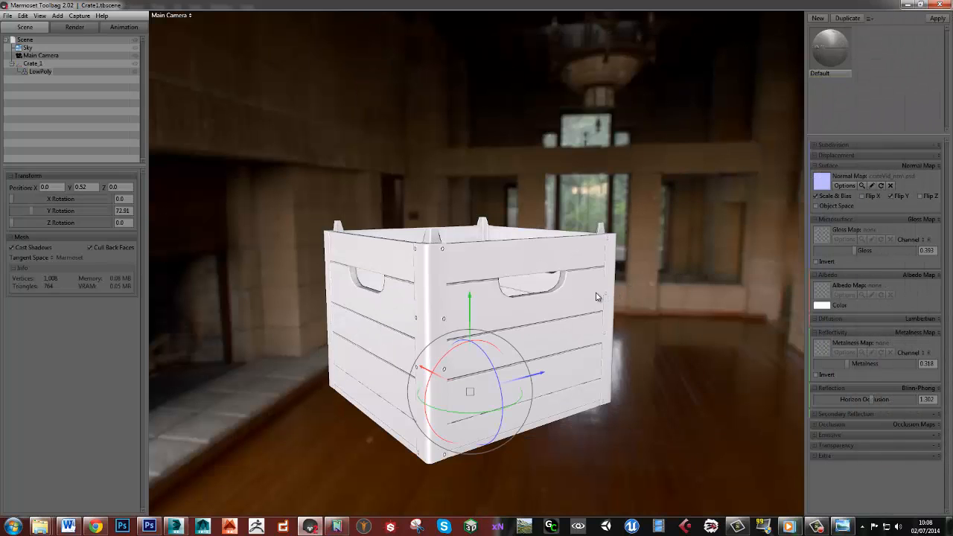
left_click_drag(636, 291, 592, 286, "alt")
middle_click_drag(592, 286, 489, 265, "alt")
scroll(472, 251, "up", 5)
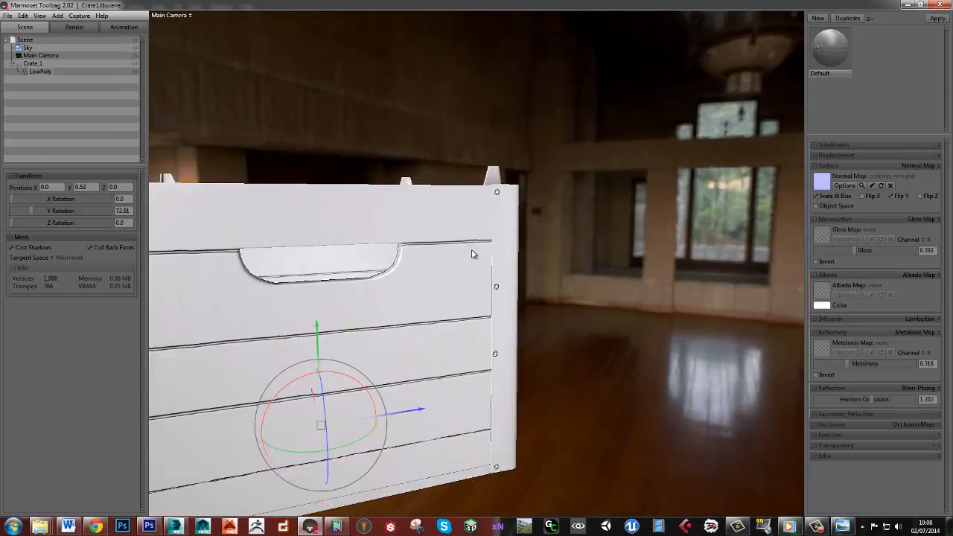
left_click_drag(493, 241, 494, 213, "alt")
scroll(494, 213, "up", 2)
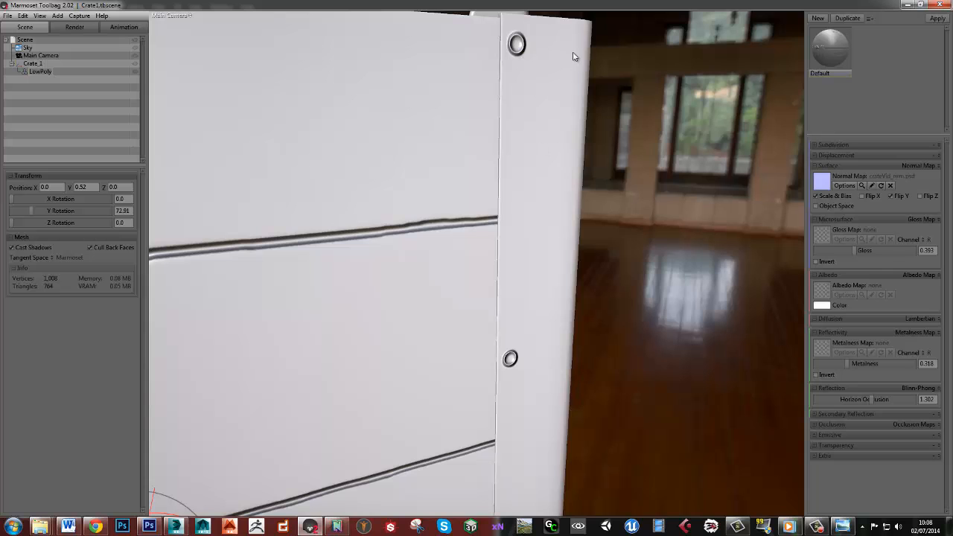
left_click_drag(480, 66, 550, 74, "alt")
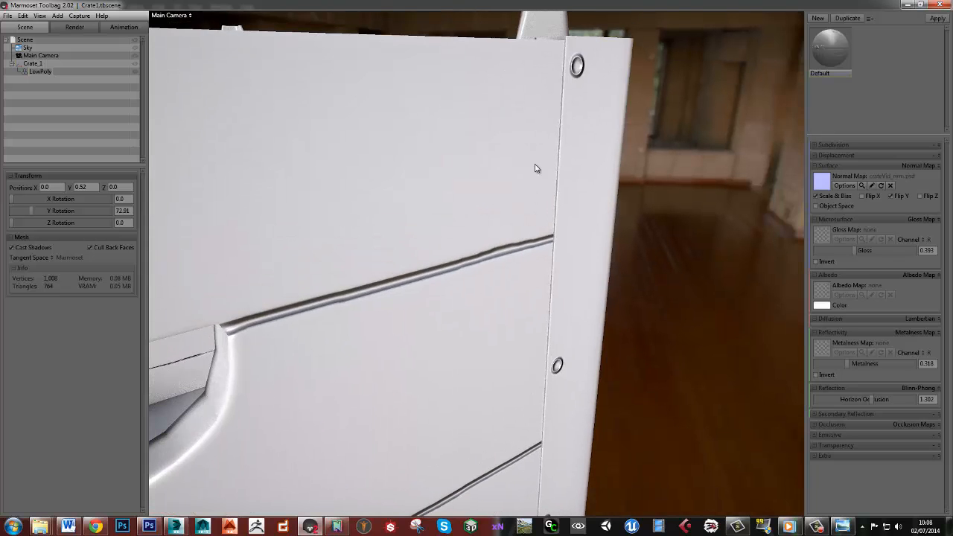
scroll(535, 169, "down", 3)
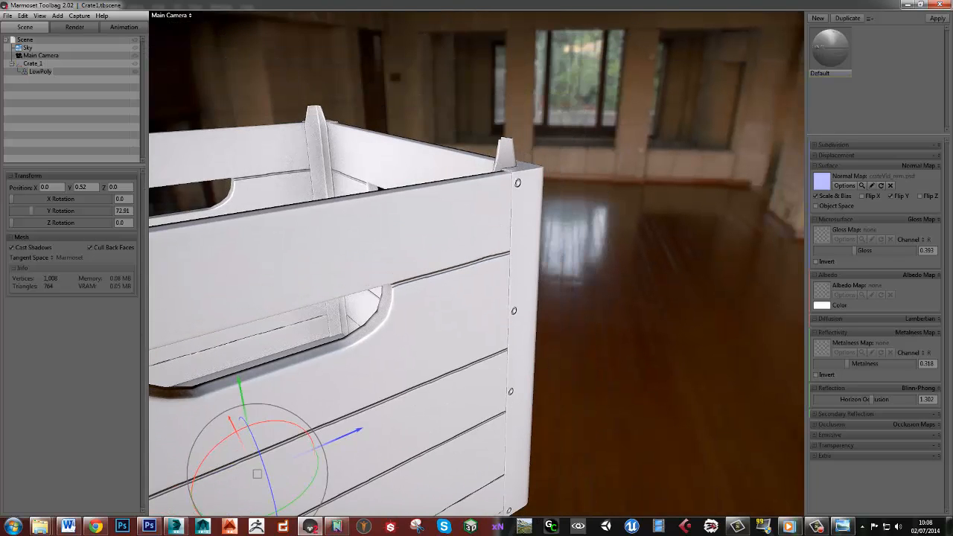
- Compare the plank edges and engraved lettering in the reference photo with the crate front in Marmoset Toolbag
left_click_drag(952, 58, 408, 0)
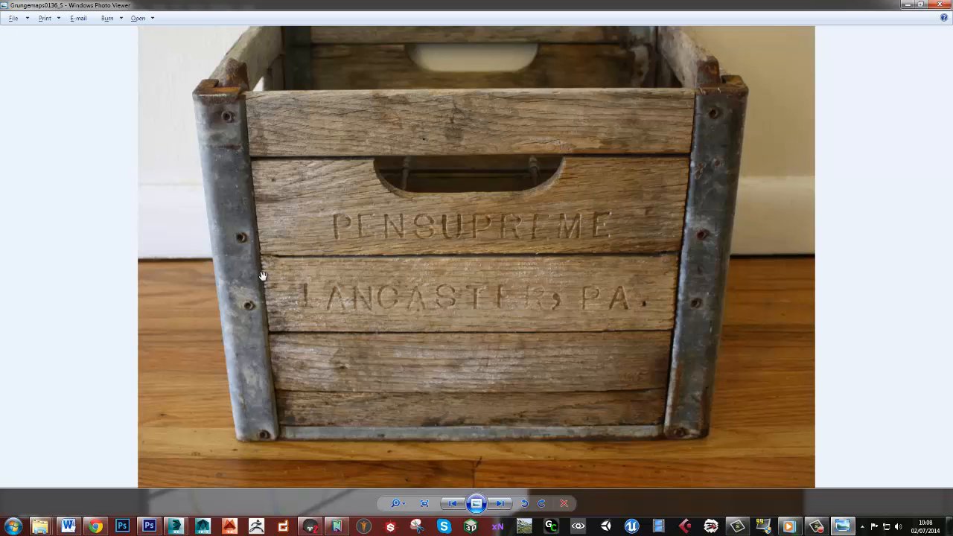
scroll(264, 281, "up", 4)
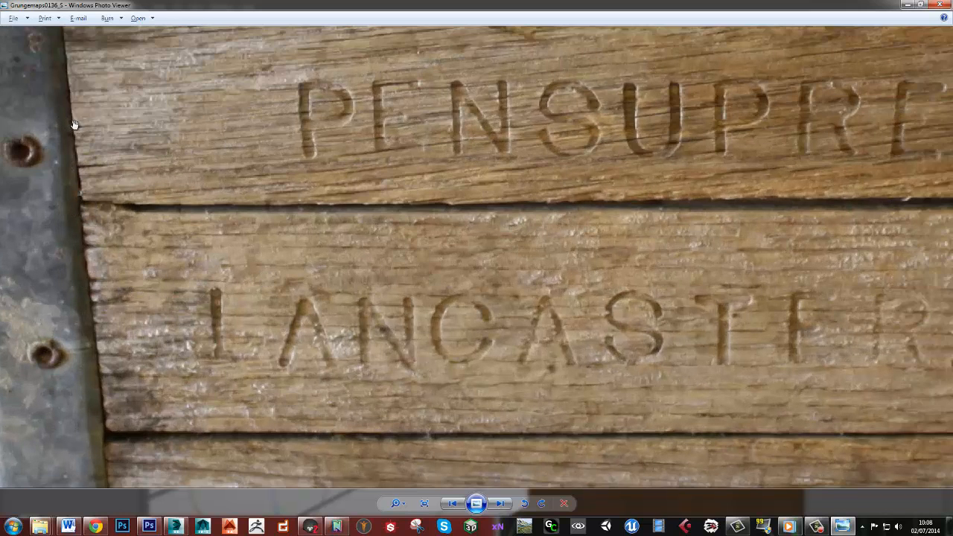
scroll(494, 127, "down", 4)
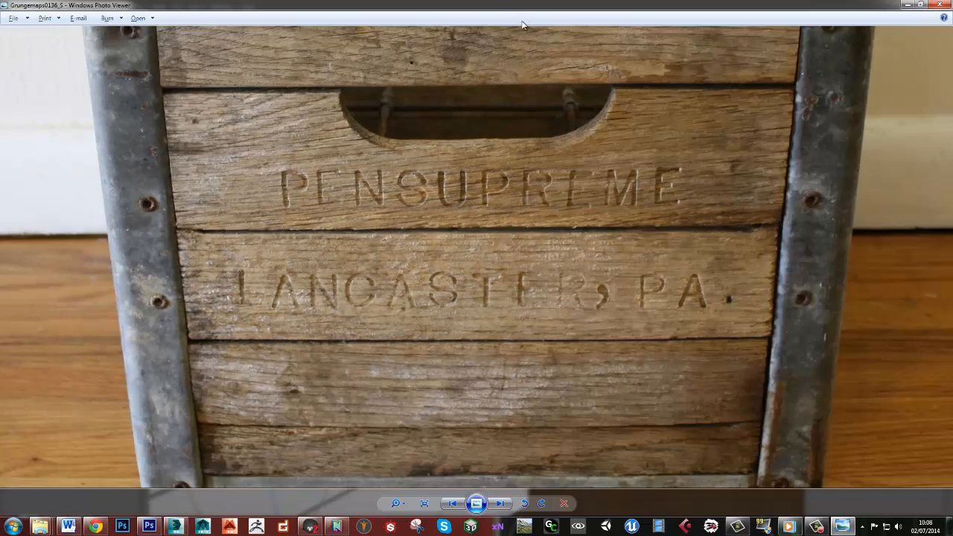
left_click_drag(523, 6, 952, 101)
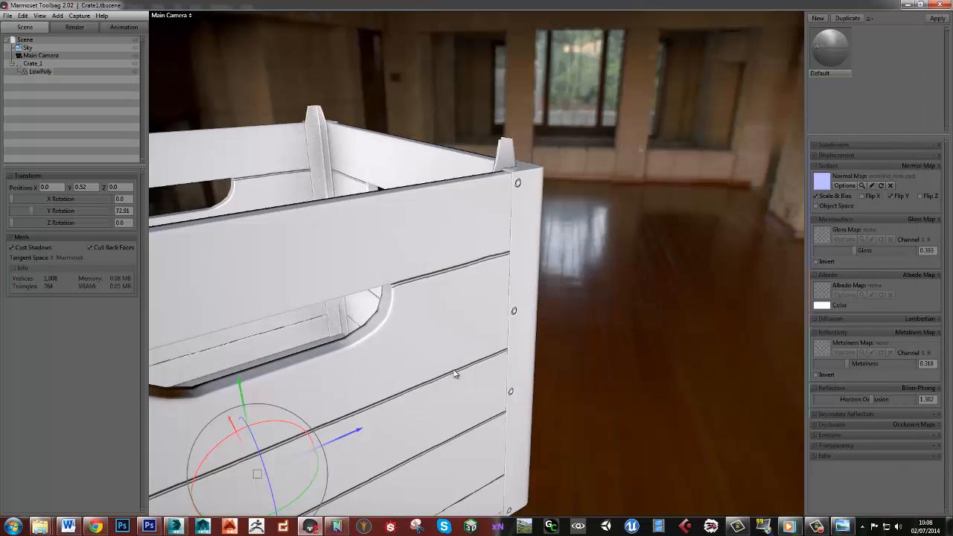
middle_click_drag(422, 384, 472, 345, "alt")
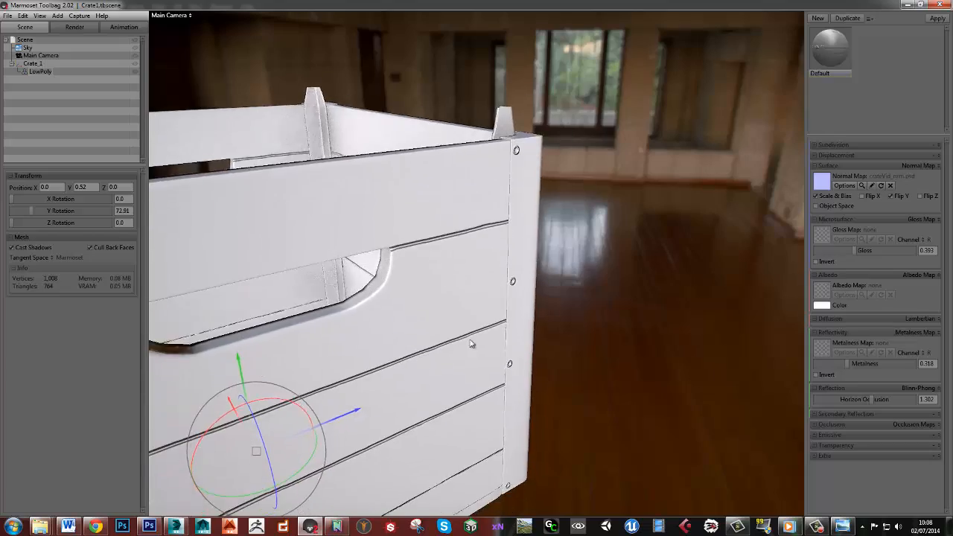
scroll(472, 339, "down", 5)
mouse_move(474, 330)
left_mouse_down("alt")
mouse_move(468, 323)
mouse_move(481, 313)
mouse_move(496, 323)
mouse_move(461, 319)
mouse_move(491, 324)
left_mouse_up("alt")
key("alt+Tab")
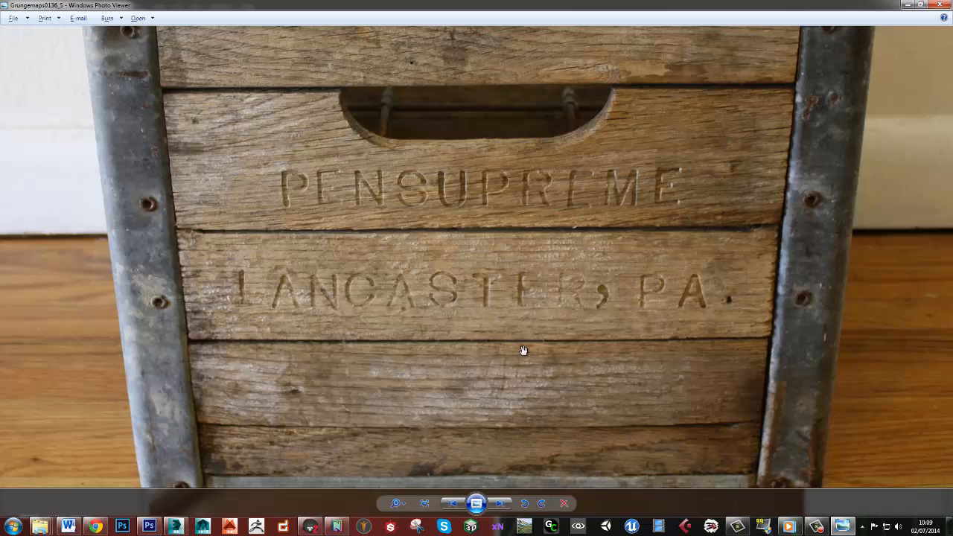
scroll(525, 350, "down", 5)
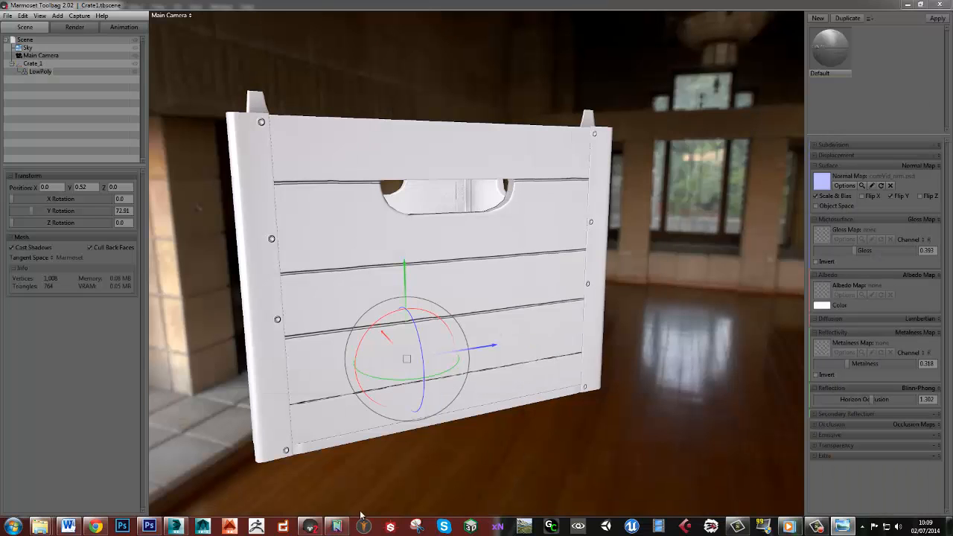
- Return to Photoshop and add a new layer above the EdgeBrush copy group
left_click(149, 526)
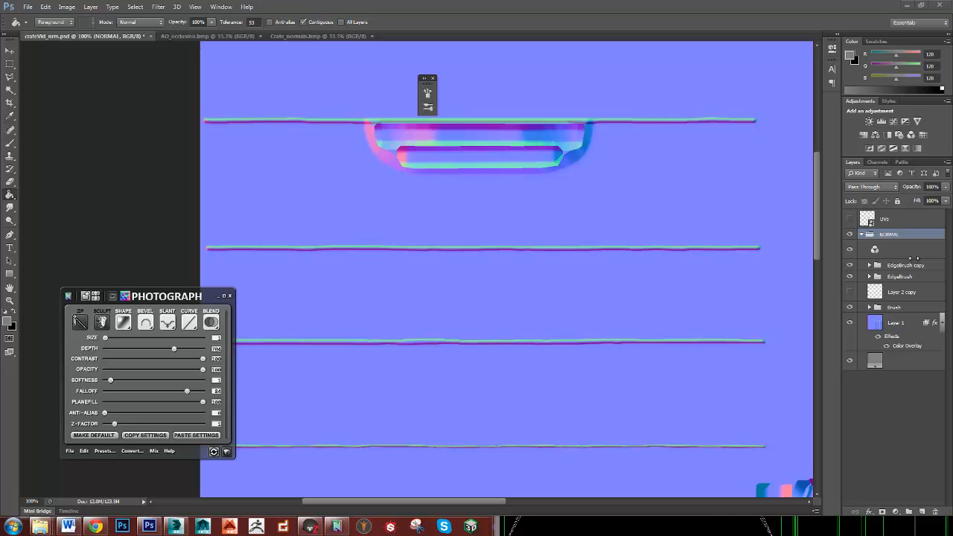
left_click(906, 267)
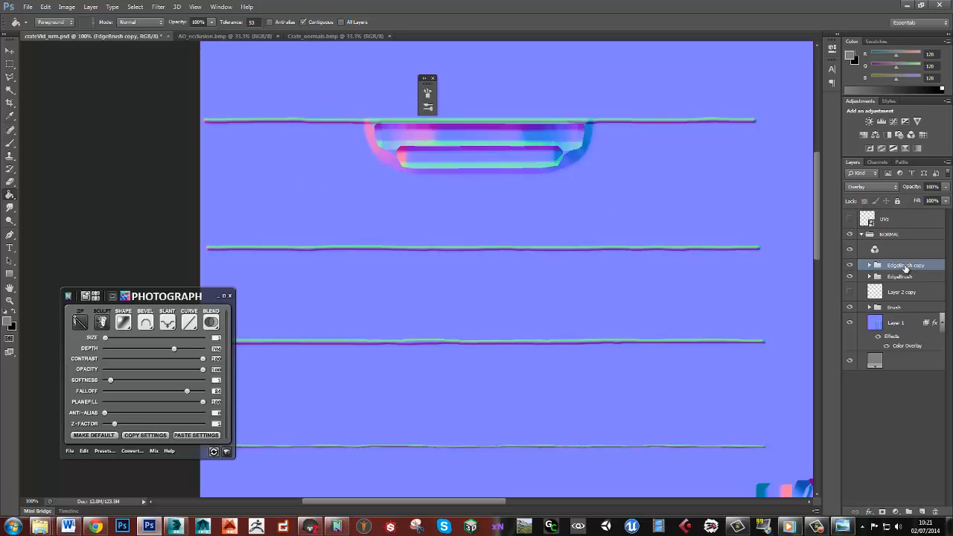
left_click(922, 513)
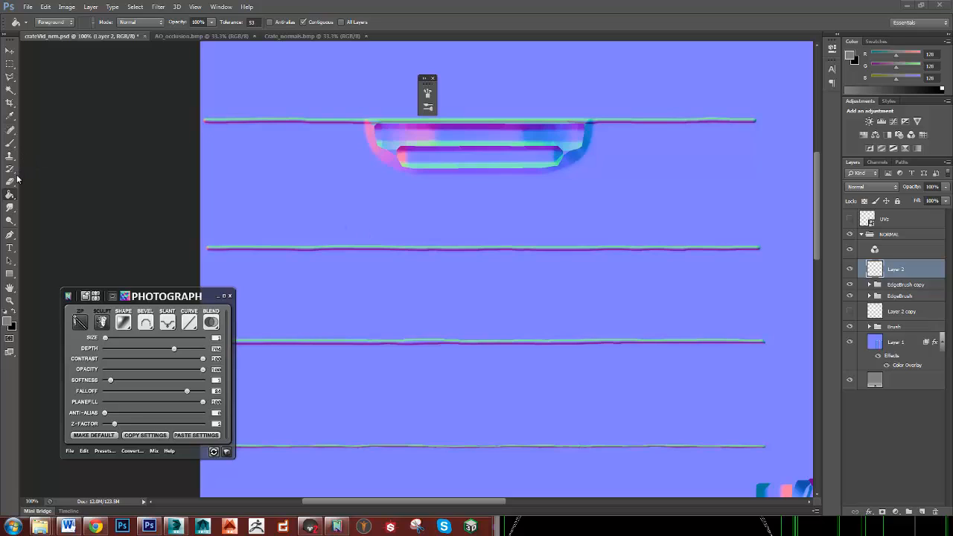
- Start a text layer on the plank below the handle cutout and set its text color to white (ffffff)
left_click(10, 248)
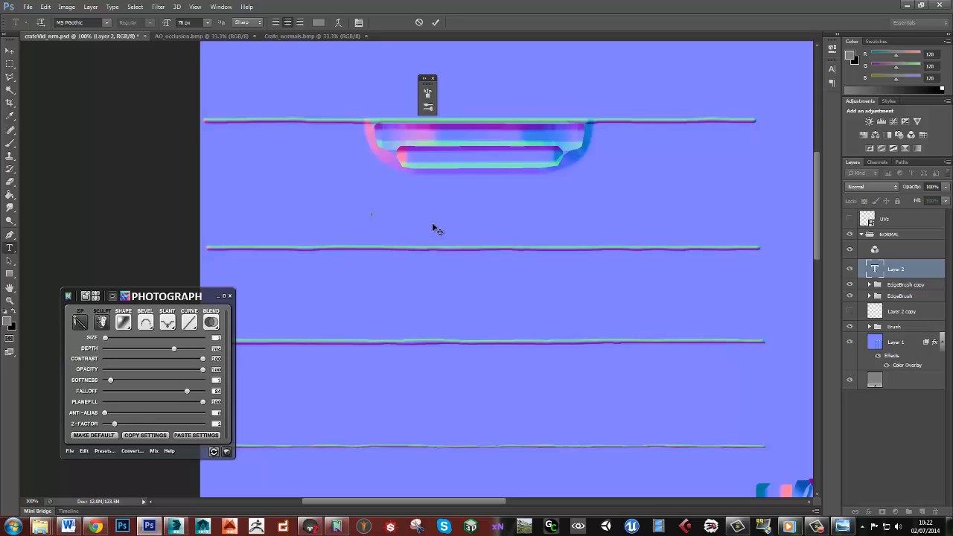
type("CRA")
left_click(319, 24)
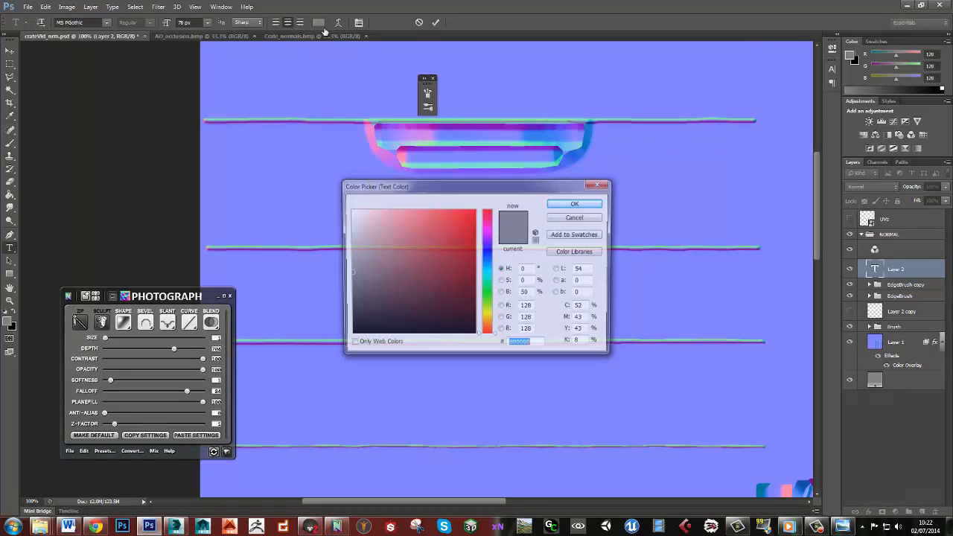
left_click_drag(364, 269, 350, 210)
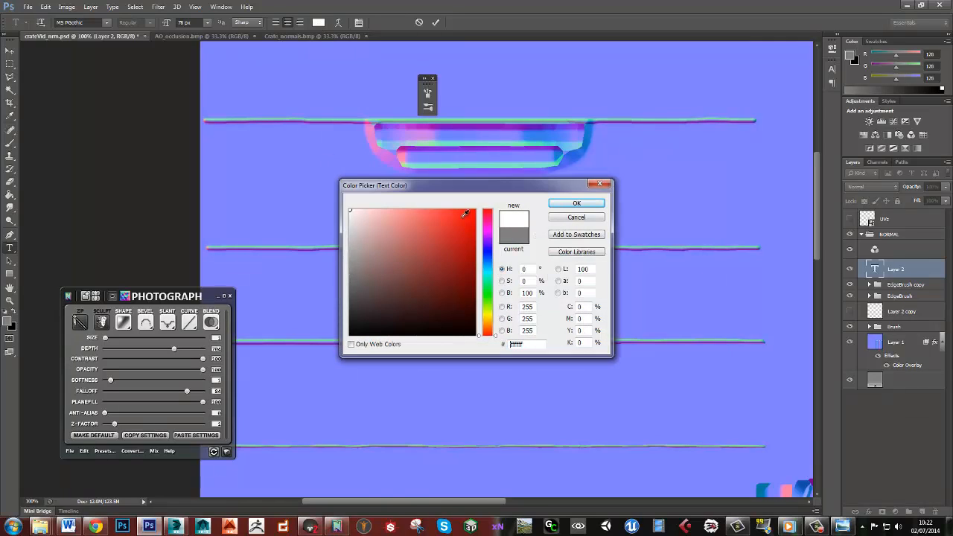
left_click(576, 204)
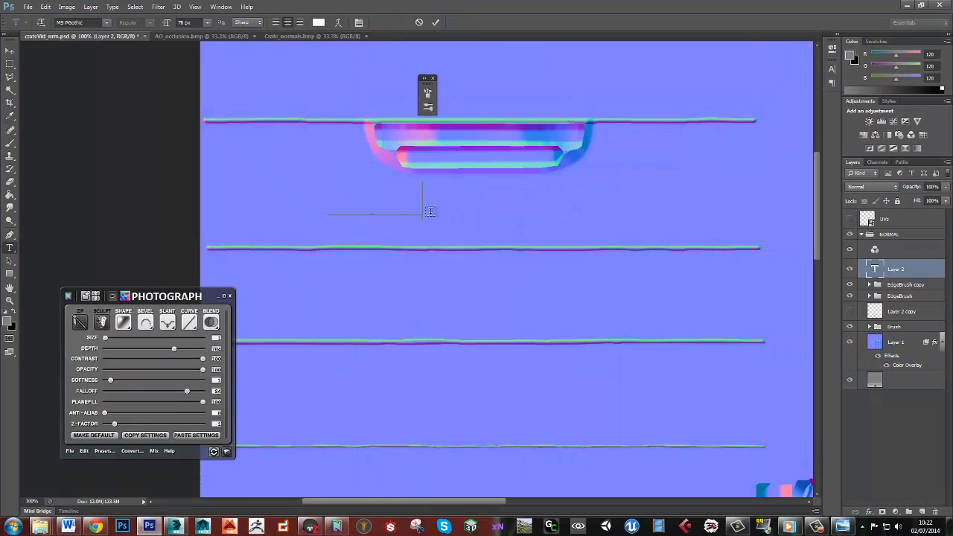
- Write the lettering on two lines as "PENSUPREME" and "LANCASTER, PA."
type("SUPREME")
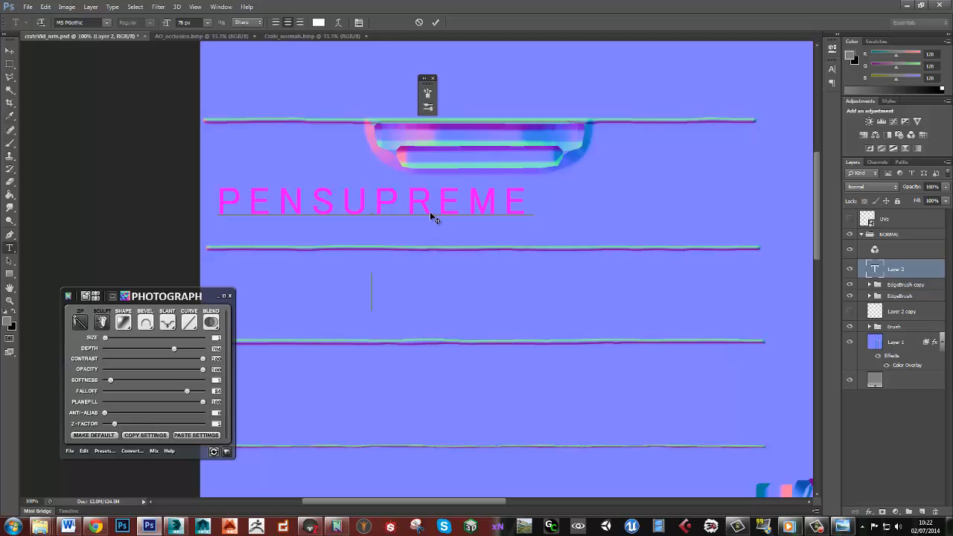
type("LANC")
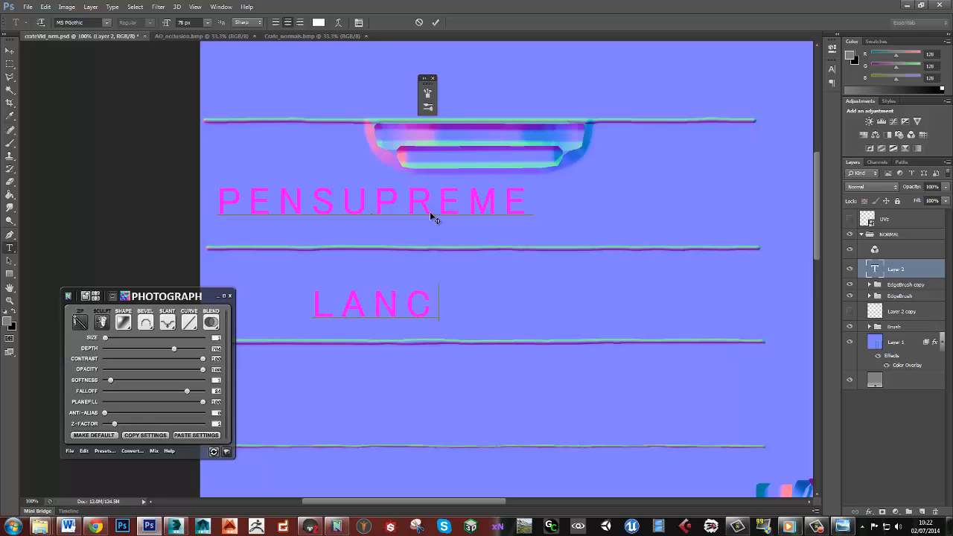
type("ASTER")
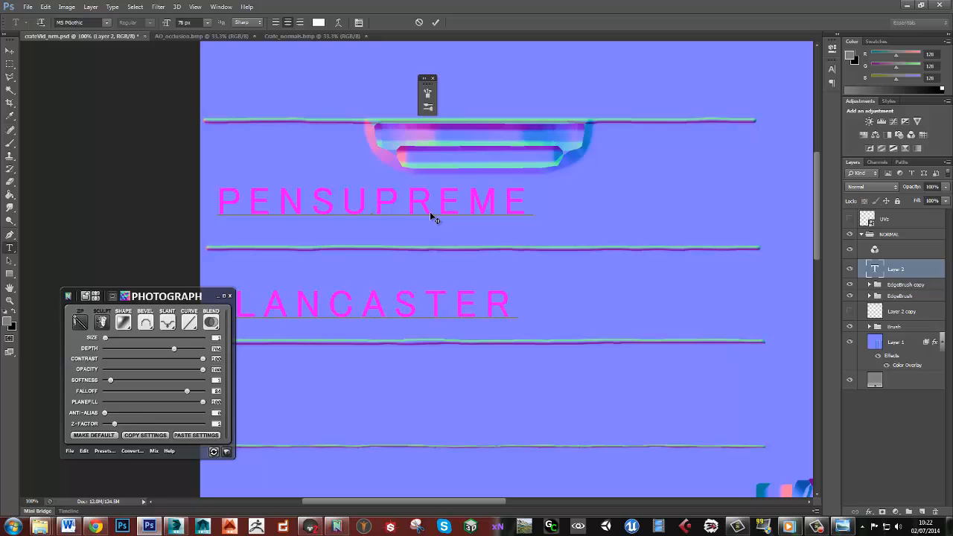
type(",")
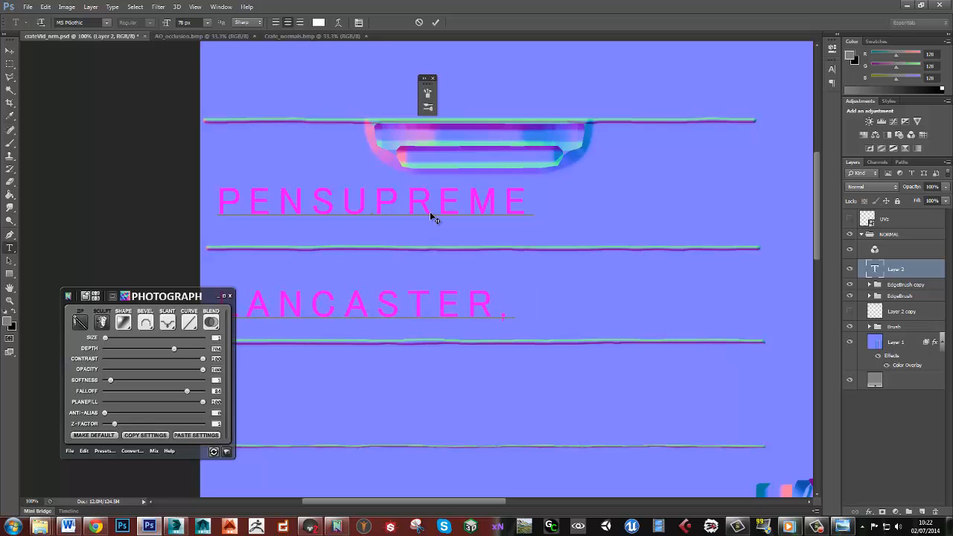
type(" PA.")
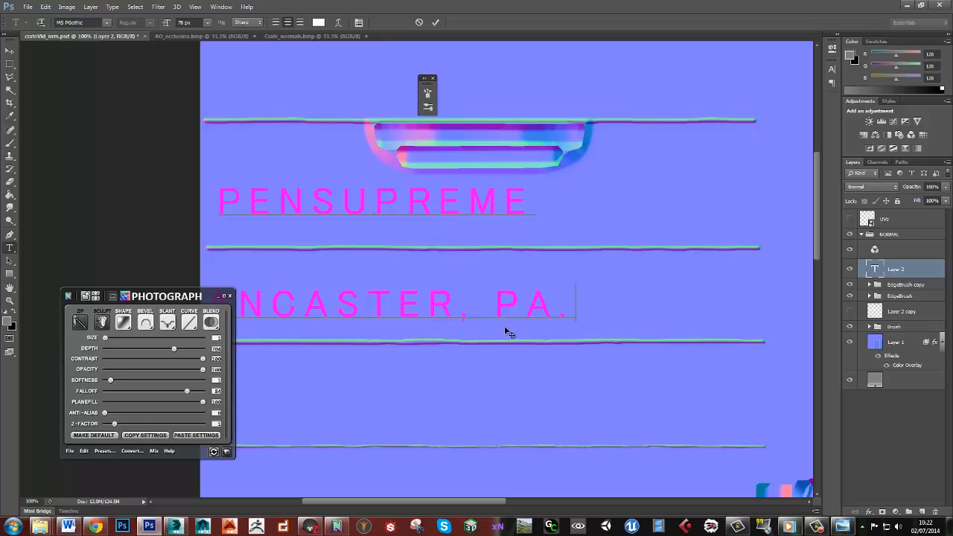
- Center the two-line lettering under the handle cutout, tighten its line spacing so each line fits its own plank, and commit the text
left_click_drag(506, 333, 605, 338, "ctrl")
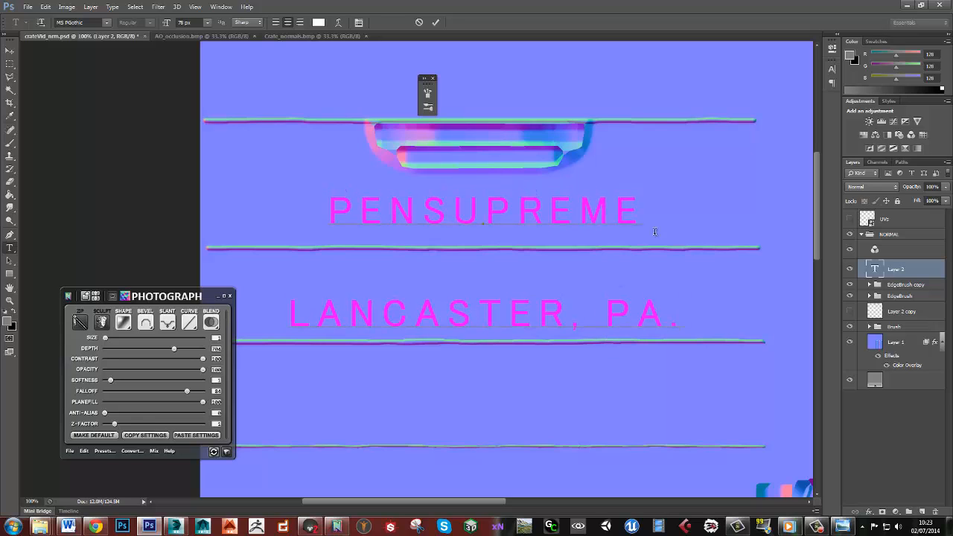
key("alt+Up")
key("alt+Up")
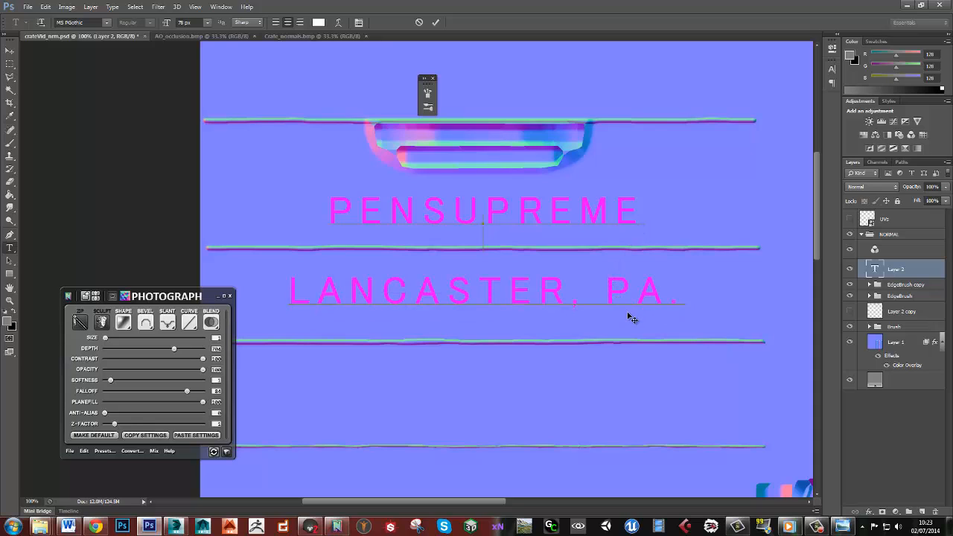
left_click_drag(630, 318, 637, 322, "ctrl")
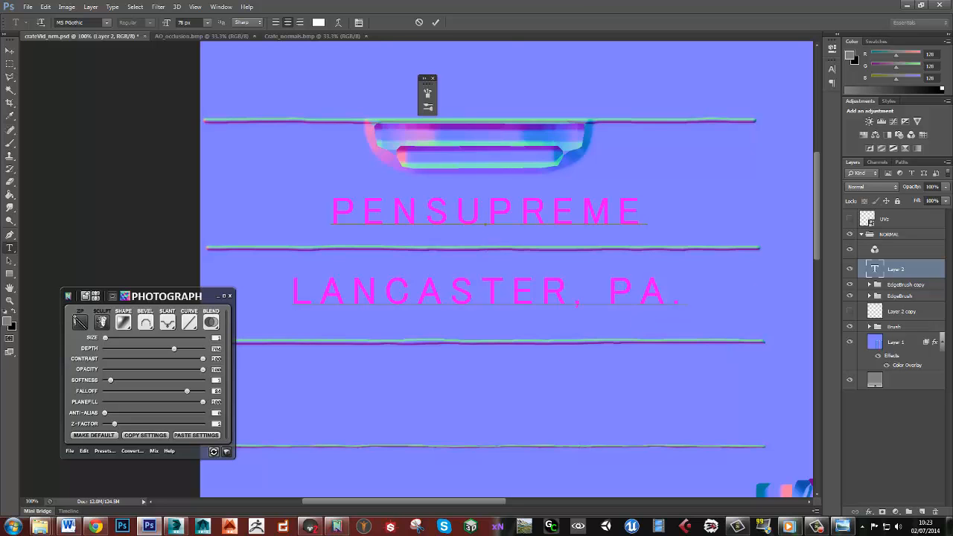
left_click_drag(952, 47, 952, 82)
left_click(436, 22)
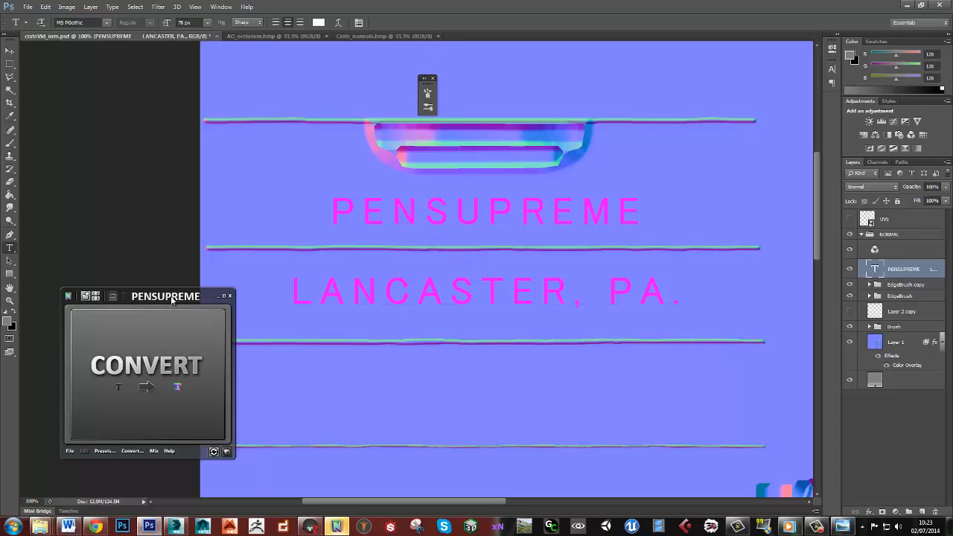
left_click_drag(174, 298, 142, 298)
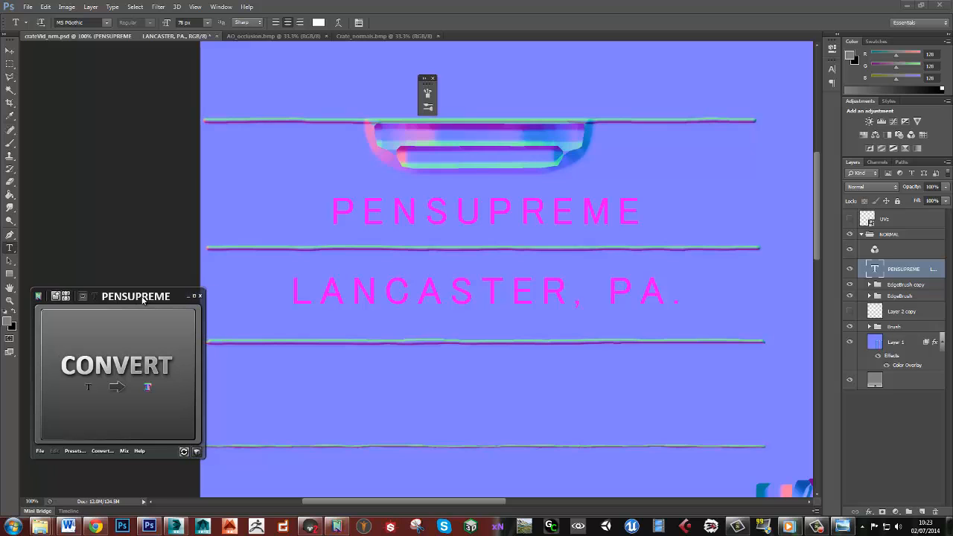
left_click(9, 321)
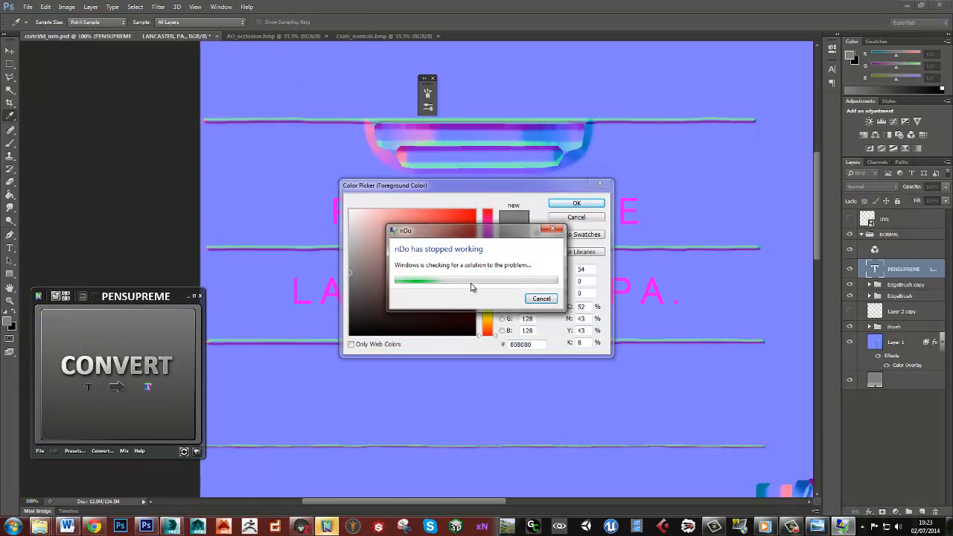
left_click(540, 297)
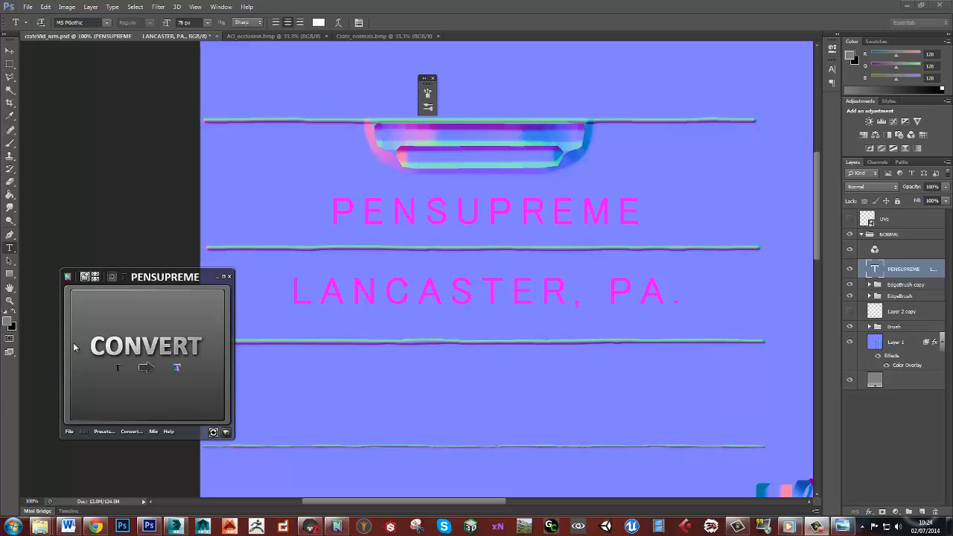
left_click(74, 344)
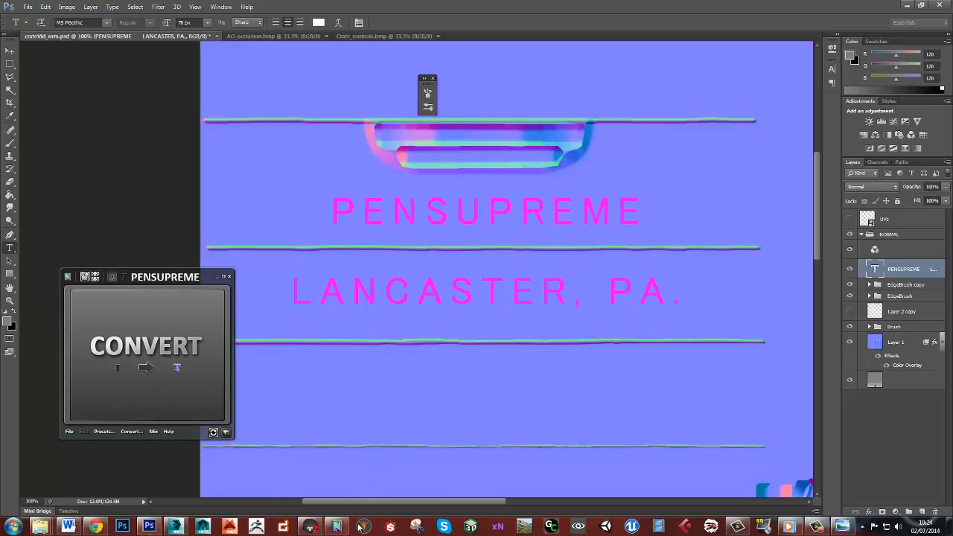
left_click(10, 325)
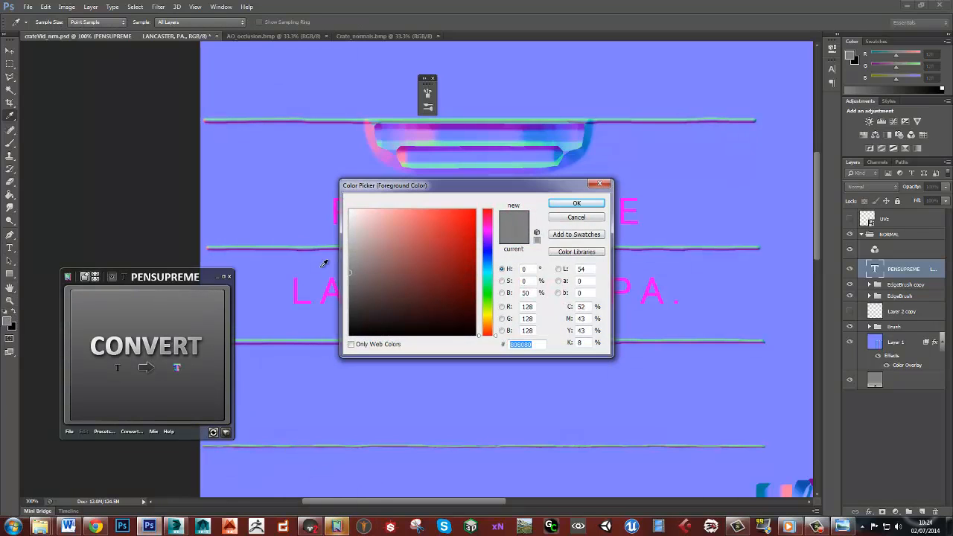
left_click(350, 212)
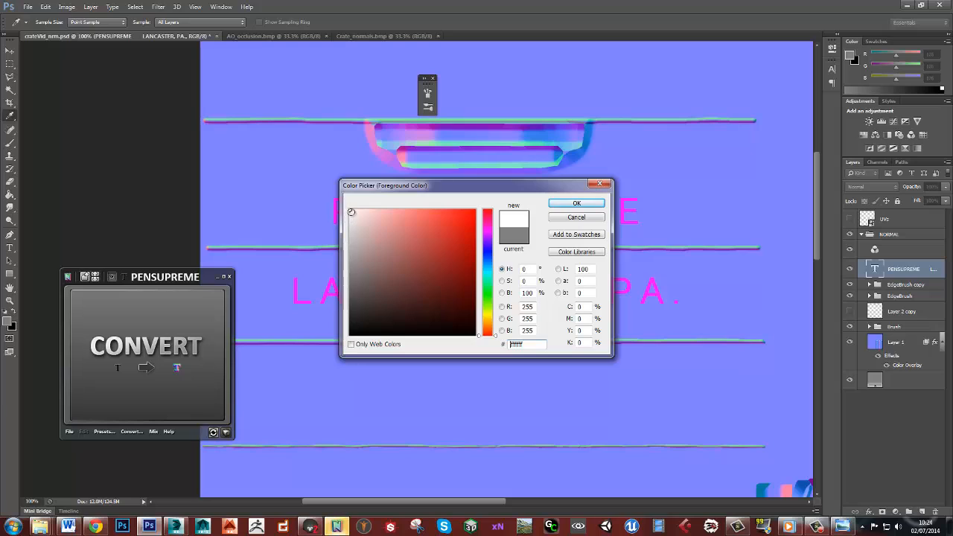
type("000000")
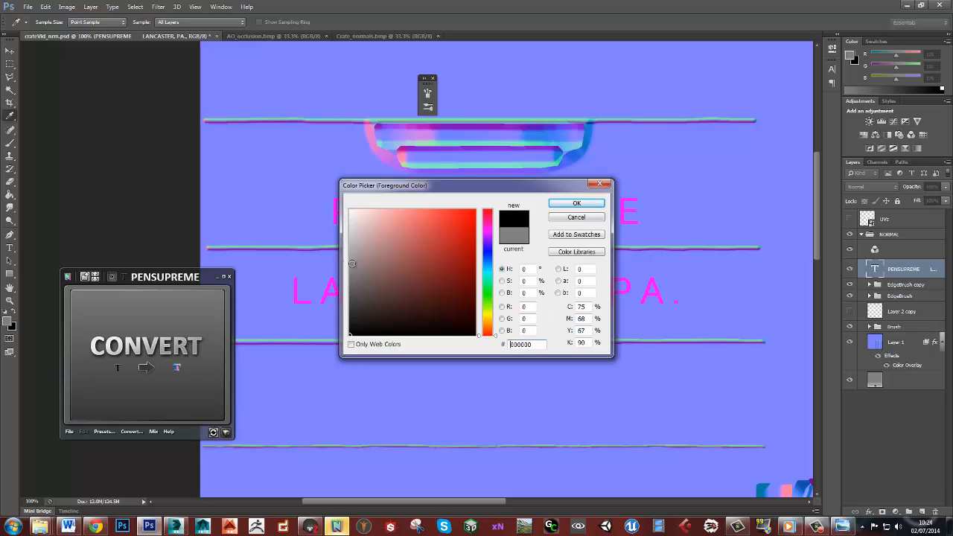
left_click(347, 271)
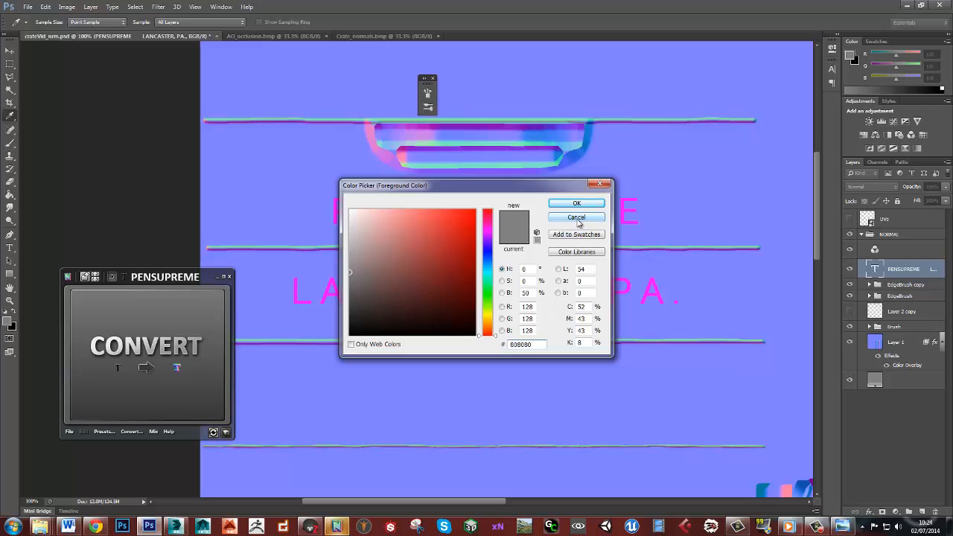
left_click(576, 218)
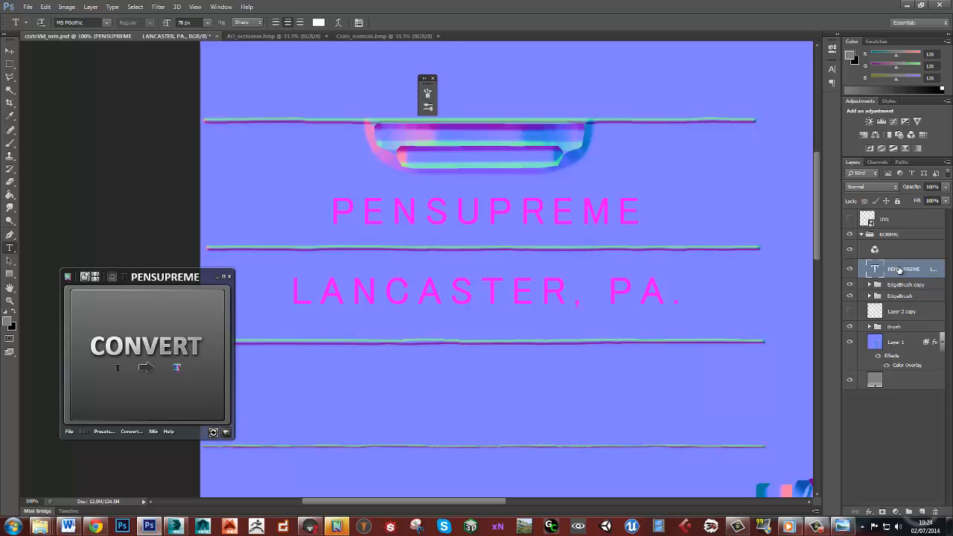
- Duplicate the PENSUPREME text layer, hide the original, and rasterize the copy
key("ctrl+j")
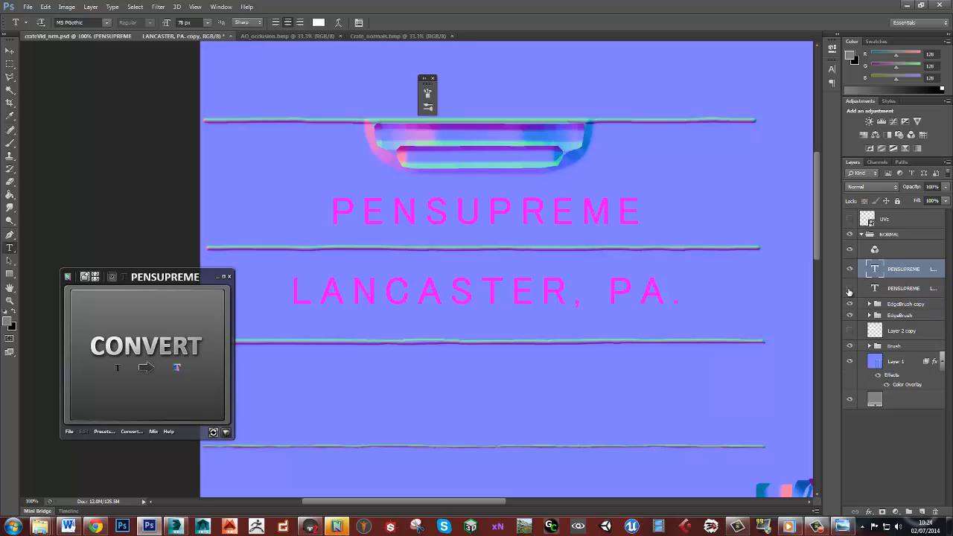
left_click(849, 289)
right_click(909, 277)
left_click(822, 213)
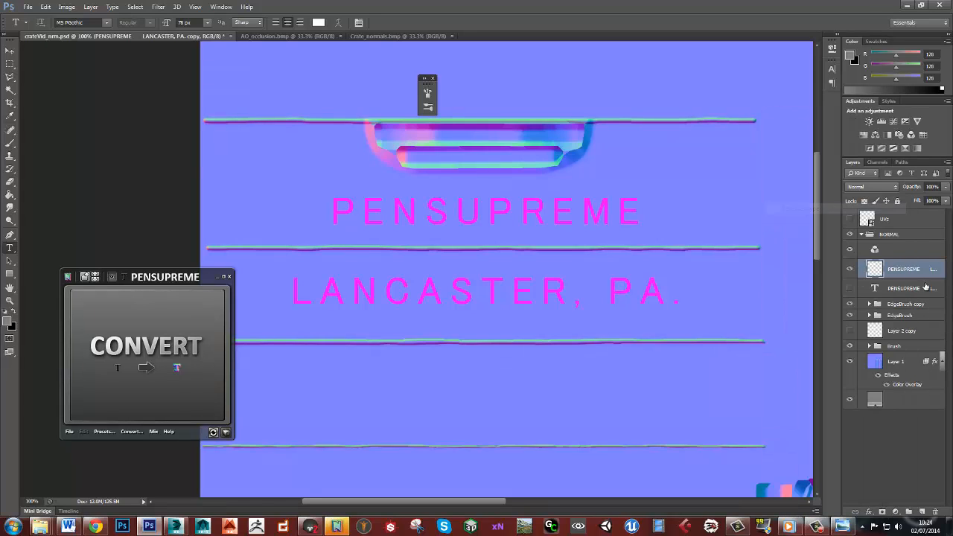
- Try converting a duplicate of the rasterized lettering to normals with nDo while the spare copy is hidden, and delete the resulting Brush group
left_click(851, 270)
left_click(851, 269)
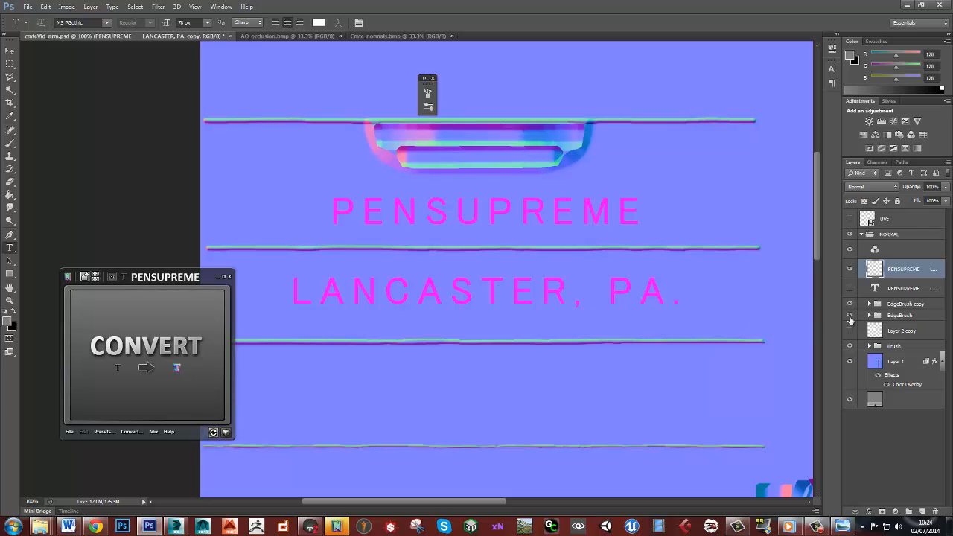
key("ctrl+j")
left_click(850, 289)
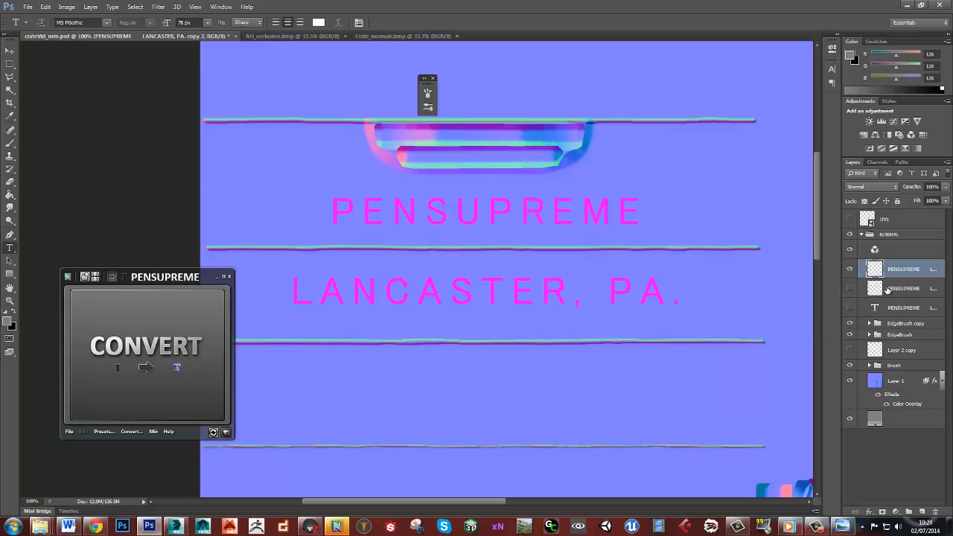
left_click(160, 397)
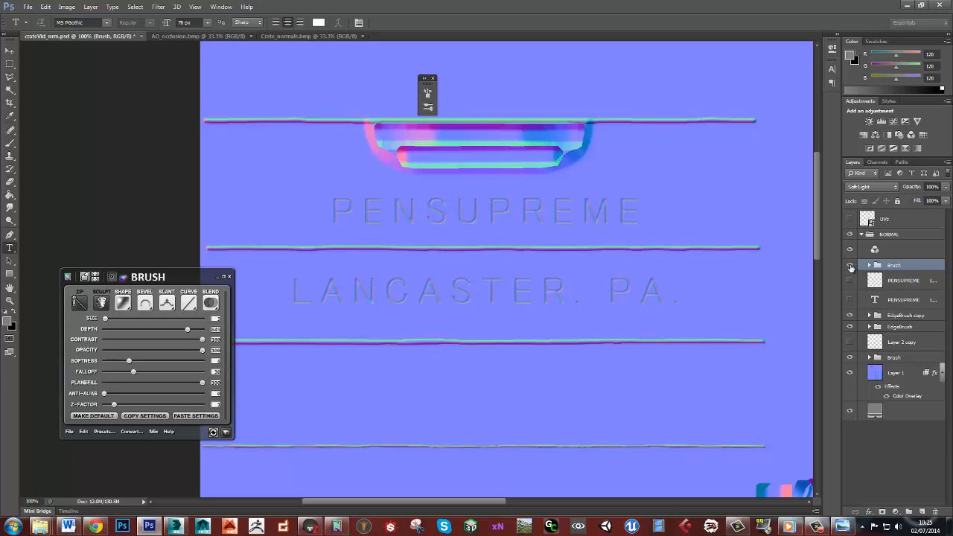
key("Delete")
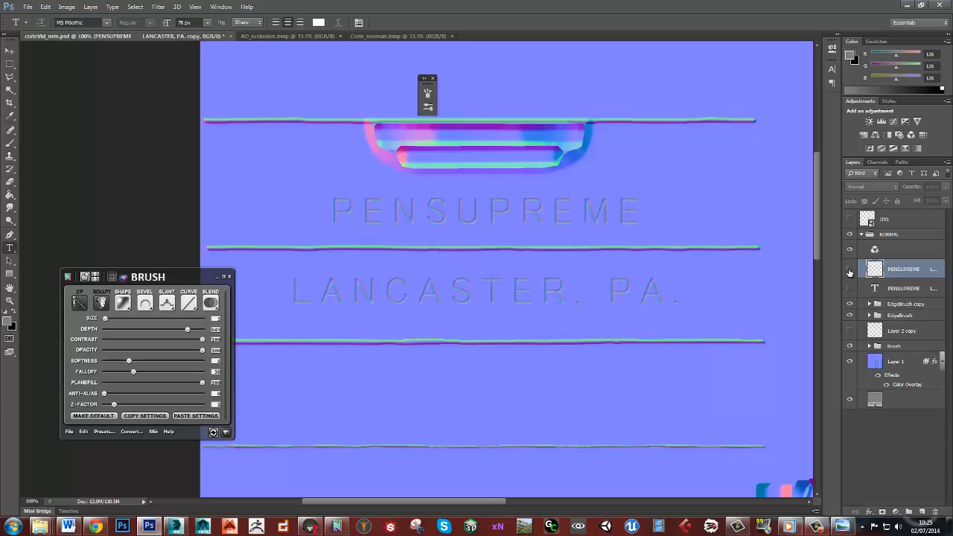
- Switch to the crate reference photo in Windows Photo Viewer and examine the depth and wear of the engraved PENSUPREME and LANCASTER, PA. letters
left_click(842, 527)
left_click_drag(593, 111, 394, 1)
scroll(438, 302, "up", 5)
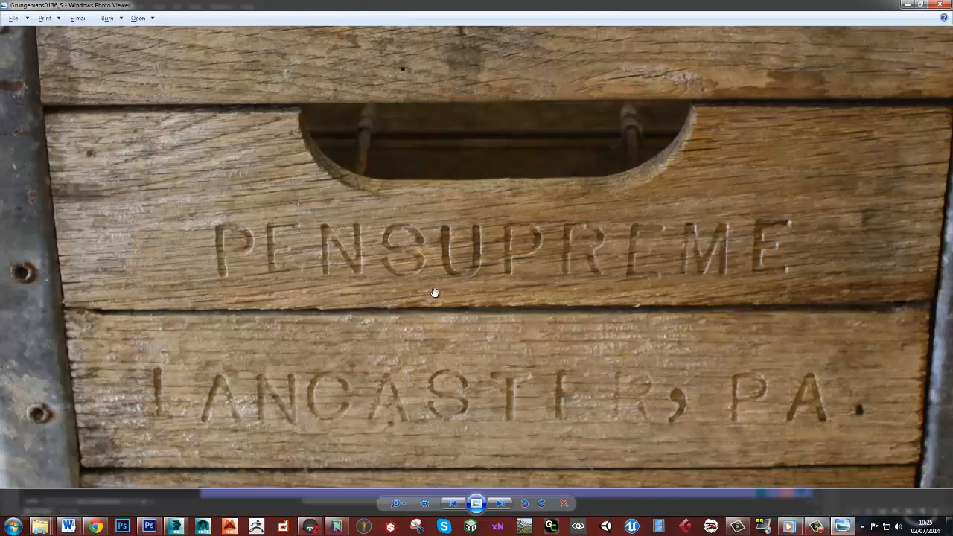
left_click_drag(513, 330, 506, 273)
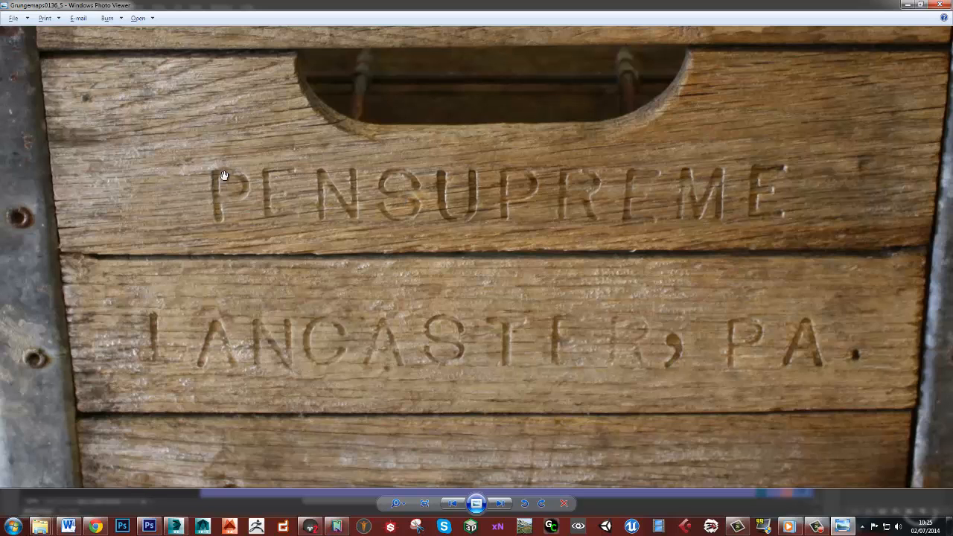
left_click_drag(606, 237, 549, 221)
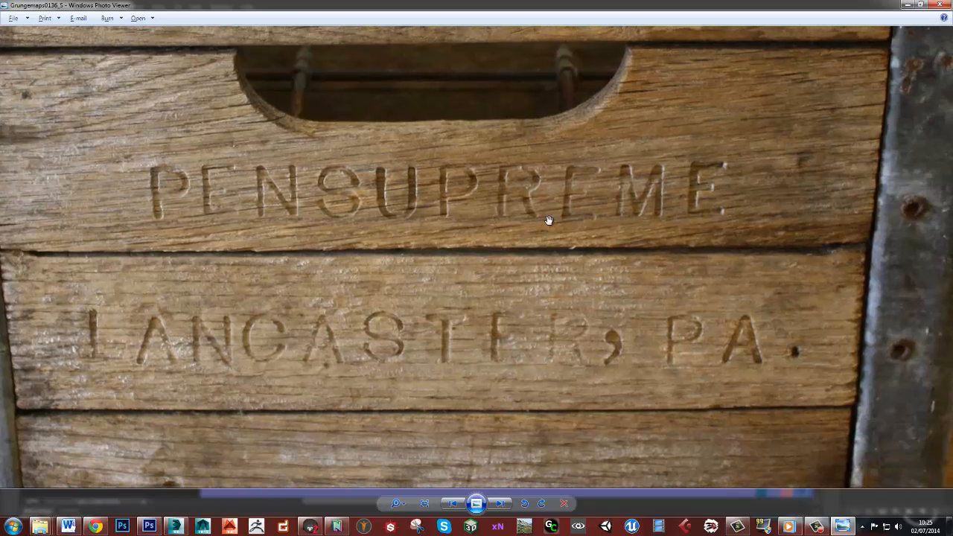
scroll(549, 220, "up", 2)
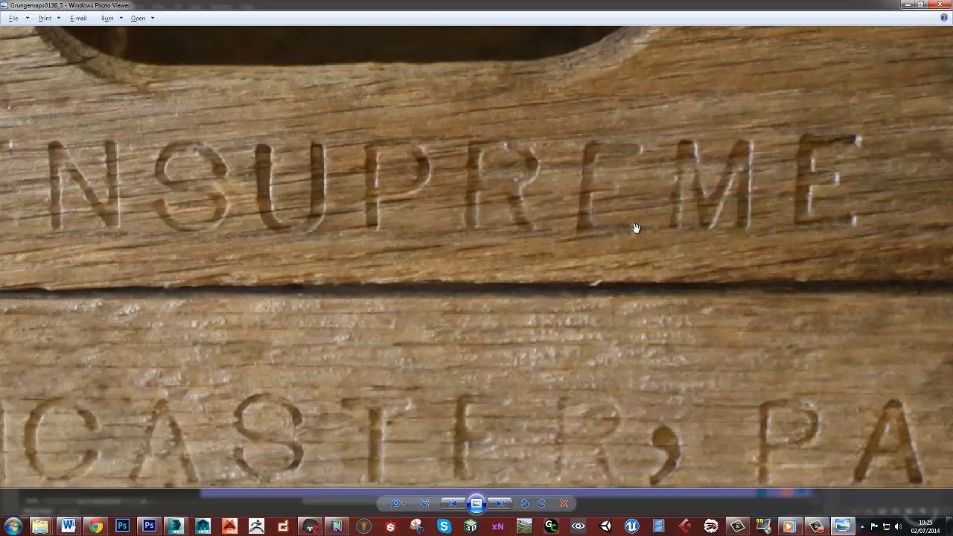
left_click_drag(596, 315, 549, 153)
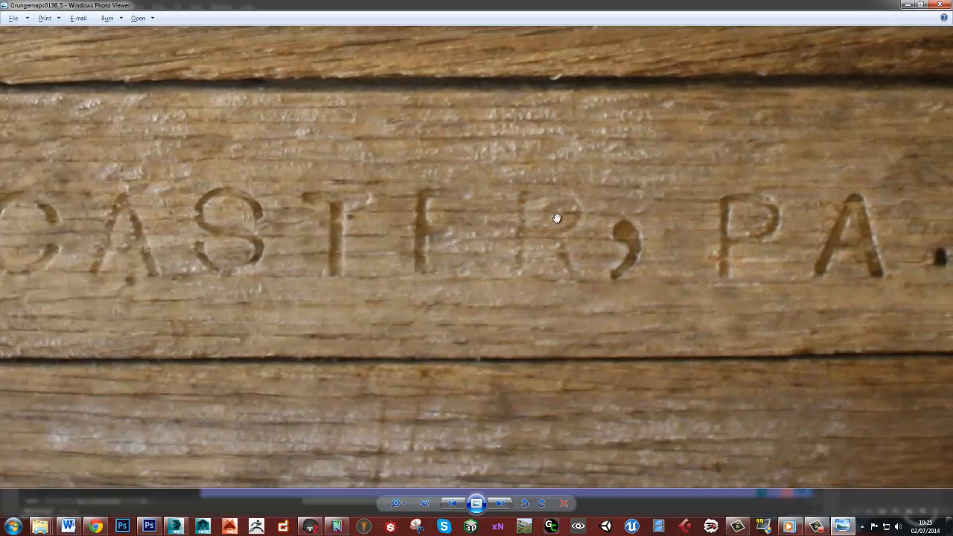
left_click_drag(246, 291, 430, 281)
left_click_drag(62, 272, 194, 275)
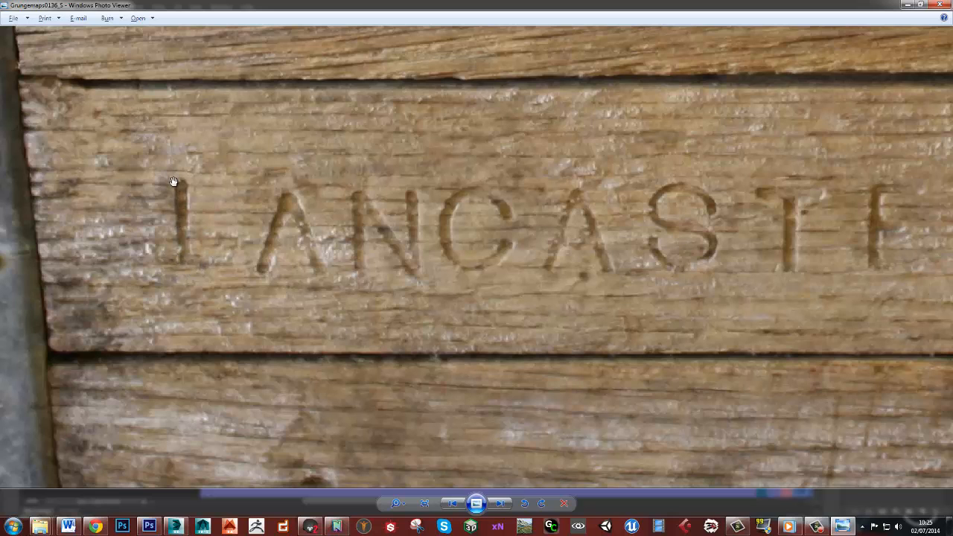
scroll(511, 274, "down", 5)
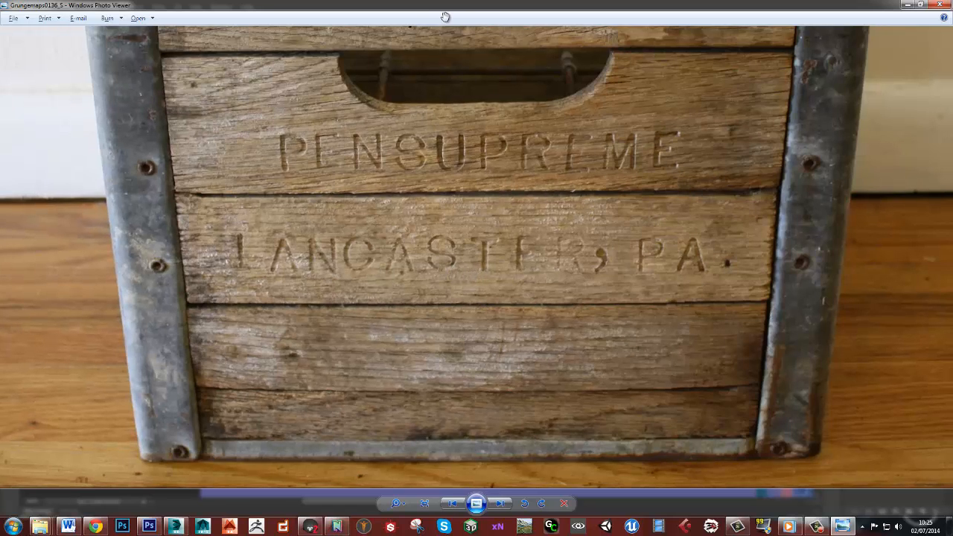
- Return from the reference photo to crateVid_nrm.psd, show the rasterized lettering layer, and hide the adjustment layer above it
left_click_drag(348, 227, 346, 247)
left_click_drag(447, 4, 952, 4)
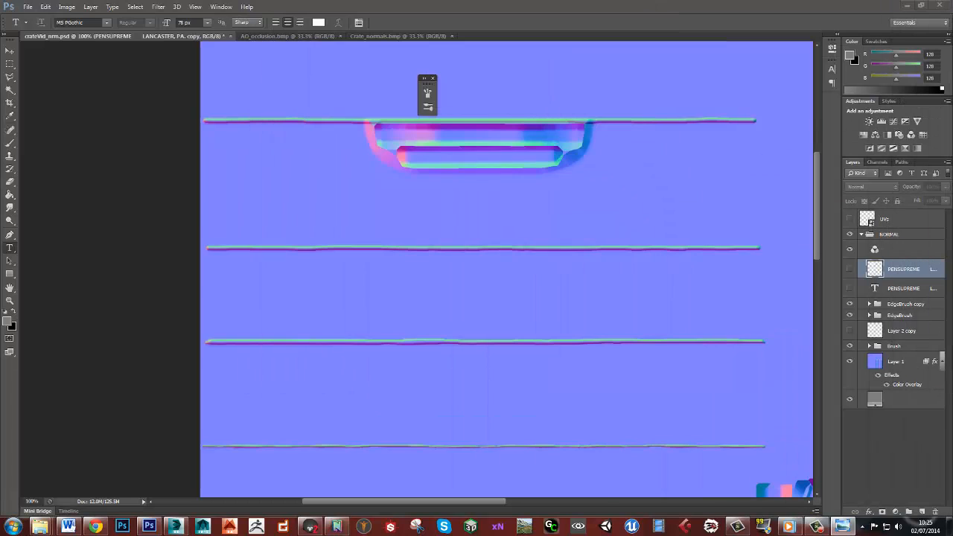
left_click(850, 274)
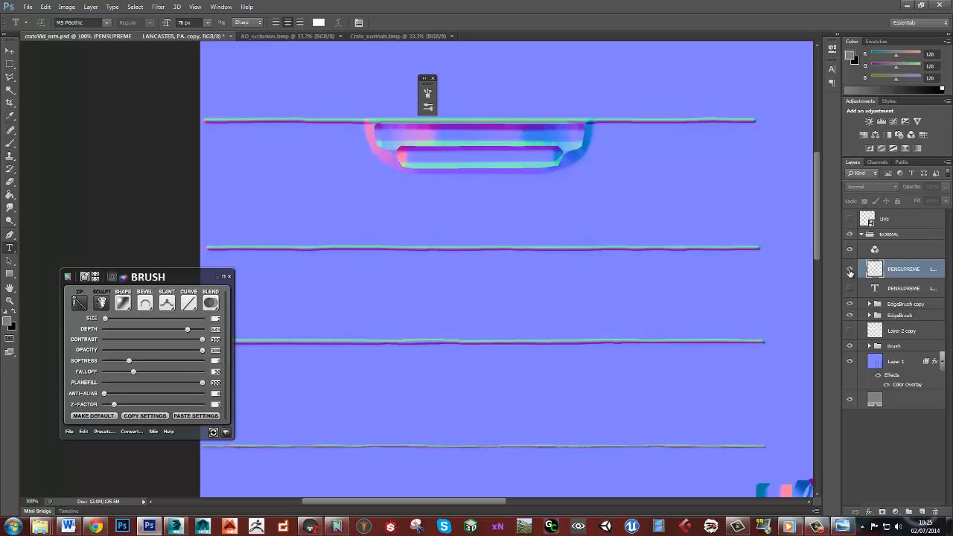
left_click(850, 272)
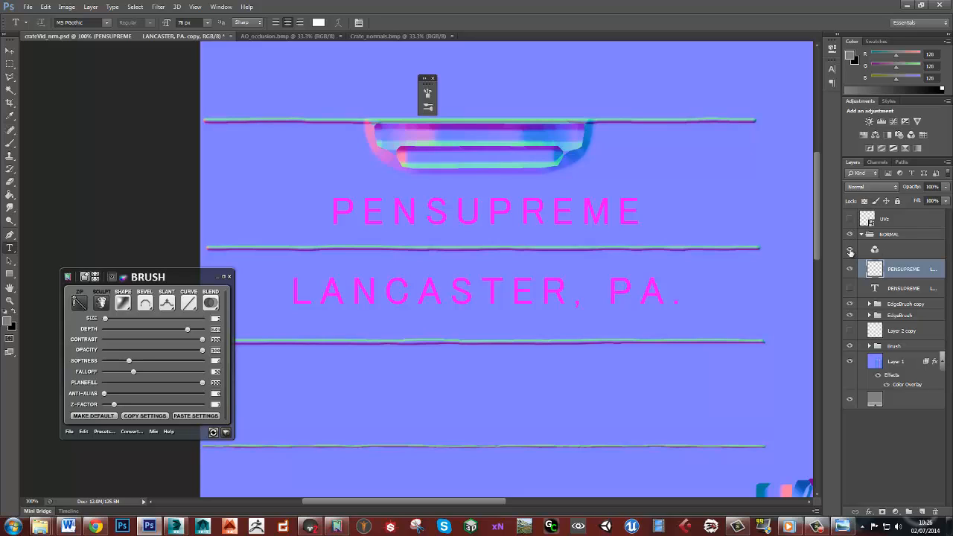
left_click(850, 251)
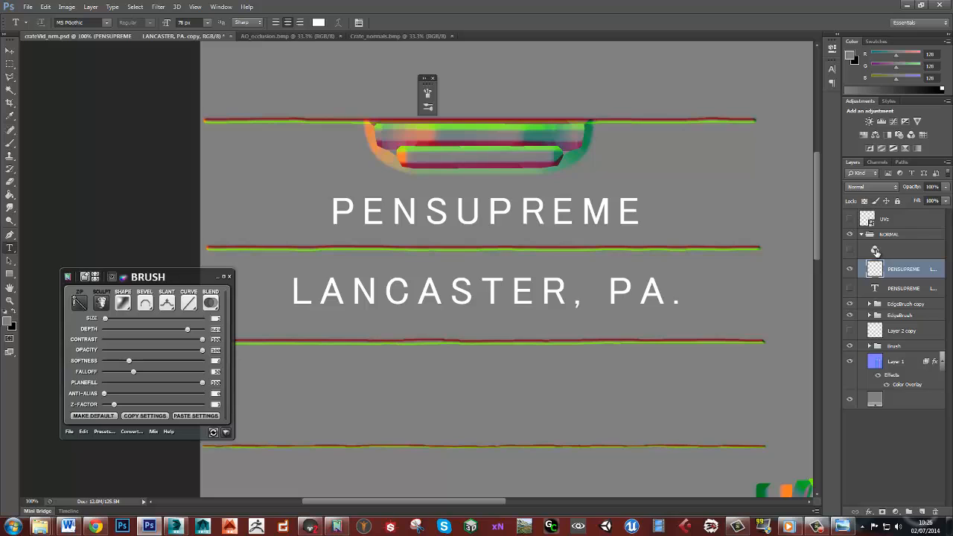
left_click(851, 251)
left_click(851, 251)
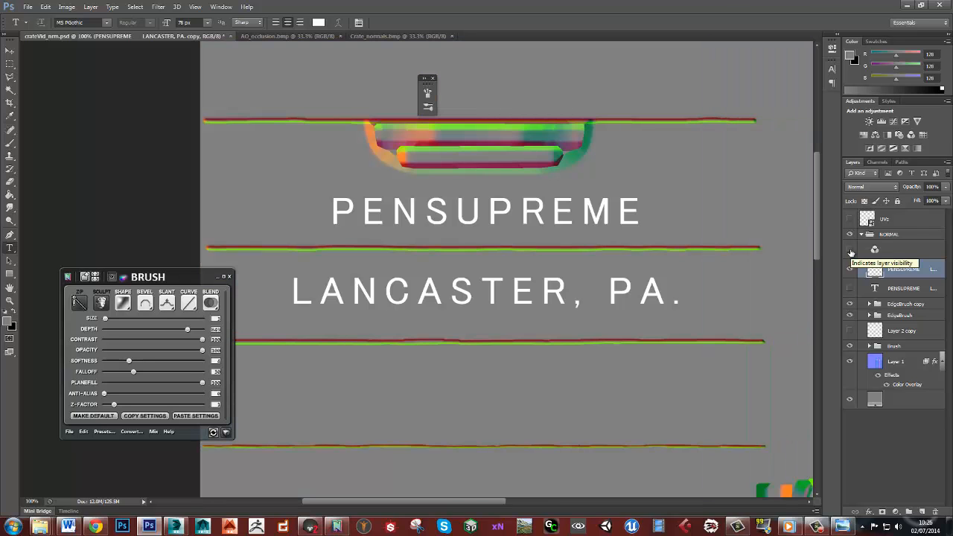
- Add a new layer below the rasterized lettering and fill it with mid grey (RGB 128, 128, 128)
left_click(922, 511)
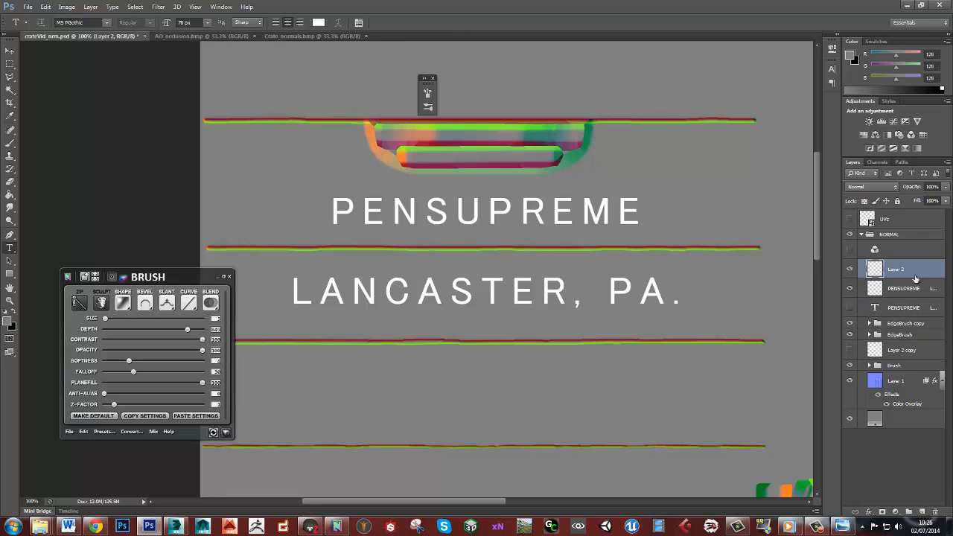
left_click_drag(915, 278, 875, 289)
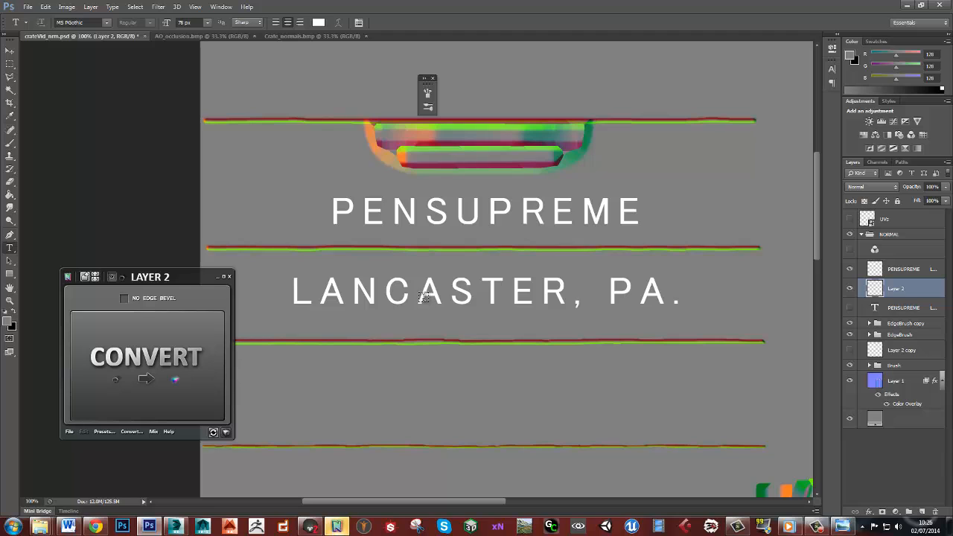
key("g")
left_click(9, 322)
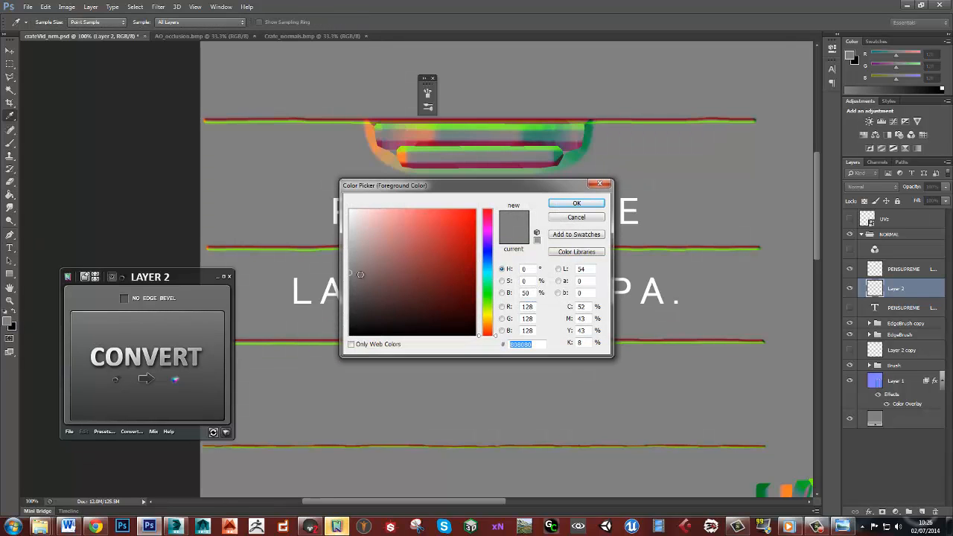
left_click(577, 203)
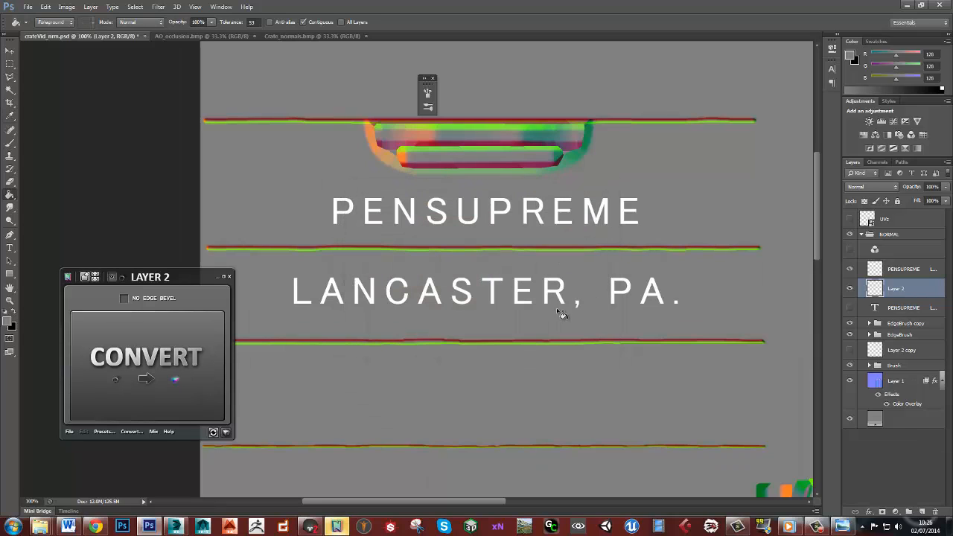
left_click(557, 309)
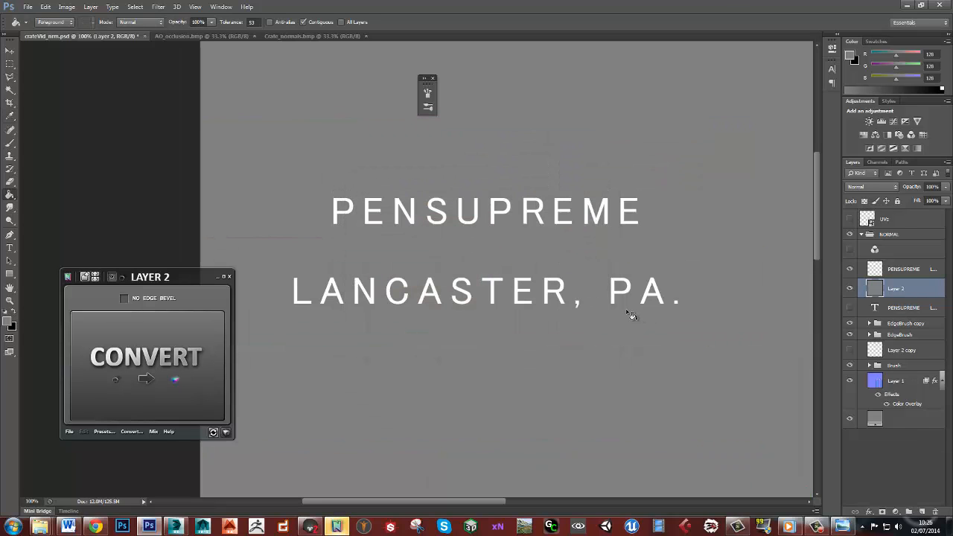
- Try fading the rasterized lettering layer by lowering its opacity, and restore it to 100%
left_click(918, 271)
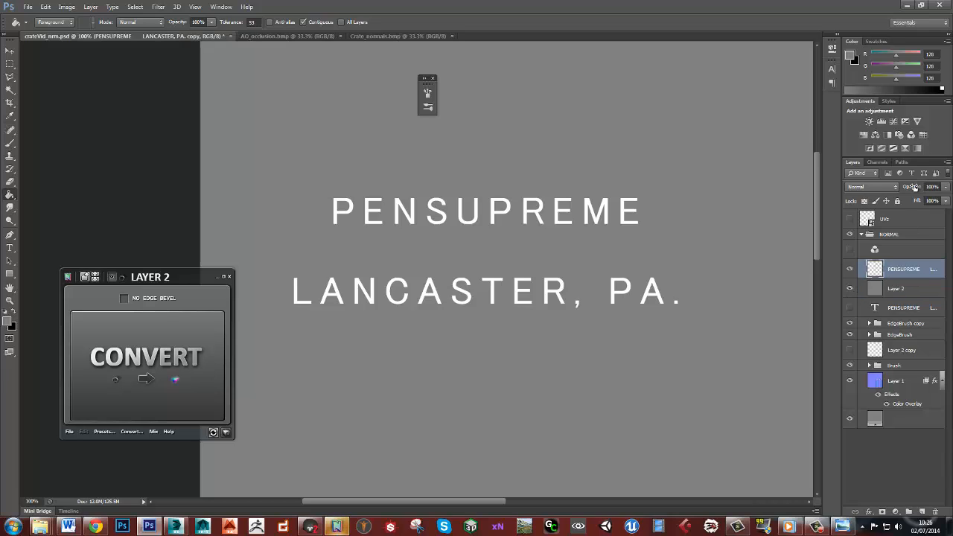
left_click_drag(915, 189, 858, 192)
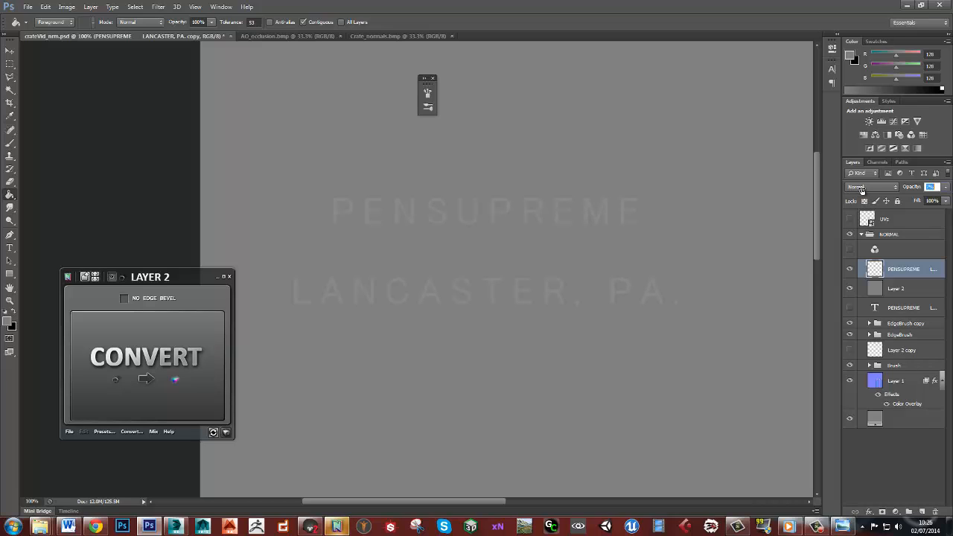
left_click_drag(862, 191, 935, 187)
key("Return")
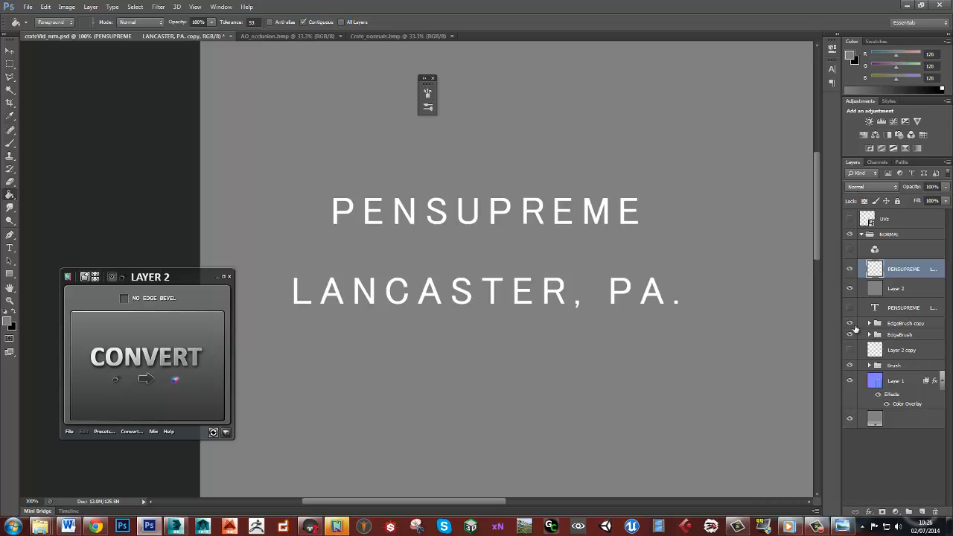
- Duplicate the rasterized lettering, hide the lower copy, apply Difference Clouds to the top copy, and inspect the uneven tones across the letters
key("ctrl+j")
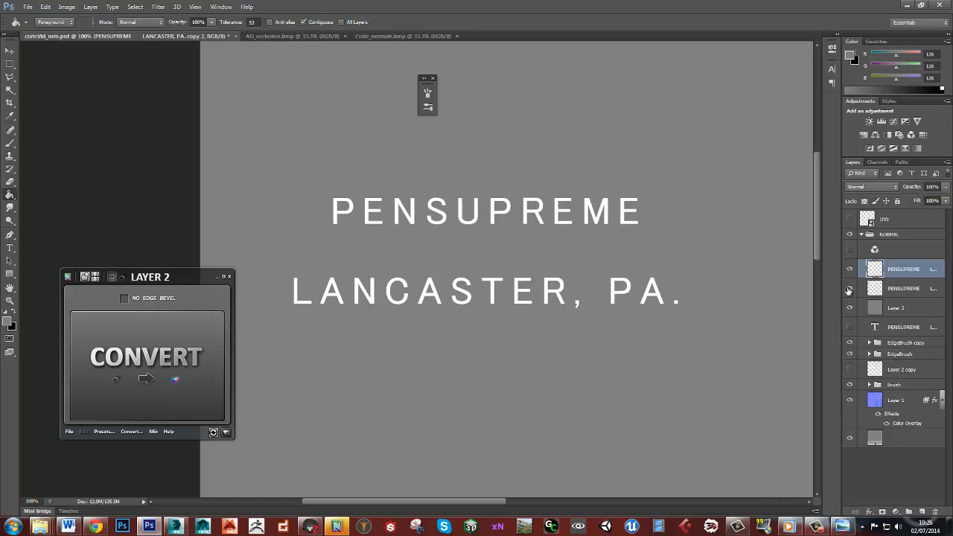
left_click(850, 289)
left_click(157, 8)
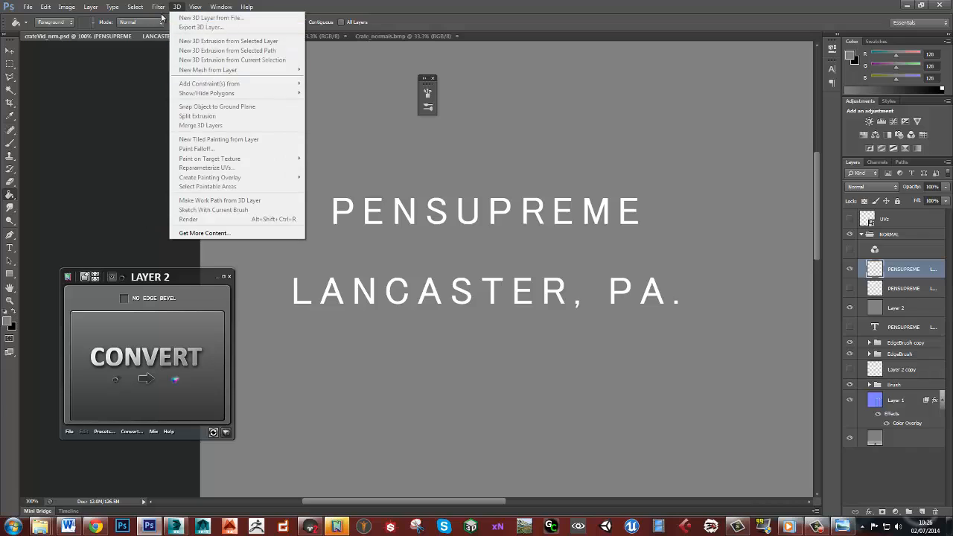
mouse_move(191, 151)
left_click(308, 153)
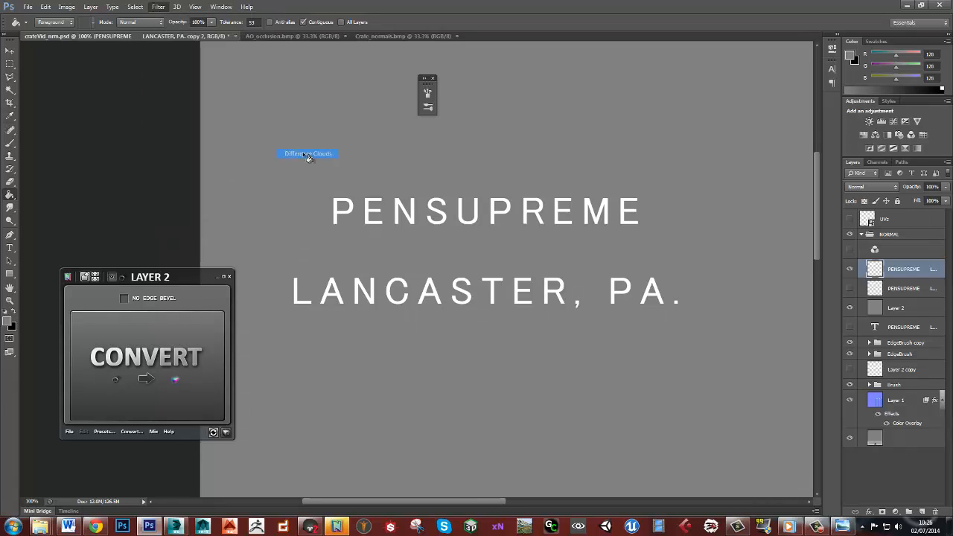
left_click(428, 248)
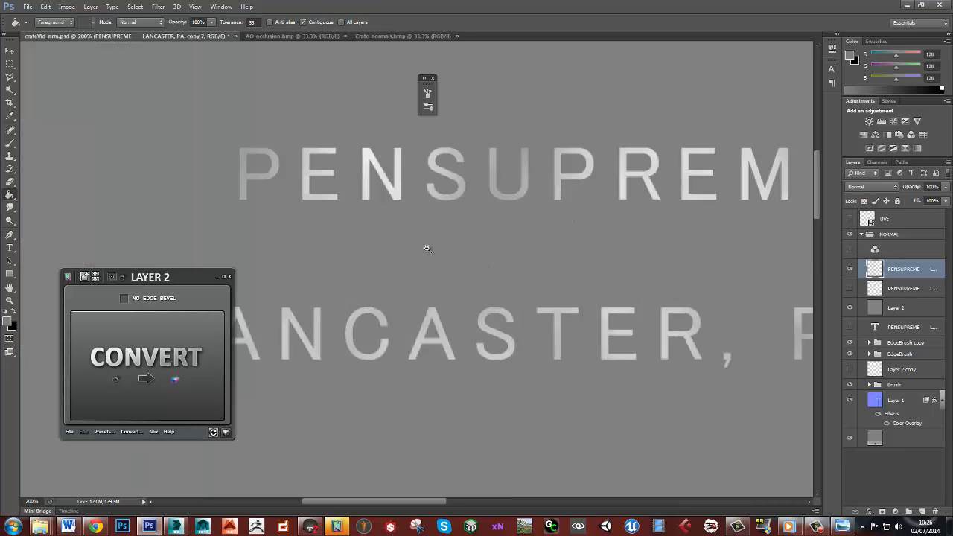
left_click_drag(361, 270, 465, 273)
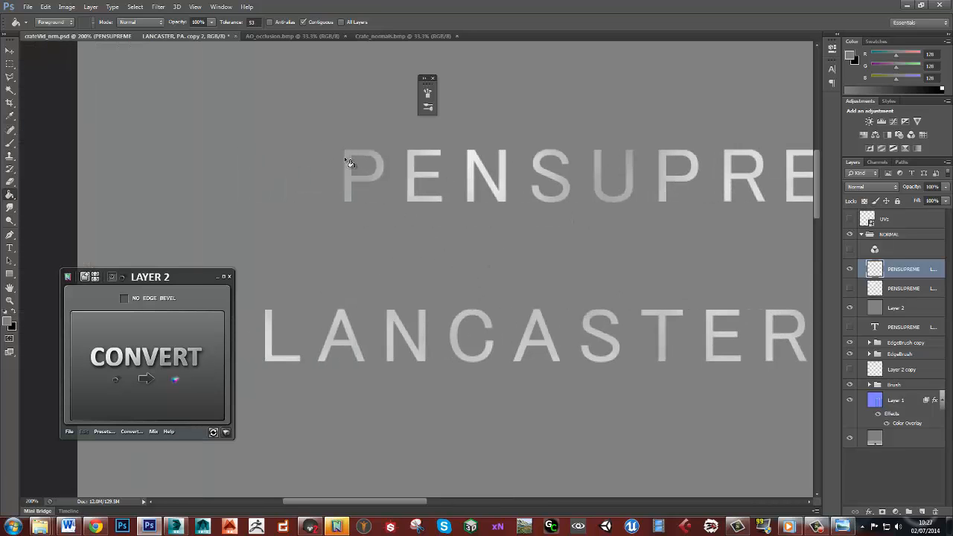
left_click_drag(639, 298, 532, 266)
left_click_drag(426, 254, 530, 228)
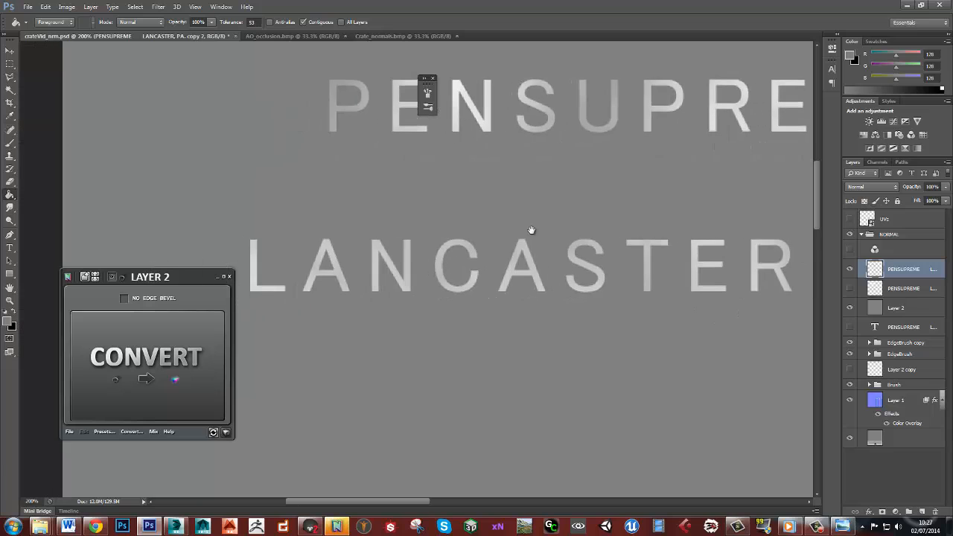
left_click_drag(391, 168, 222, 231)
left_click(573, 231, "alt")
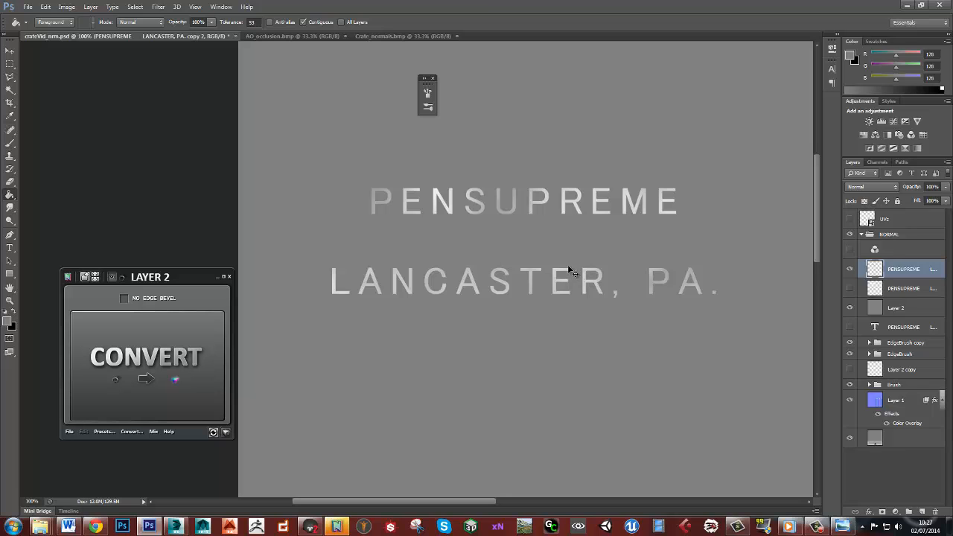
- Adjust the clouded lettering with Levels: input shadows 120, midtones about 0.30, and output black 128, fading some letters into the grey
key("ctrl+l")
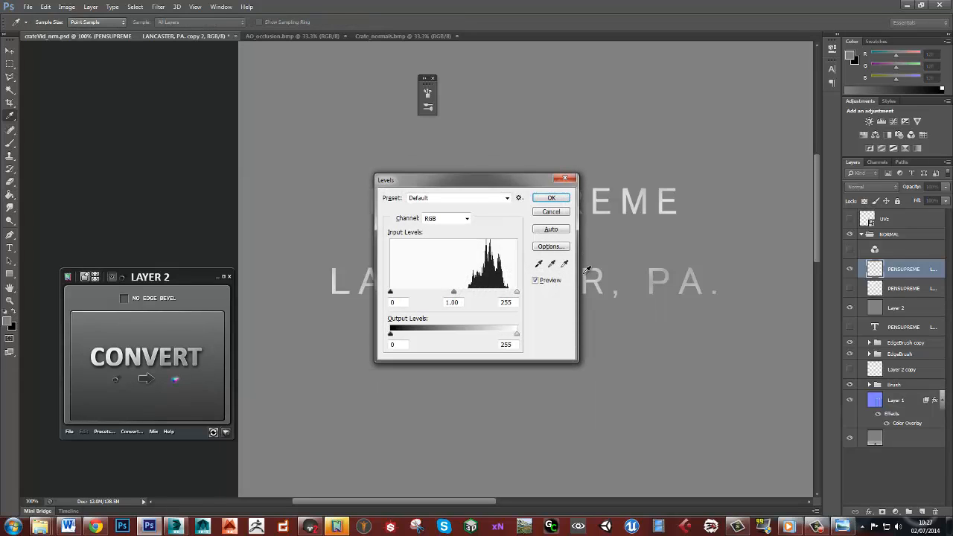
left_click_drag(515, 271, 421, 313)
left_click_drag(395, 423, 413, 425)
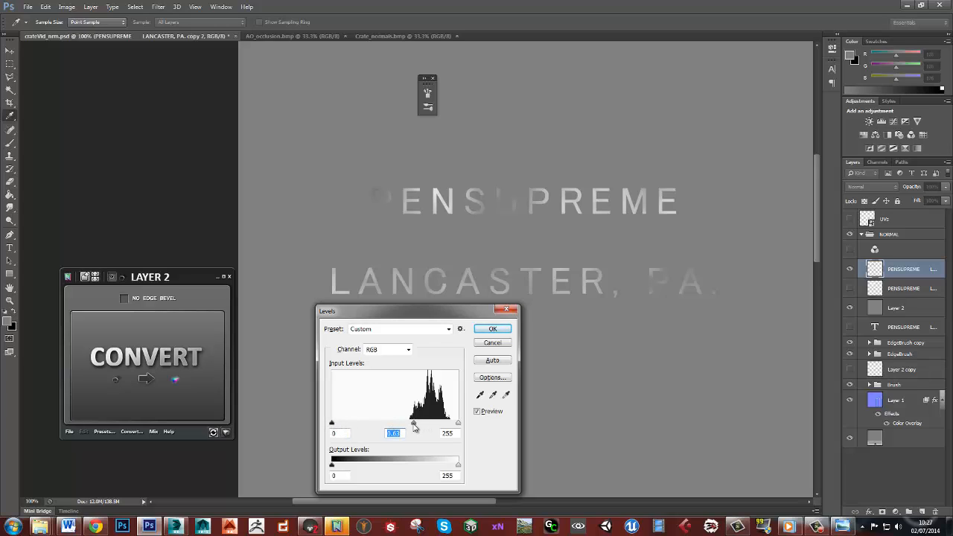
left_click_drag(415, 427, 417, 426)
left_click_drag(333, 466, 396, 467)
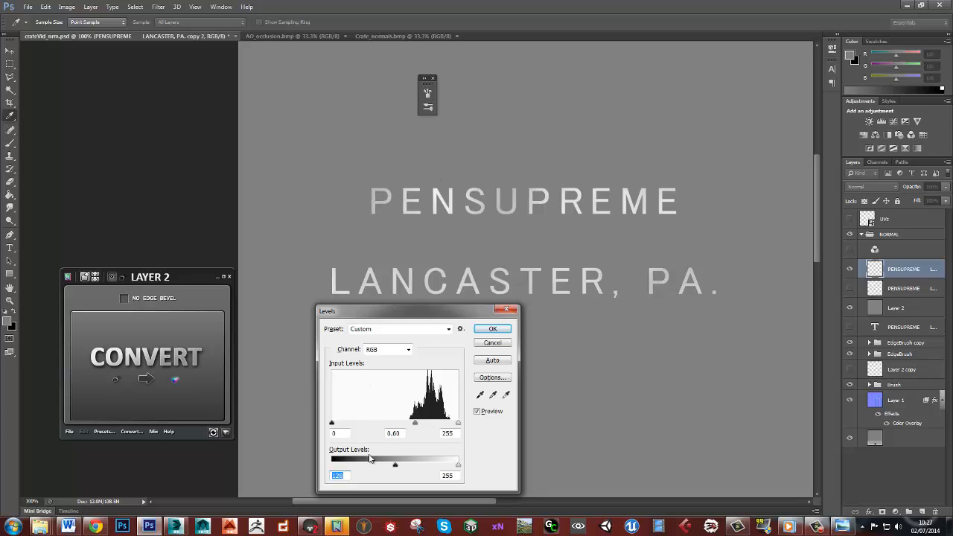
left_click_drag(415, 425, 436, 424)
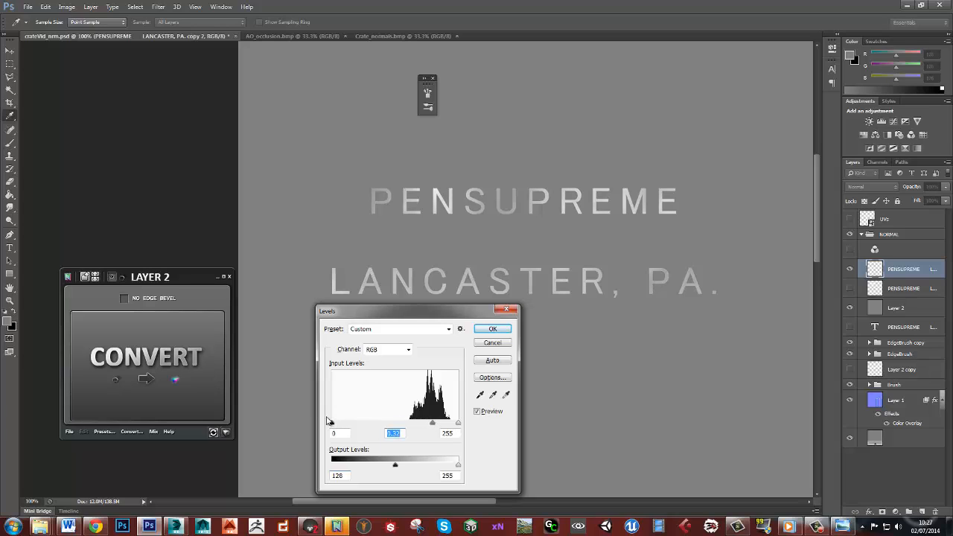
left_click_drag(332, 423, 447, 424)
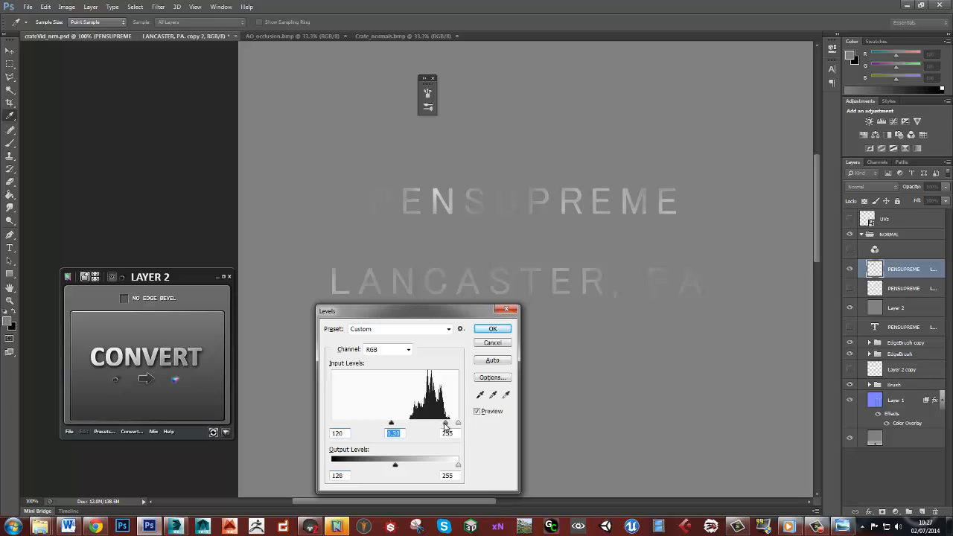
left_click(494, 329)
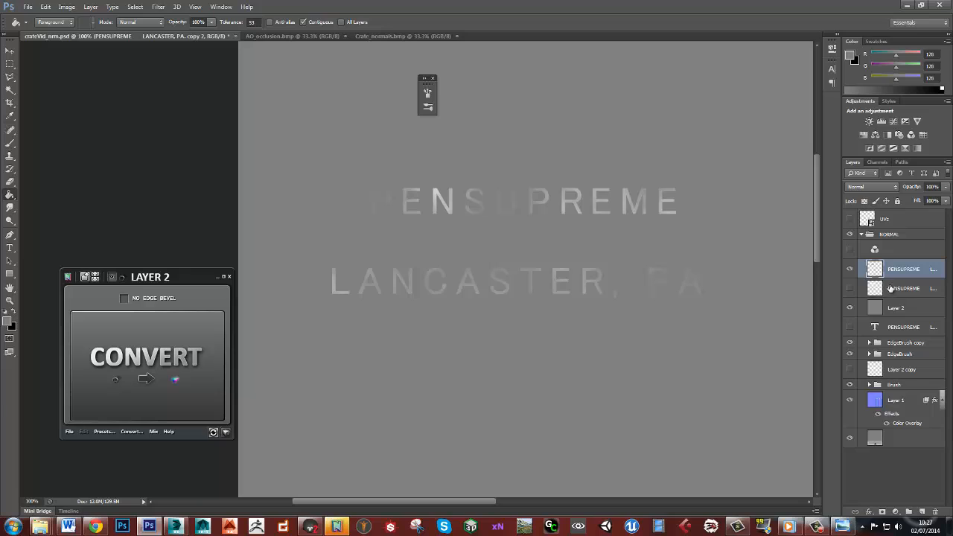
- Duplicate the faded lettering layer, hide the copy below, and soften the top one with a Gaussian Blur of about 2 pixels
key("ctrl+j")
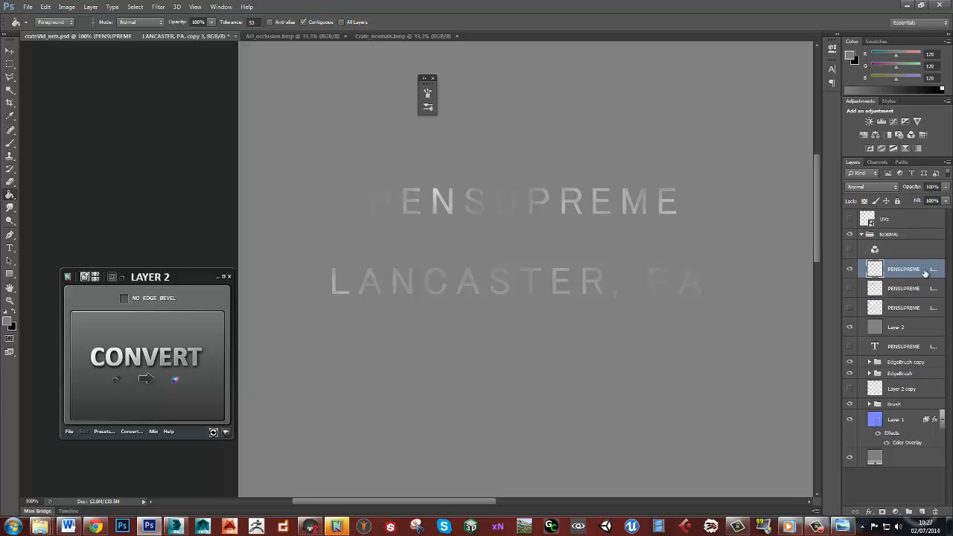
left_click(158, 7)
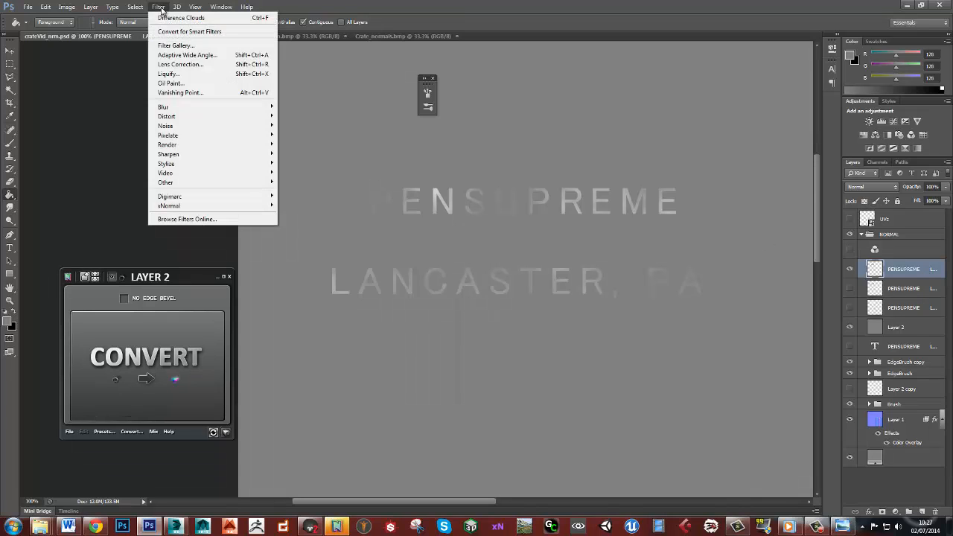
mouse_move(191, 131)
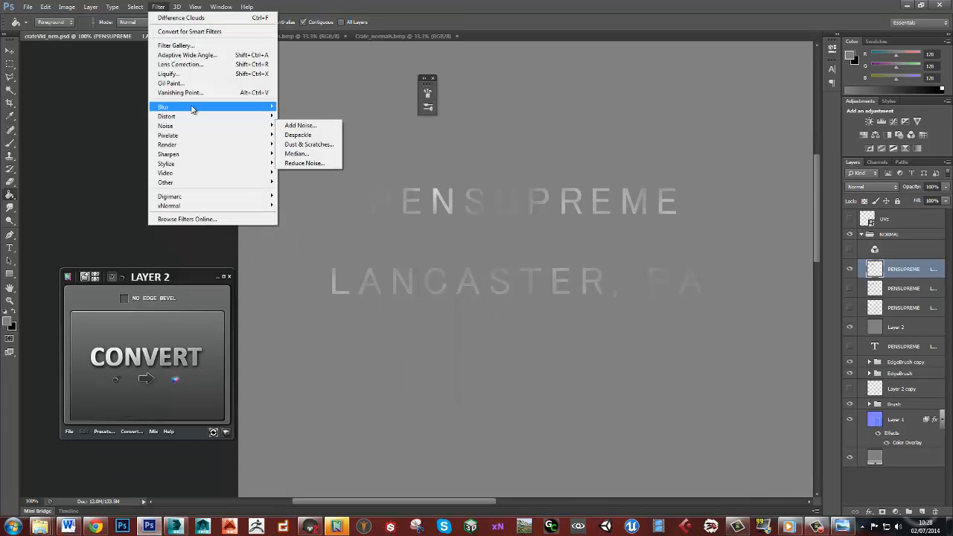
mouse_move(192, 106)
left_click(307, 177)
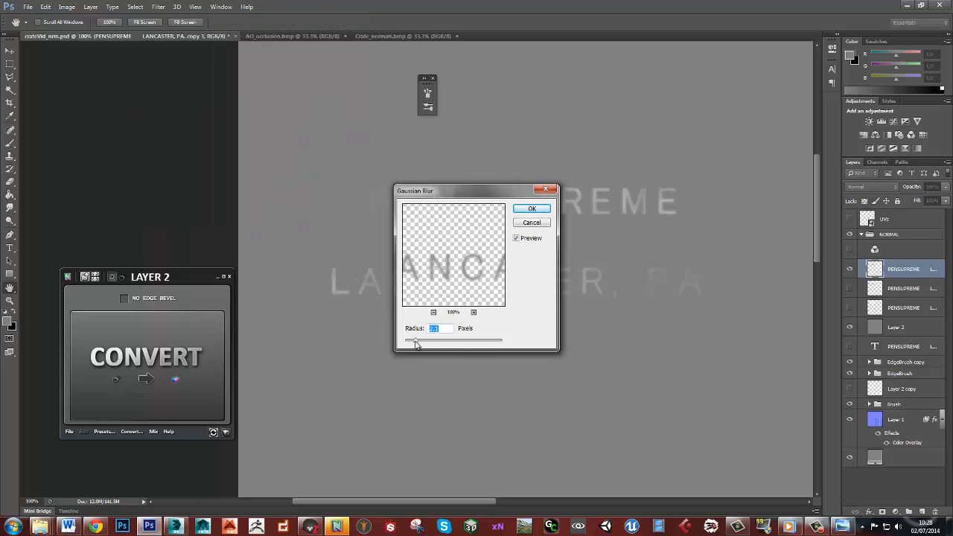
left_click_drag(415, 344, 415, 345)
left_click(532, 209)
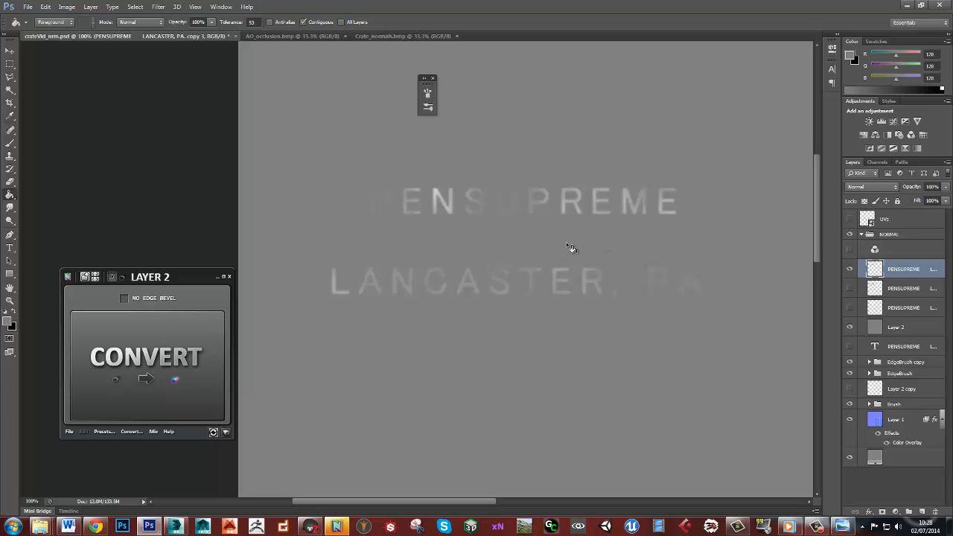
- Apply the Fibers filter with variance 1 and strength 64 to the blurred lettering, and inspect the letters up close
left_click(158, 7)
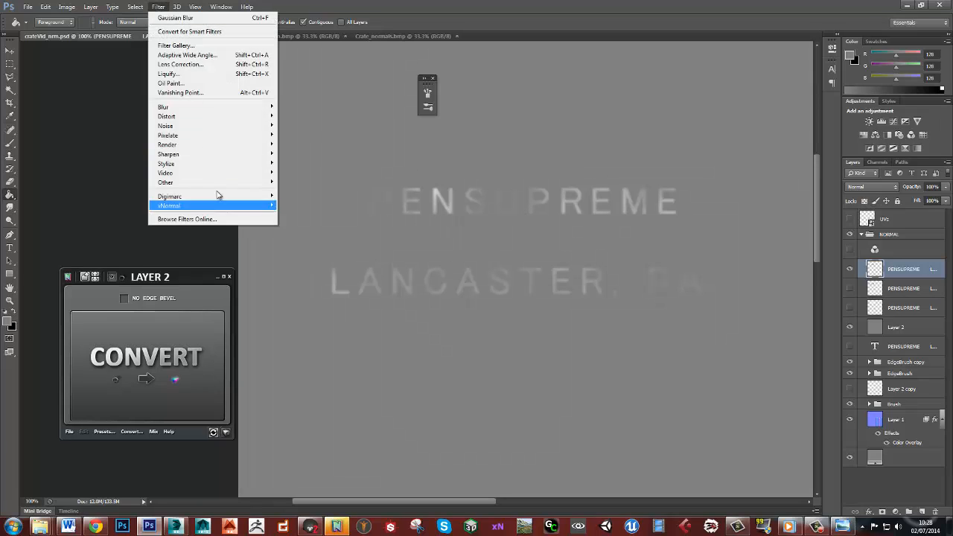
mouse_move(215, 145)
left_click(313, 163)
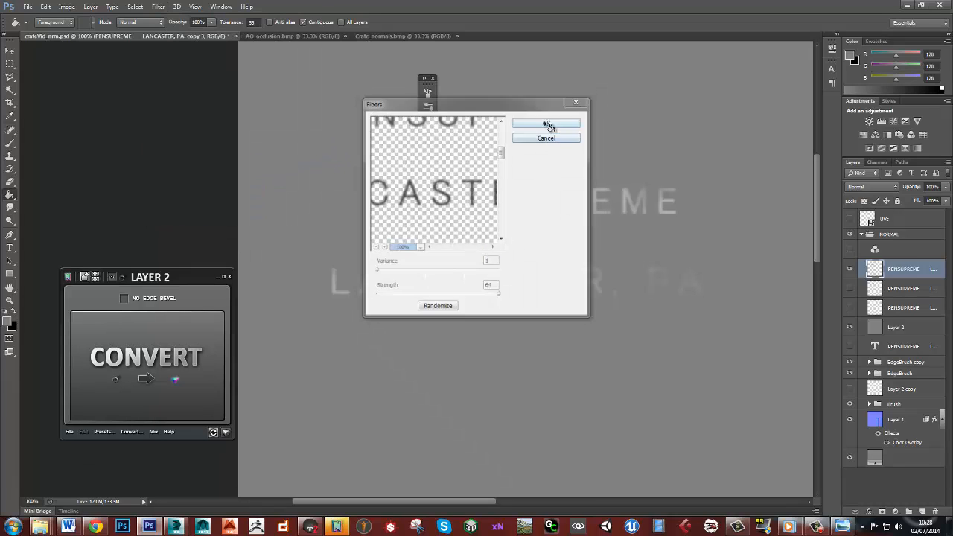
left_click(548, 125)
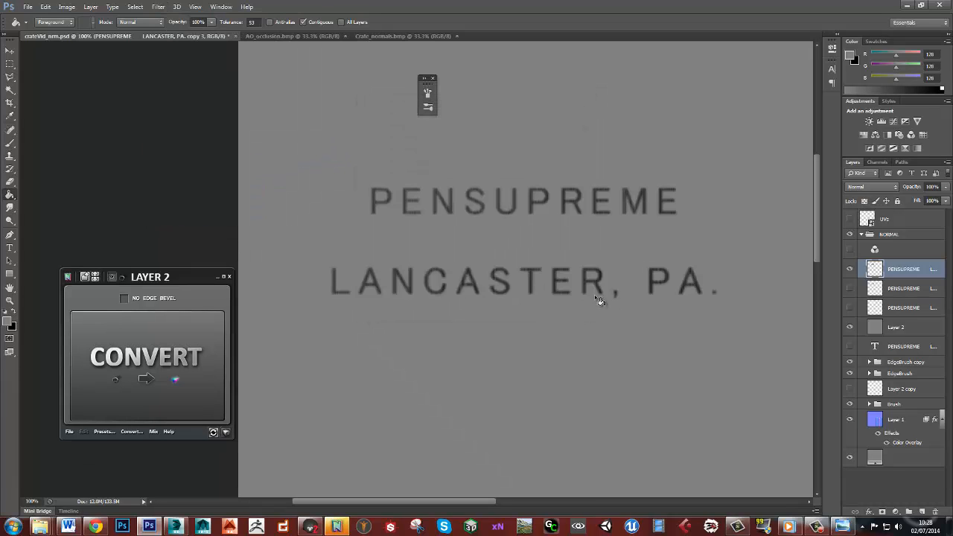
left_click(405, 203, "ctrl")
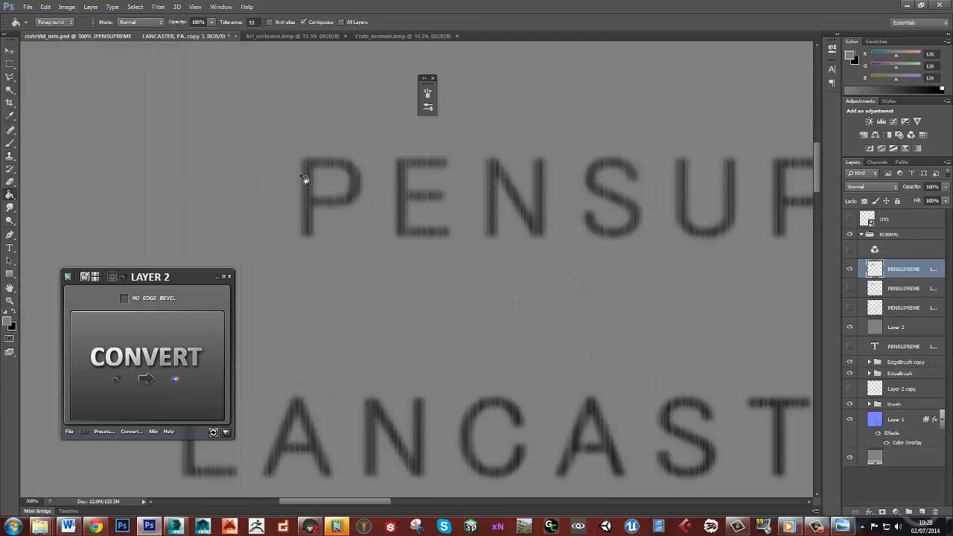
- Undo the Fibers filter and rotate the blurred lettering layer 90 degrees clockwise
left_click(409, 194, "alt")
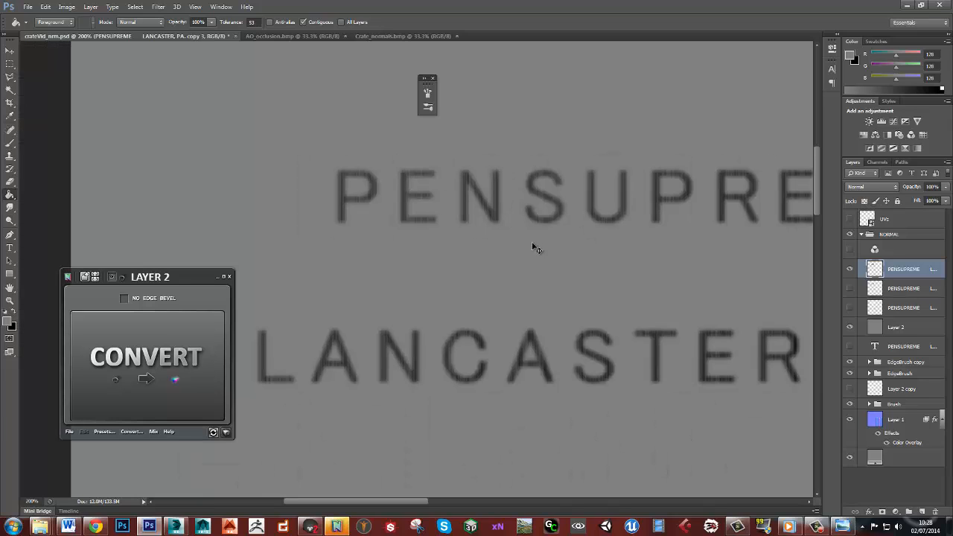
left_click(533, 247)
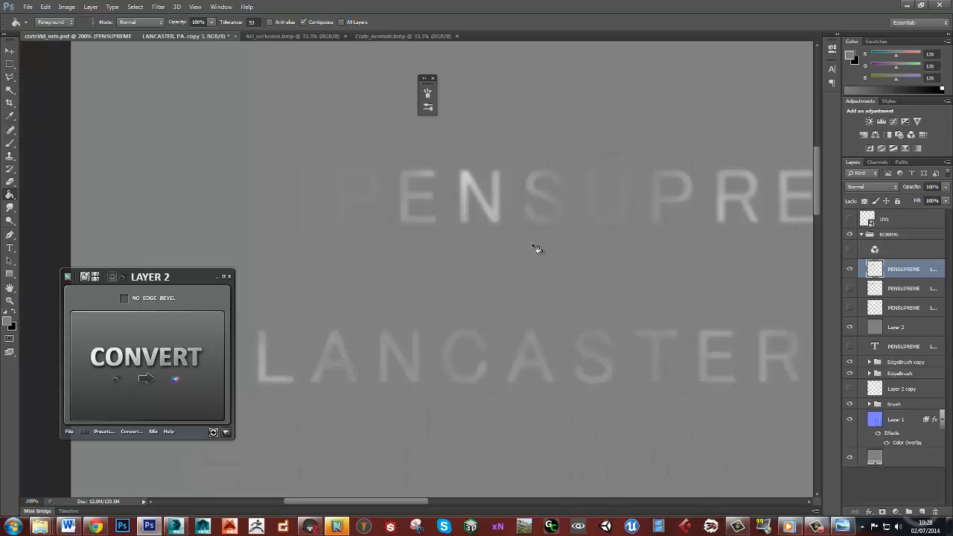
left_click(606, 291, "alt")
left_click(607, 291, "alt")
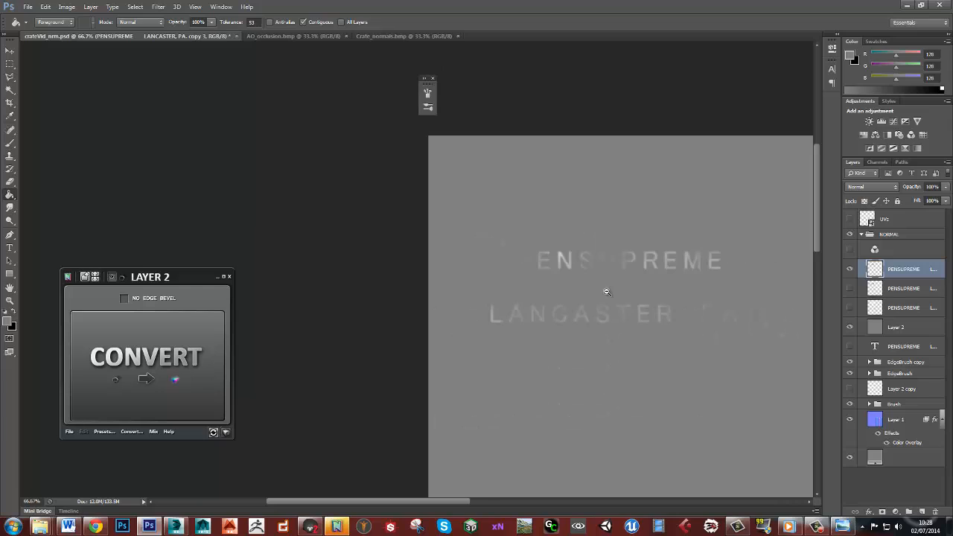
key("ctrl+t")
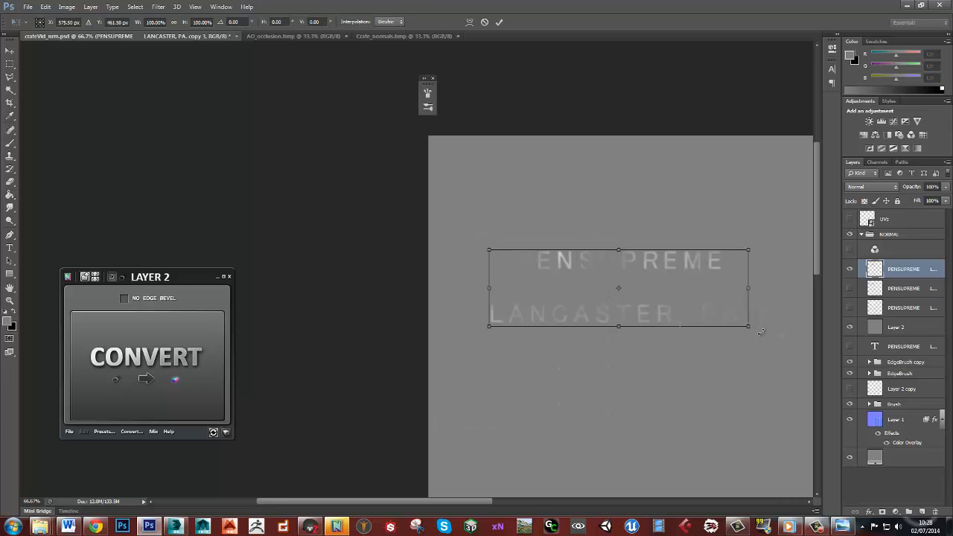
left_click_drag(760, 332, 581, 395)
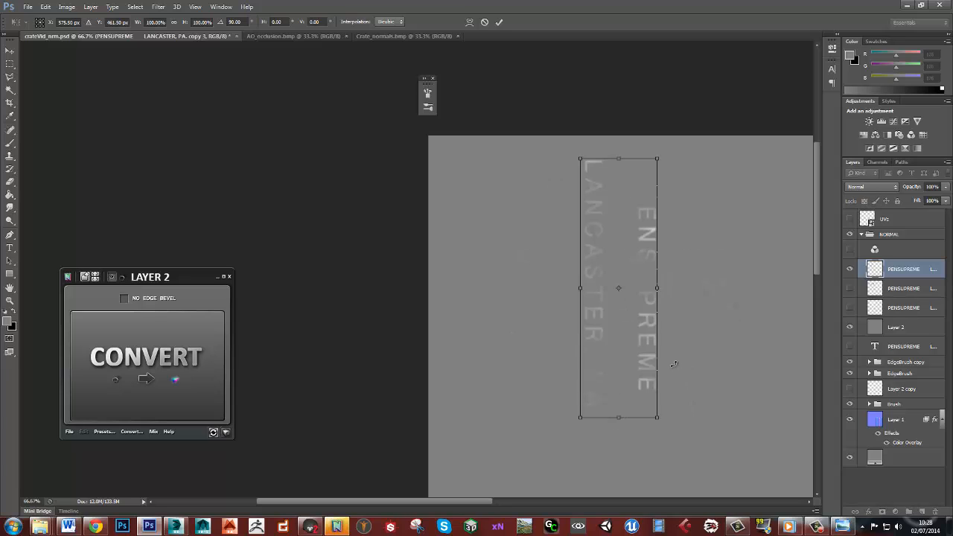
key("Return")
key("g")
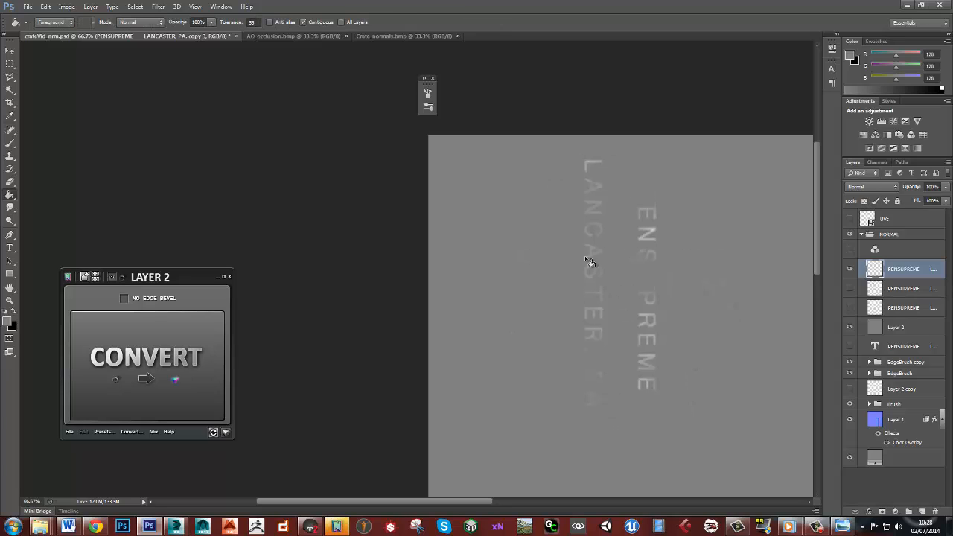
- Apply the Fibers filter with strength 64 to the vertical lettering, and rotate the layer back by -90 degrees
left_click(158, 7)
mouse_move(196, 145)
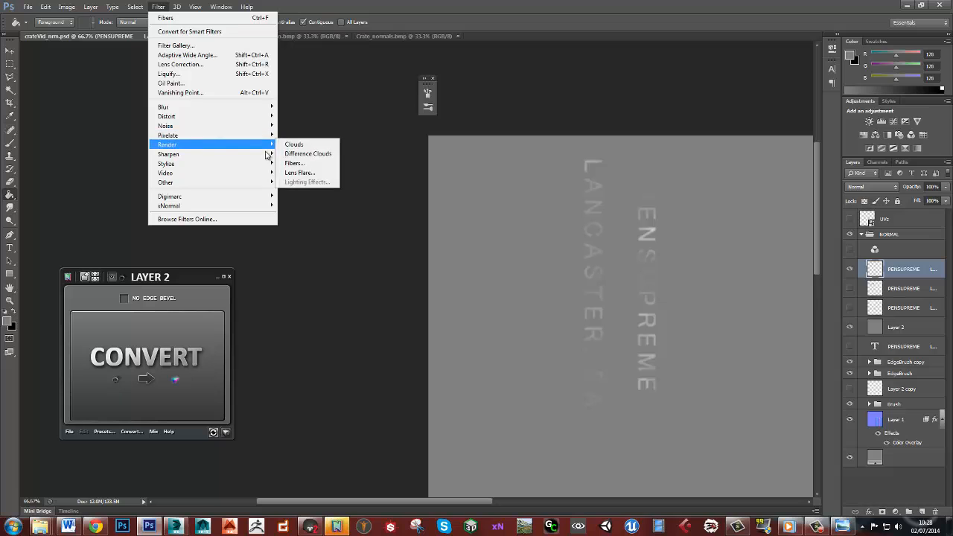
left_click(310, 173)
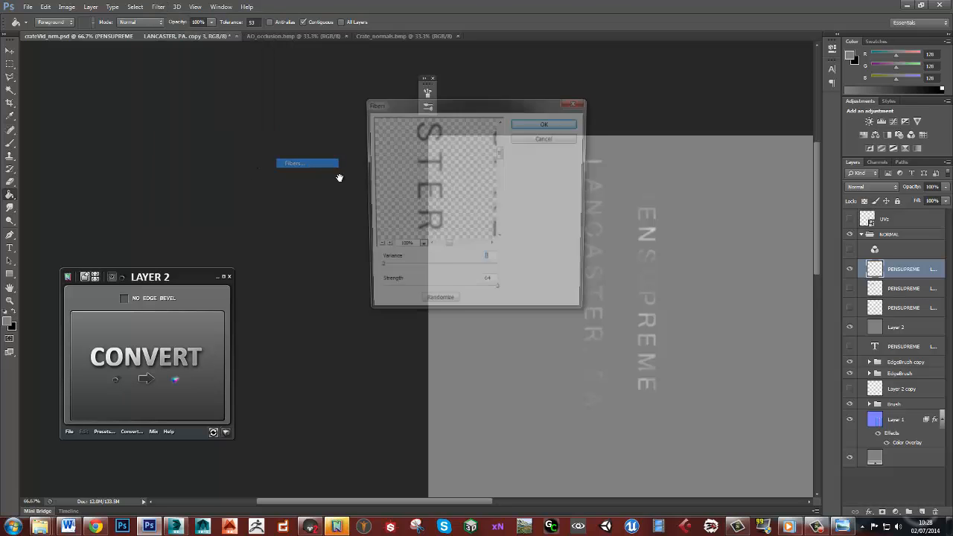
left_click(540, 127)
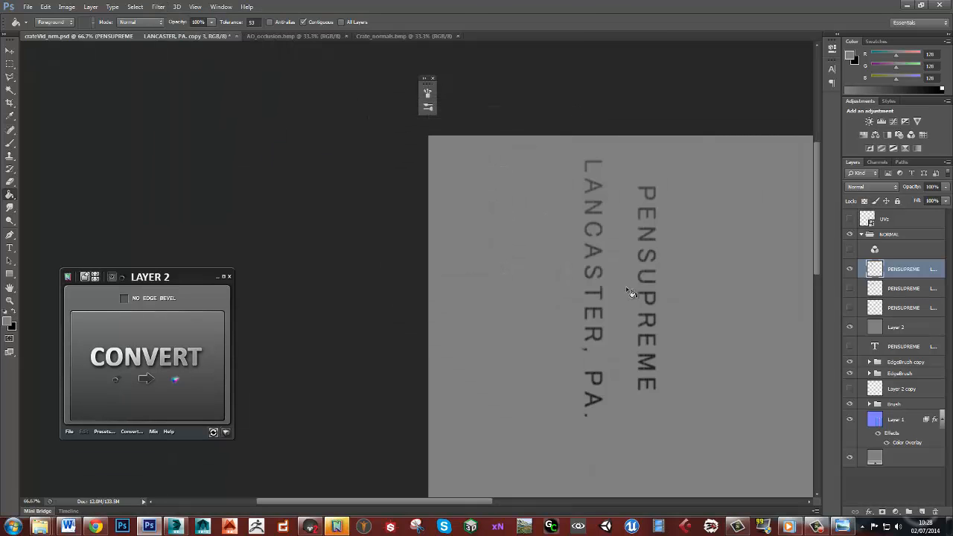
key("ctrl+t")
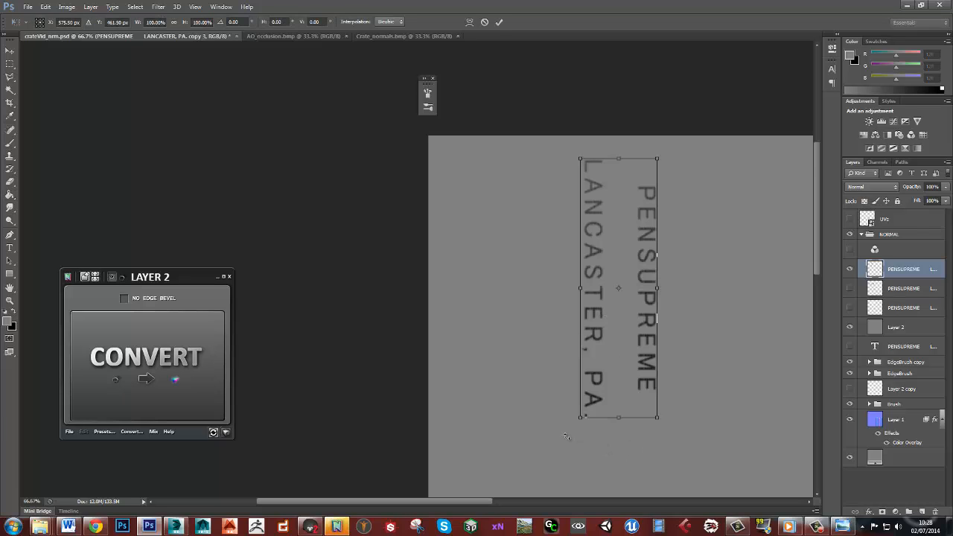
left_click_drag(566, 437, 705, 327)
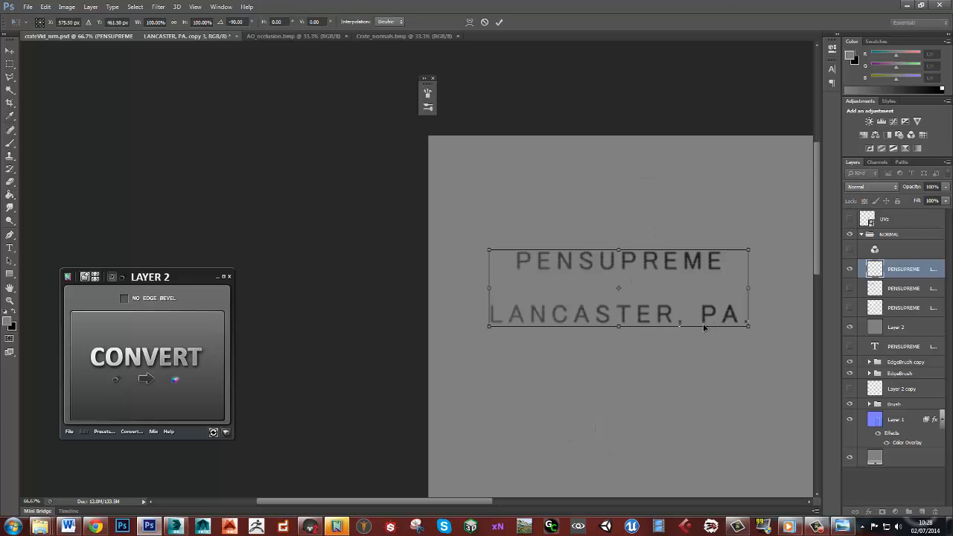
key("Return")
key("g")
- Adjust the fibered lettering with Levels, setting output black to 128 and darkening the midtones so it fades towards the grey
left_click(578, 272, "ctrl")
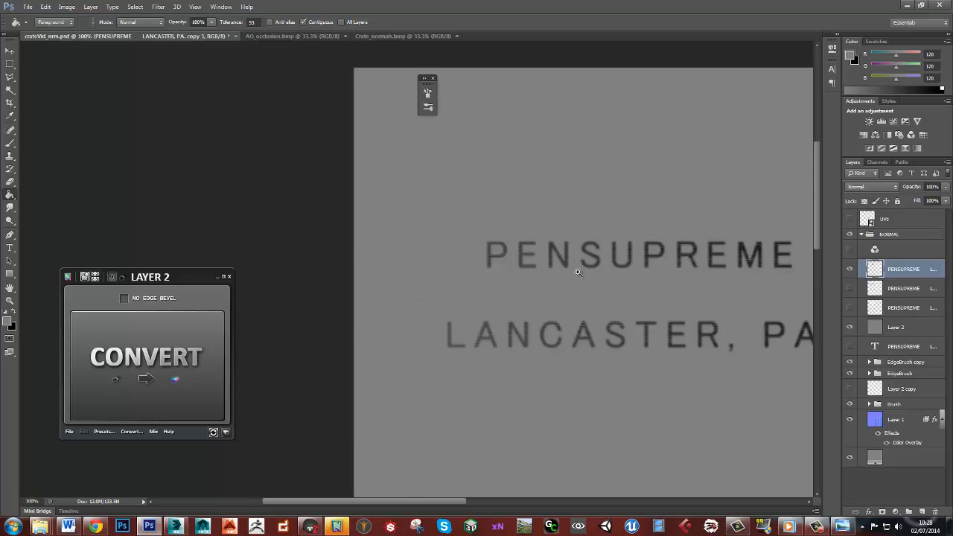
left_click(578, 272, "ctrl")
left_click_drag(669, 310, 470, 259)
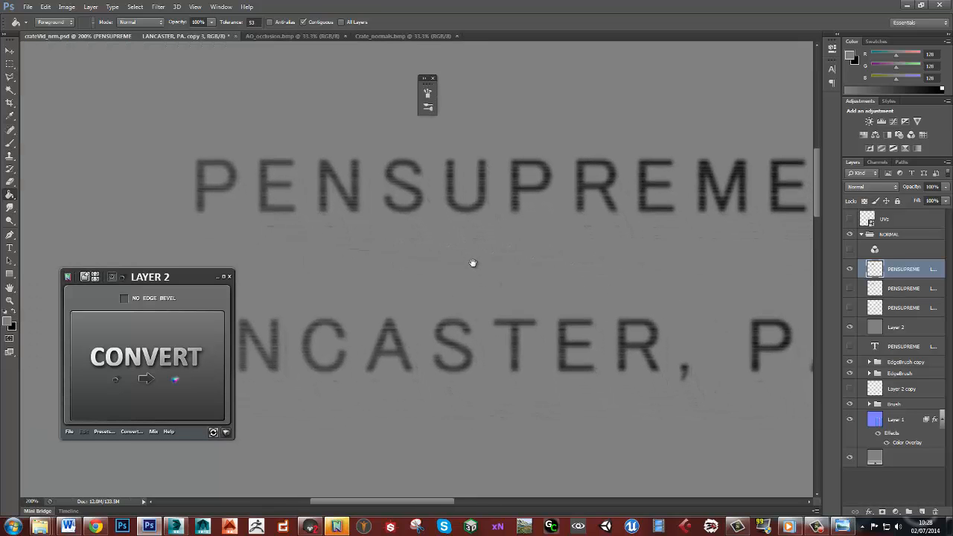
key("ctrl+l")
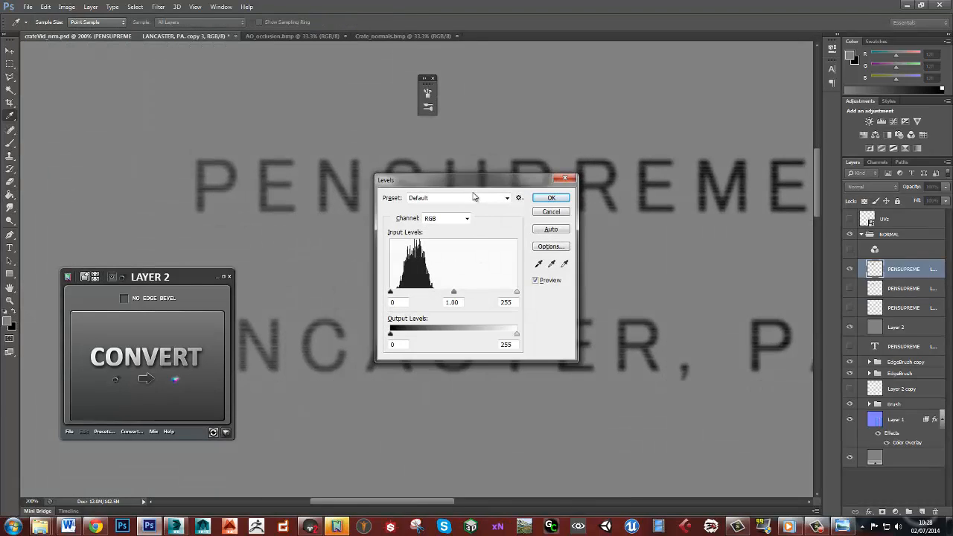
left_click_drag(476, 177, 619, 165)
left_click_drag(536, 316, 599, 318)
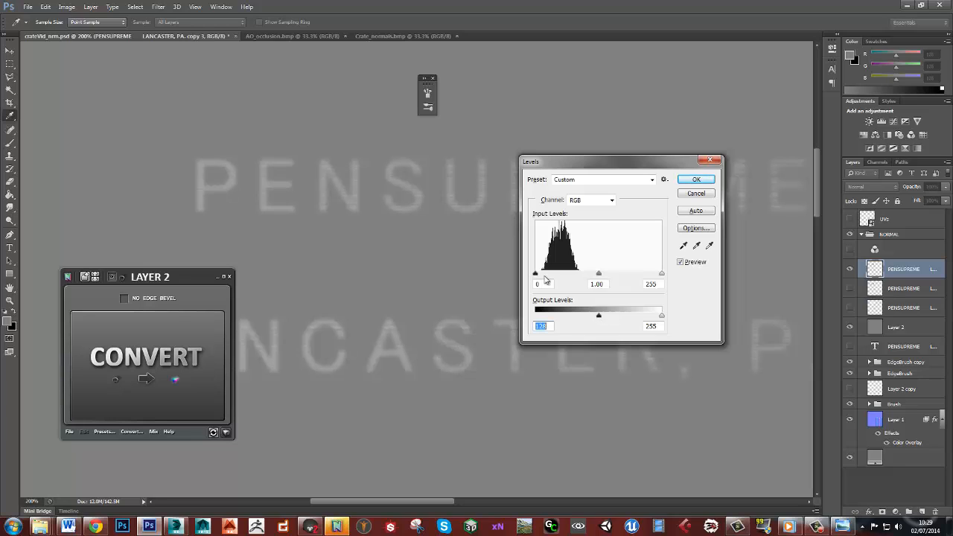
left_click_drag(599, 275, 622, 276)
left_click(690, 184)
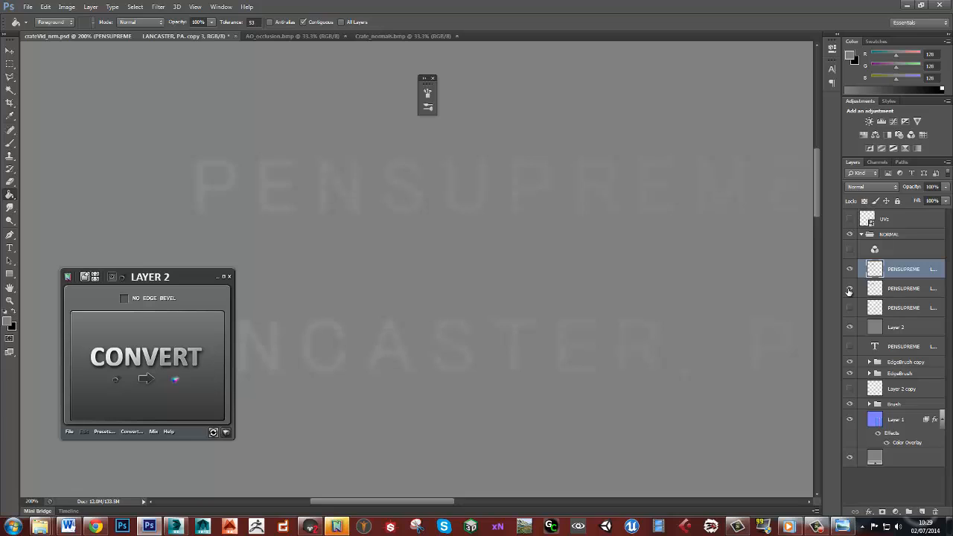
- Place the visible faded lettering copy above the fibered one, and briefly preview the lowest rasterized copy before hiding it again
left_click_drag(913, 292, 907, 265)
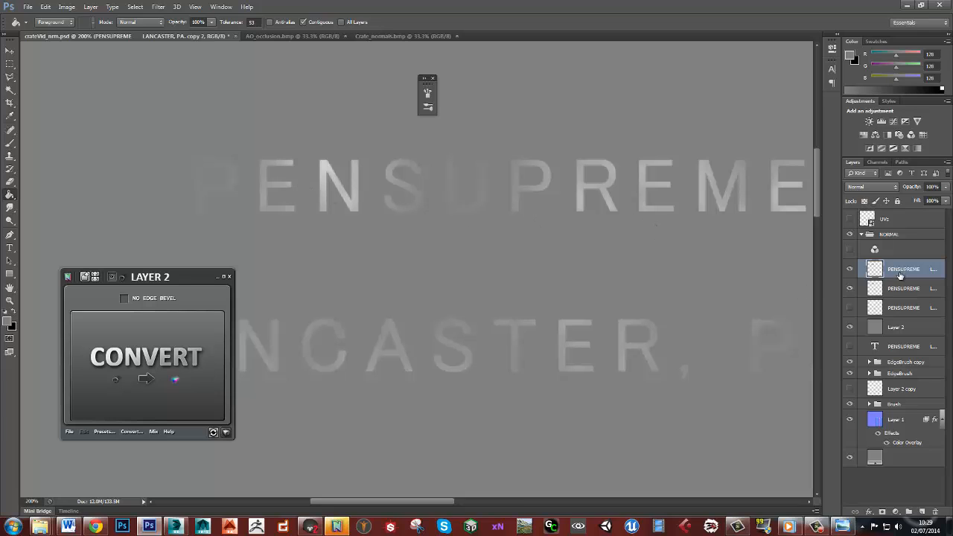
left_click(904, 308)
left_click(850, 307)
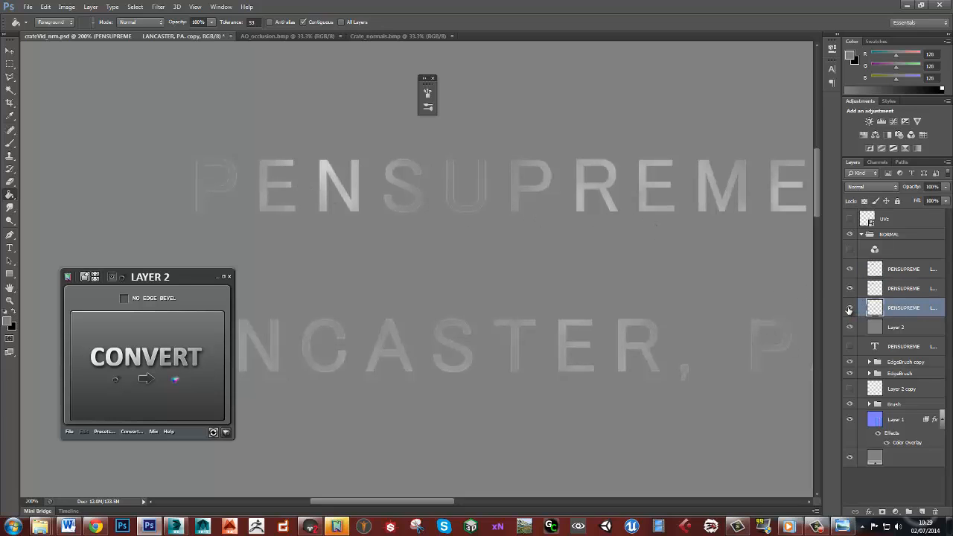
left_click(850, 308)
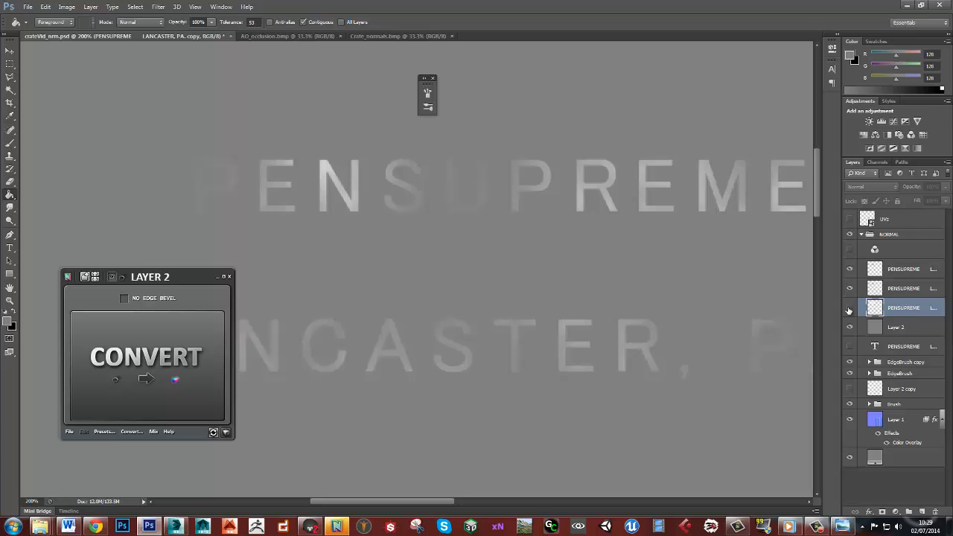
- Examine the layered PENSUPREME / LANCASTER, PA. lettering up close and from further out for uneven wear
left_click(553, 324, "alt")
left_click(551, 323, "alt")
left_click_drag(575, 356, 507, 286)
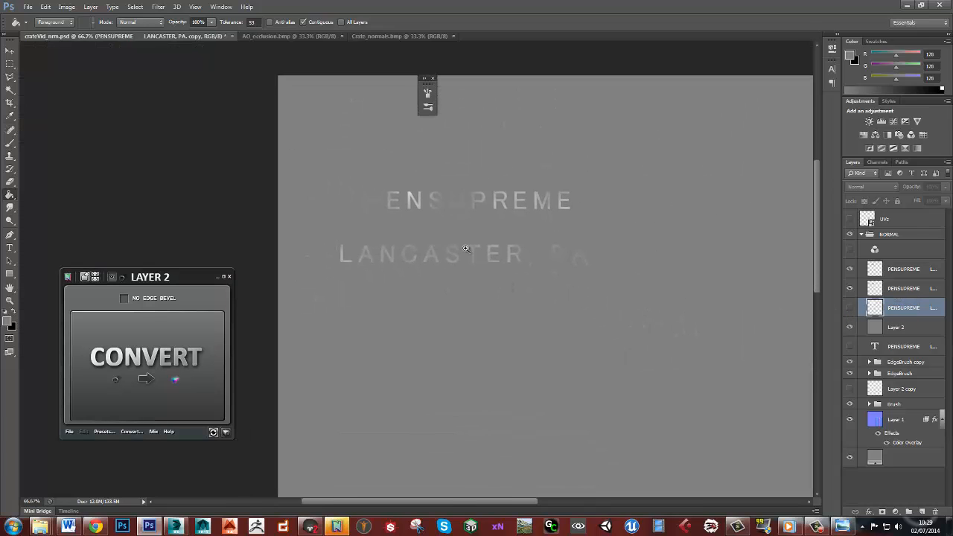
left_click(465, 249)
left_click(460, 240)
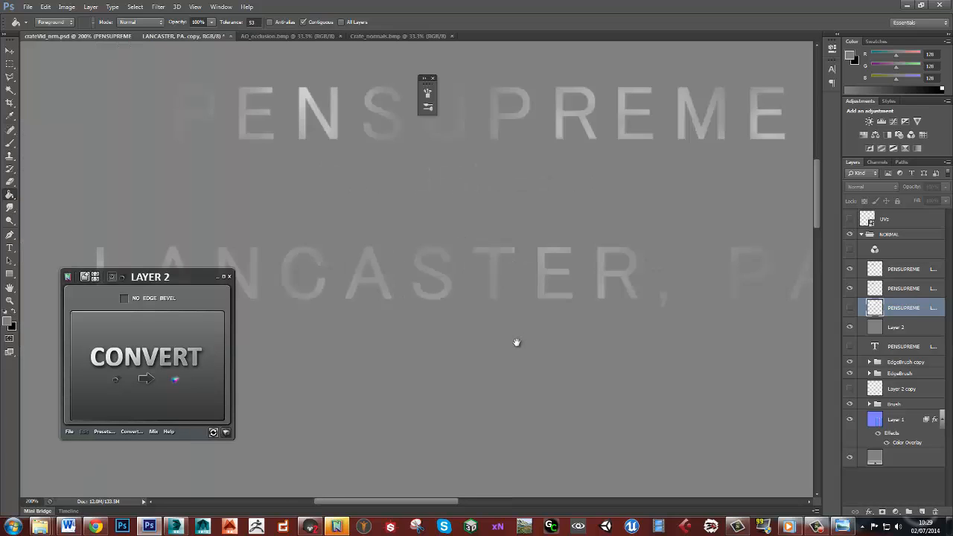
left_click_drag(517, 343, 485, 330)
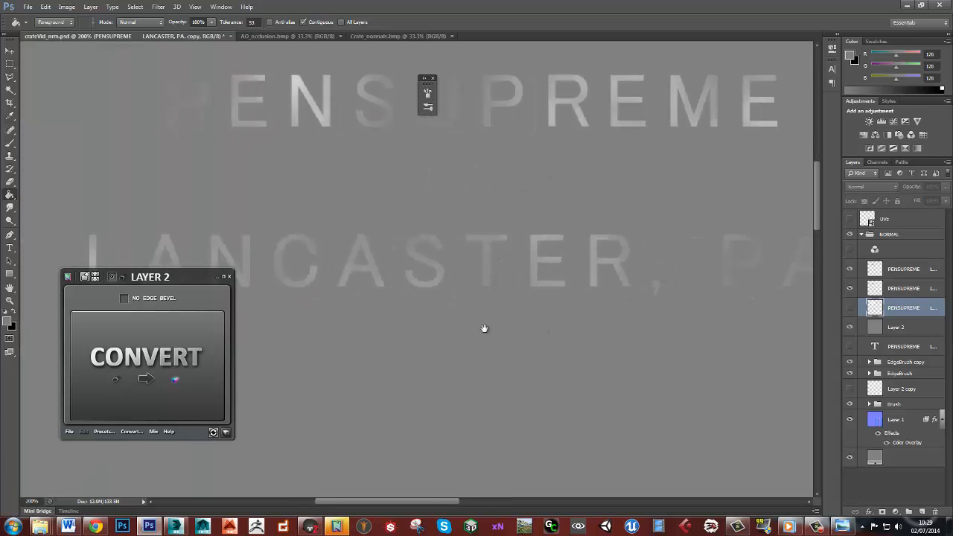
left_click(568, 267)
left_click(568, 266, "ctrl+alt")
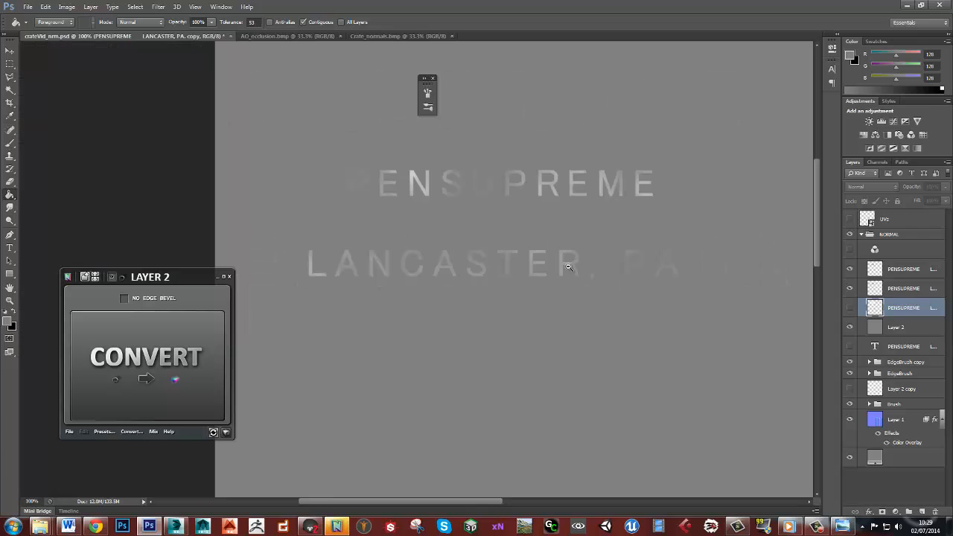
left_click(901, 330)
left_click(901, 270, "shift")
right_click(902, 274)
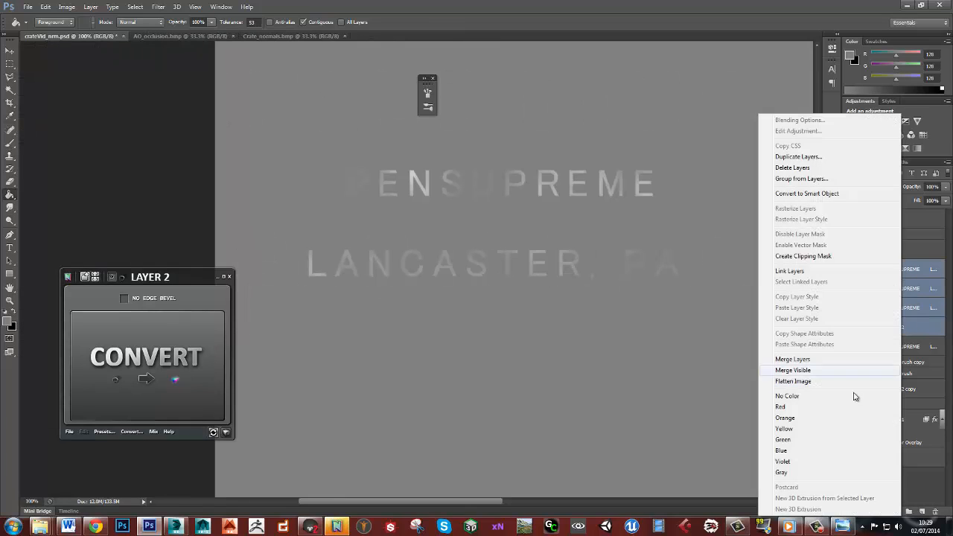
left_click(914, 335)
left_click(914, 335)
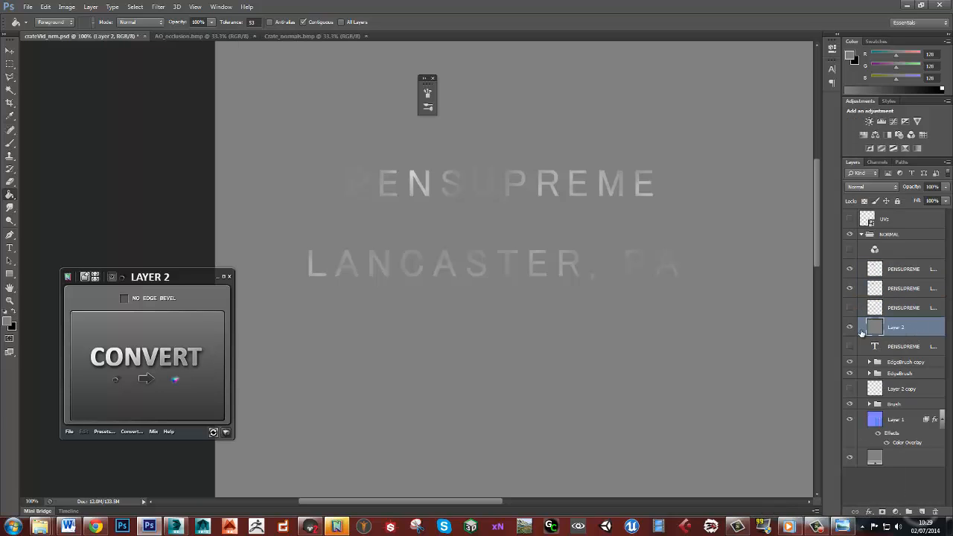
left_click(850, 328)
left_click(851, 327)
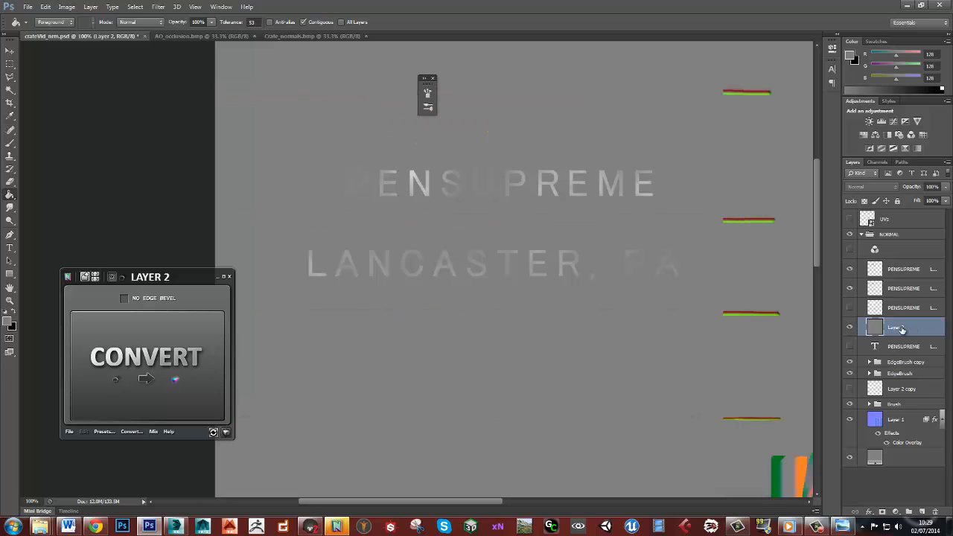
- Duplicate grey Layer 2 together with the three rasterized lettering layers above it, and merge the duplicates into one layer
left_click(902, 274, "shift")
right_click(900, 291)
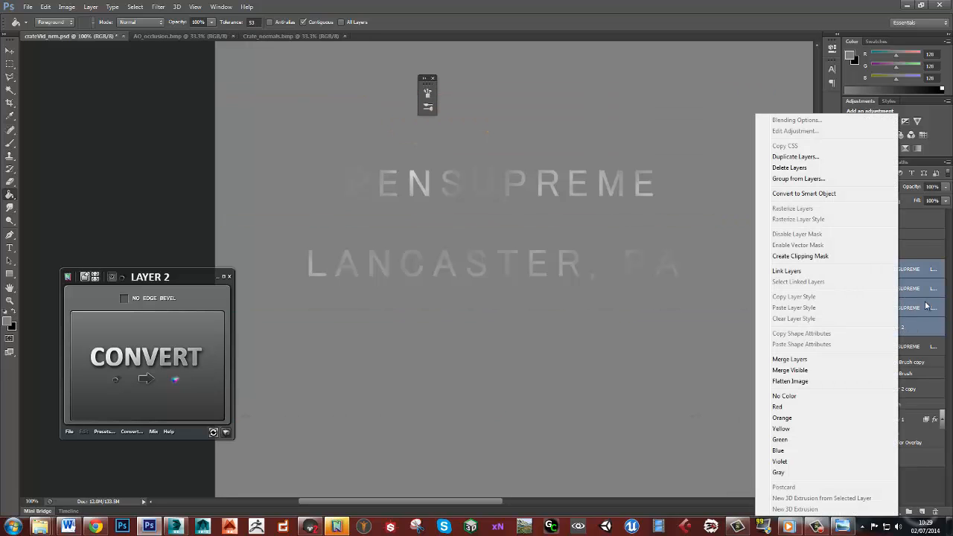
left_click(924, 305)
key("ctrl+j")
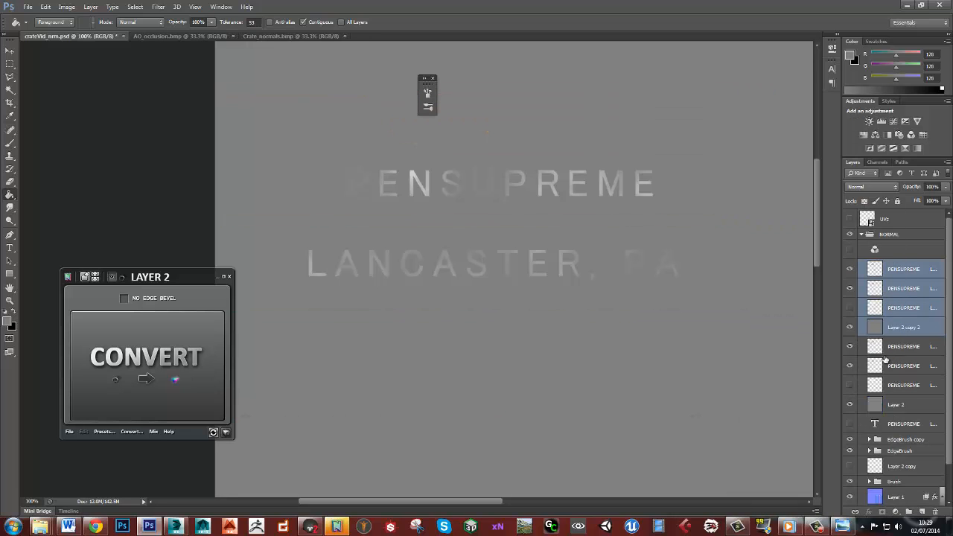
right_click(903, 330)
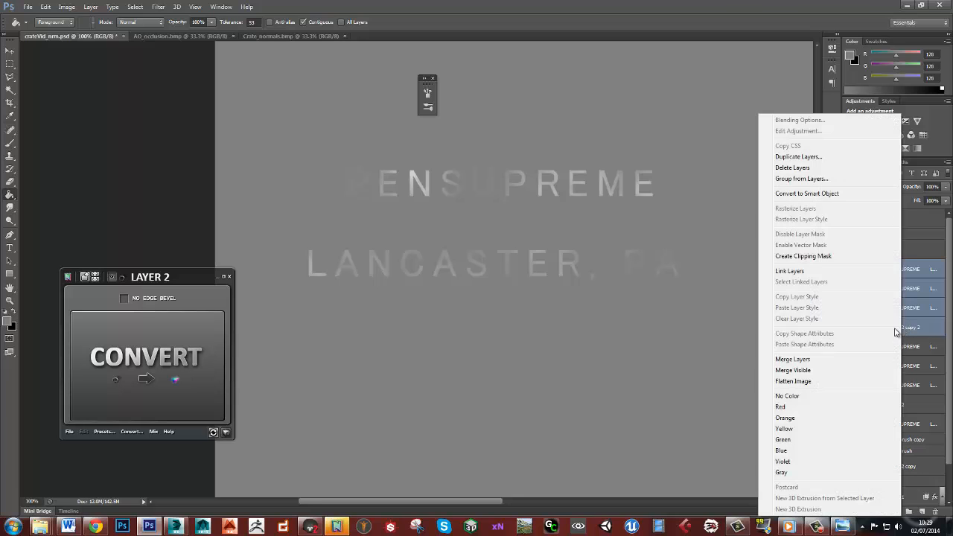
left_click(828, 360)
- Hide the original lettering layers and grey Layer 2, and group them with the text layer as "raw text"
left_click(850, 288)
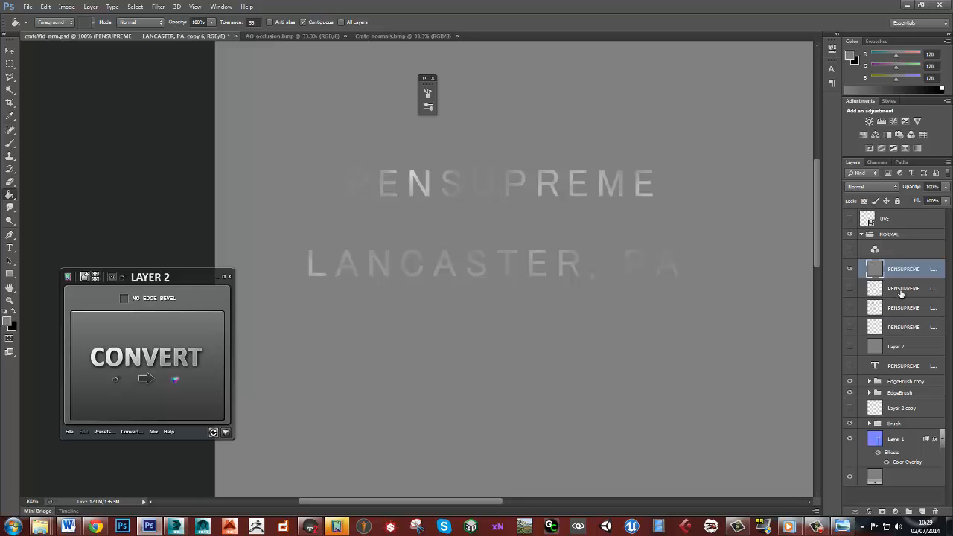
left_click(901, 292)
left_click(898, 365, "shift")
left_click_drag(898, 365, 909, 512)
double_click(897, 284)
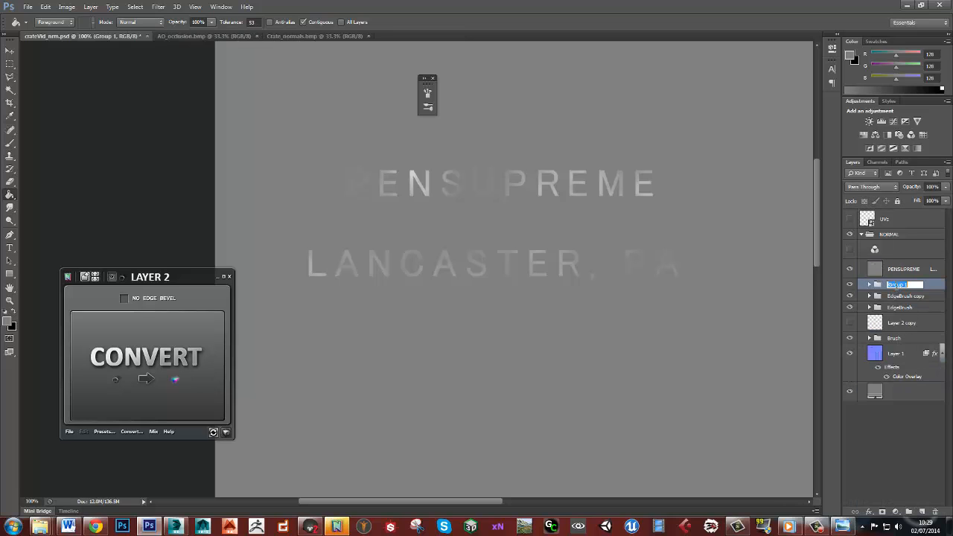
type("rawtext")
key("Return")
- Convert the merged lettering layer to normals with nDo, and show the hidden adjustment layer at the top of the NORMAL group
left_click(908, 270)
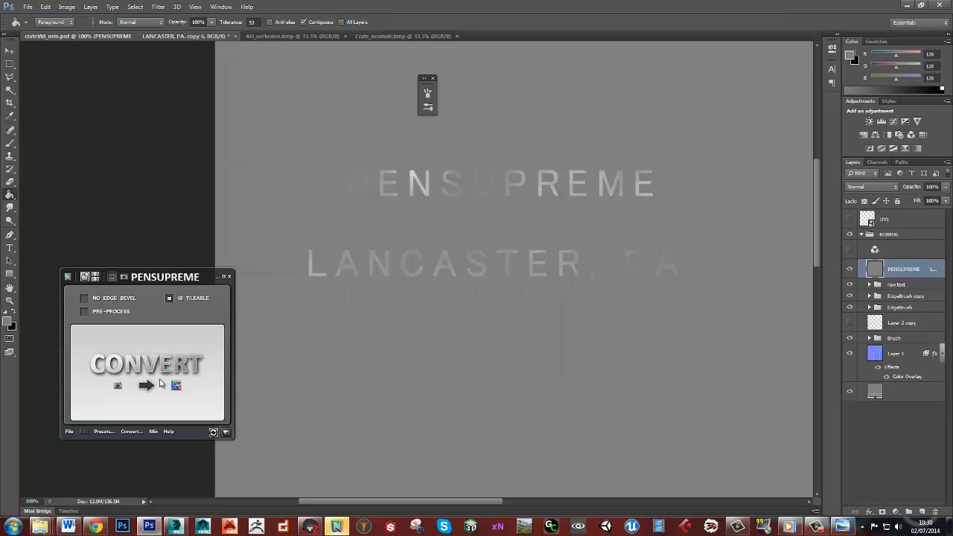
left_click(162, 405)
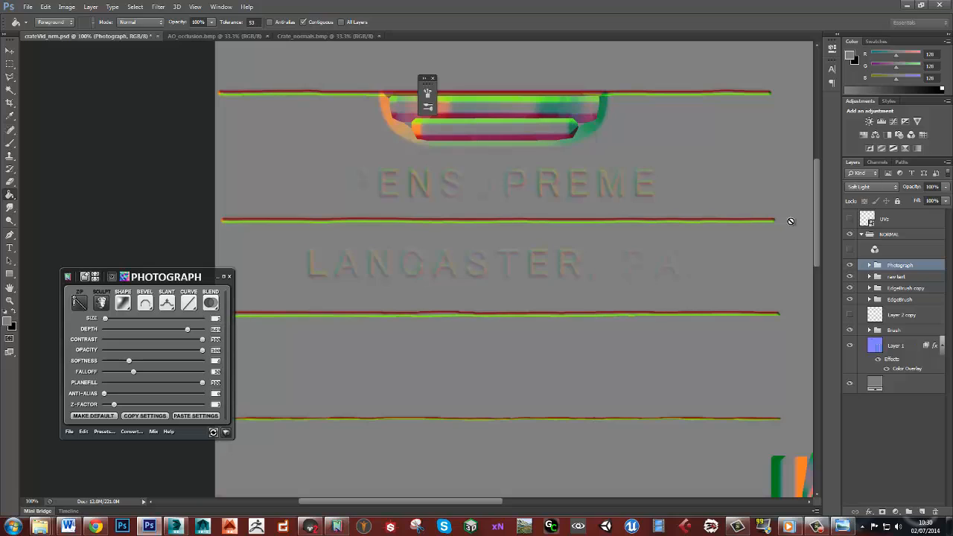
left_click(850, 250)
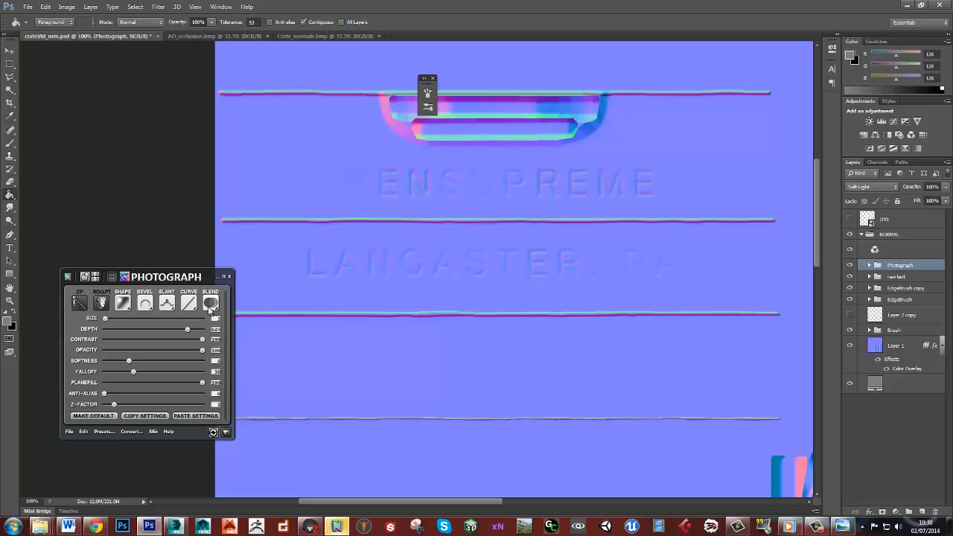
- Set the Photograph normal group's blending to Overlay in nDo
left_click(210, 303)
left_click(228, 342)
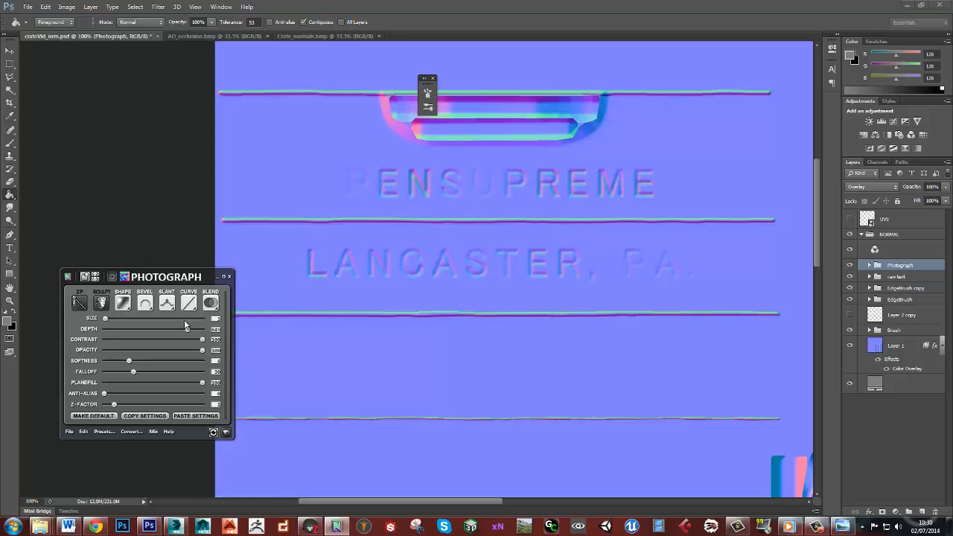
- Raise the Photograph group's sculpt depth to maximum, lower its softness and set falloff to about 82 in nDo, and save the file
left_click(167, 302)
left_click(182, 337)
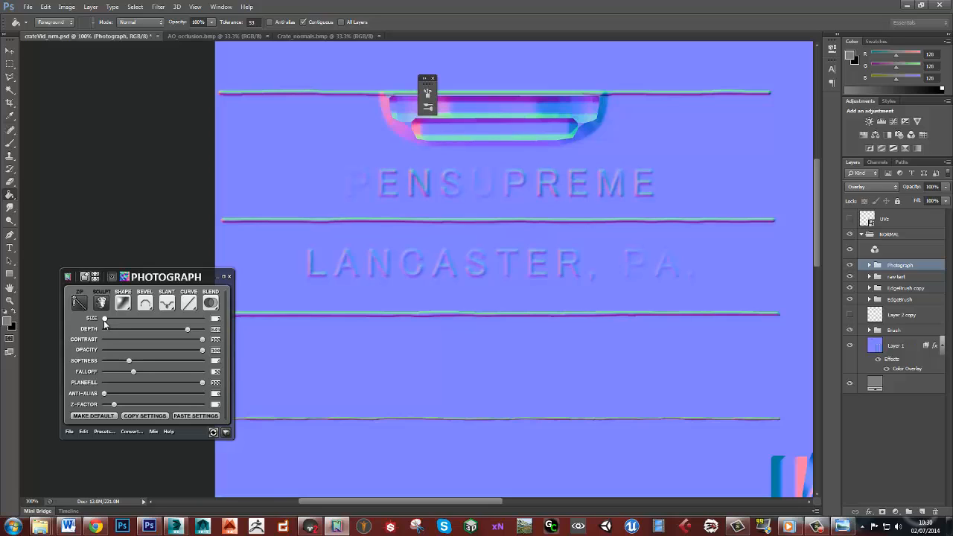
left_click(146, 303)
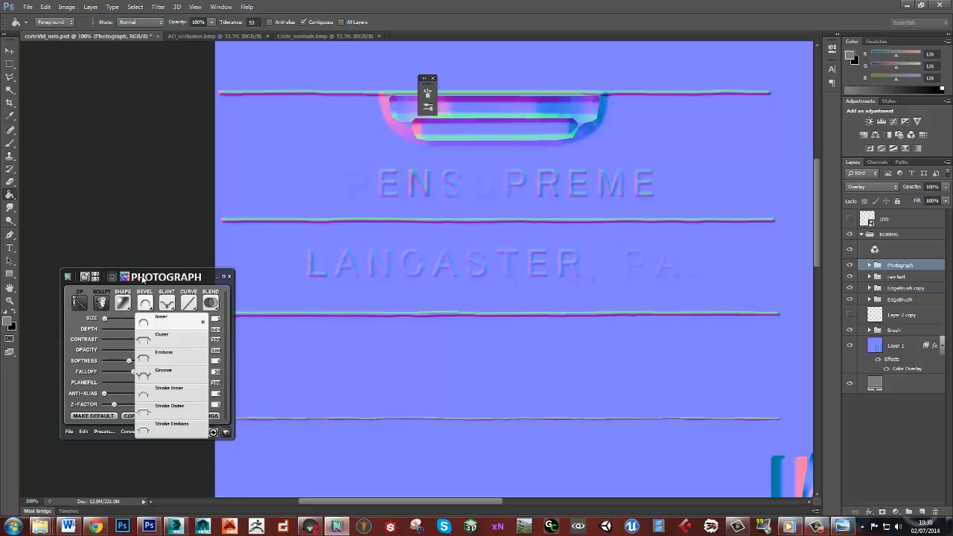
left_click(122, 304)
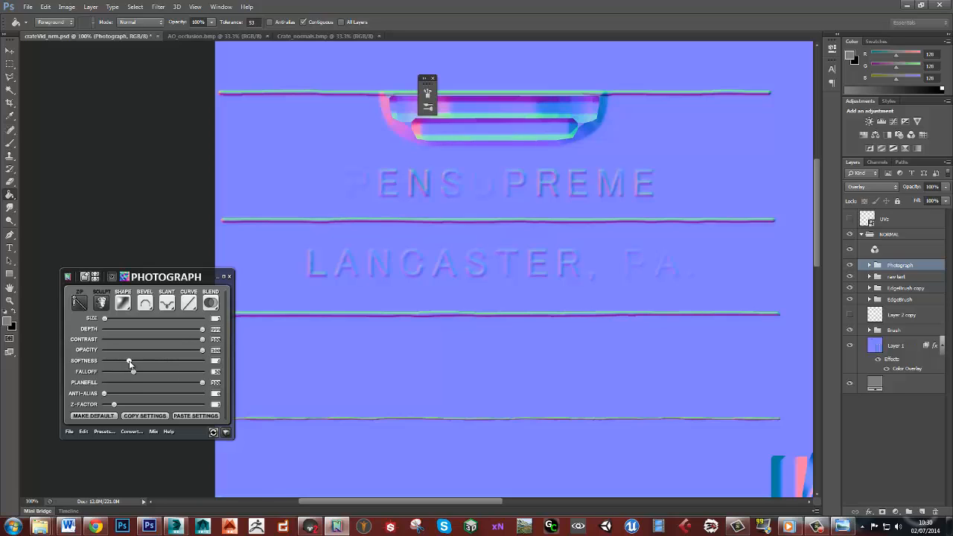
left_click_drag(130, 361, 118, 363)
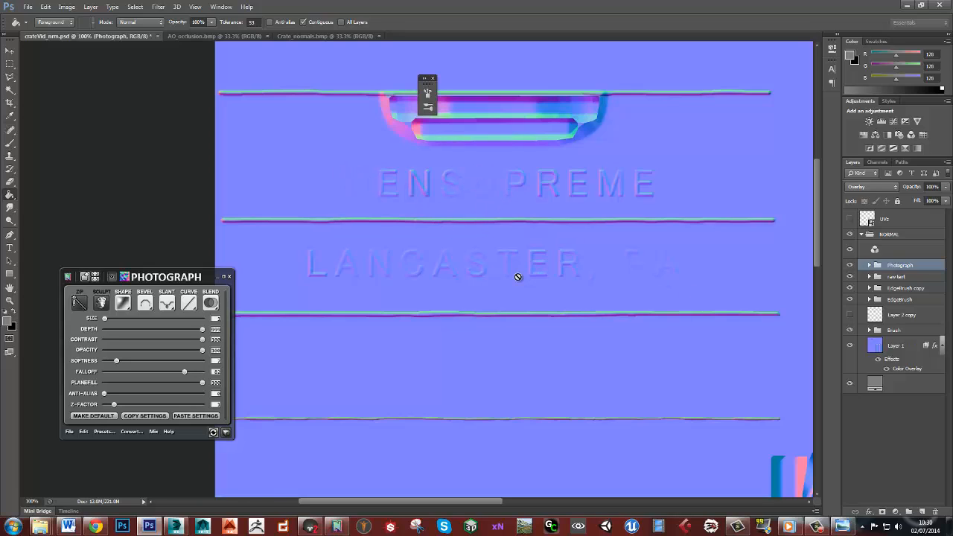
key("ctrl+s")
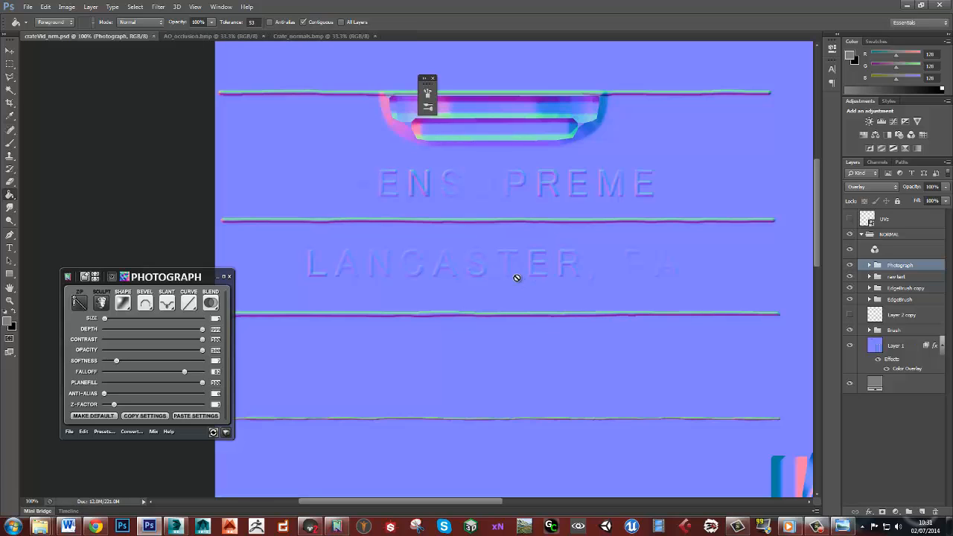
- Switch to Marmoset Toolbag and examine the PENSUPREME / LANCASTER, PA. lettering on the crate from close up and from several angles
key("alt+Tab")
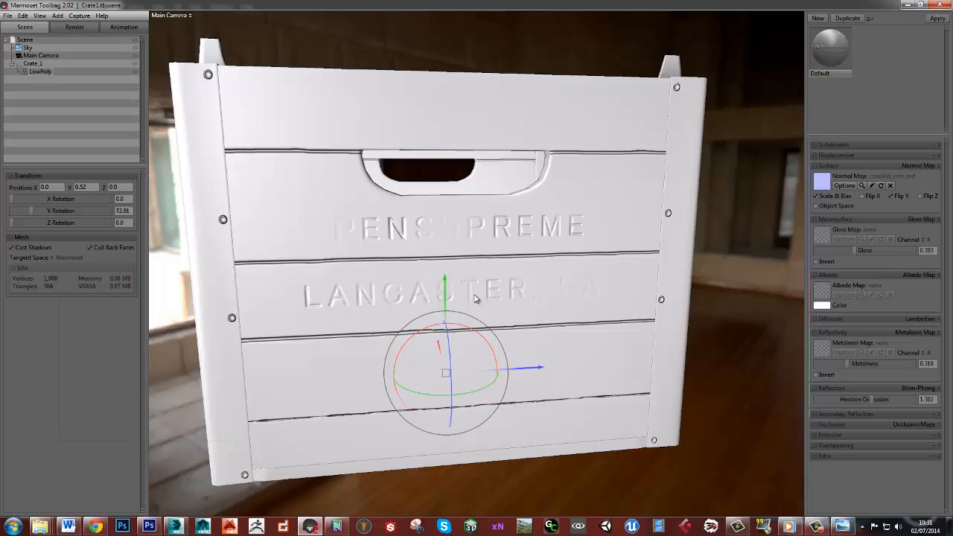
left_click_drag(477, 300, 502, 268, "alt")
scroll(499, 242, "up", 3)
middle_click_drag(455, 255, 469, 268, "alt")
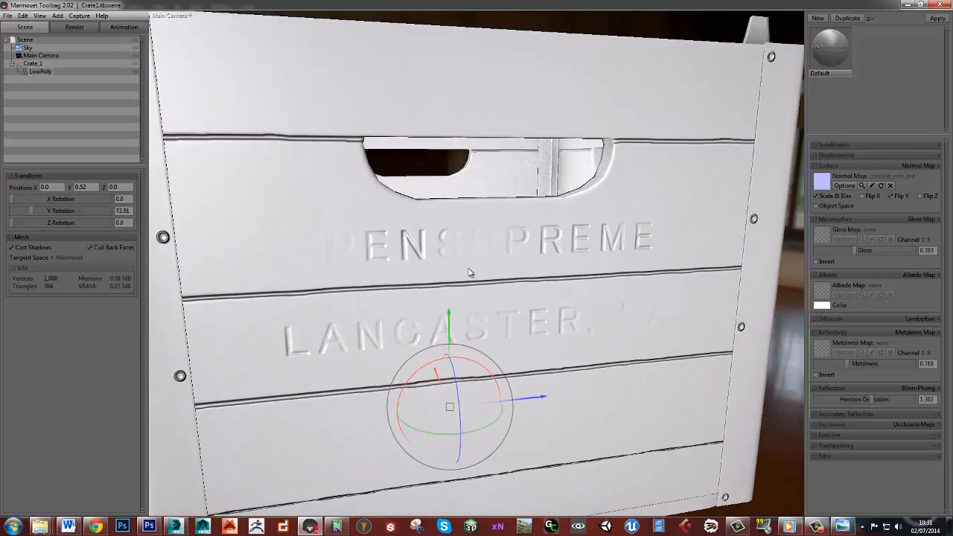
scroll(469, 273, "up", 4)
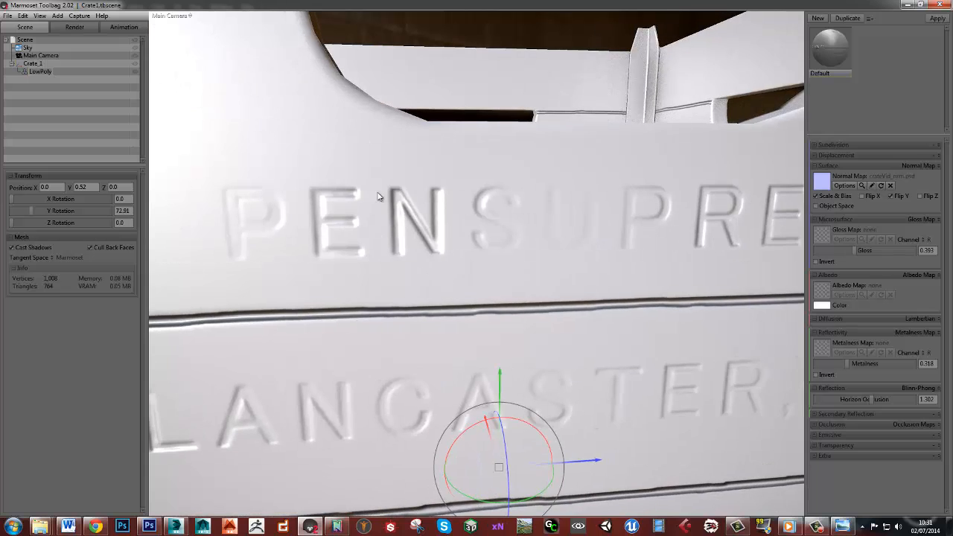
scroll(505, 320, "down", 3)
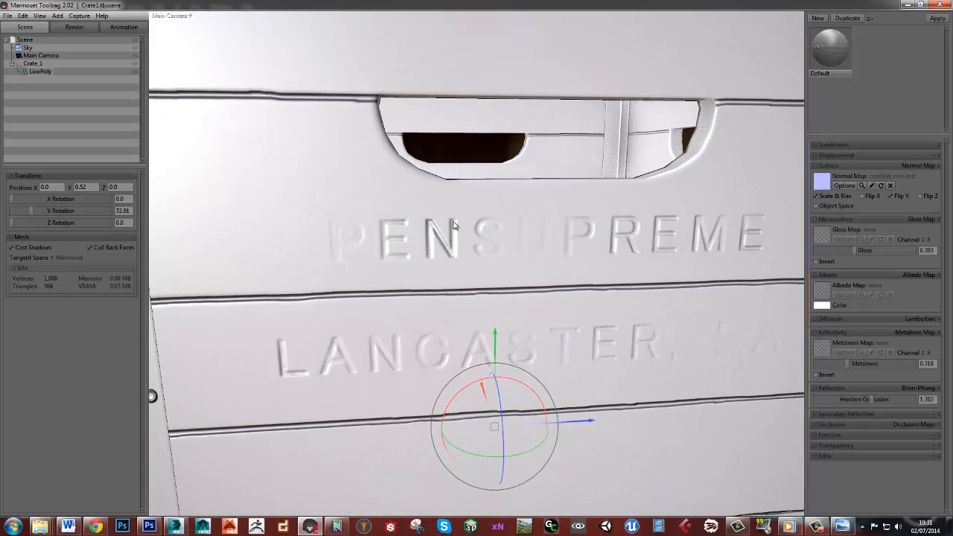
left_click_drag(526, 297, 459, 313)
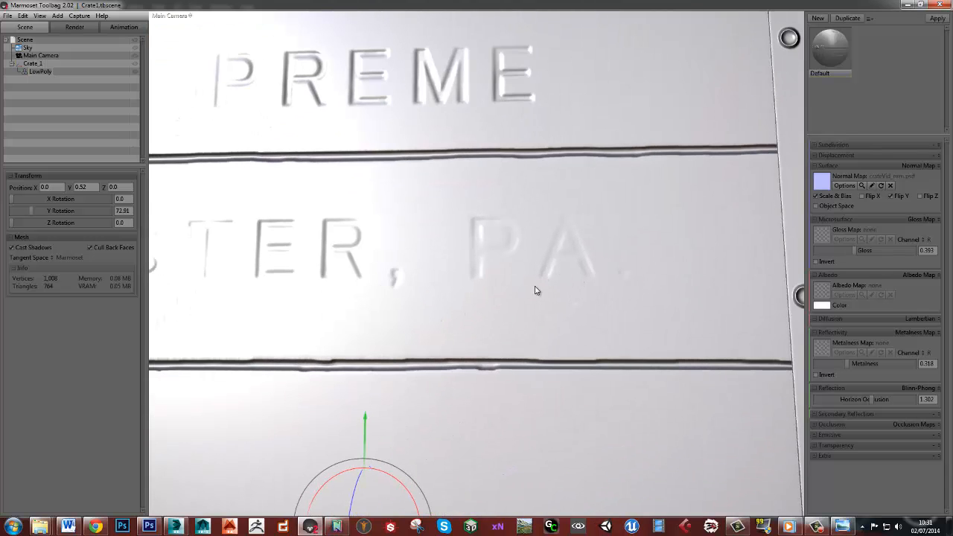
left_click_drag(536, 291, 465, 273)
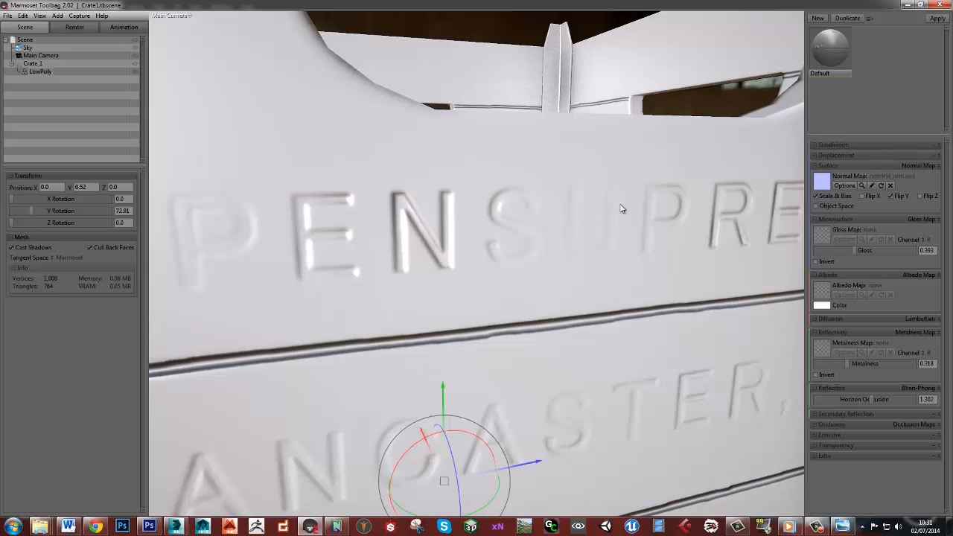
left_click_drag(521, 298, 459, 232)
right_click_drag(502, 291, 488, 239)
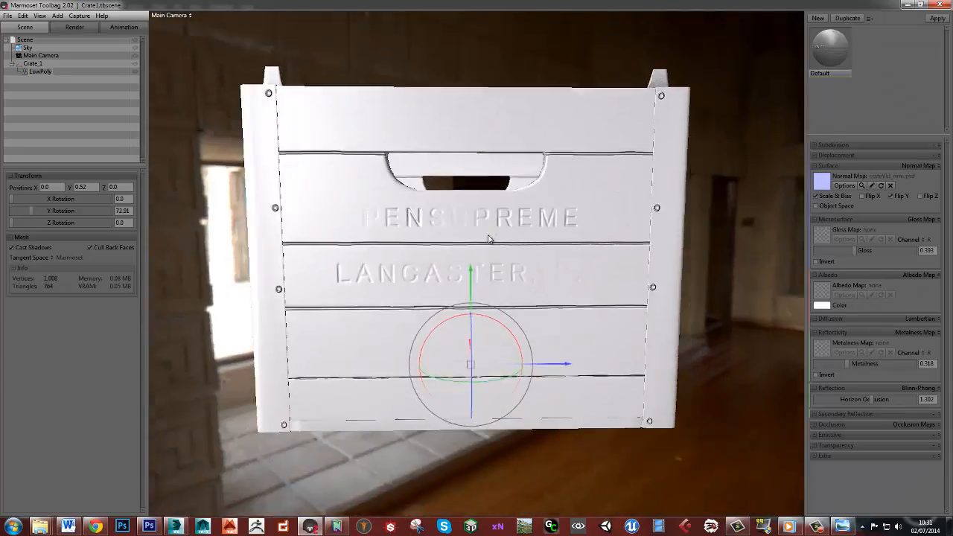
left_click_drag(489, 238, 530, 279)
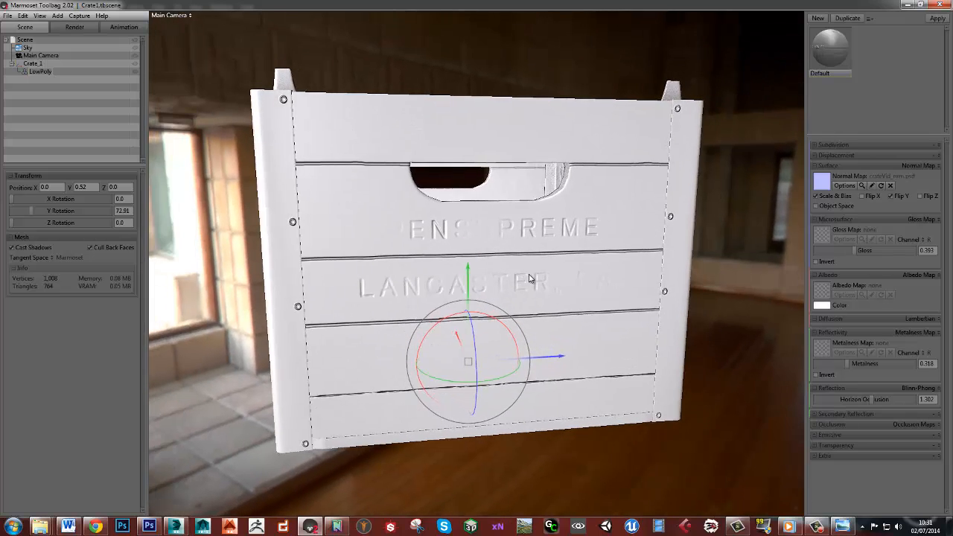
- Switch back to Photoshop and reduce the EdgeBrush copy group's sculpt depth to about 190 in nDo
key("alt+Tab")
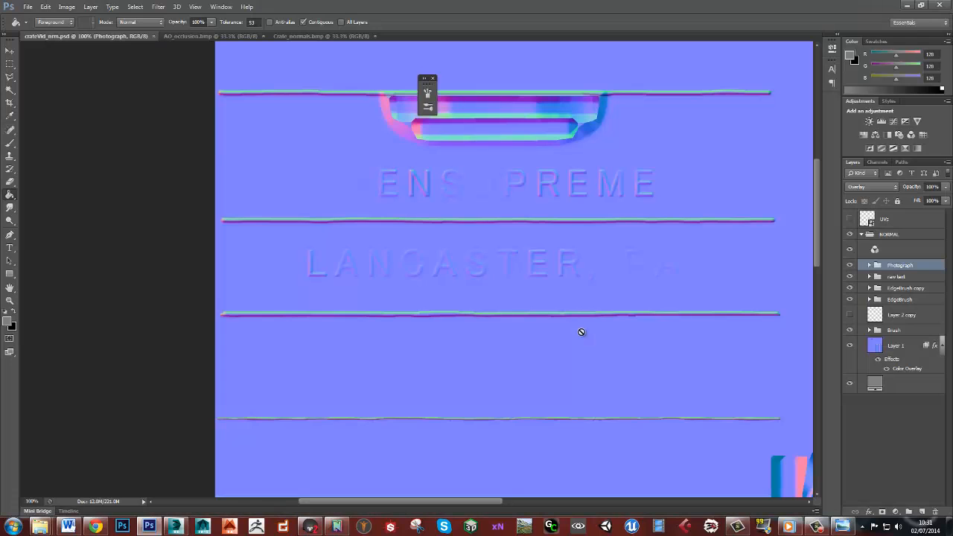
left_click(575, 329, "ctrl+alt")
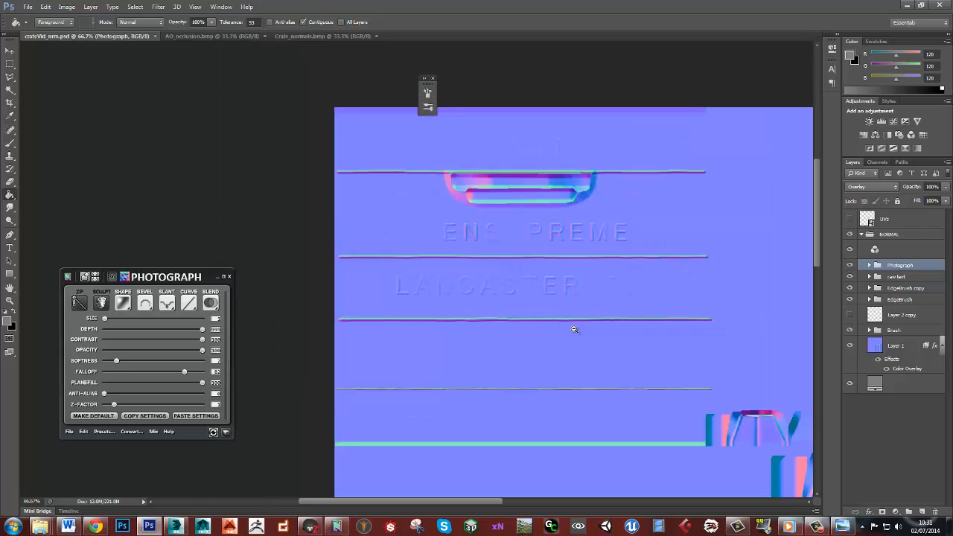
left_click(574, 329)
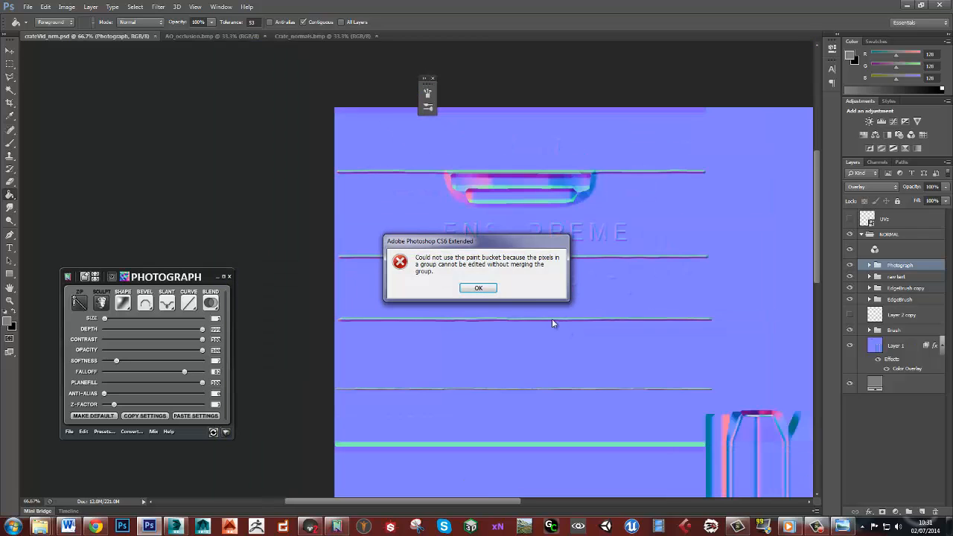
left_click(480, 287)
left_click(581, 335, "ctrl+alt")
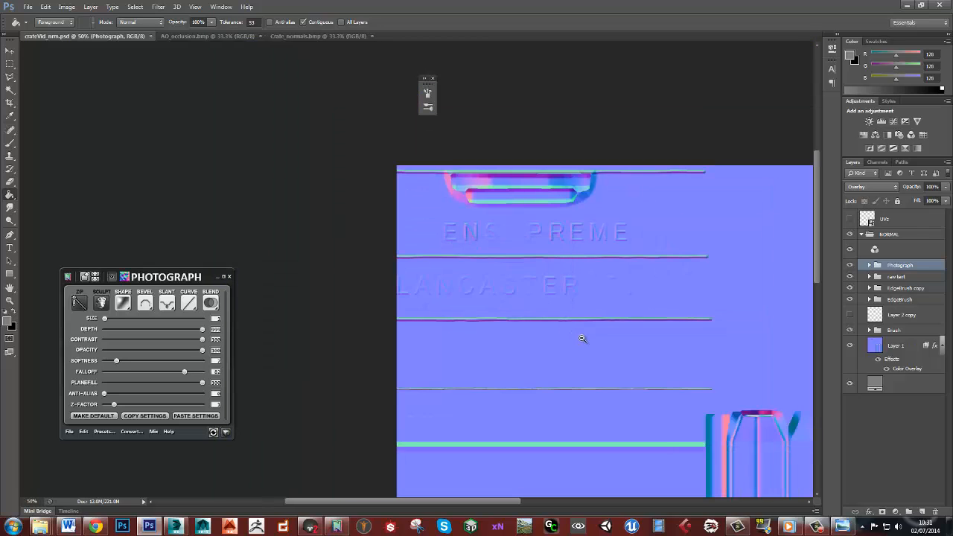
left_click(629, 376, "ctrl+alt")
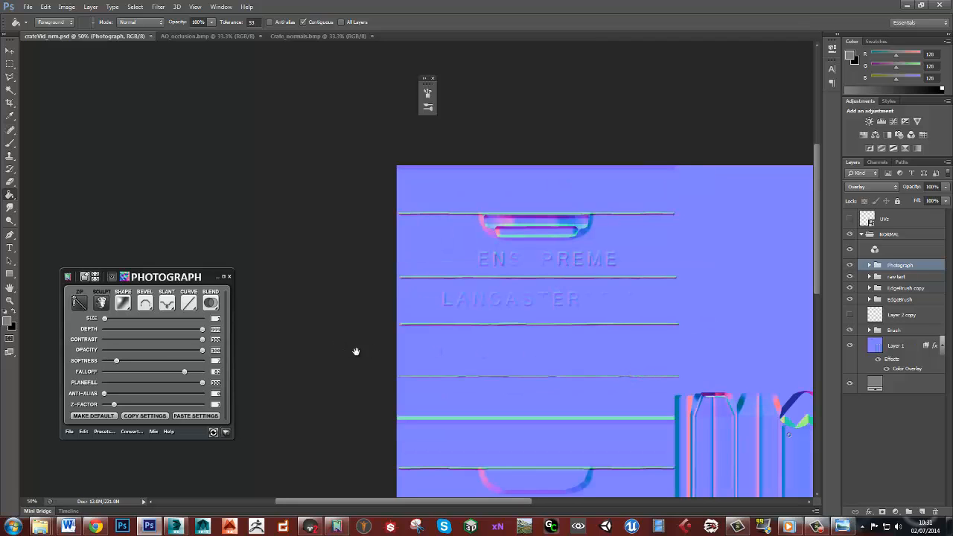
left_click_drag(355, 353, 201, 193)
left_click(506, 286, "ctrl+alt")
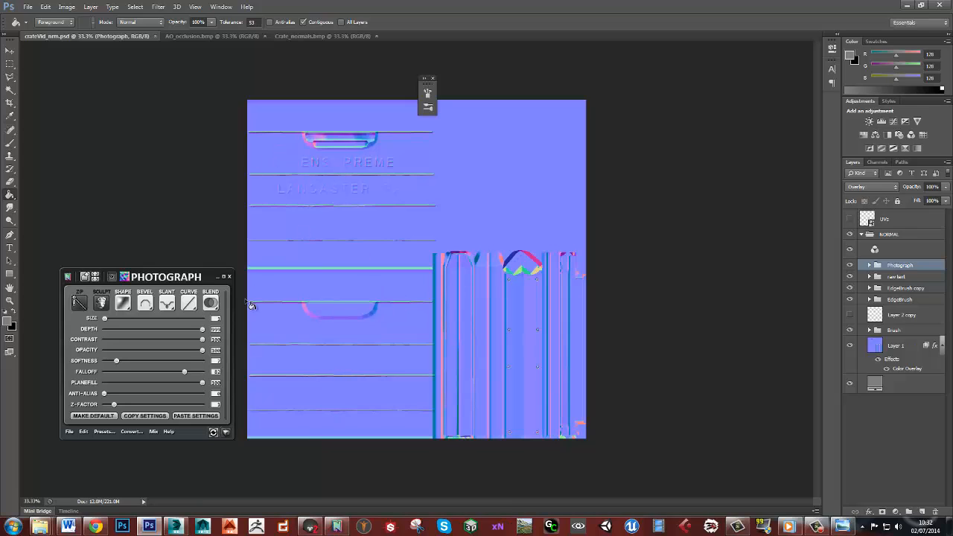
left_click(914, 288)
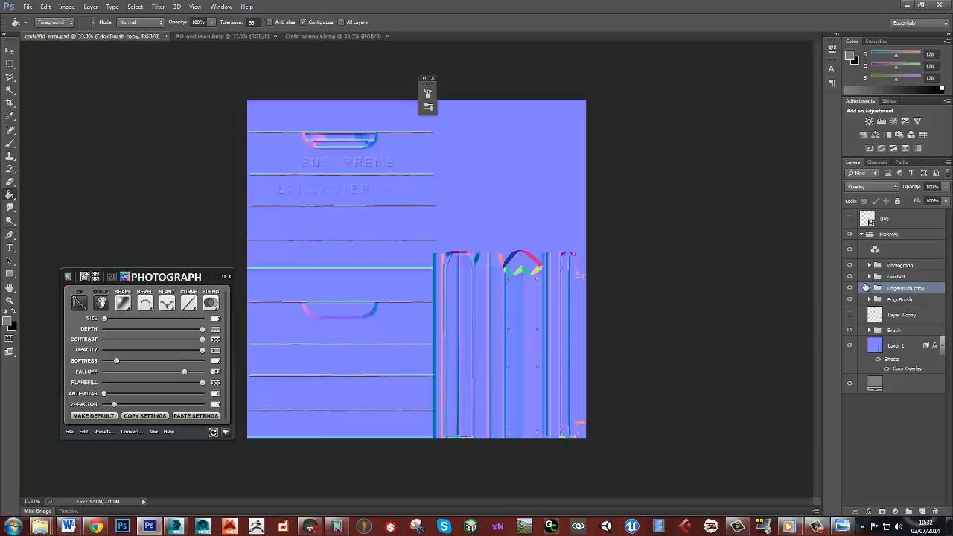
left_click(850, 288)
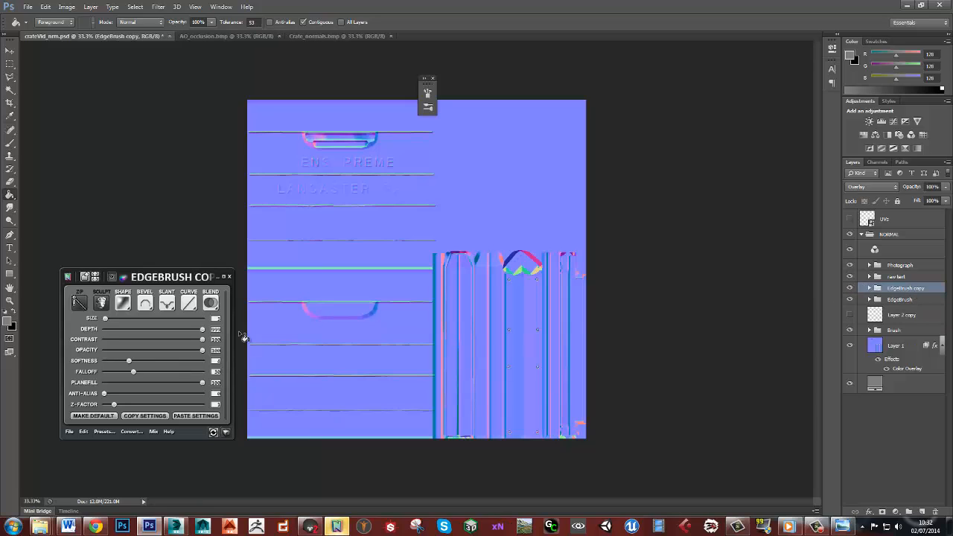
left_click_drag(202, 329, 179, 330)
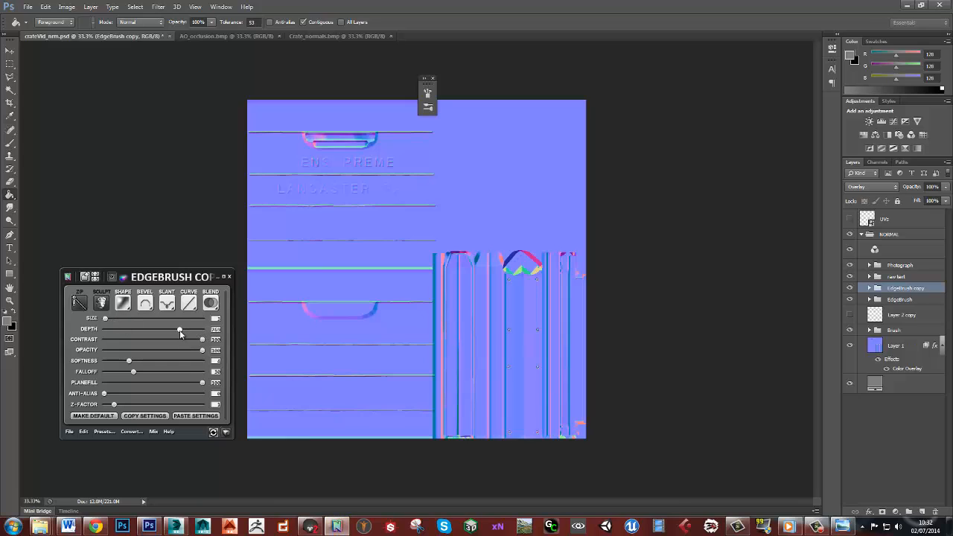
left_click_drag(180, 330, 151, 333)
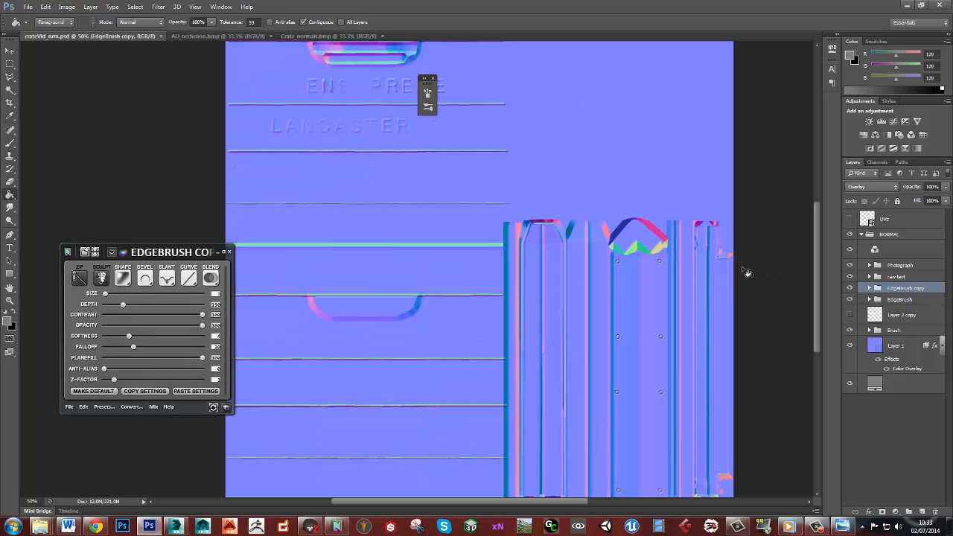
- Check the AO_occlusion.bmp document and close Crate_normals.bmp
key("ctrl+minus")
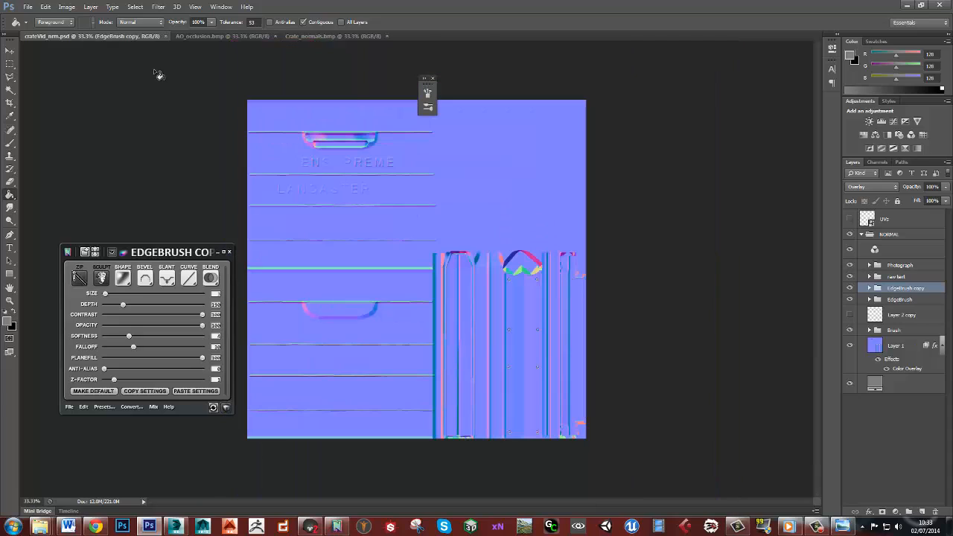
left_click(227, 37)
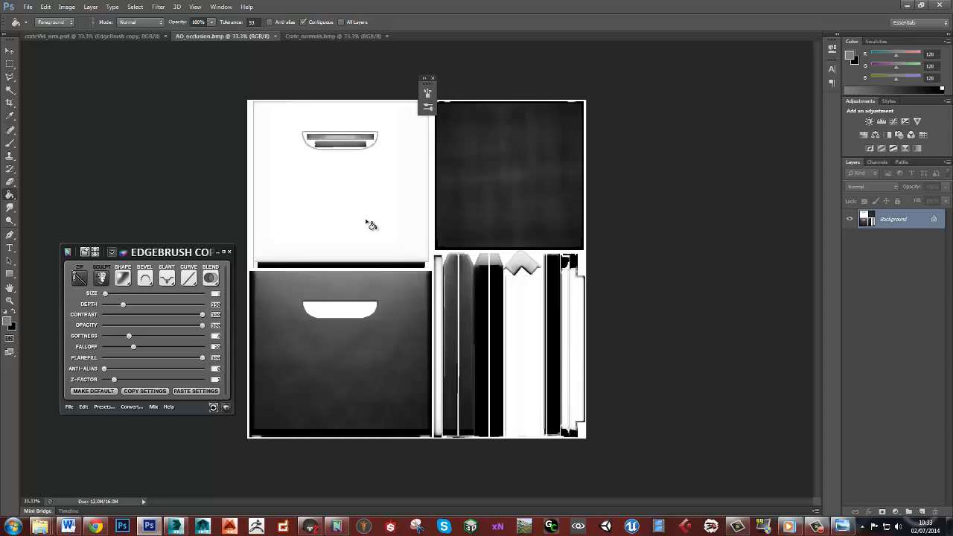
left_click(386, 37)
- Return to crateVid_nrm.psd and convert its normals to an ambient occlusion document with nDo
left_click(132, 36)
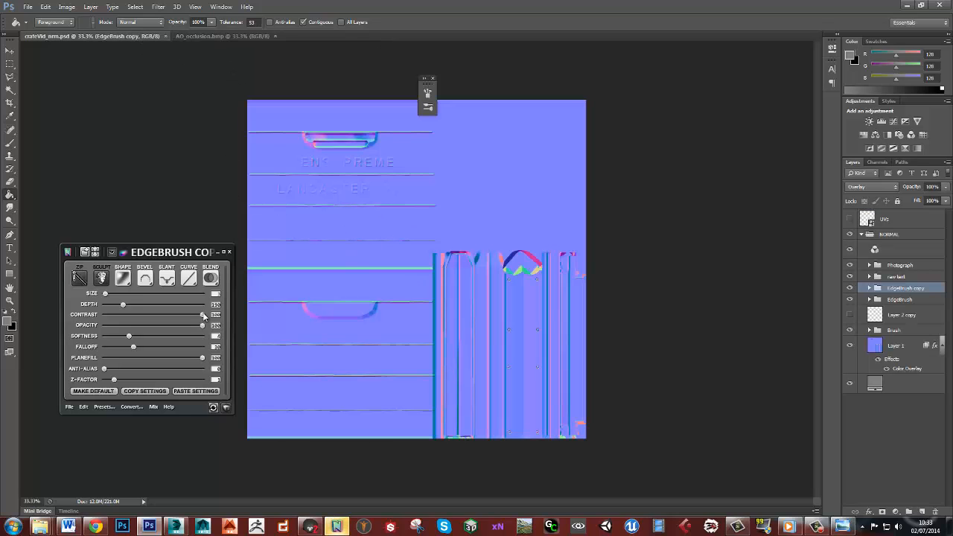
left_click_drag(165, 254, 152, 240)
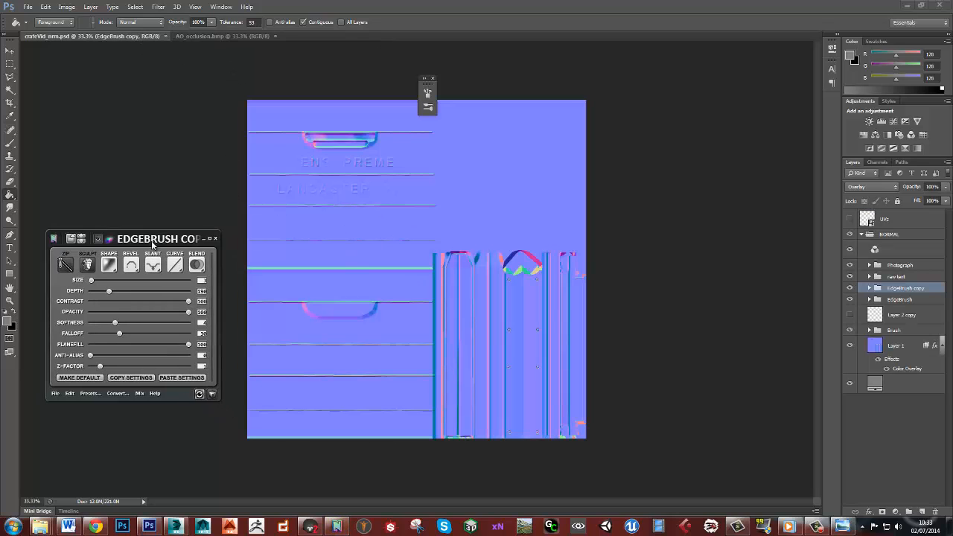
left_click(115, 395)
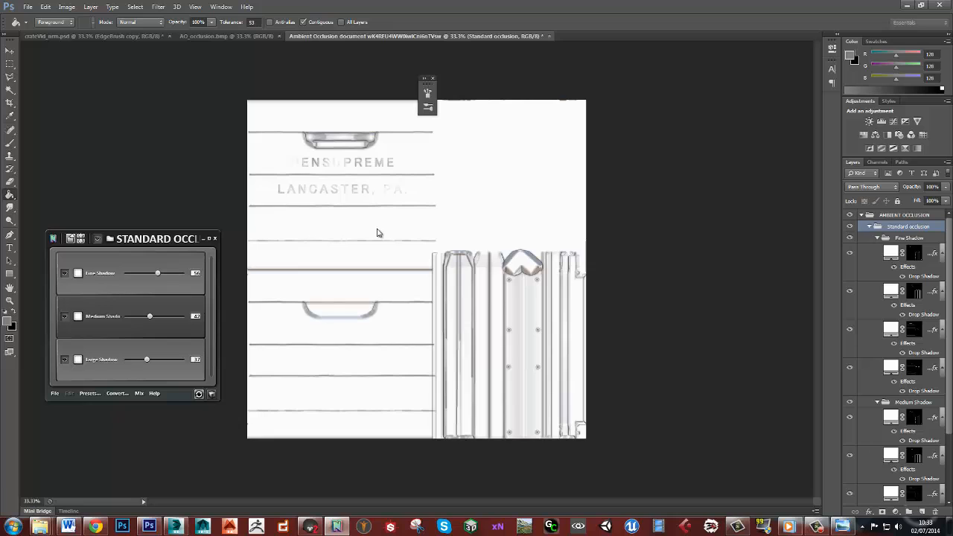
- Set the standard occlusion's Fine Shadow opacity to about 34, Medium Shadow to about 48 and Large Shadow to about 45
left_click(361, 217)
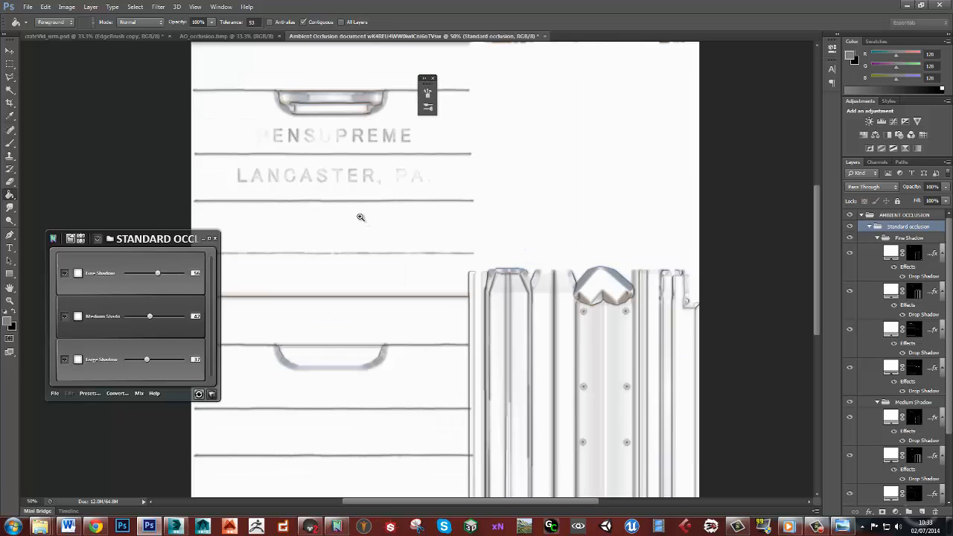
left_click_drag(358, 192, 449, 277)
left_click(424, 244, "ctrl")
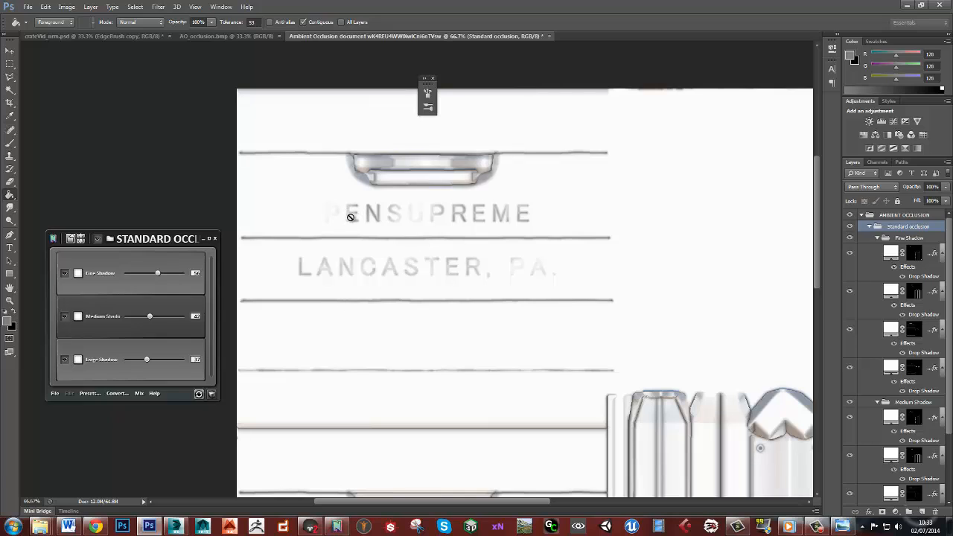
left_click_drag(157, 273, 125, 277)
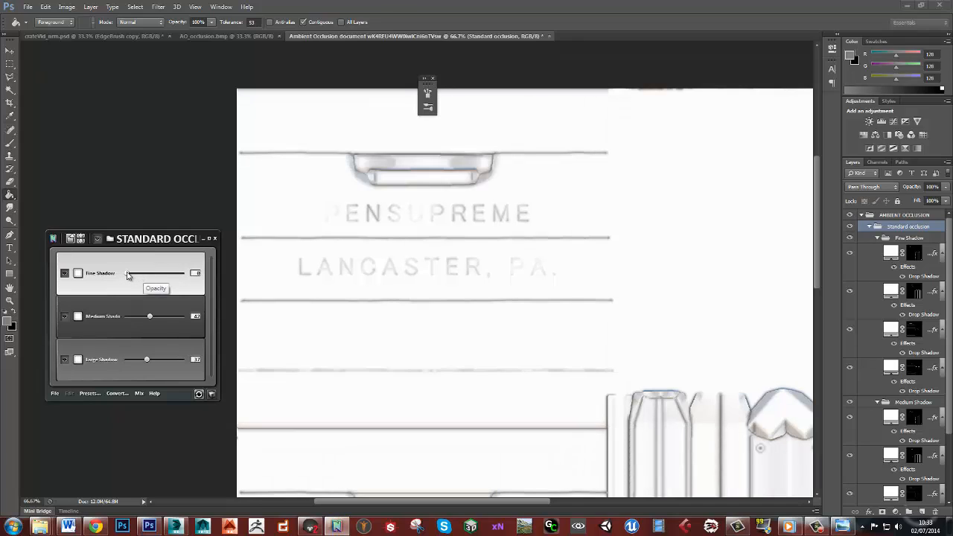
mouse_move(128, 276)
left_mouse_down()
mouse_move(153, 274)
mouse_move(144, 277)
left_mouse_up()
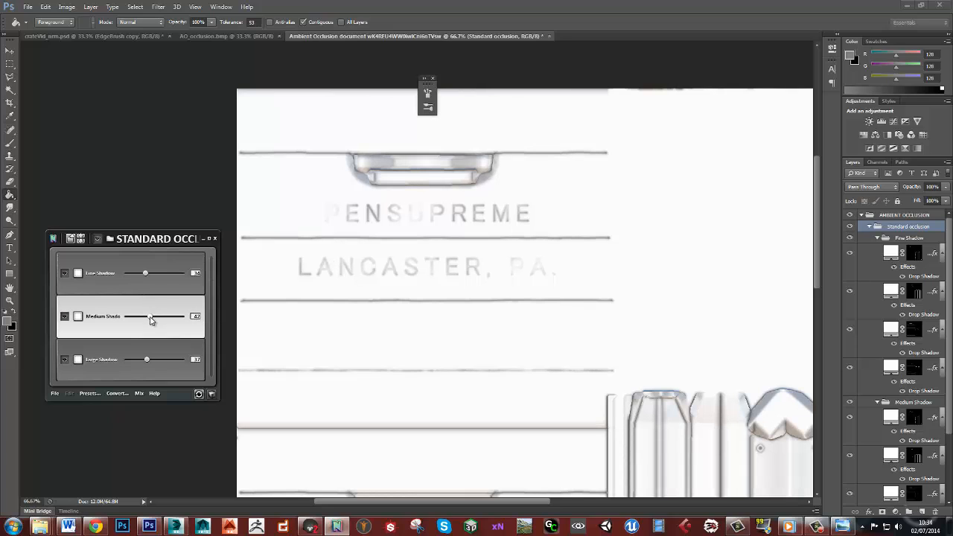
mouse_move(151, 318)
left_mouse_down()
mouse_move(123, 319)
mouse_move(159, 322)
left_mouse_up()
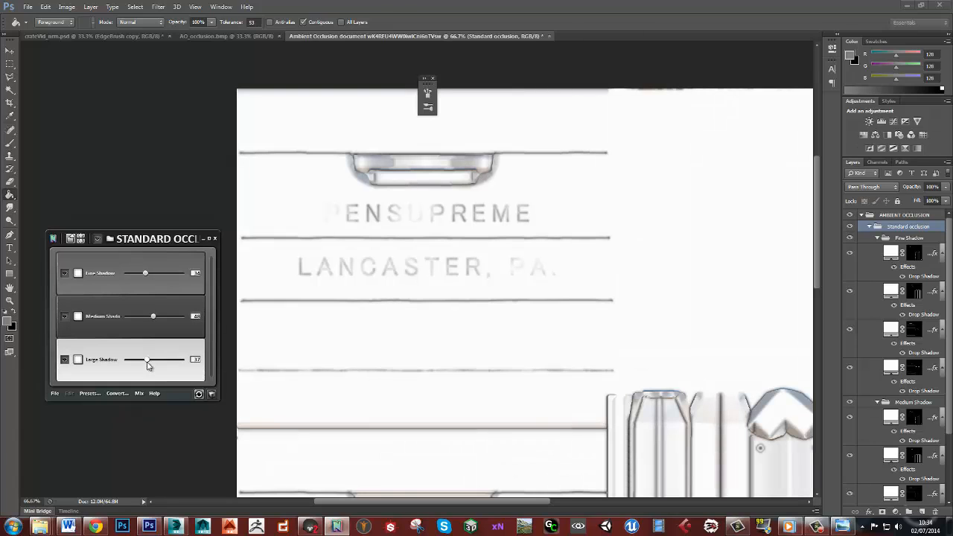
mouse_move(147, 359)
left_mouse_down()
mouse_move(131, 362)
mouse_move(165, 363)
left_mouse_up()
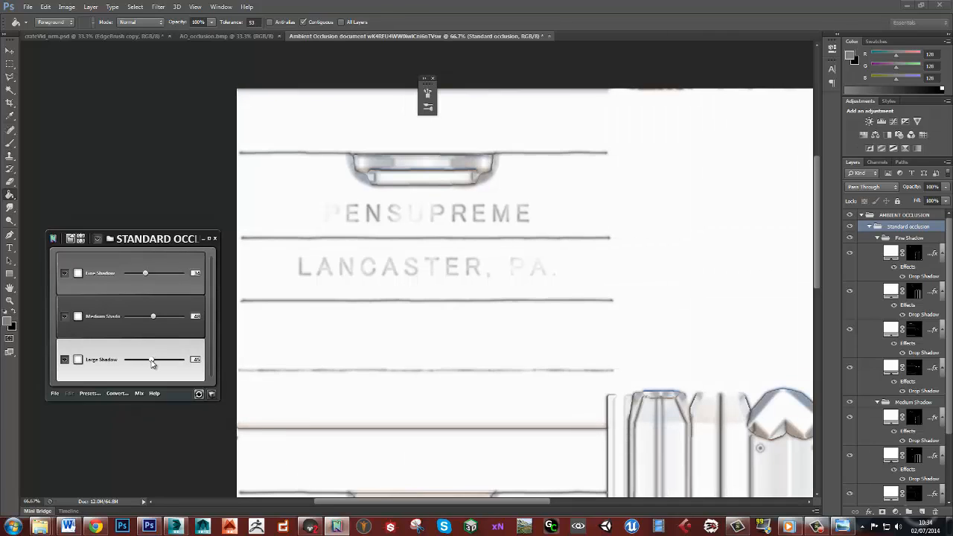
left_click(529, 245, "alt")
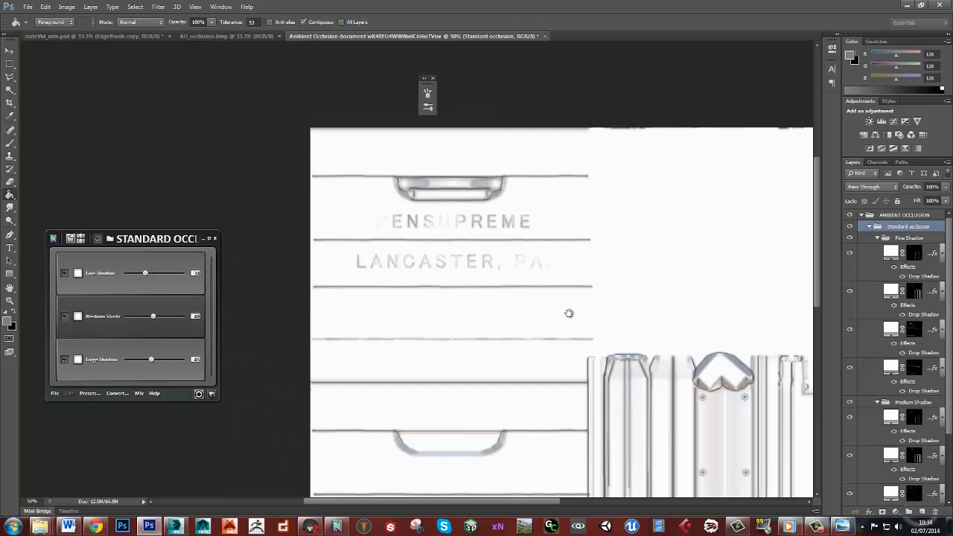
- Reduce the standard occlusion's Fine Shadow opacity to about 25 and Medium Shadow to about 30
left_click_drag(569, 313, 512, 182)
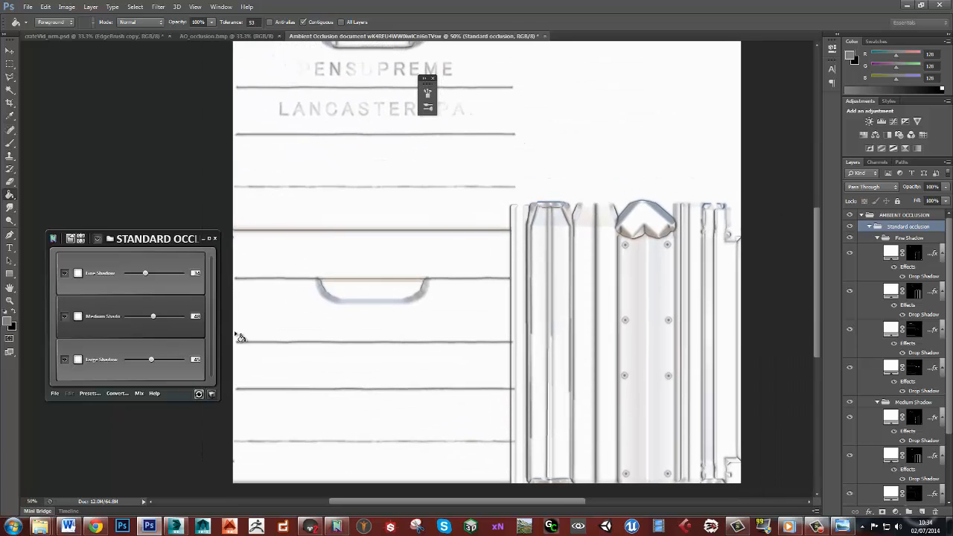
mouse_move(148, 276)
left_mouse_down()
mouse_move(138, 276)
mouse_move(170, 277)
mouse_move(136, 275)
left_mouse_up()
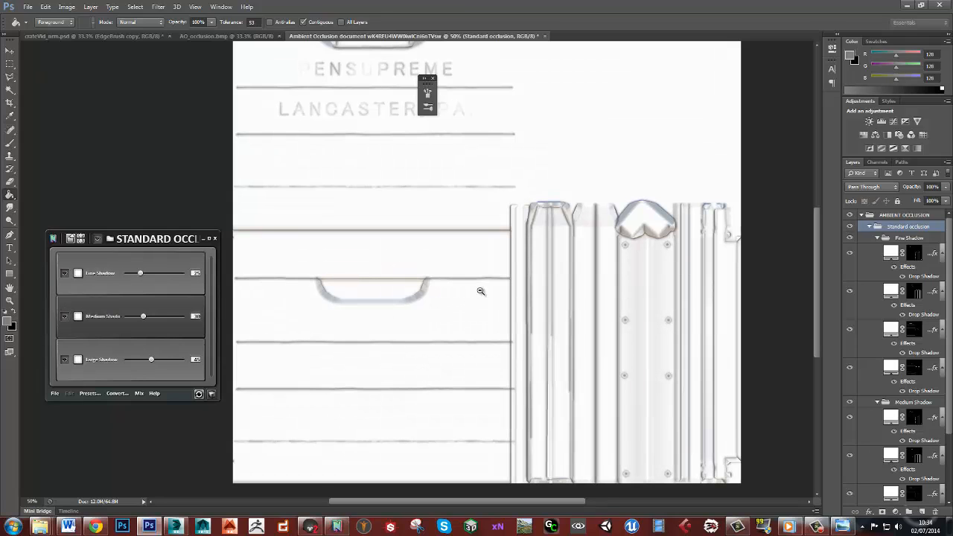
left_click(480, 292, "alt")
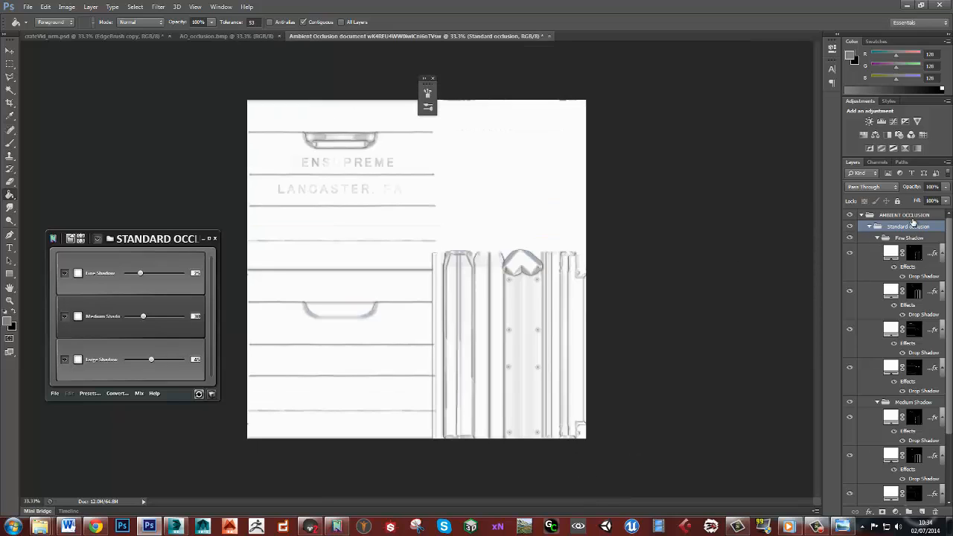
- Merge the AMBIENT OCCLUSION group into a single layer and copy its whole canvas
right_click(908, 216)
left_click(844, 390)
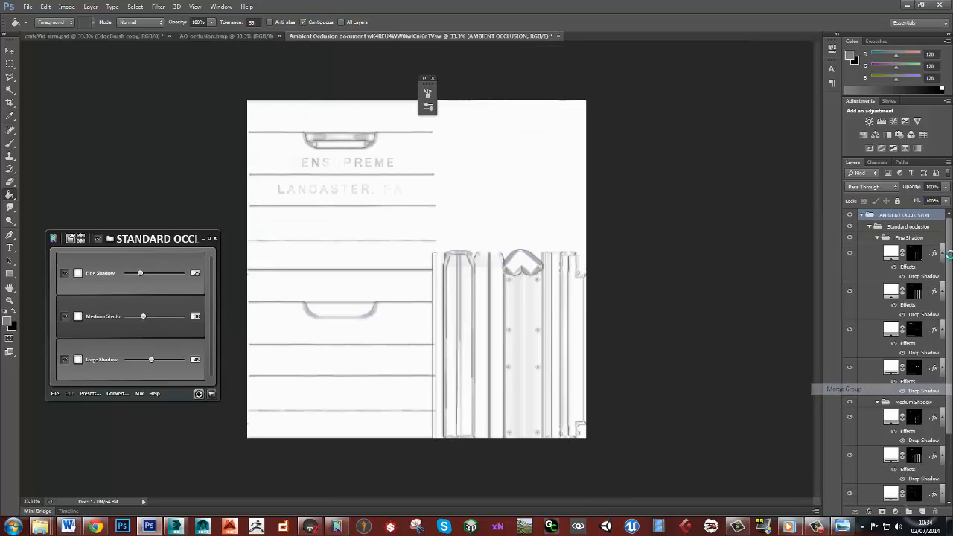
key("ctrl+a")
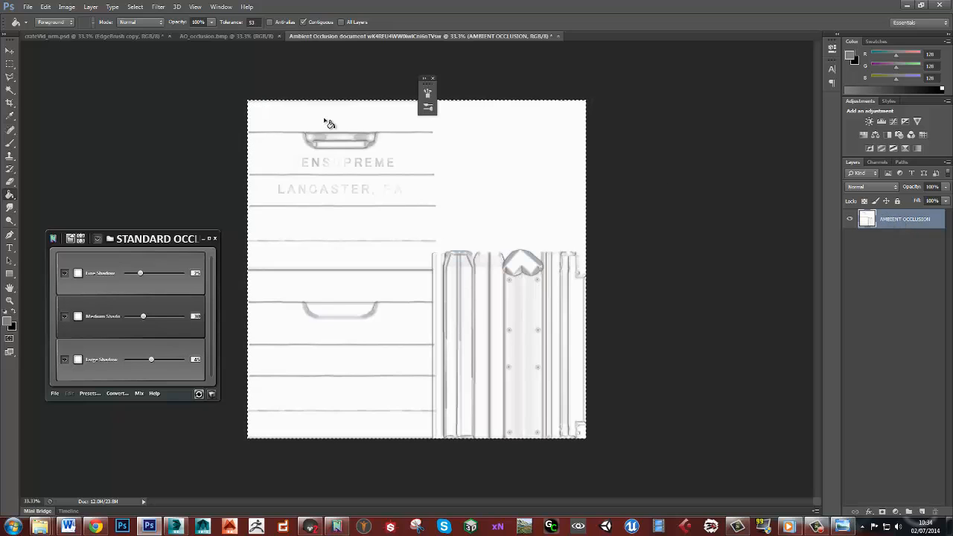
- Paste the merged occlusion into AO_occlusion.bmp as a new layer and set its blend mode to Multiply
left_click(232, 38)
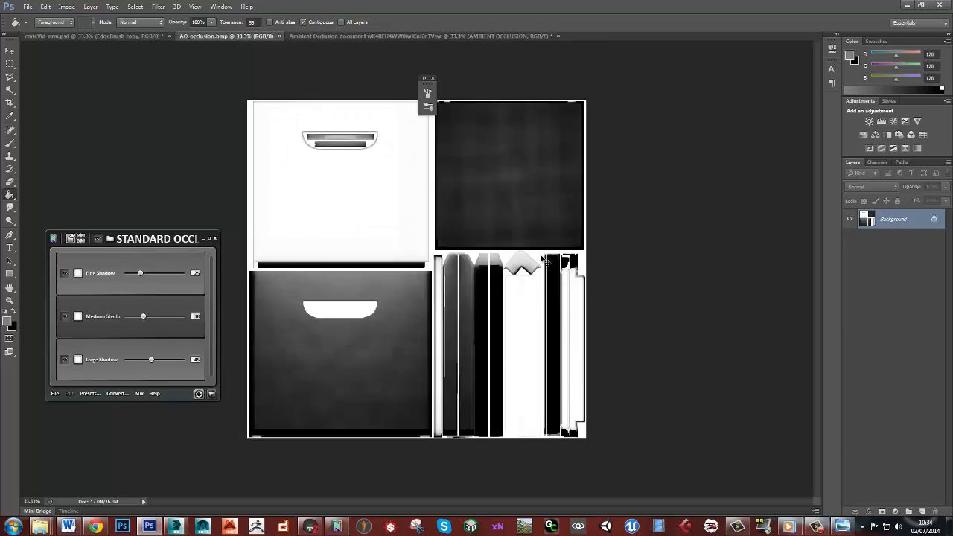
left_click_drag(586, 257, 585, 255)
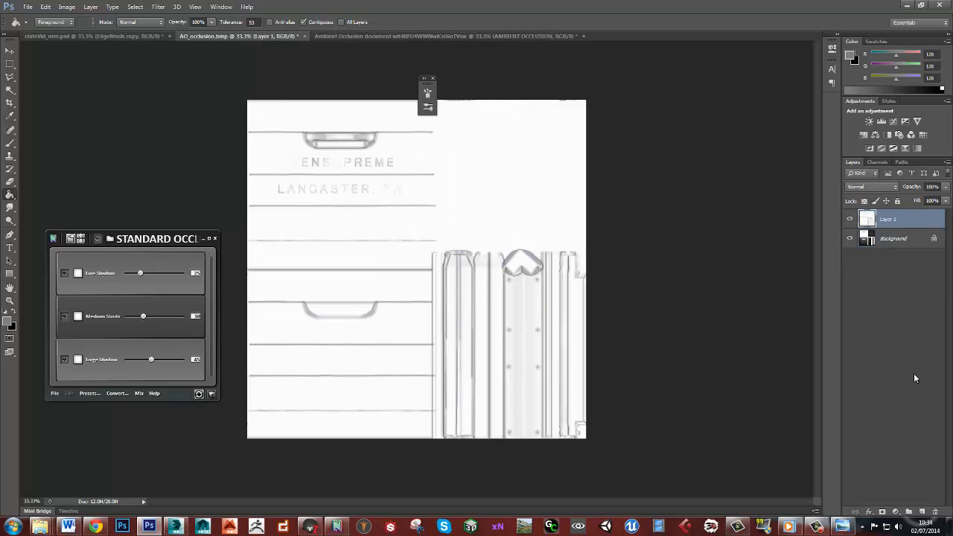
left_click(874, 189)
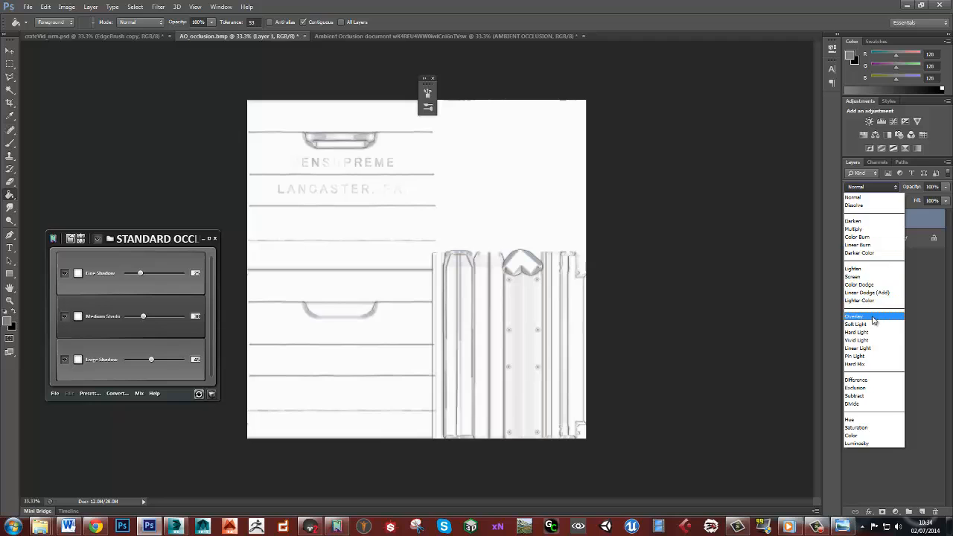
left_click(854, 229)
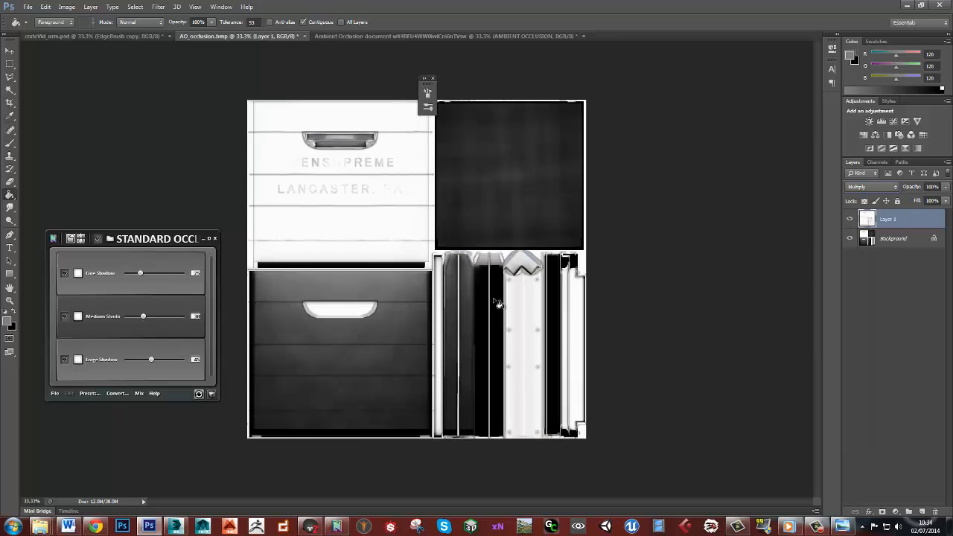
- Compare the crate front with and without the pasted occlusion layer by switching its visibility off and on
scroll(337, 227, "up", 1, "alt")
left_click_drag(377, 227, 467, 308)
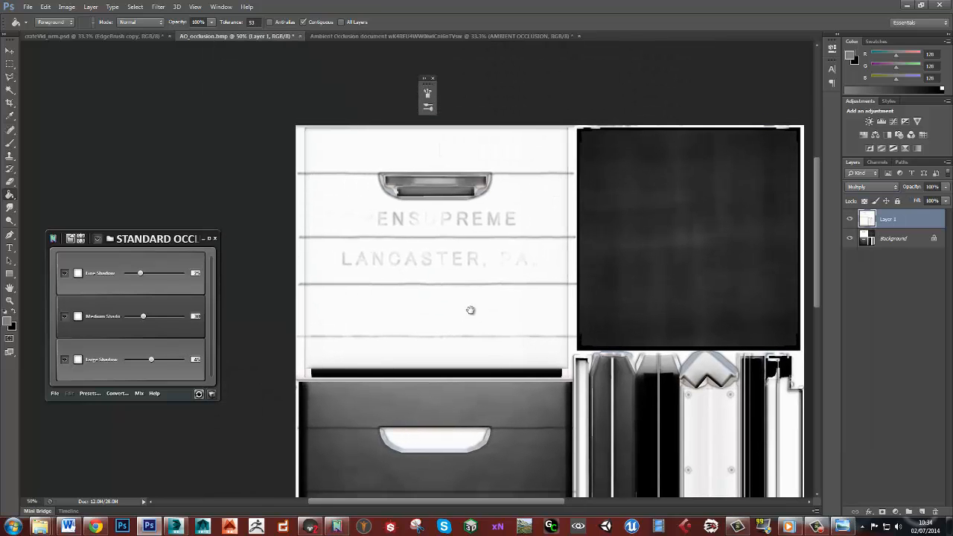
scroll(485, 266, "up", 1, "alt")
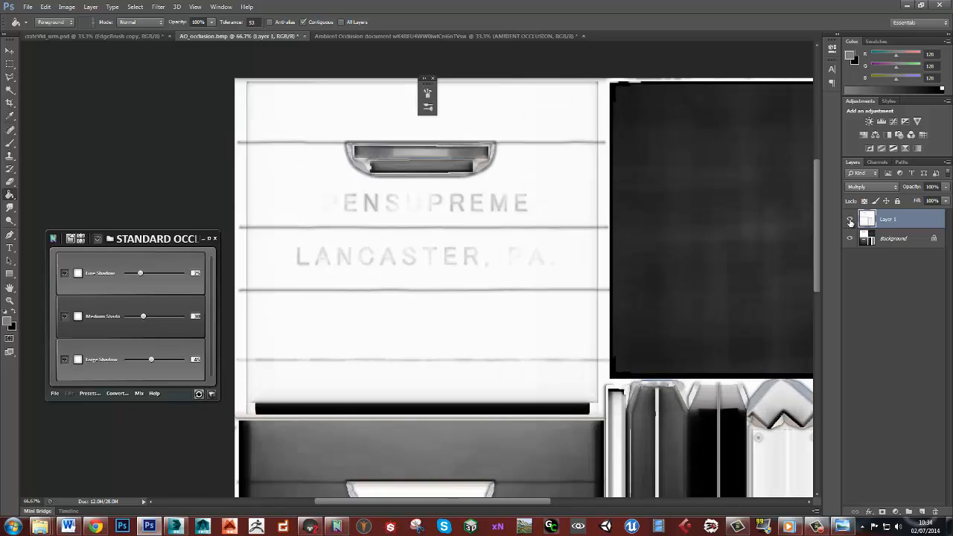
left_click(851, 220)
left_click(850, 220)
left_click(850, 221)
left_click(850, 221)
left_click(851, 221)
left_click(850, 221)
- Return to crateVid_nrm.psd and convert its normals to a cavity map with nDo
left_click(66, 37)
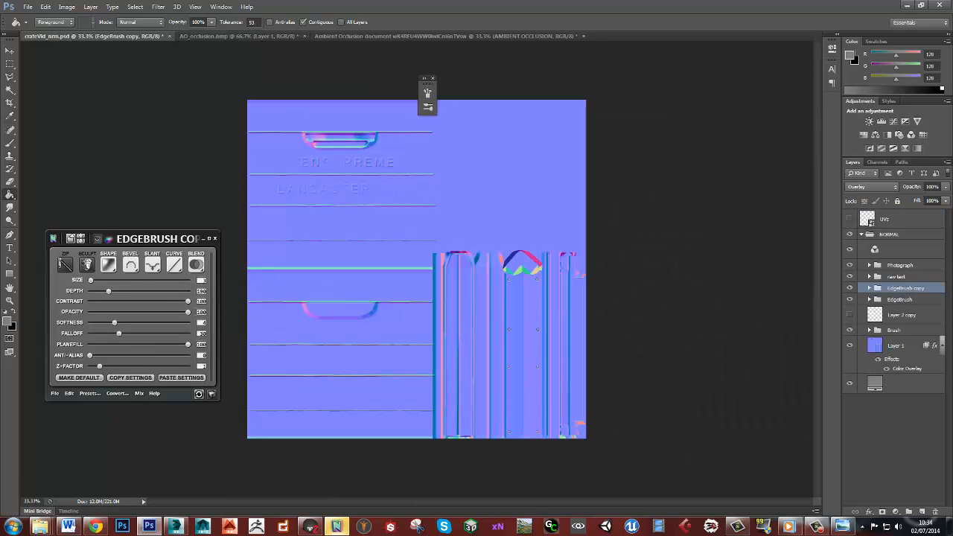
left_click(117, 394)
left_click(385, 373)
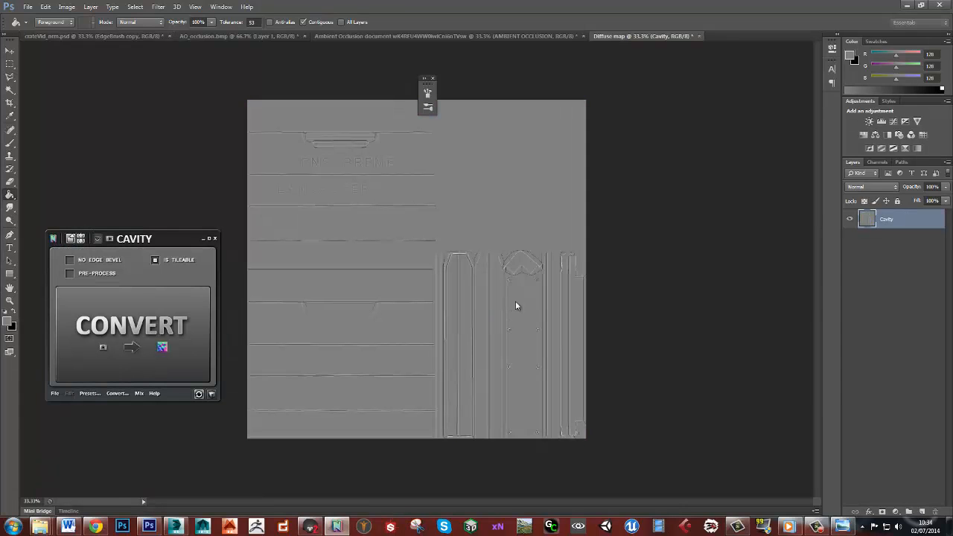
- Copy the cavity map into AO_occlusion.bmp as a top layer in Overlay mode and compare the image with and without it
key("ctrl+a")
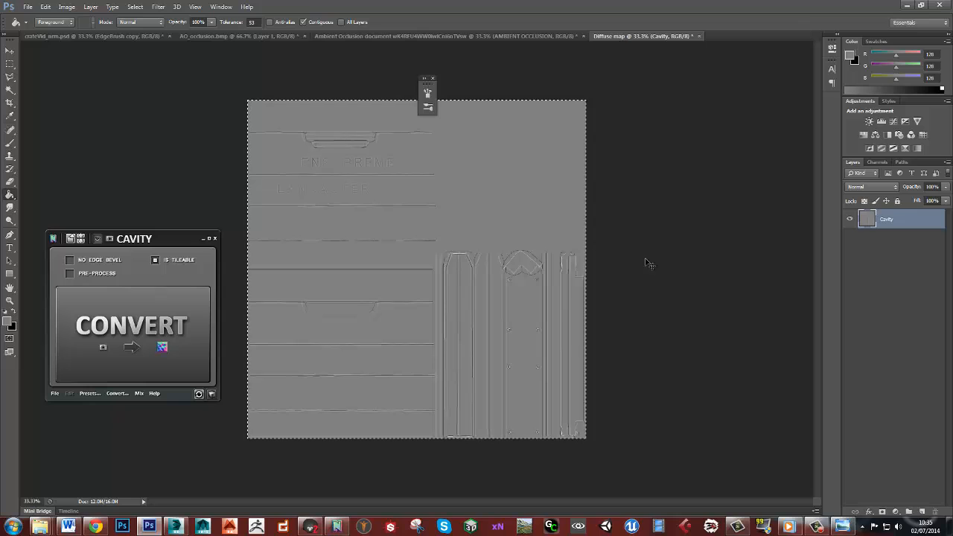
left_click(112, 36)
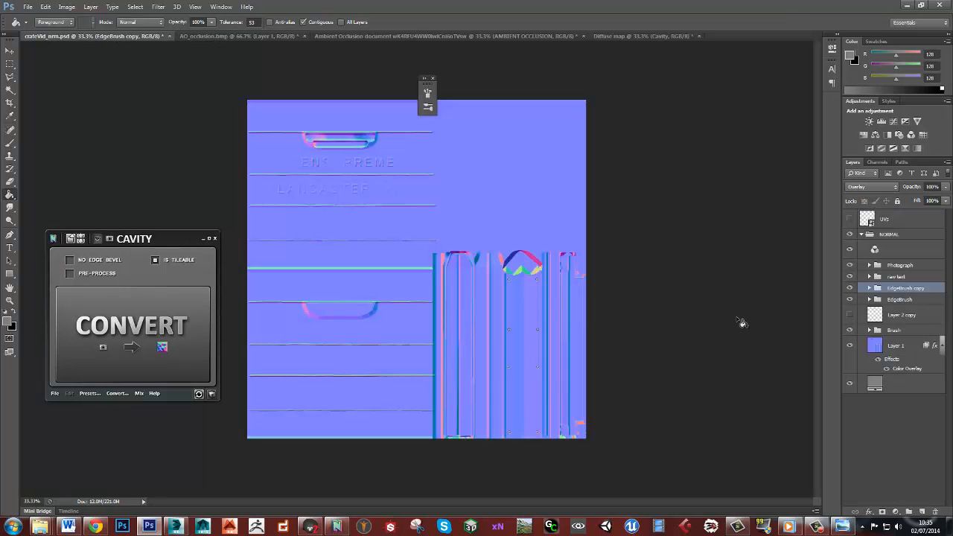
left_click(251, 37)
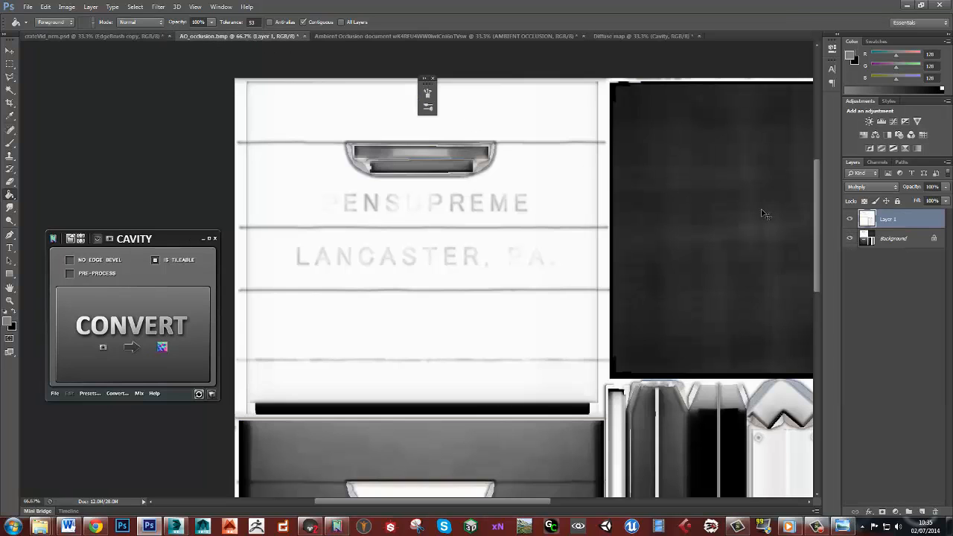
key("ctrl+v")
left_click(869, 187)
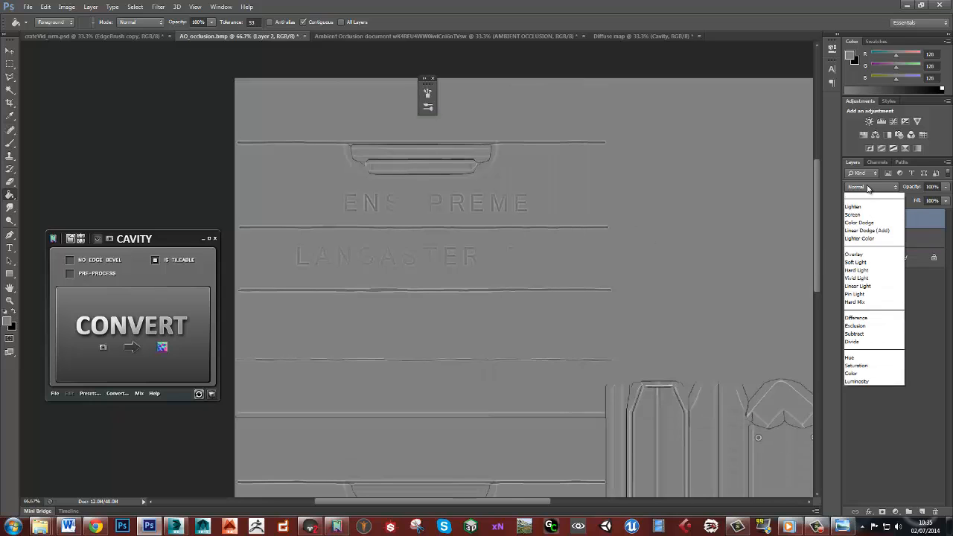
left_click(864, 320)
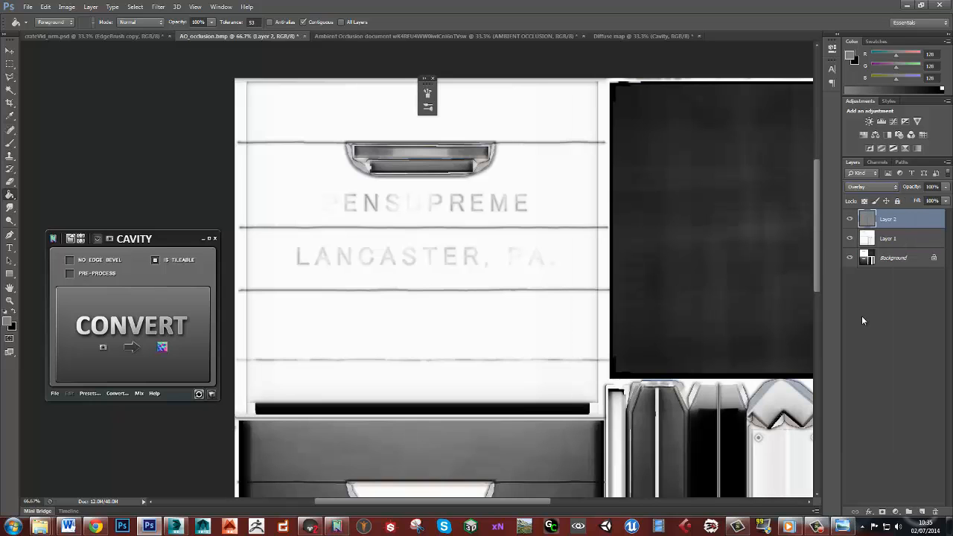
left_click(850, 220)
left_click(851, 220)
left_click(851, 220)
left_click(850, 220)
left_click_drag(672, 389, 599, 144)
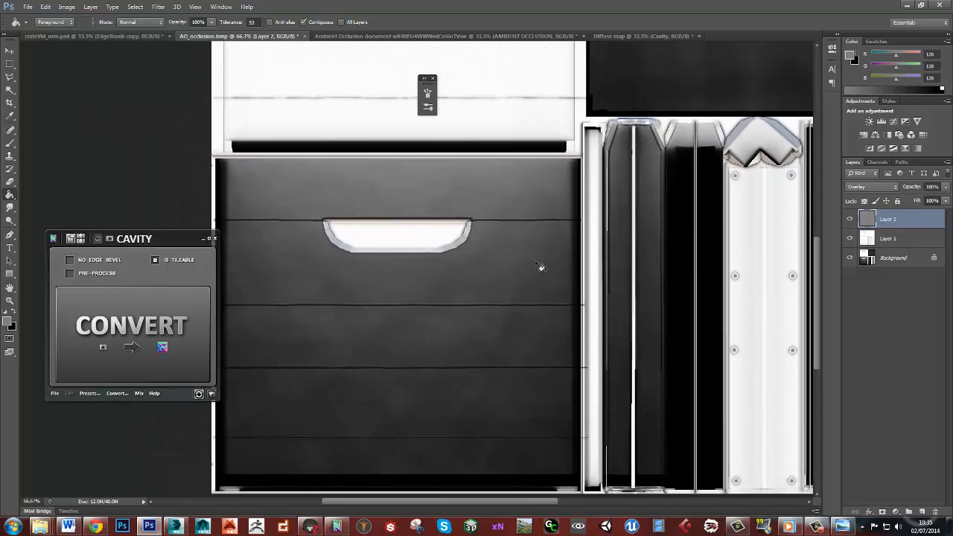
- Save the layered occlusion document as crateVid_AO.psd in the Textures\vid folder with Maximize Compatibility on
key("ctrl+shift+s")
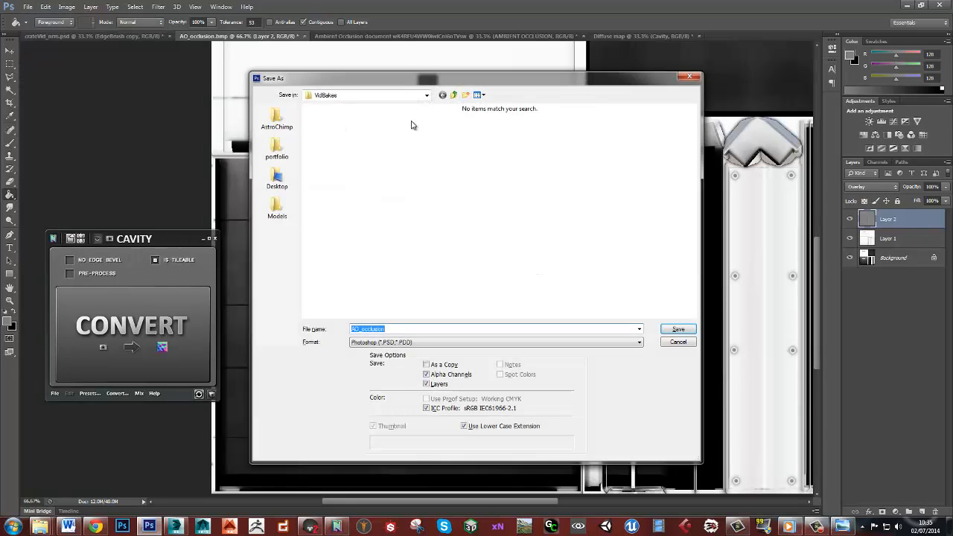
left_click(455, 95)
left_click(455, 95)
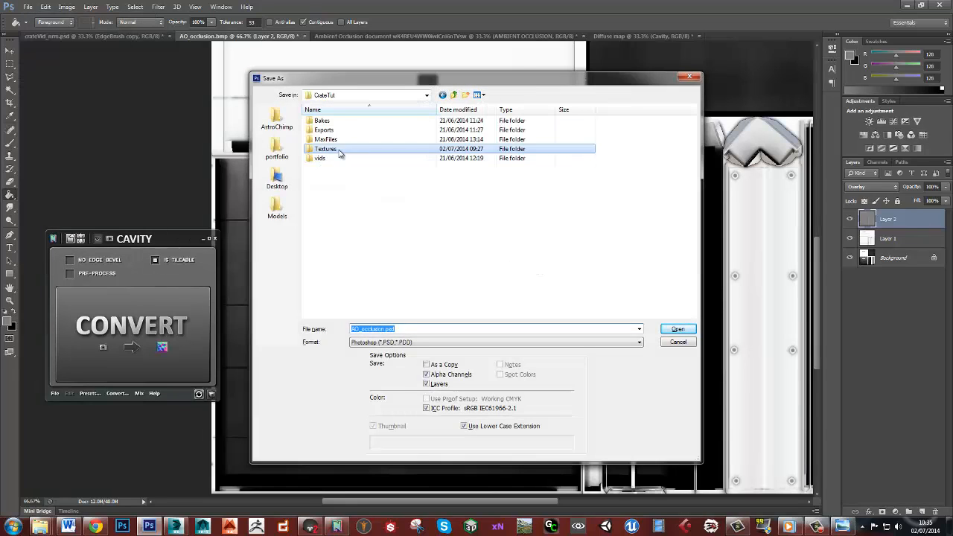
double_click(339, 151)
double_click(338, 152)
left_click(335, 148)
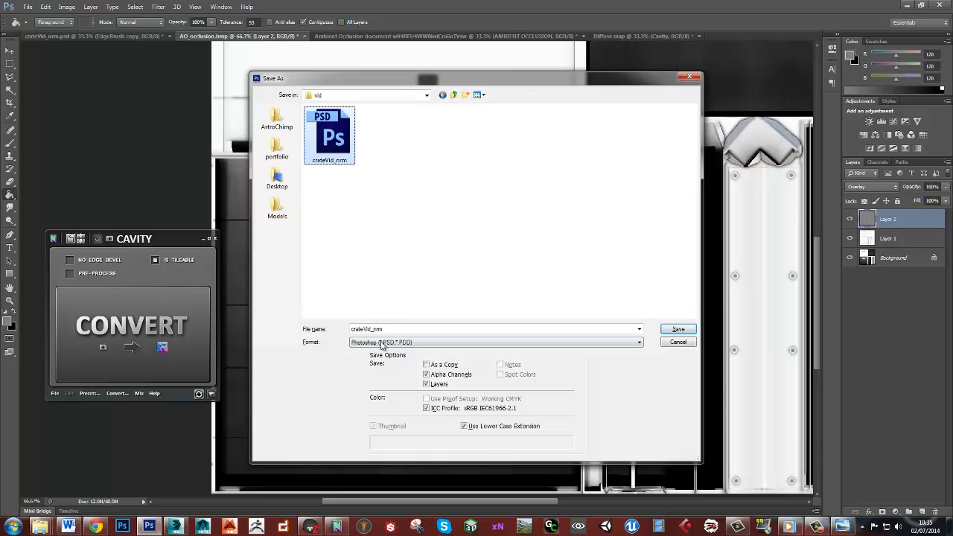
left_click(376, 329)
double_click(374, 329)
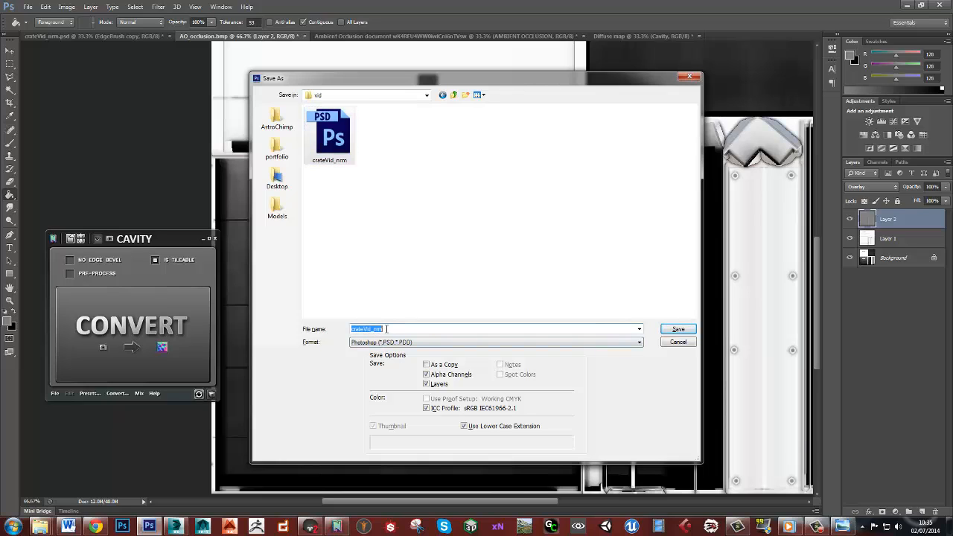
left_click_drag(375, 329, 421, 329)
key("Return")
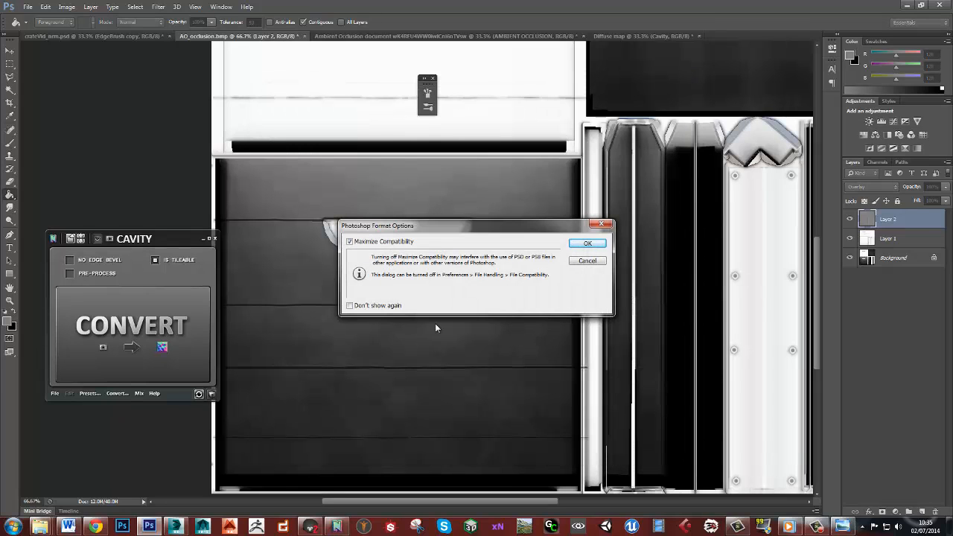
left_click(583, 247)
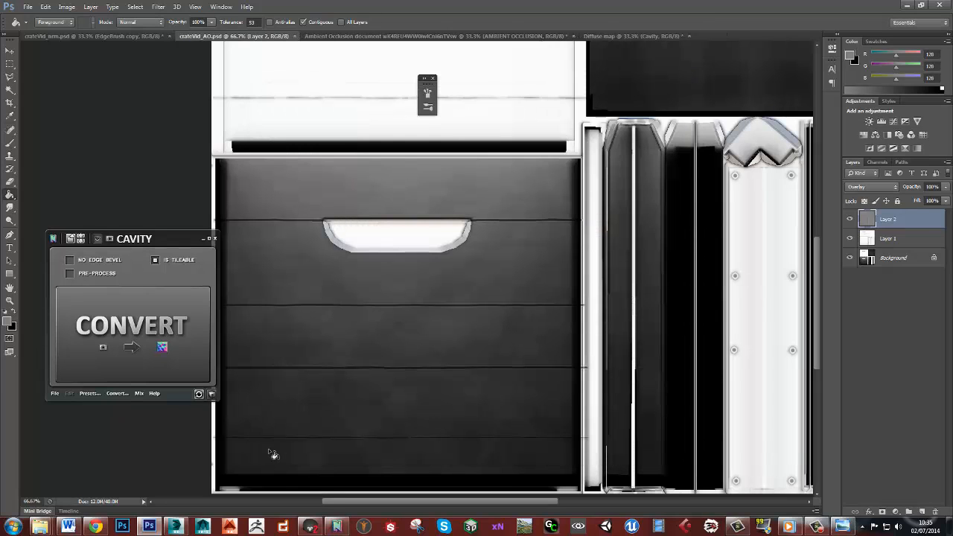
- Switch to Marmoset Toolbag and load crateVid_AO as the Default material's albedo map
left_click(312, 528)
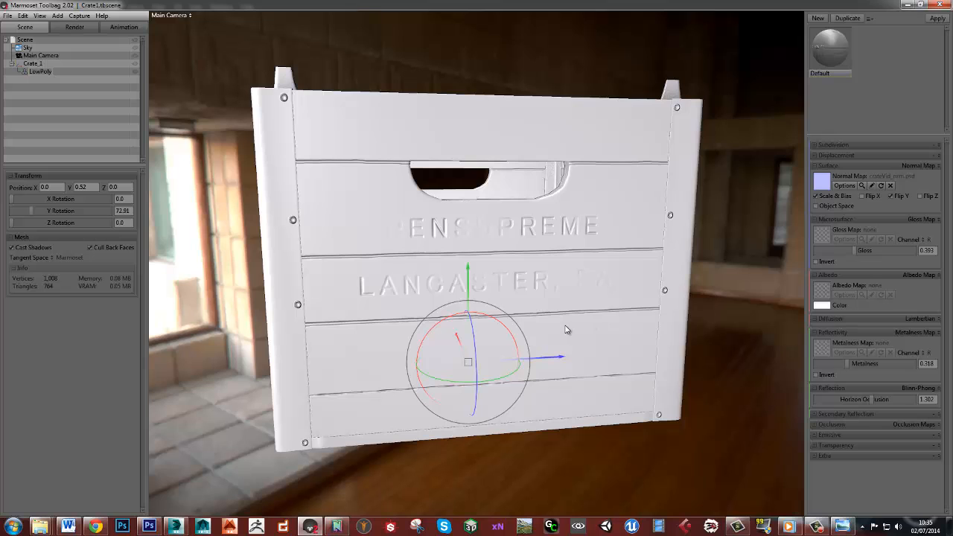
left_click_drag(566, 329, 572, 330)
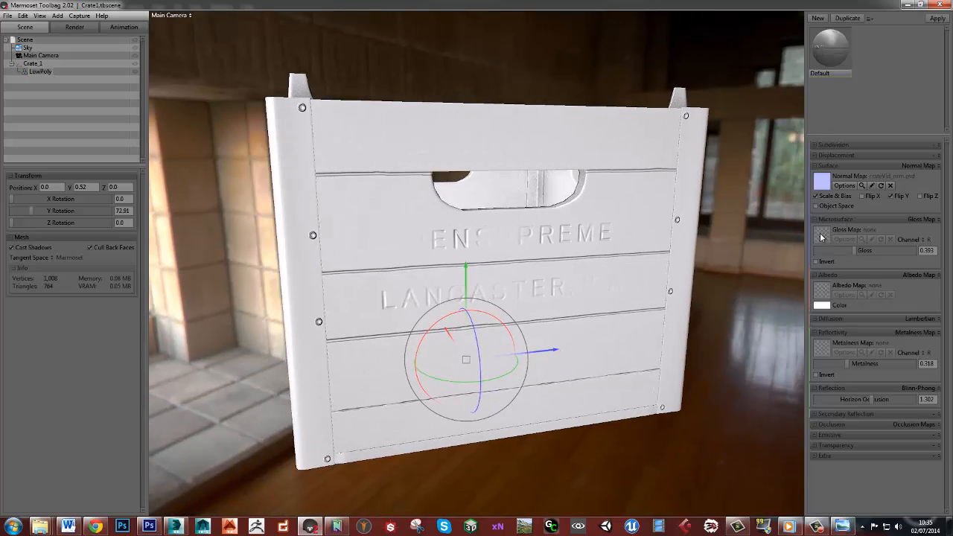
left_click(824, 293)
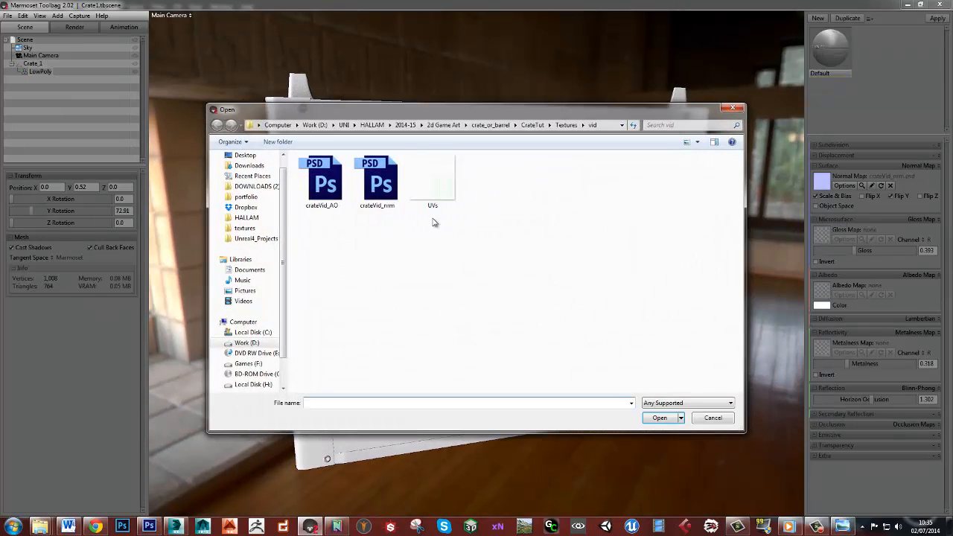
left_click(324, 186)
double_click(324, 187)
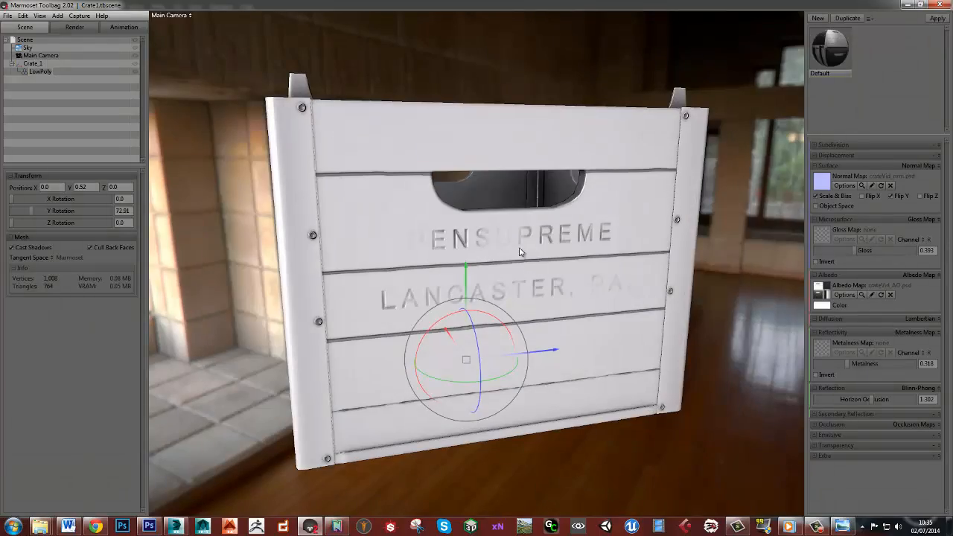
- Examine the crate's plank gaps, corner rivets and worn lettering with the new occlusion map from several angles and distances
left_click_drag(520, 252, 460, 233)
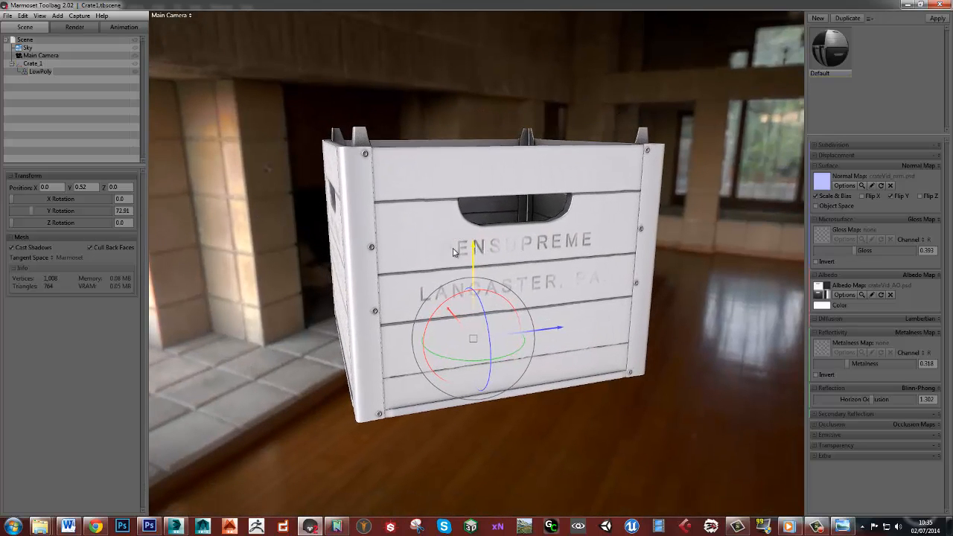
left_click_drag(454, 253, 424, 241)
middle_click_drag(424, 242, 458, 207)
right_click_drag(457, 206, 459, 223)
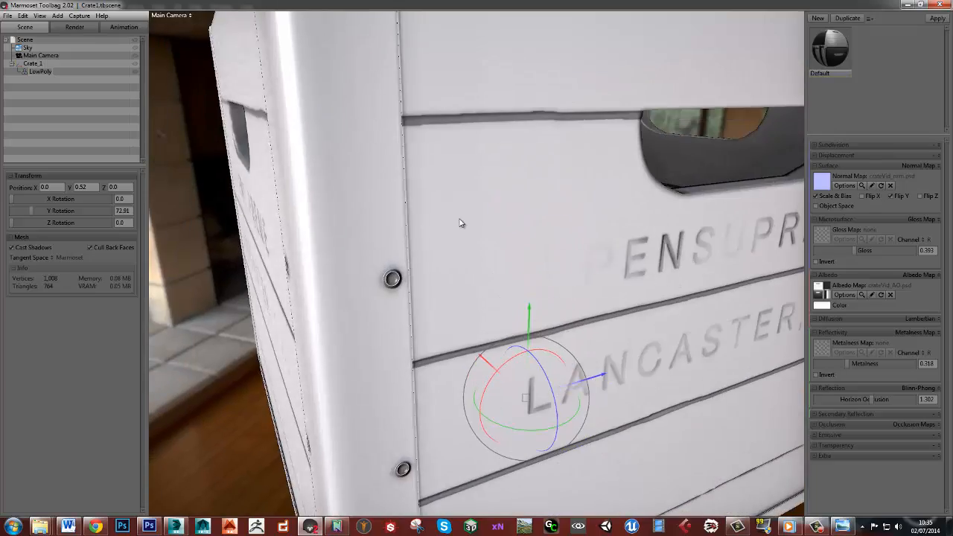
scroll(462, 204, "down", 5)
left_click_drag(462, 205, 491, 222)
scroll(496, 203, "up", 2)
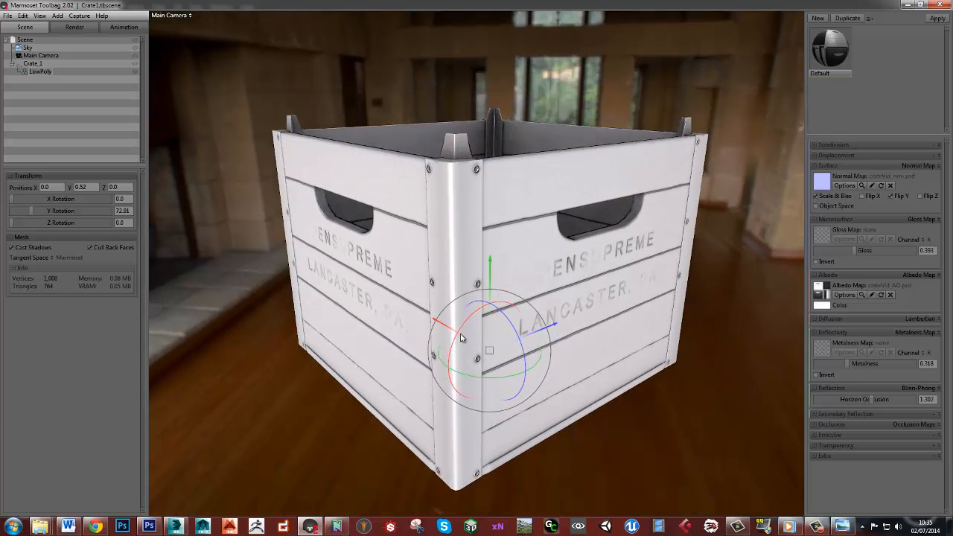
left_click_drag(625, 187, 596, 248)
left_click_drag(491, 185, 492, 201)
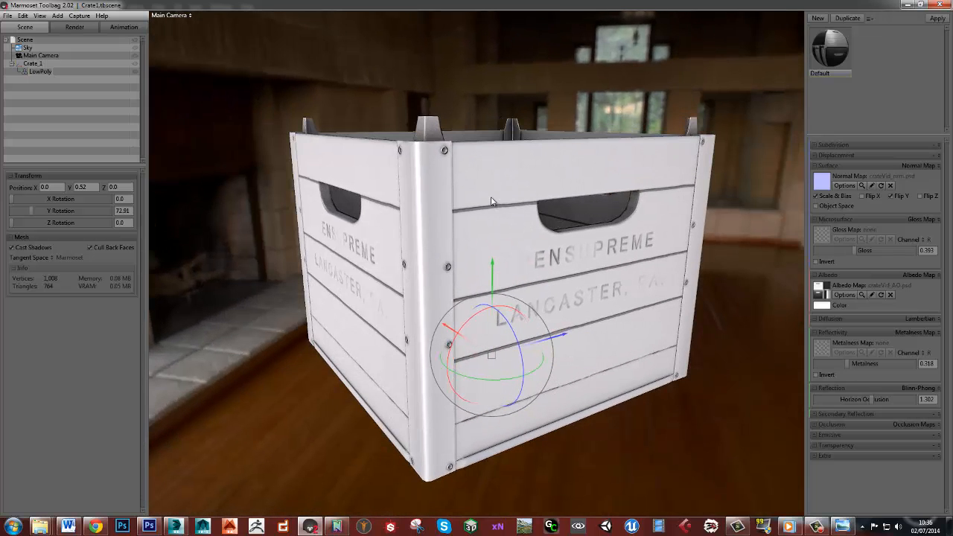
left_click_drag(444, 179, 457, 188)
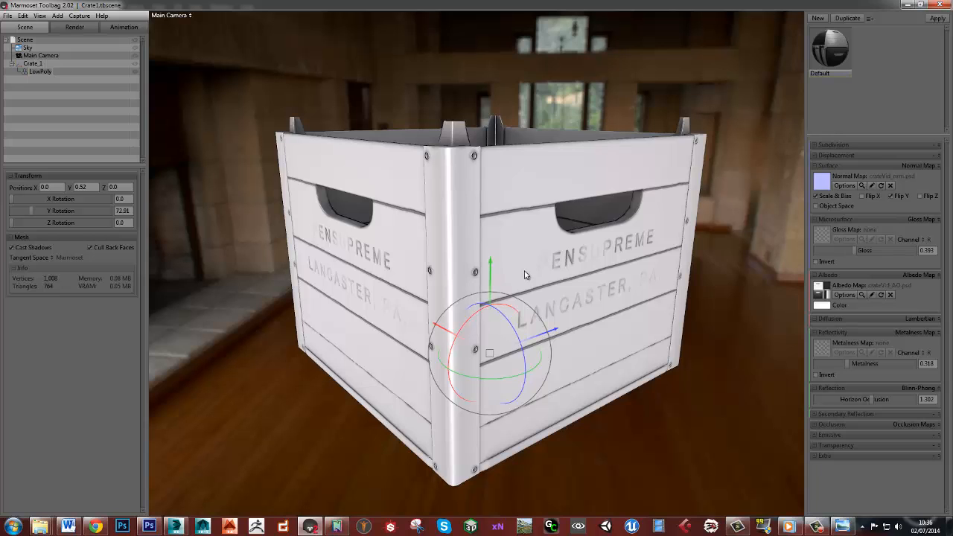
scroll(525, 275, "down", 3)
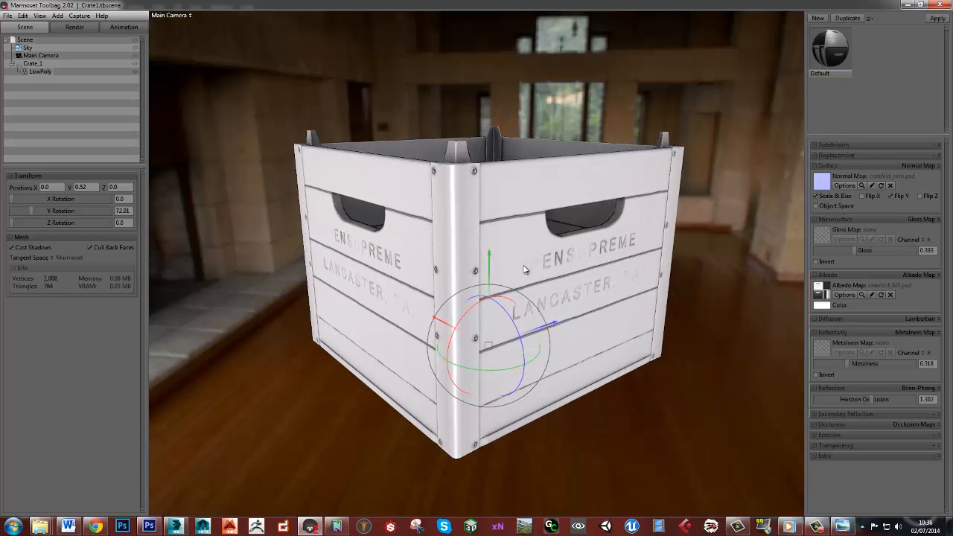